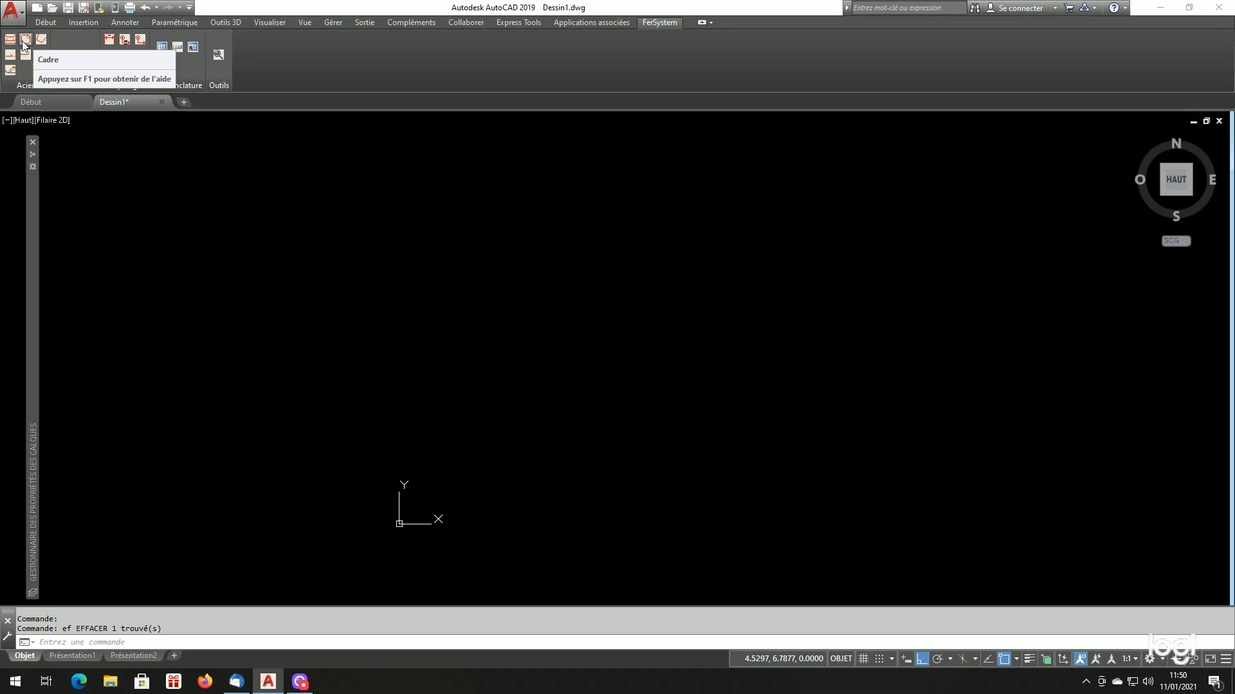
# Open the non-standard bar generator, preview the Arc, Cerce and Spire bar types, and return to Acier polygonal
pyautogui.click(38, 42)
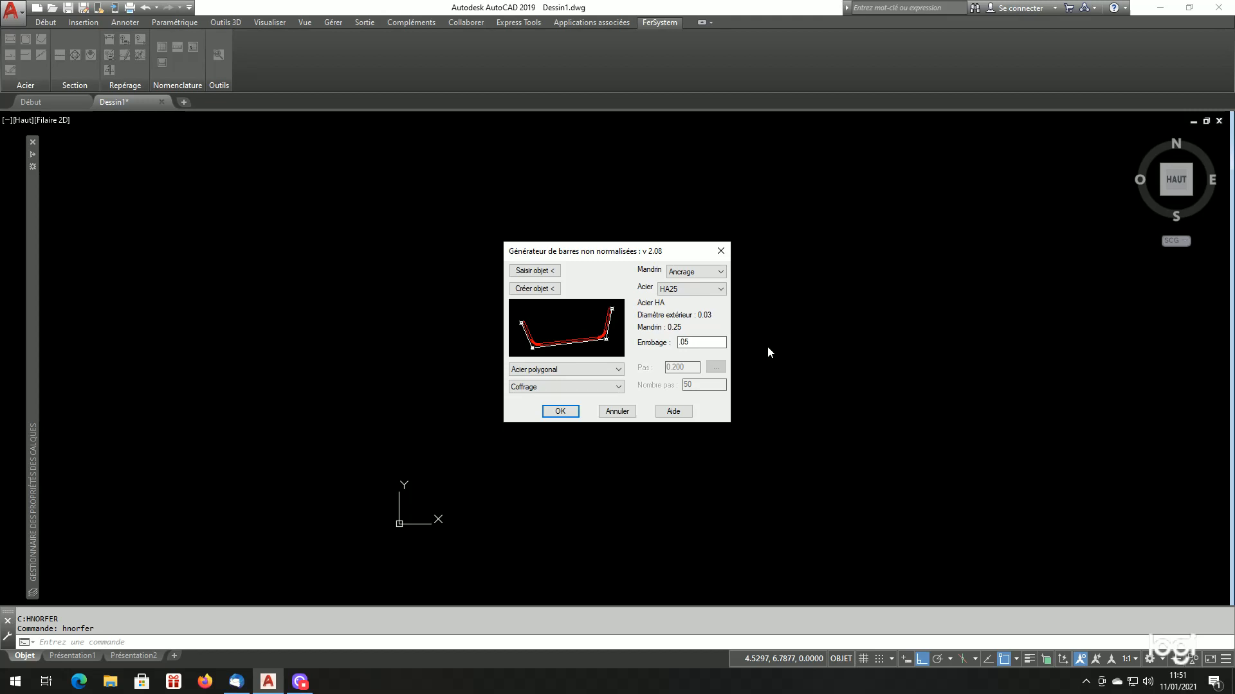
pyautogui.click(569, 372)
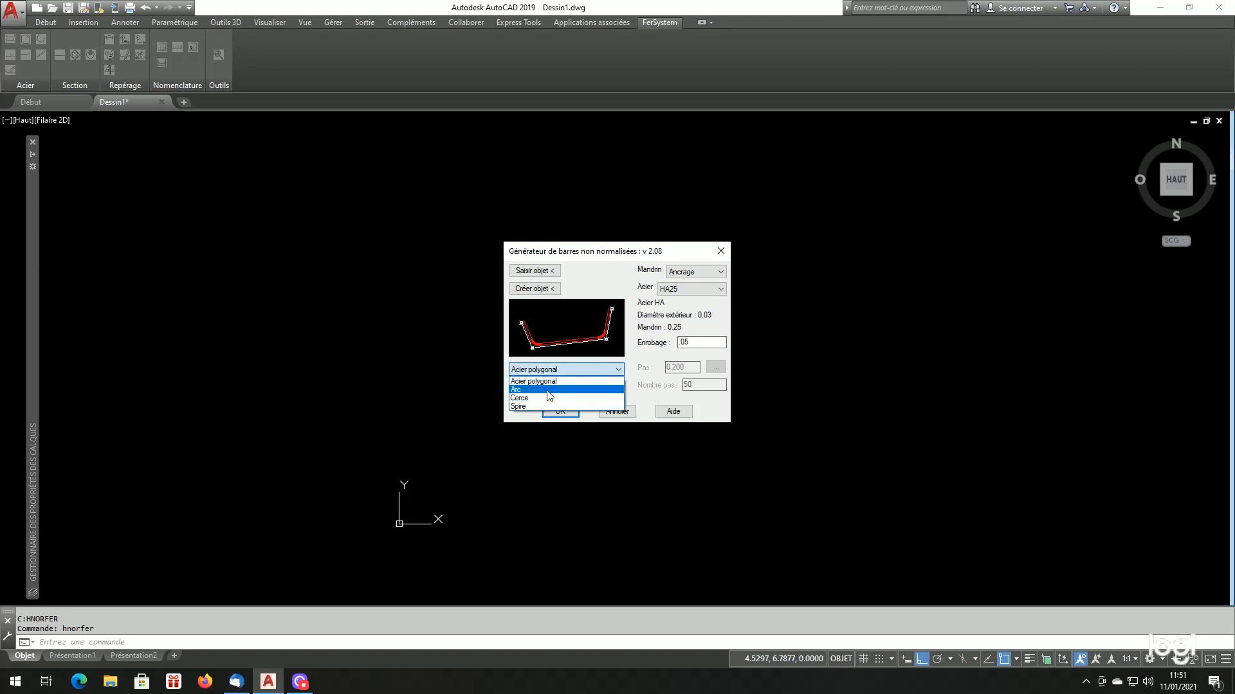
pyautogui.click(550, 390)
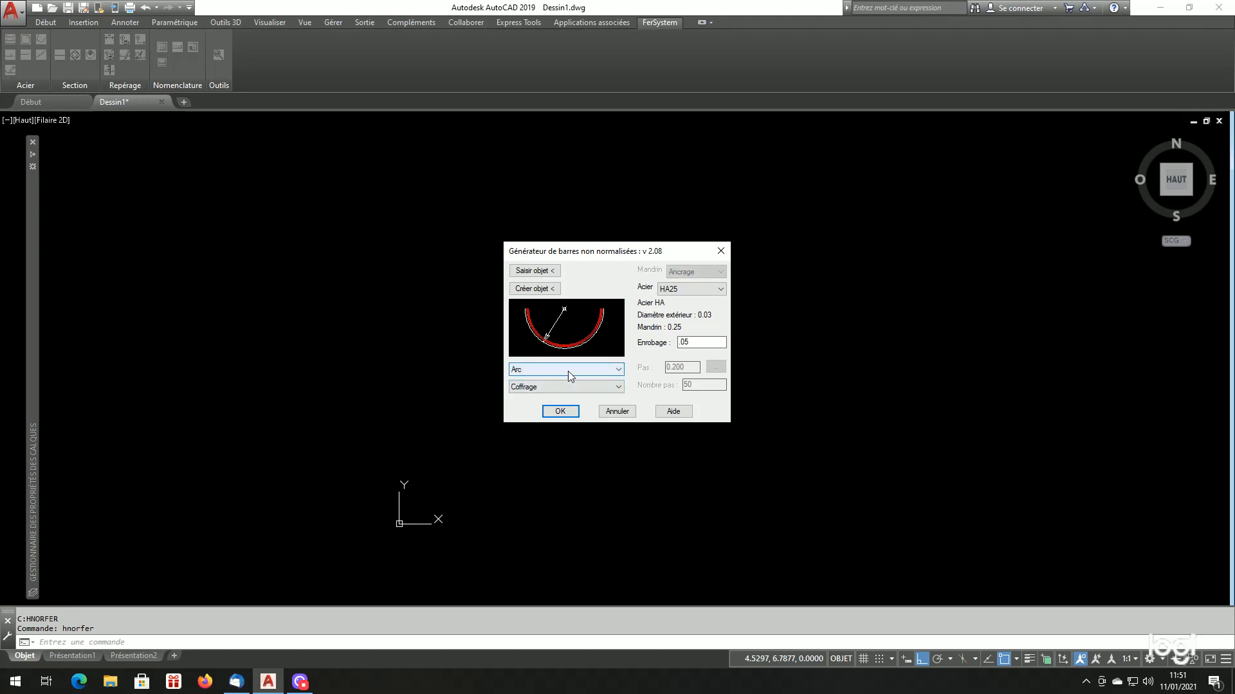
pyautogui.click(568, 372)
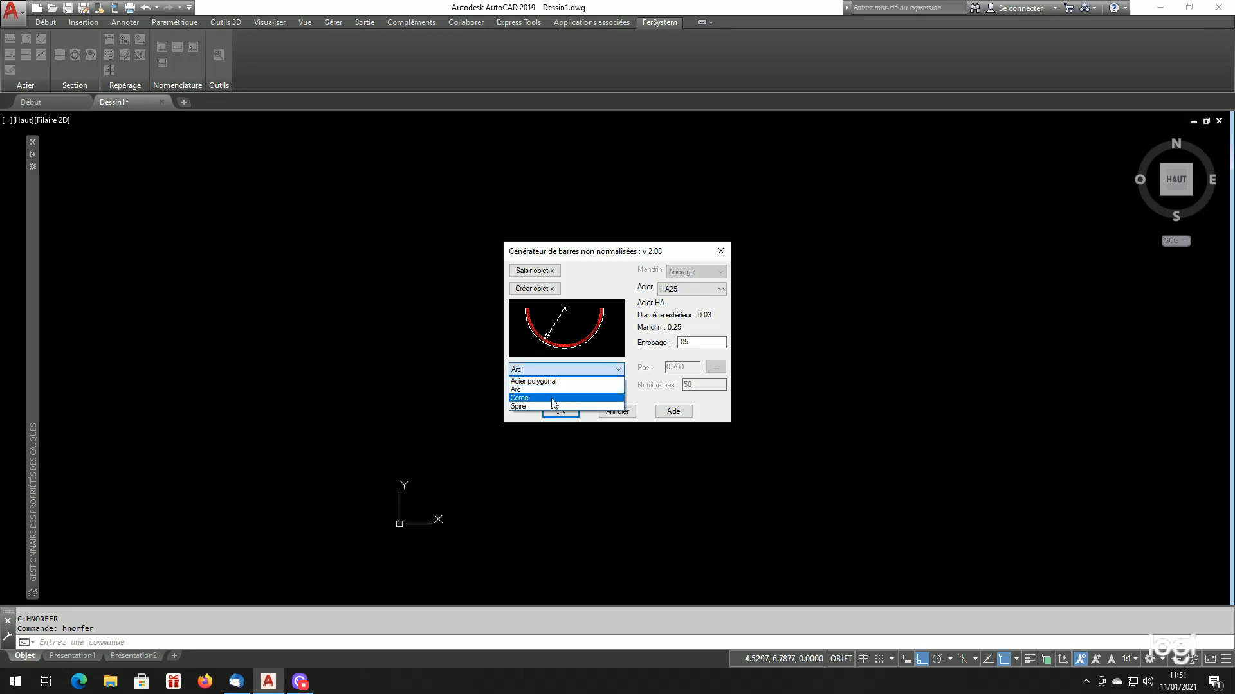
pyautogui.click(550, 399)
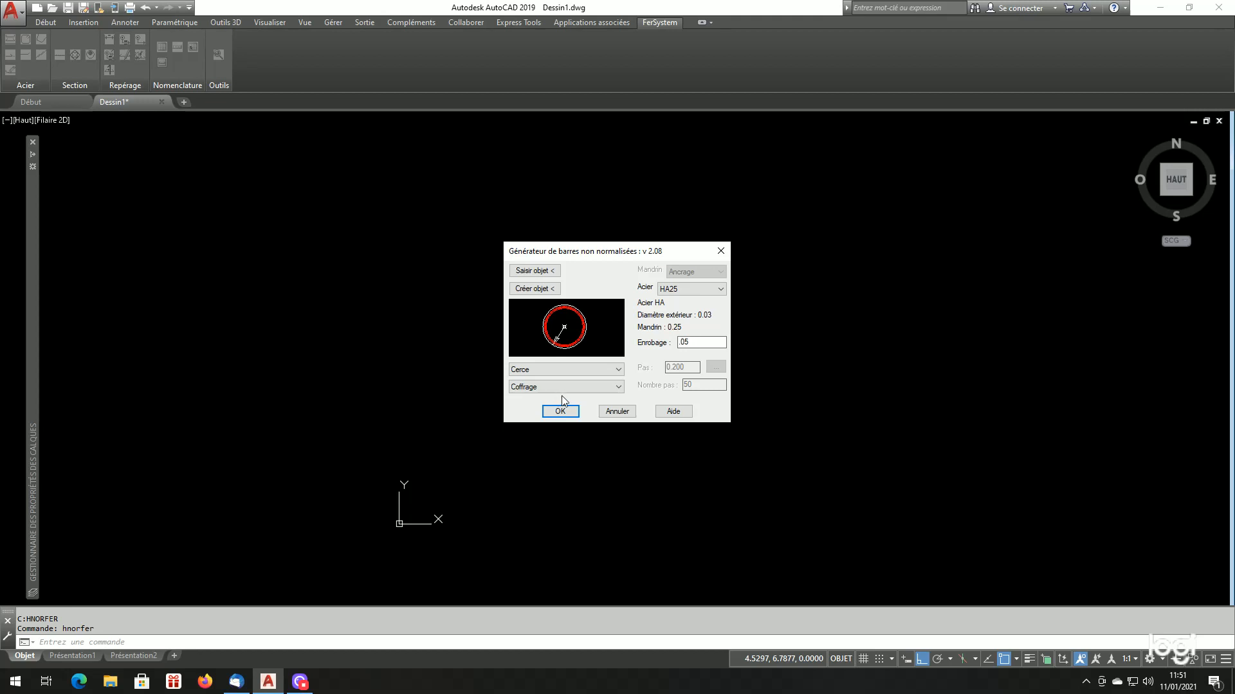
pyautogui.click(579, 370)
pyautogui.click(561, 405)
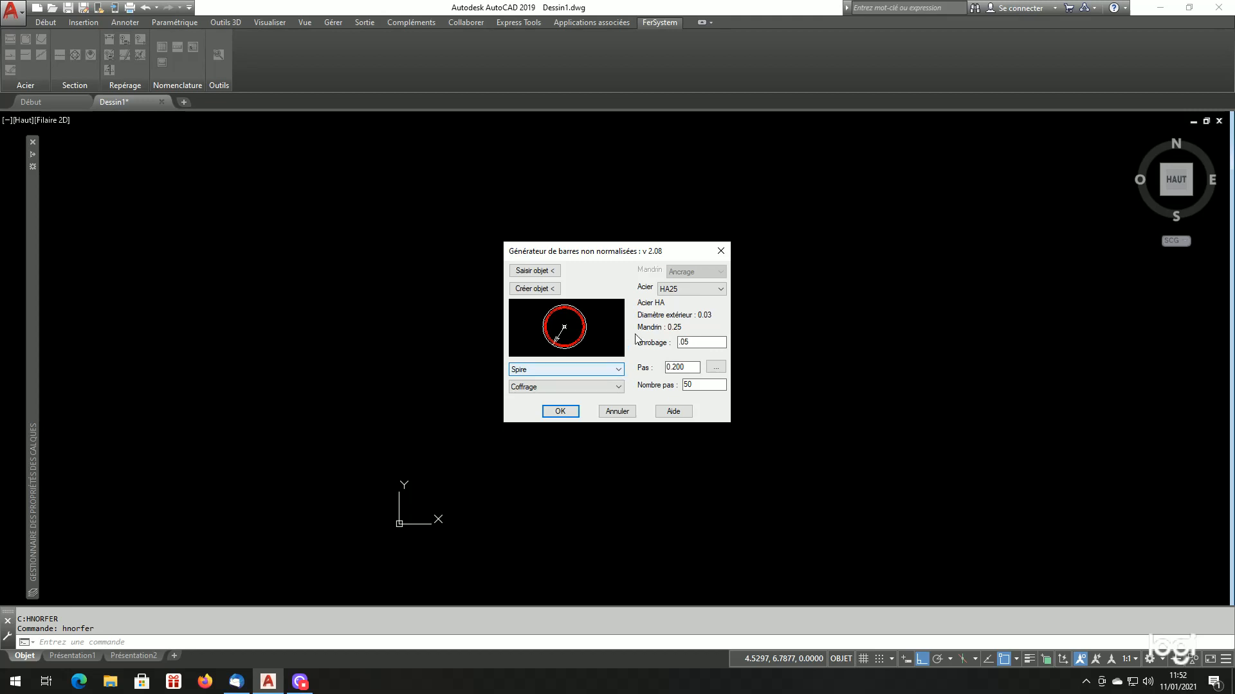
pyautogui.click(593, 378)
pyautogui.click(577, 378)
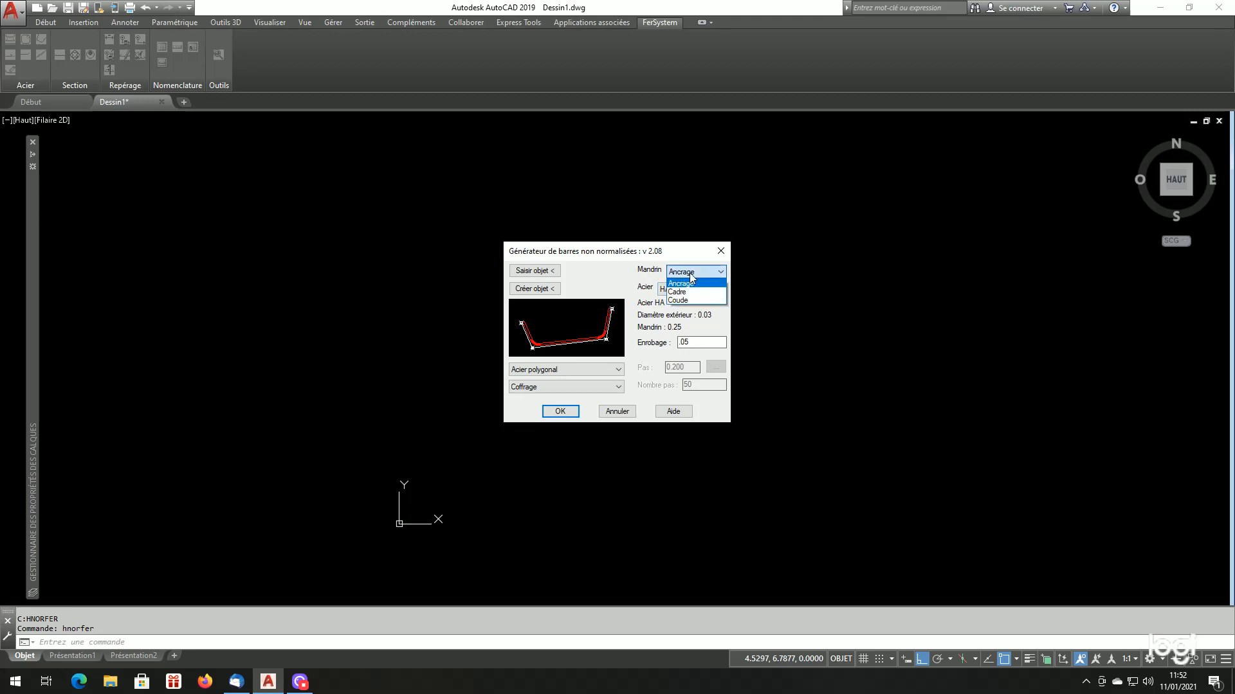
# Set the mandrel to Coude and create a three-segment stepped polyline: horizontal, oblique upward, and a final horizontal about 3.01 long
pyautogui.click(691, 292)
pyautogui.click(689, 297)
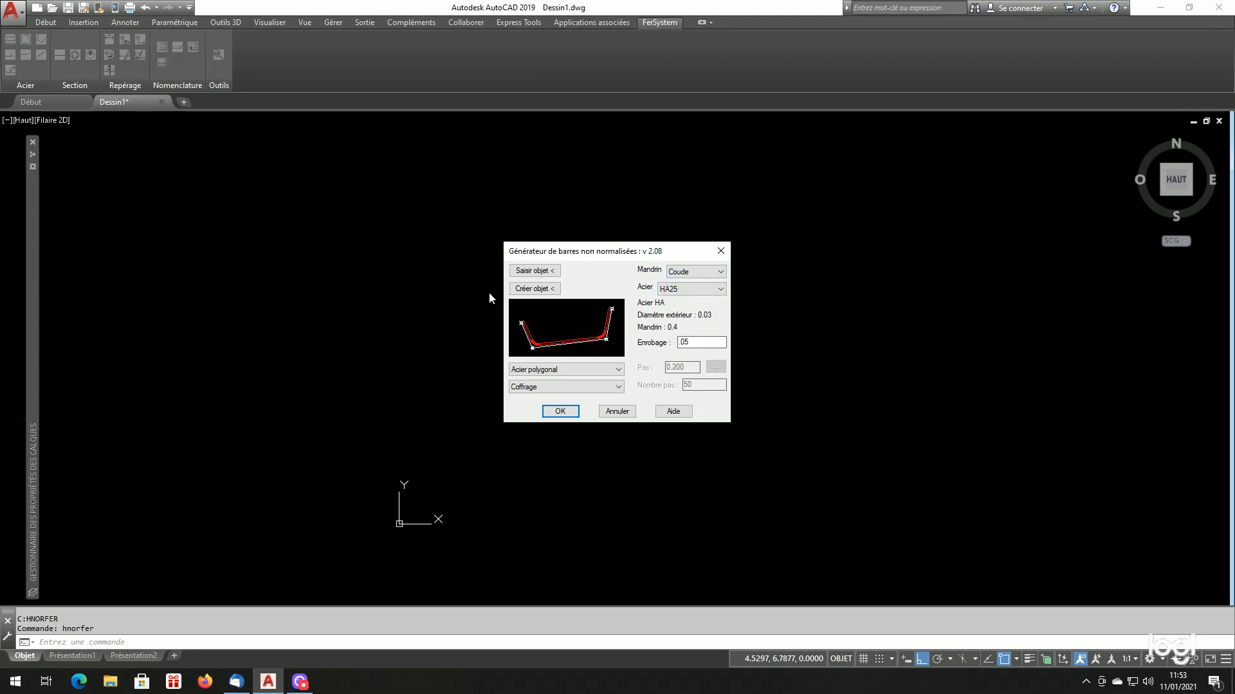
pyautogui.click(539, 293)
pyautogui.click(487, 371)
pyautogui.click(609, 397)
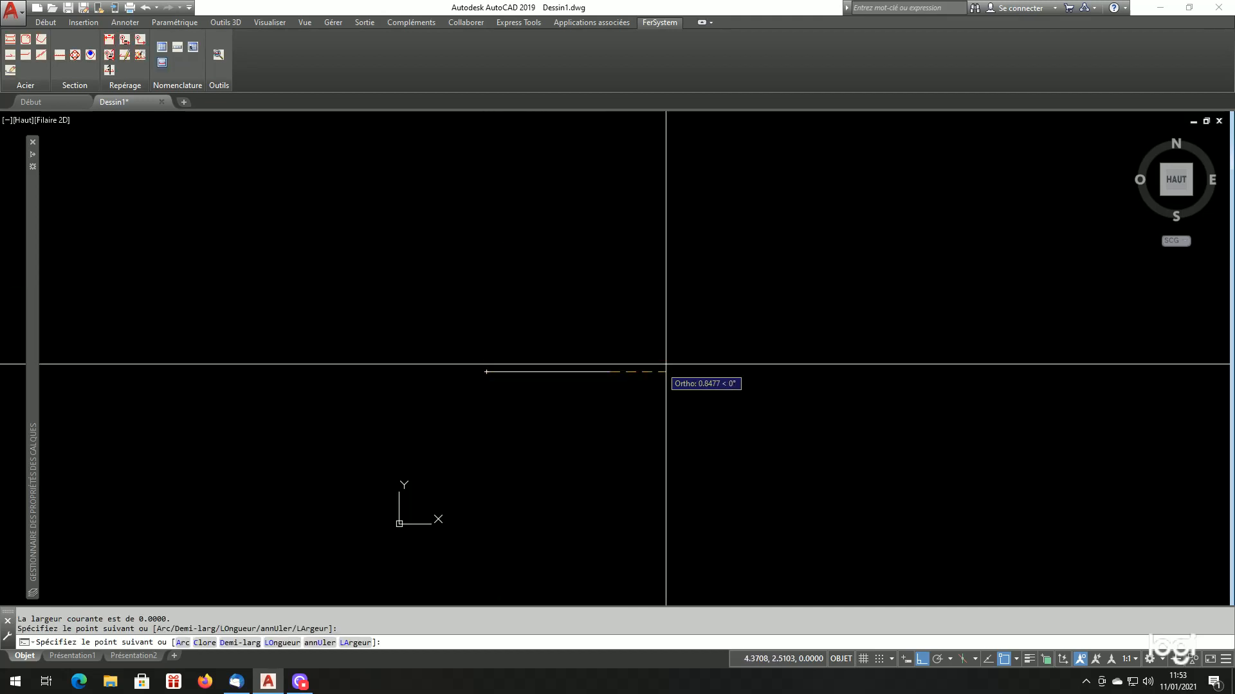
pyautogui.press('F8')
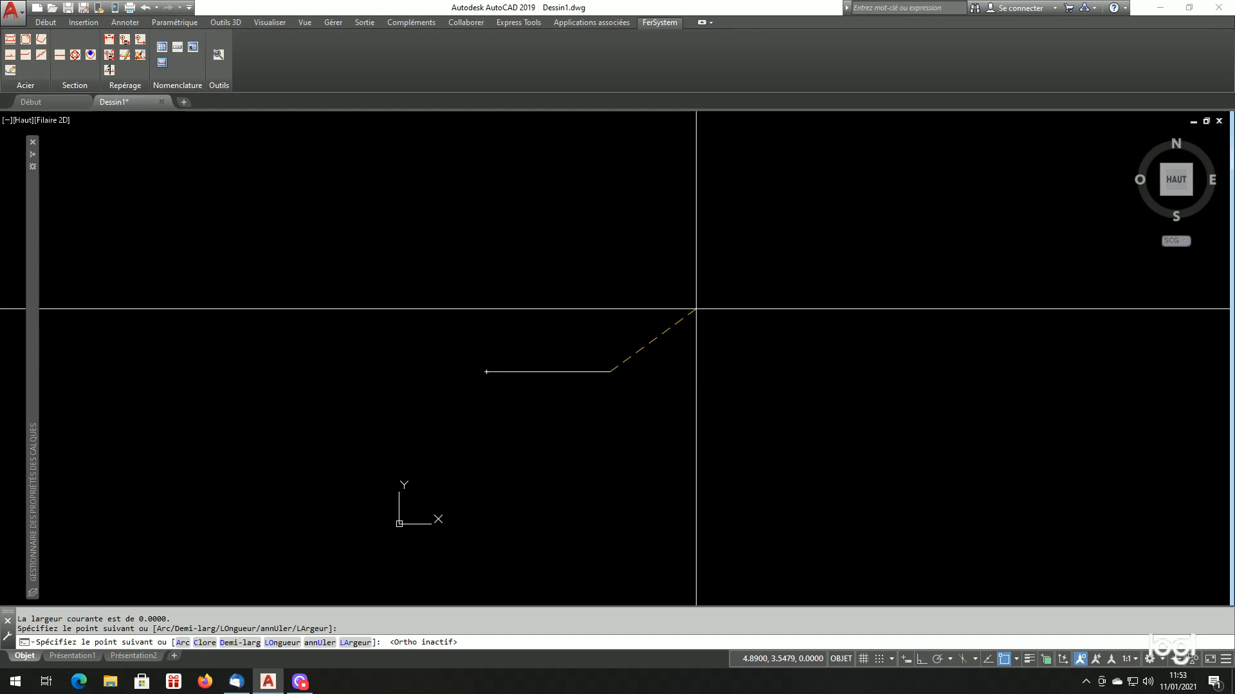
pyautogui.click(678, 281)
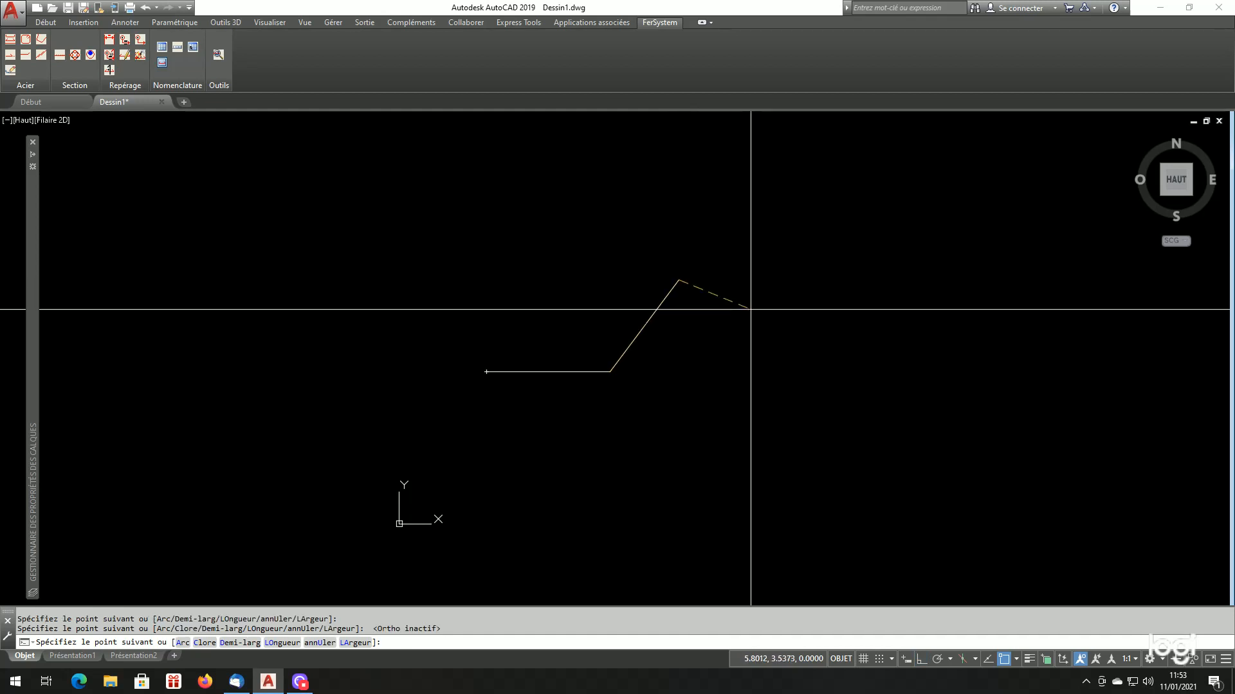
pyautogui.press('F8')
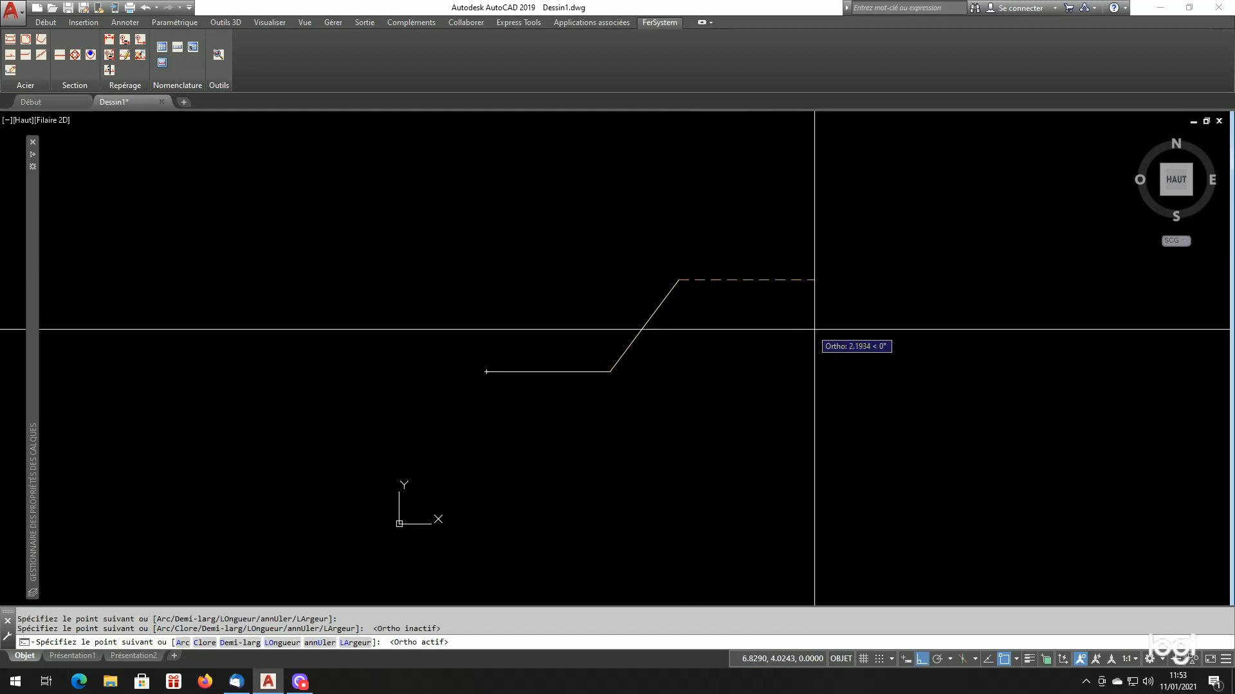
pyautogui.click(861, 331)
pyautogui.press('Return')
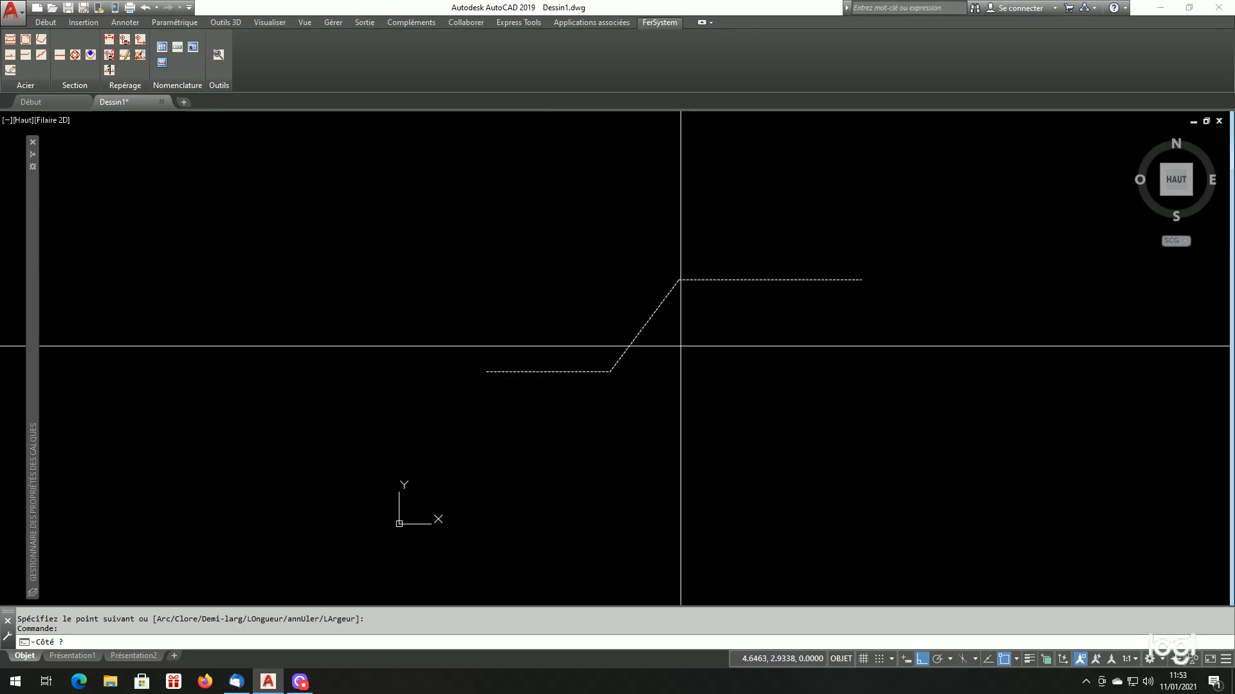
# Generate the HA25 bar with .05 cover on the polyline's lower side and delete the construction object
pyautogui.click(681, 346)
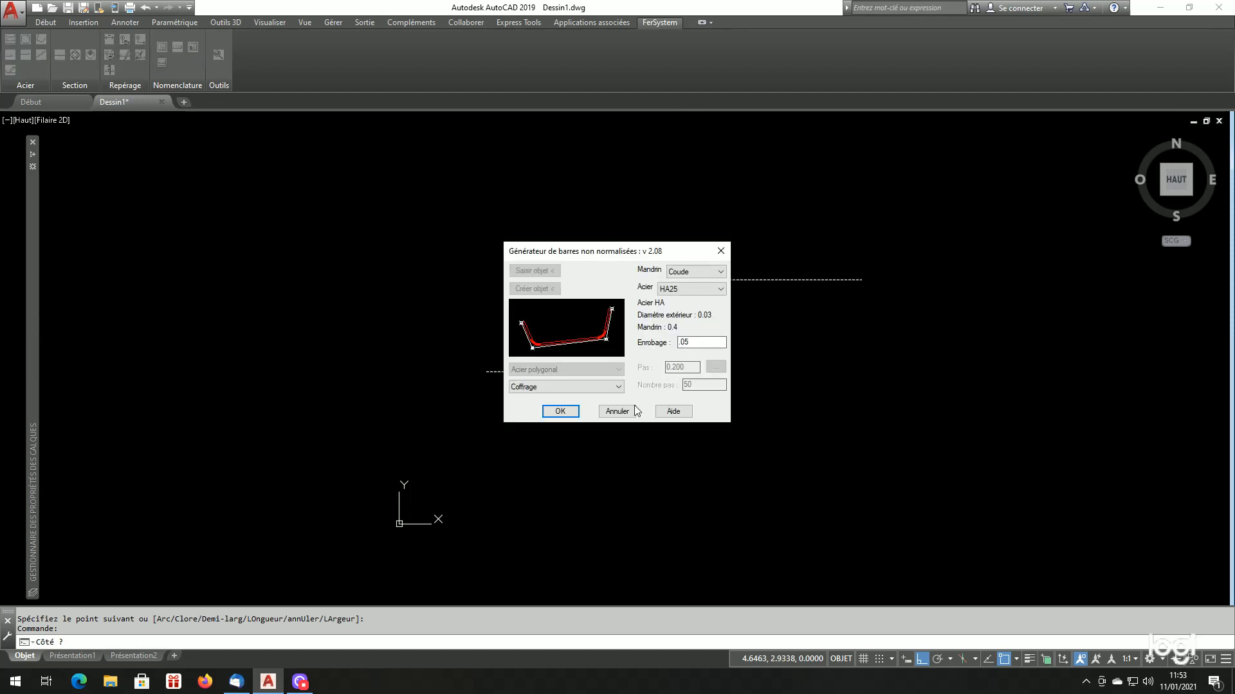
pyautogui.click(561, 409)
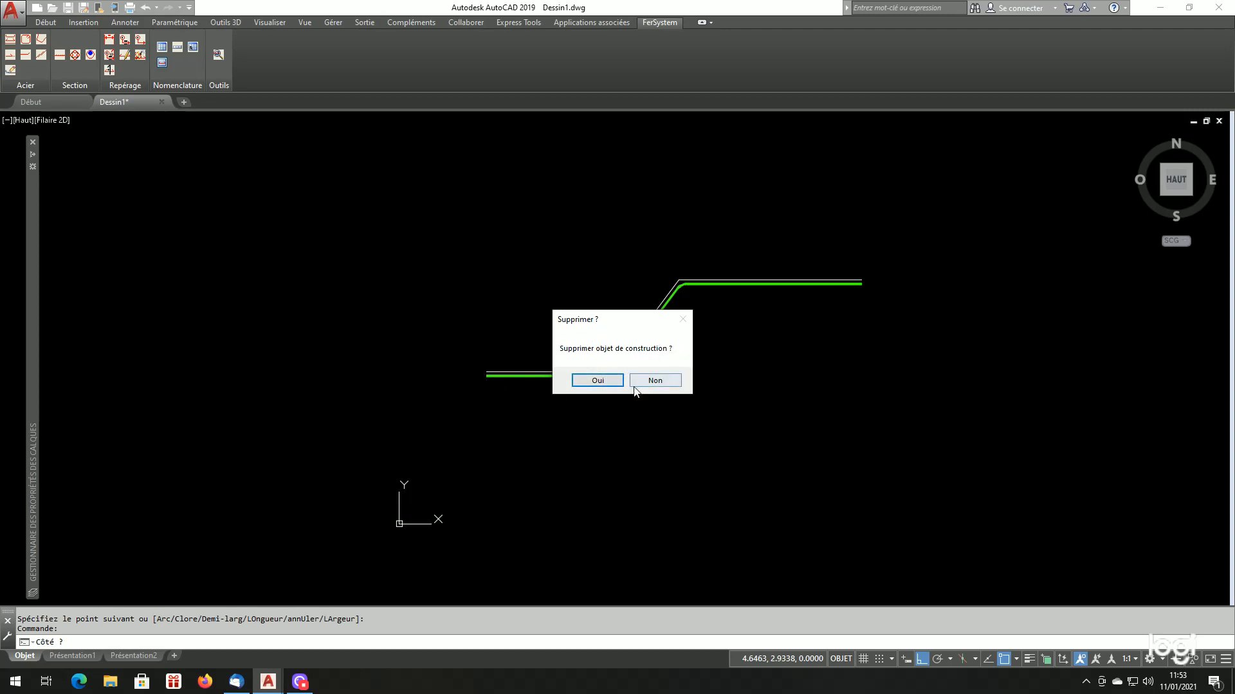
pyautogui.click(601, 380)
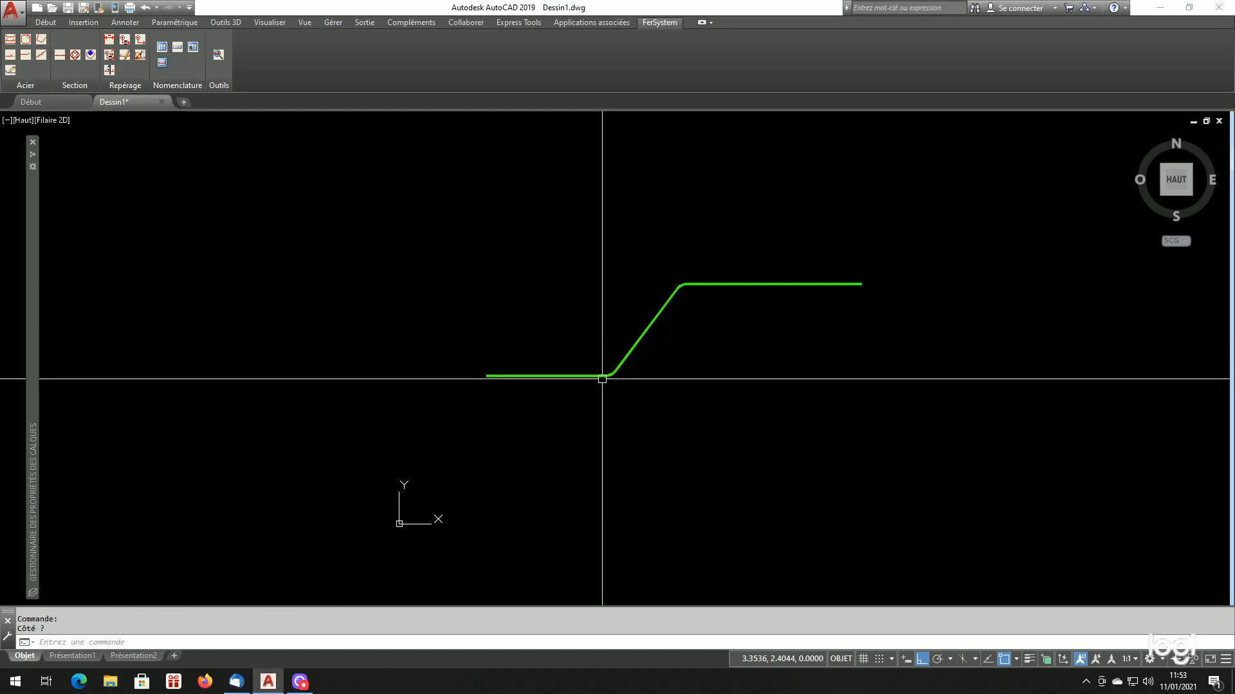
# Examine the bends and straight parts of the generated green bar up close
pyautogui.scroll(4, 573, 374)
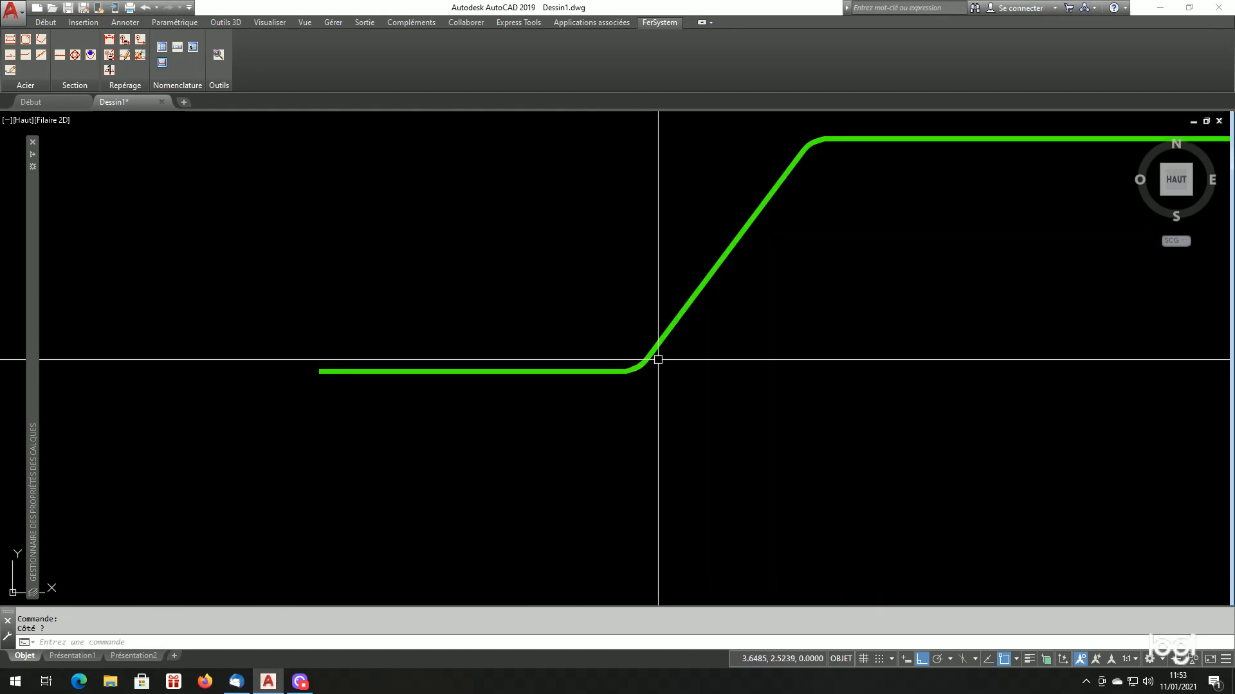
pyautogui.scroll(-2, 695, 321)
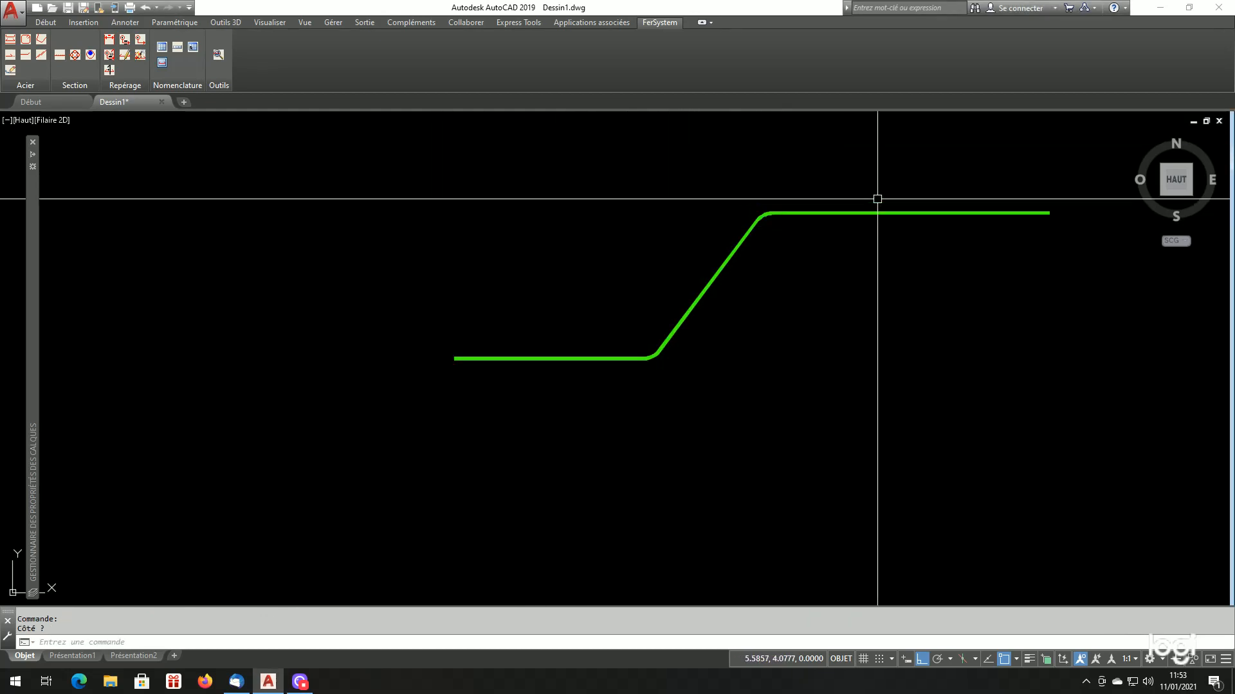
pyautogui.scroll(2, 631, 345)
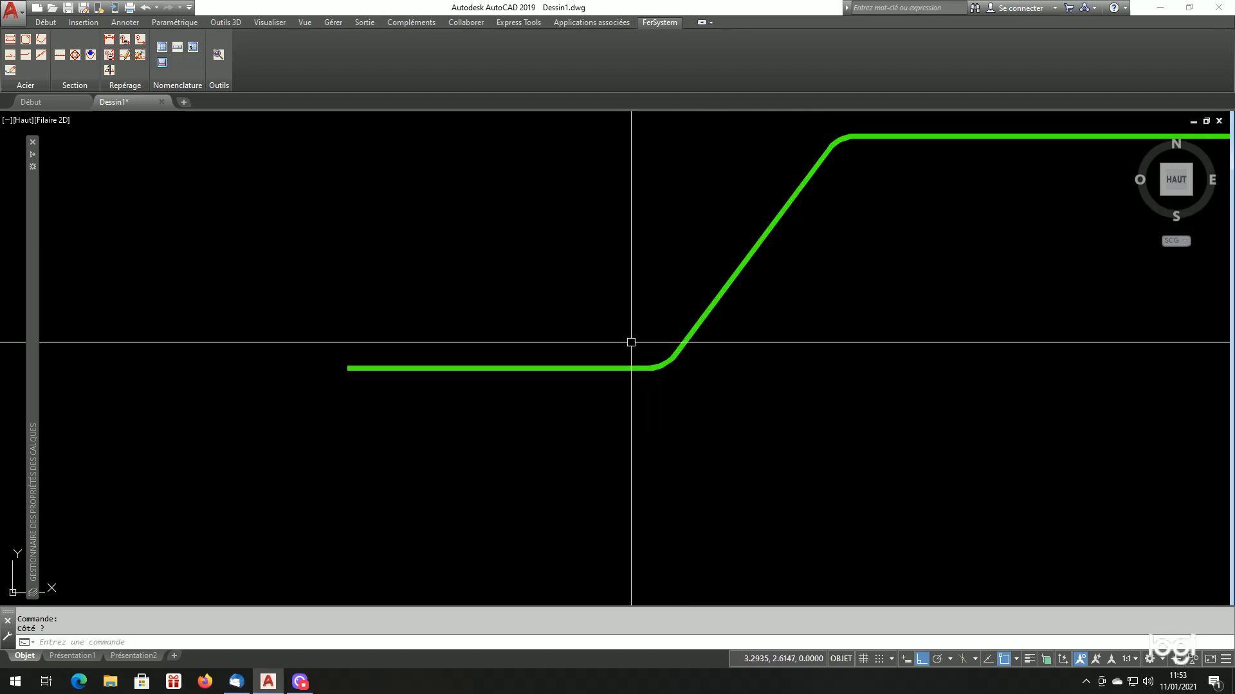
pyautogui.scroll(-2, 722, 350)
pyautogui.scroll(2, 819, 213)
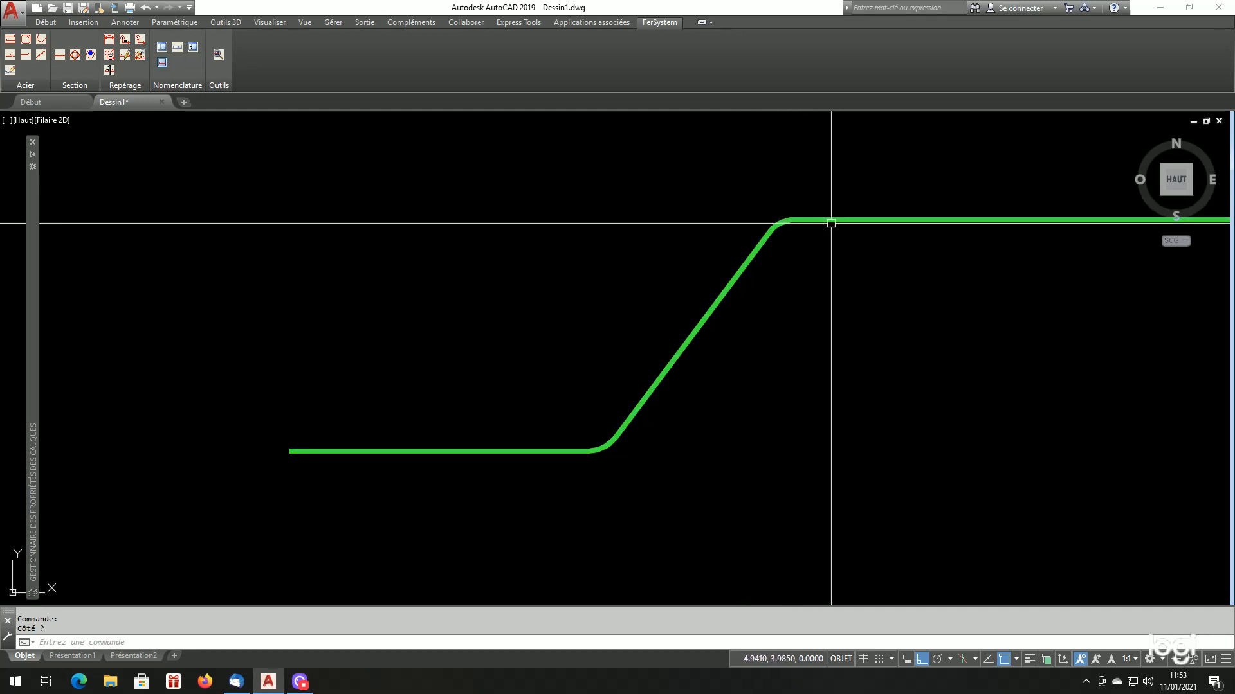
pyautogui.scroll(-4, 765, 283)
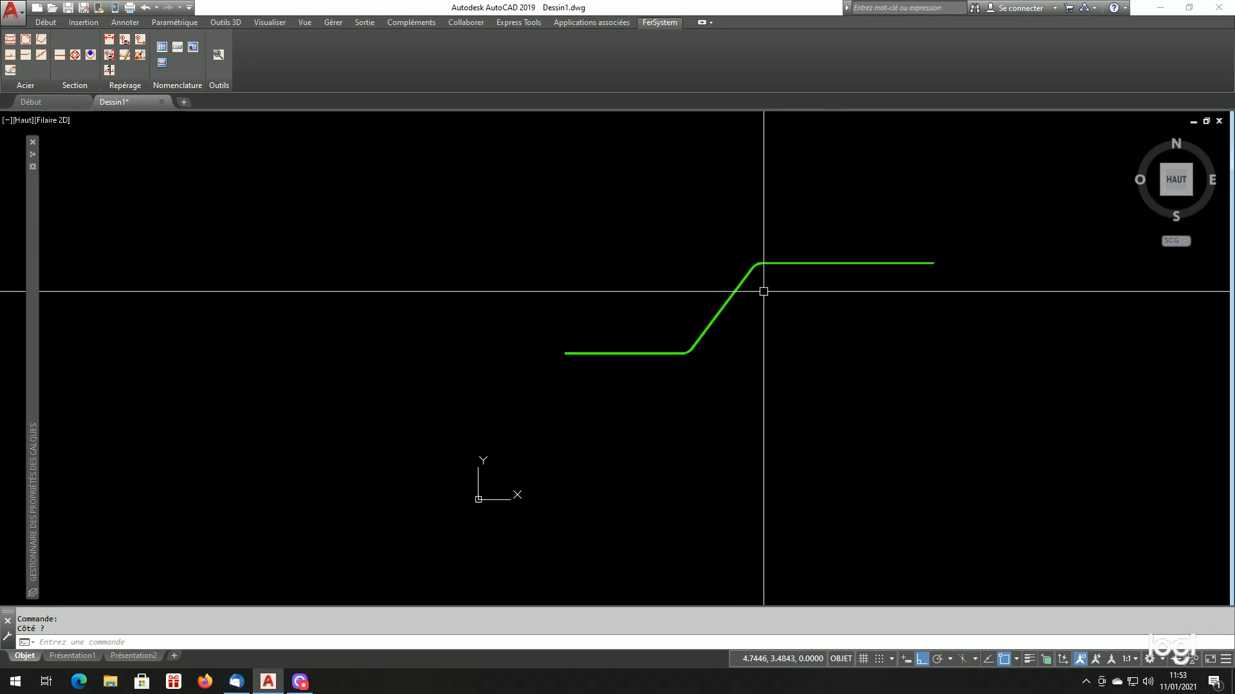
pyautogui.scroll(2, 836, 296)
pyautogui.scroll(-4, 841, 299)
pyautogui.scroll(2, 841, 301)
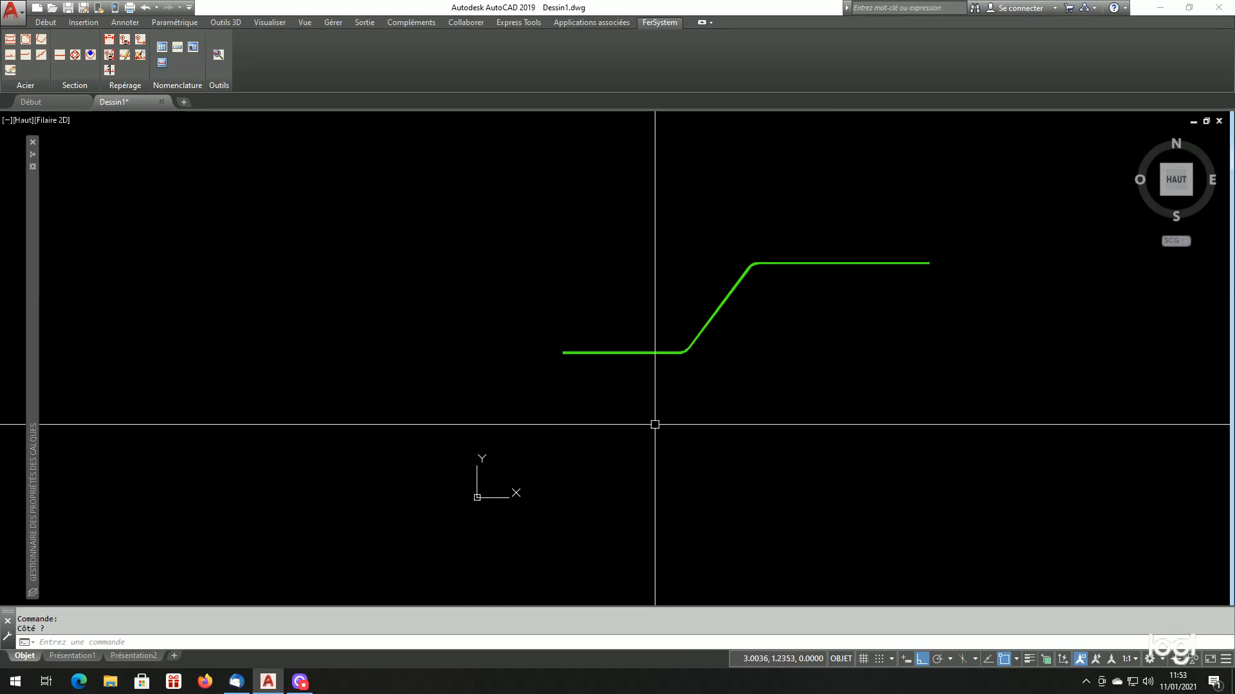
# Draw an open four-segment polyline below the bar: vertical down, horizontal to the right, oblique up right, and oblique up left
pyautogui.scroll(-2, 654, 420)
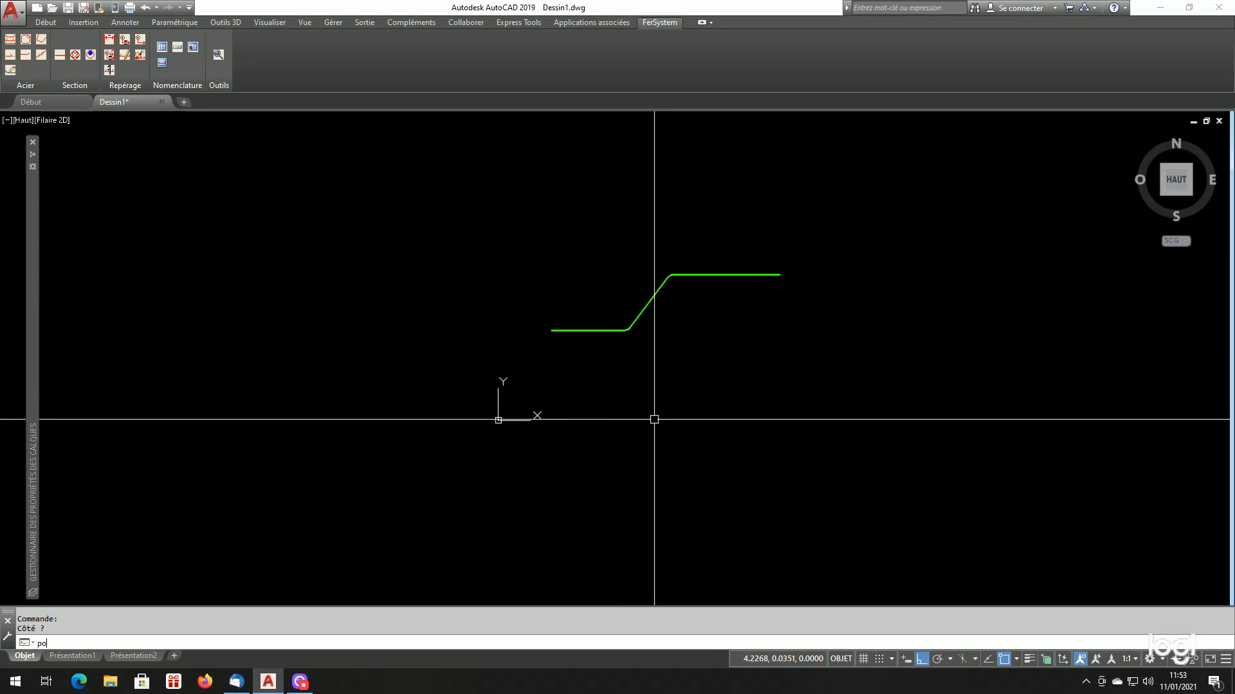
pyautogui.press('Return')
pyautogui.click(646, 401)
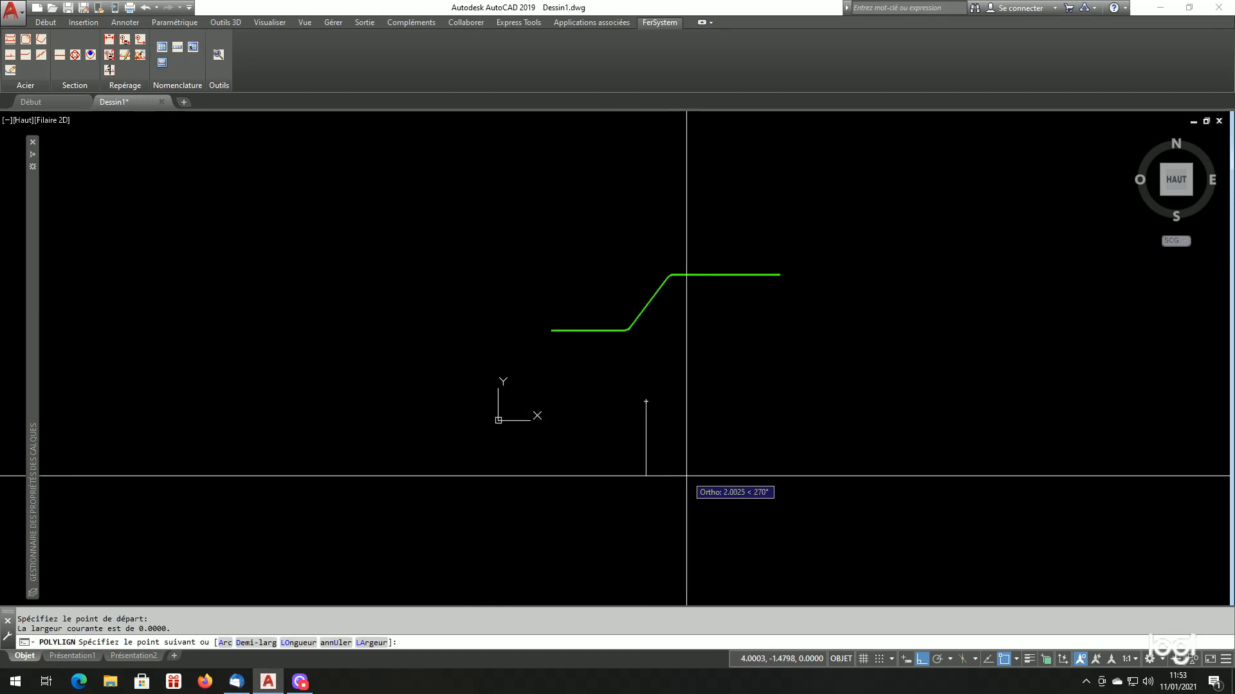
pyautogui.click(682, 495)
pyautogui.click(803, 526)
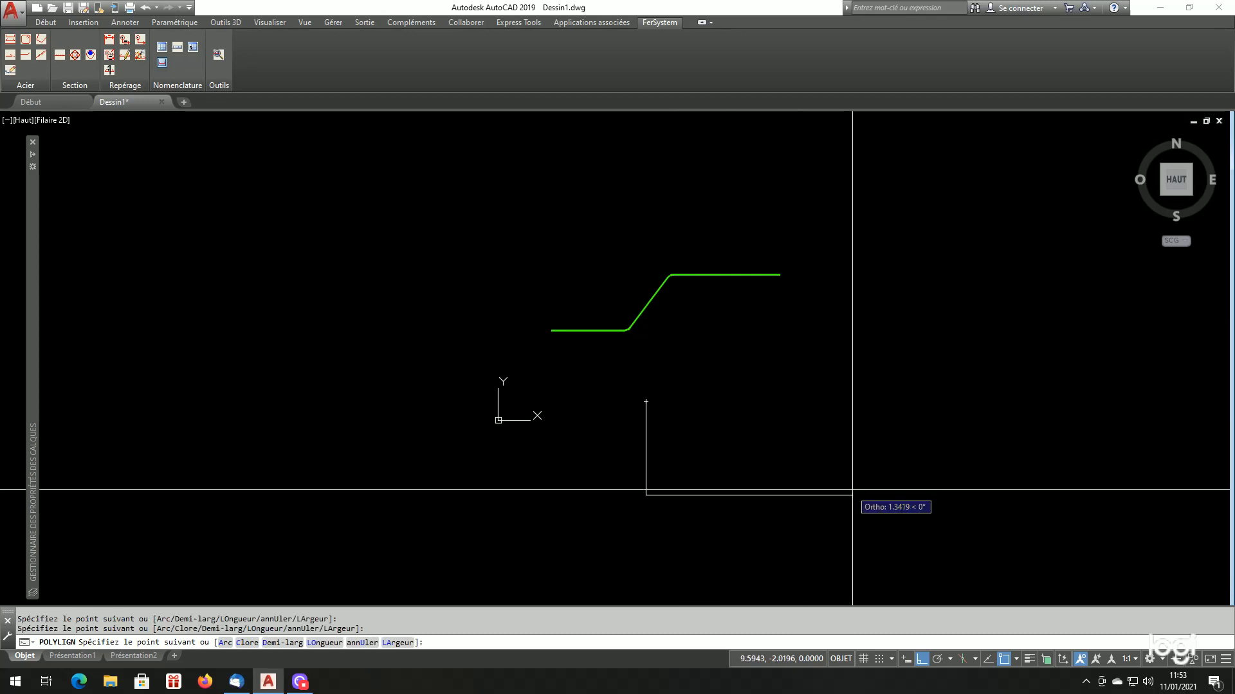
pyautogui.press('F8')
pyautogui.click(889, 399)
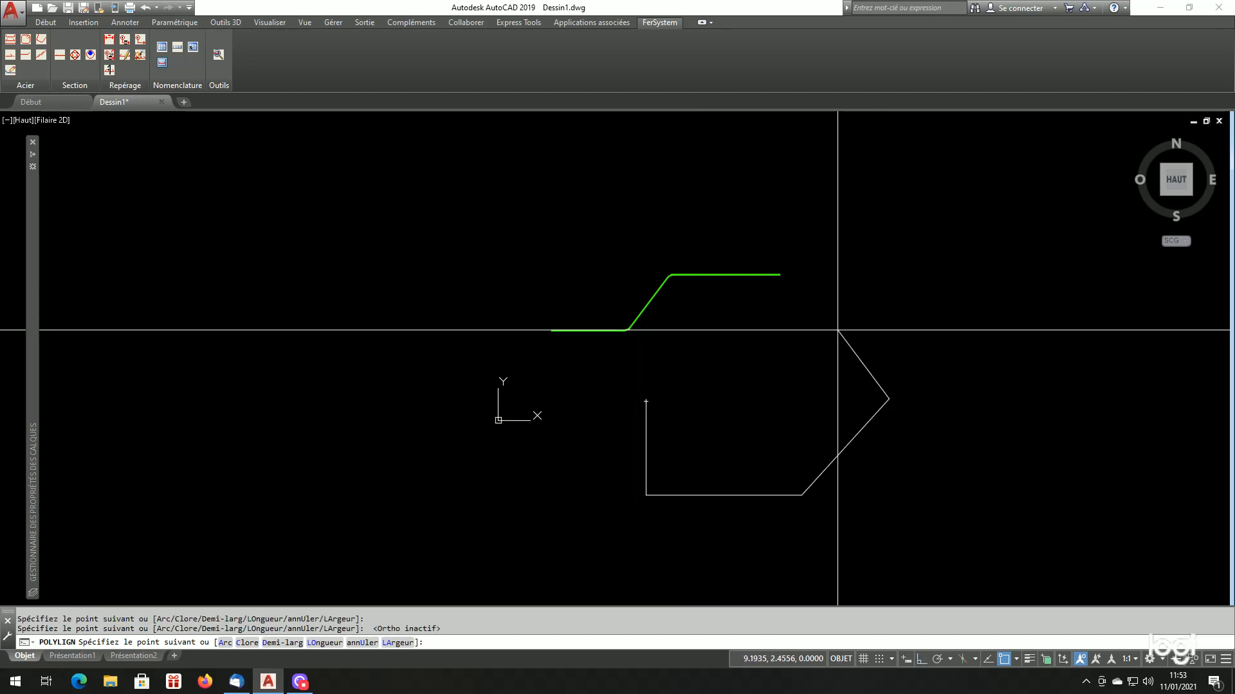
pyautogui.click(813, 310)
pyautogui.press('Return')
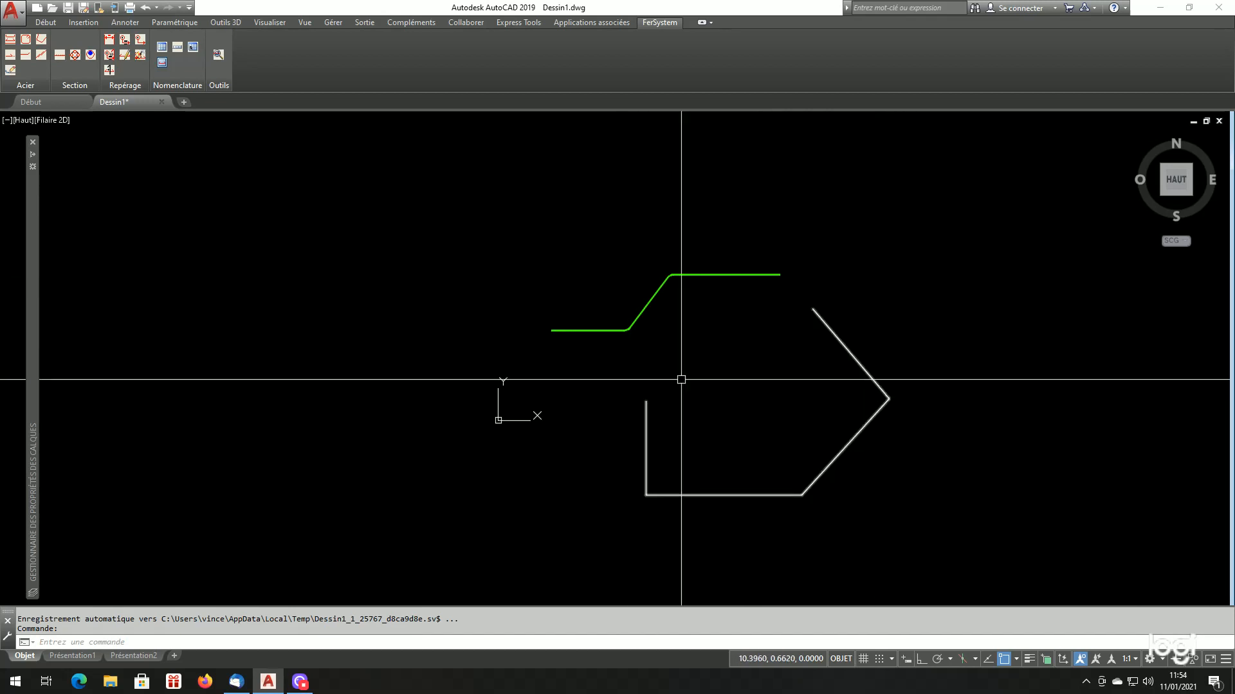
# Reopen the non-standard bar generator and set the mandrel to Ancrage
pyautogui.click(26, 40)
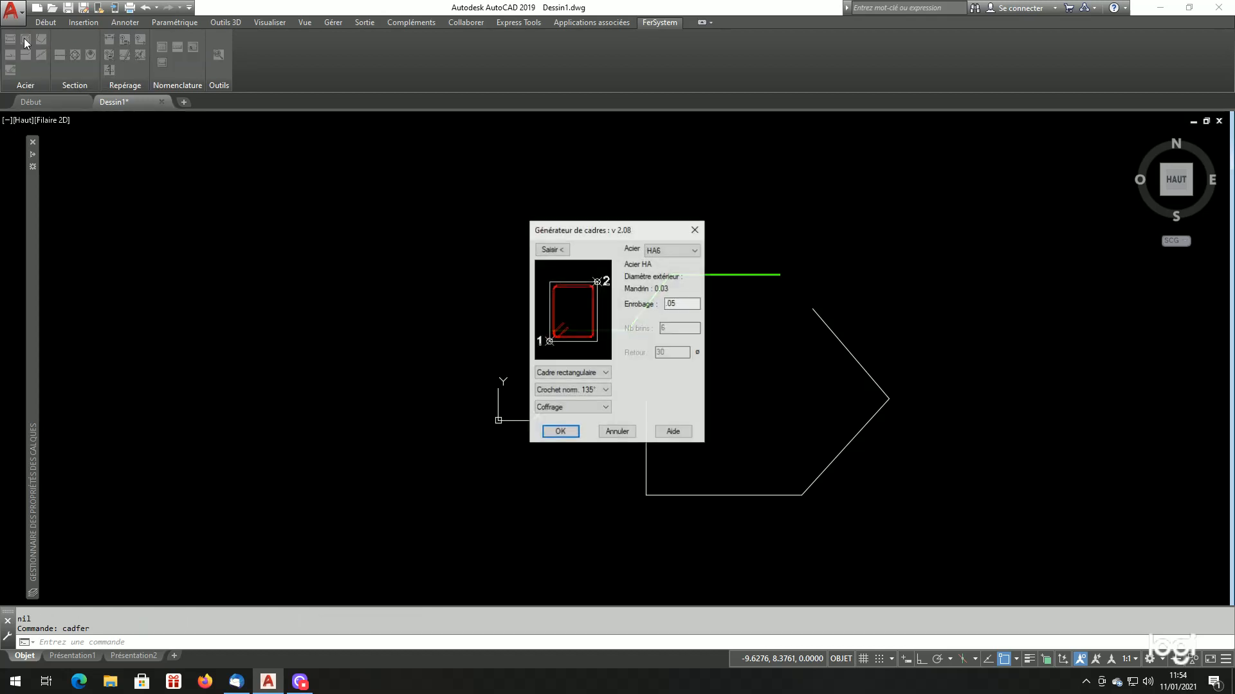
pyautogui.click(42, 39)
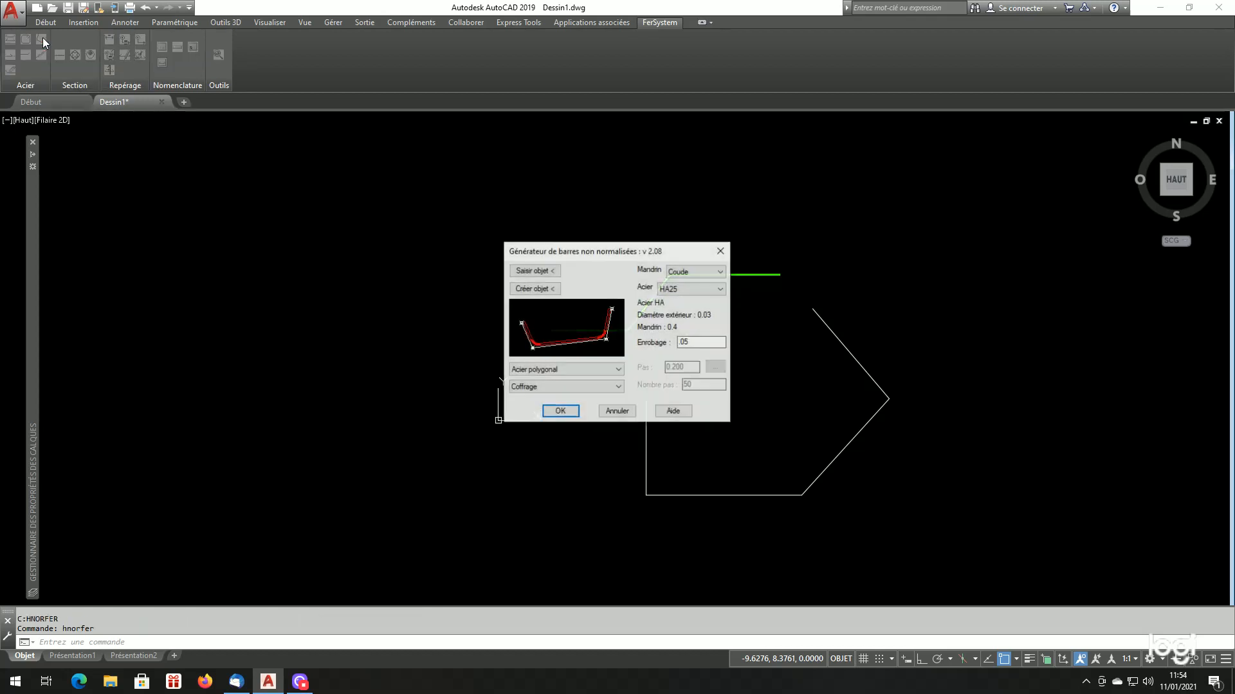
pyautogui.click(701, 275)
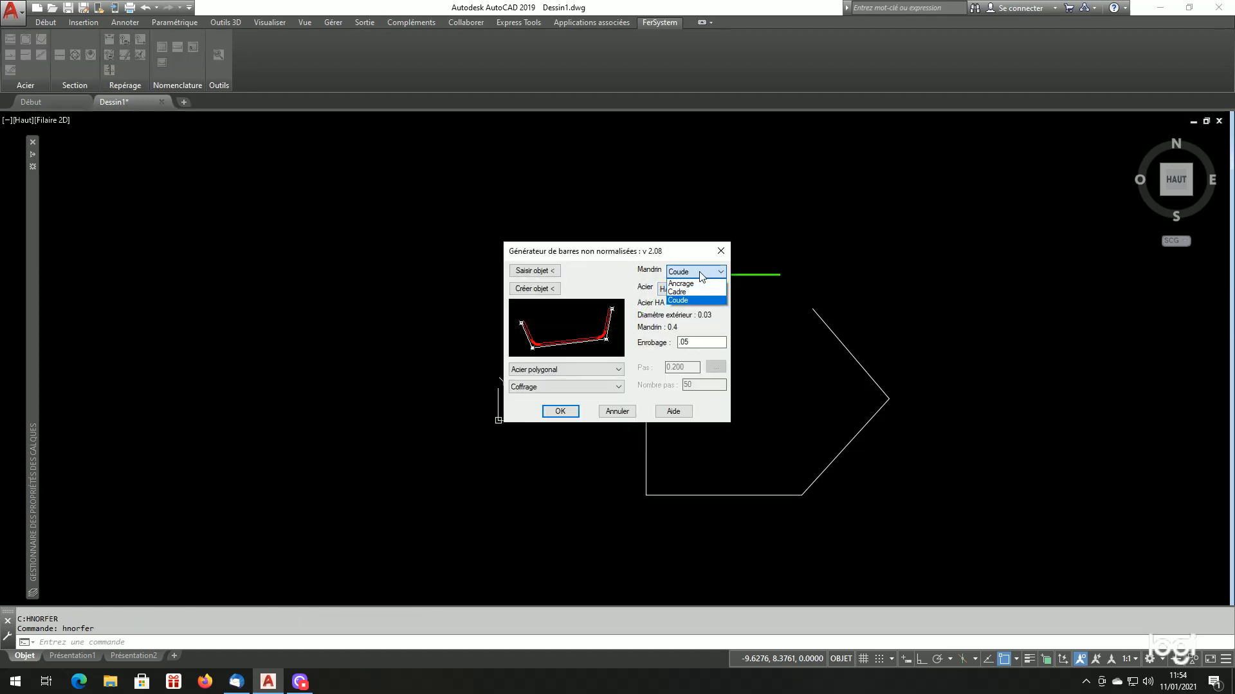
pyautogui.click(692, 300)
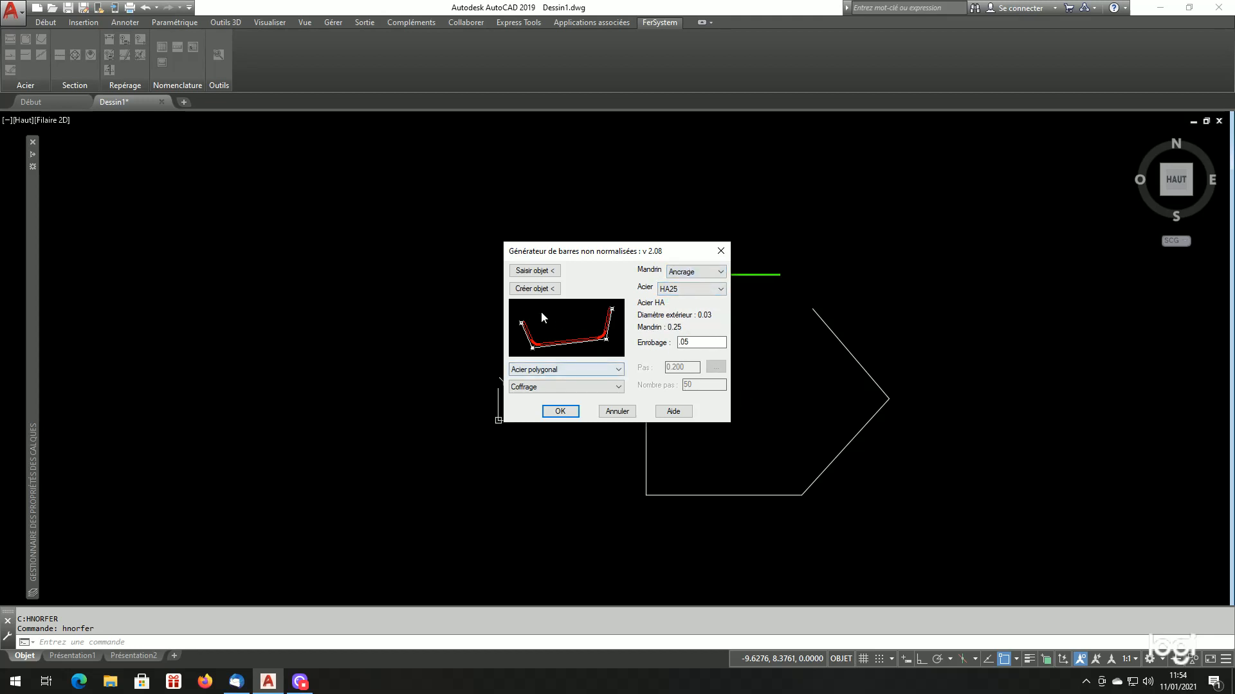
# Use the open four-segment polyline as the bar's source object, choose its inner side, and set the reference mode to Epure
pyautogui.click(533, 271)
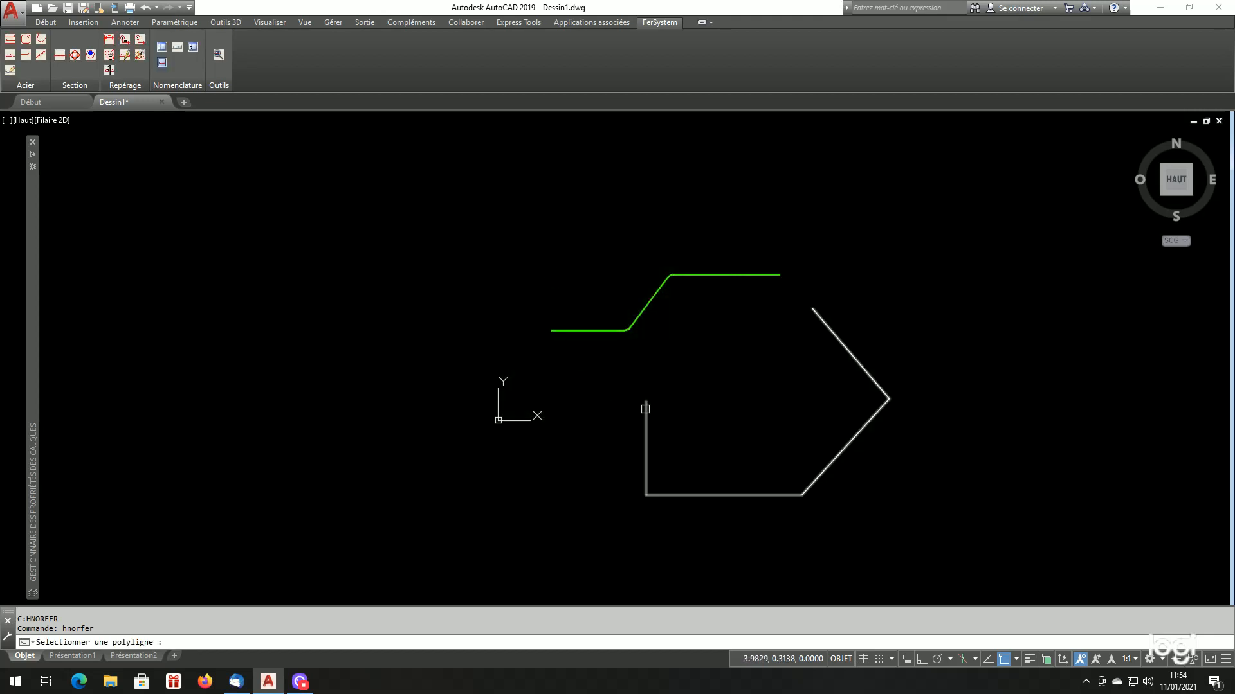
pyautogui.click(646, 409)
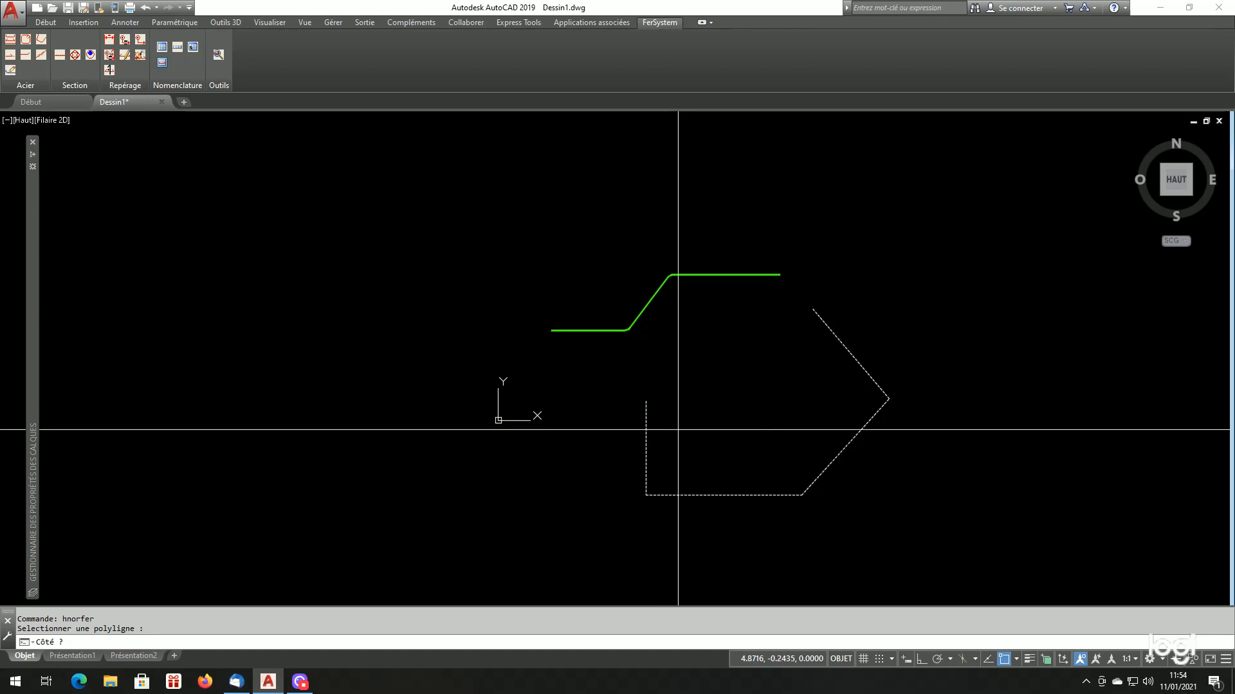
pyautogui.click(678, 430)
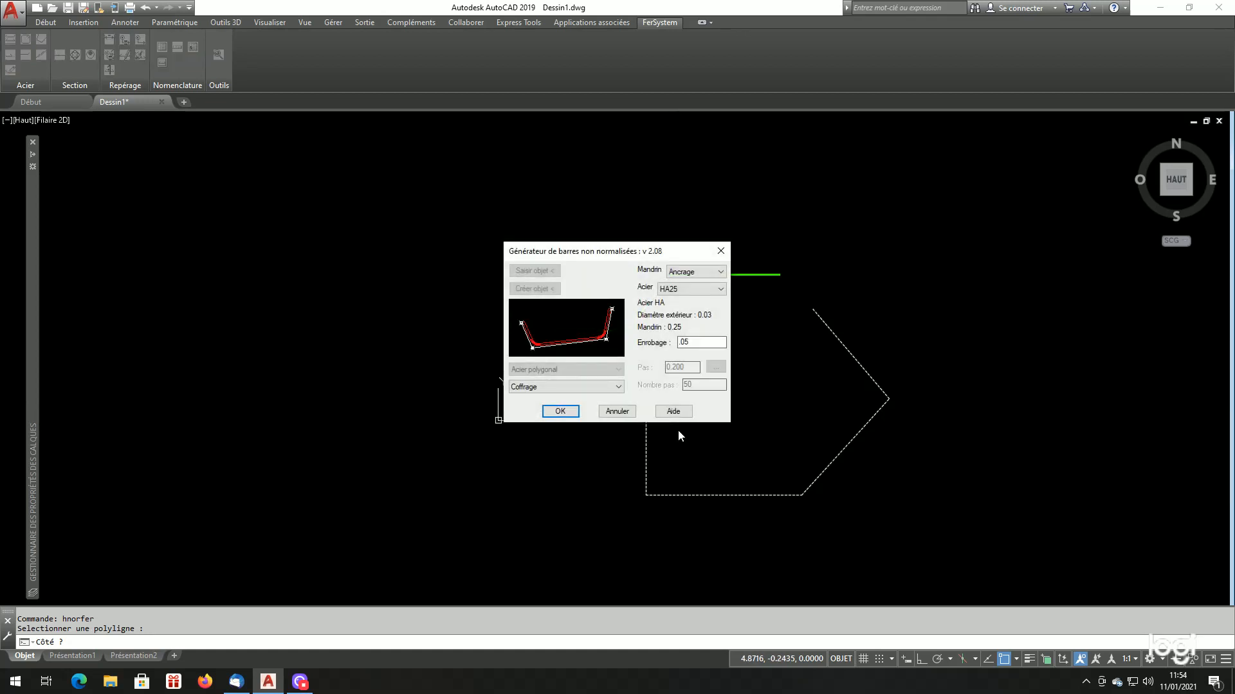
pyautogui.click(555, 387)
pyautogui.click(548, 408)
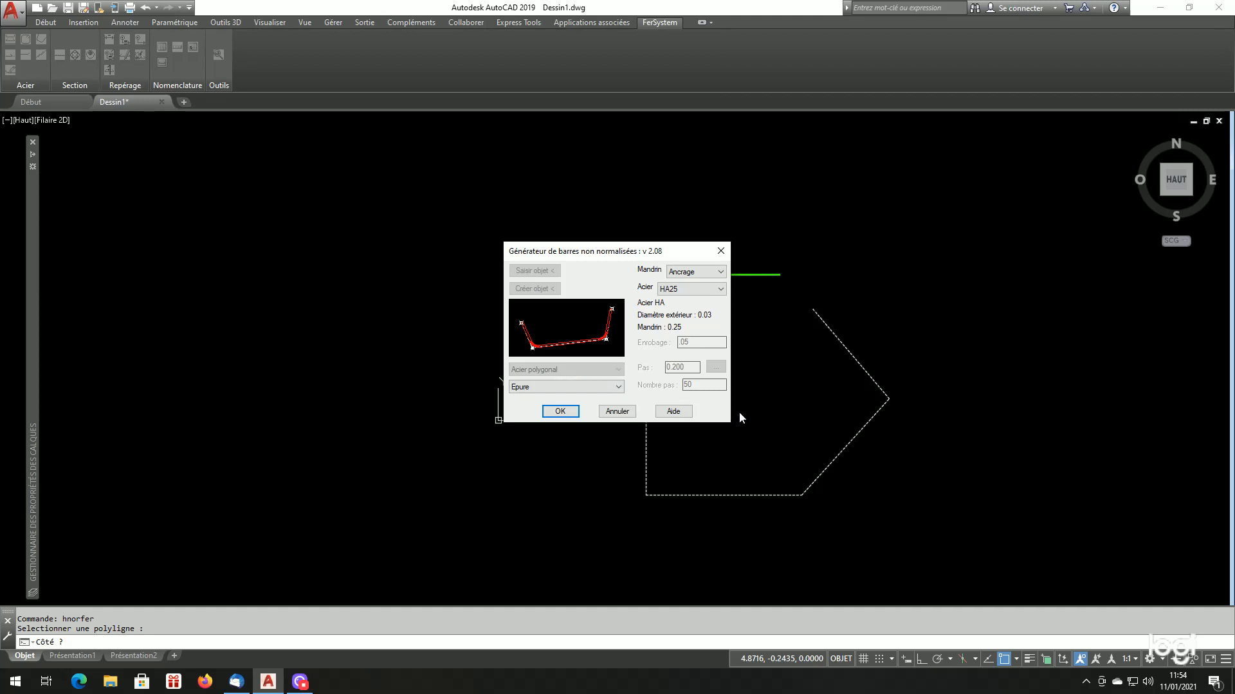
# Generate the HA25 bar from the open four-segment polyline, delete its construction polyline, and check the bends
pyautogui.click(561, 410)
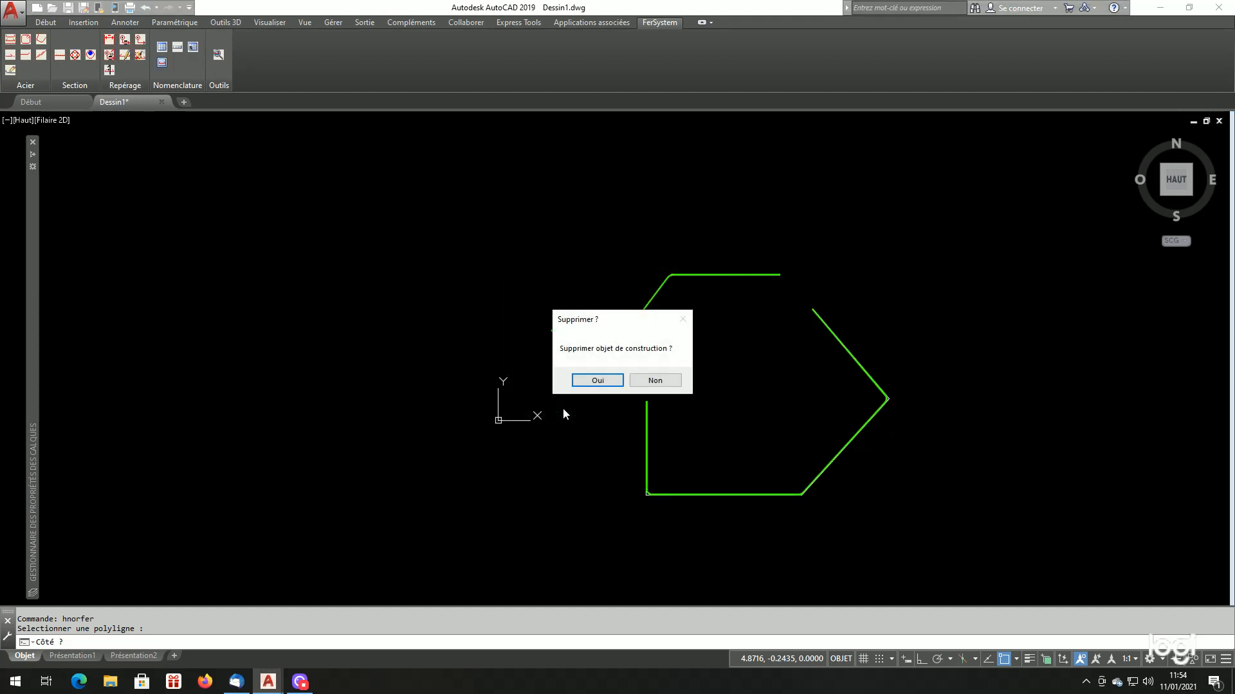
pyautogui.click(600, 384)
pyautogui.scroll(10, 653, 502)
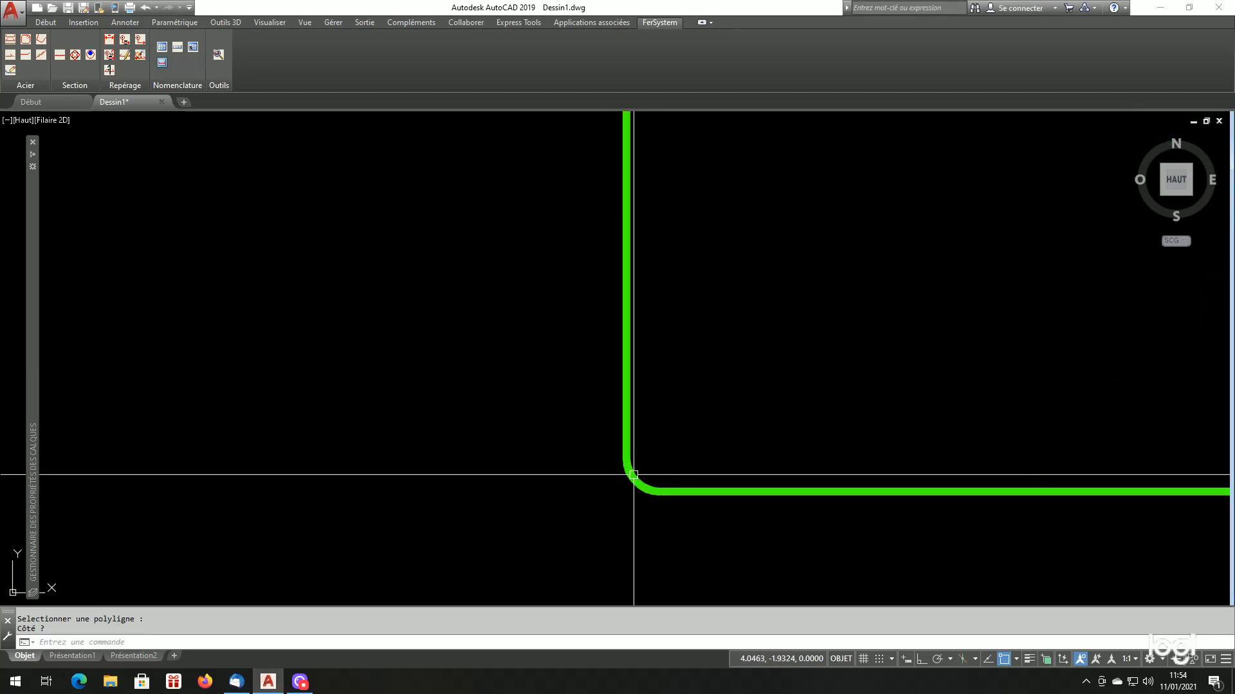
pyautogui.scroll(-8, 639, 485)
pyautogui.scroll(2, 663, 413)
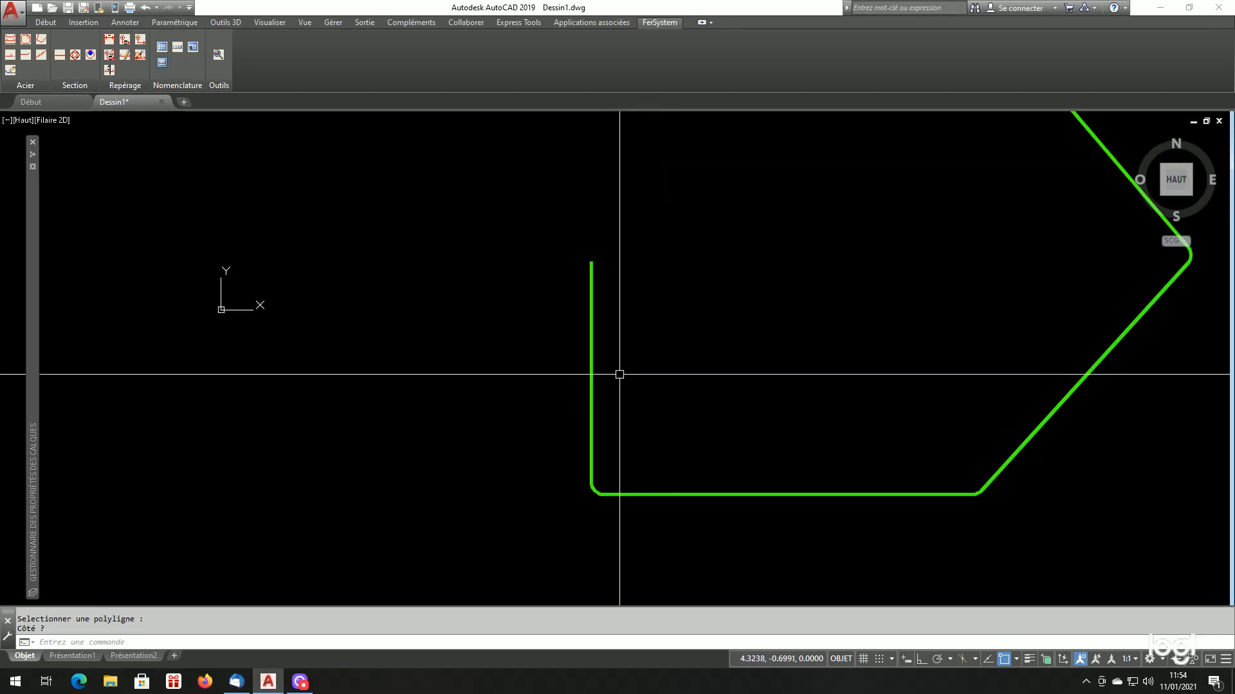
pyautogui.scroll(-4, 618, 372)
pyautogui.scroll(2, 587, 394)
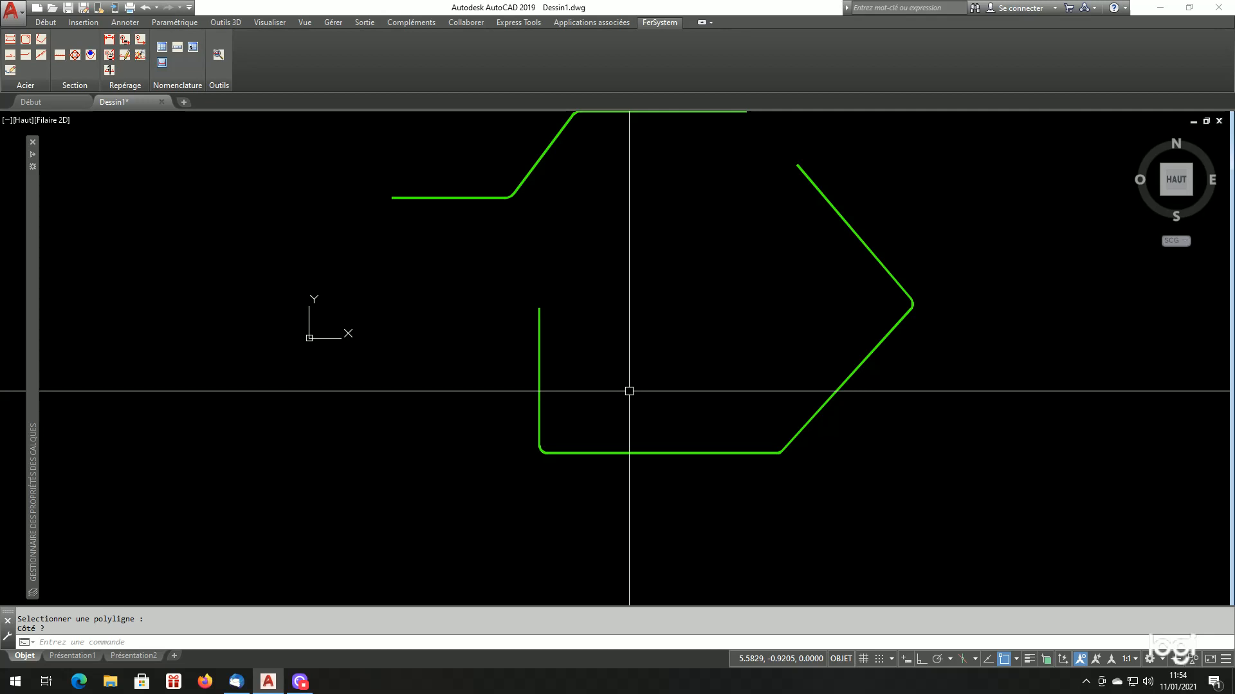
# Draw an open four-segment polyline below the green bars: oblique down right, oblique up right, oblique up left, and horizontal to the left
pyautogui.scroll(-4, 656, 441)
pyautogui.scroll(4, 666, 440)
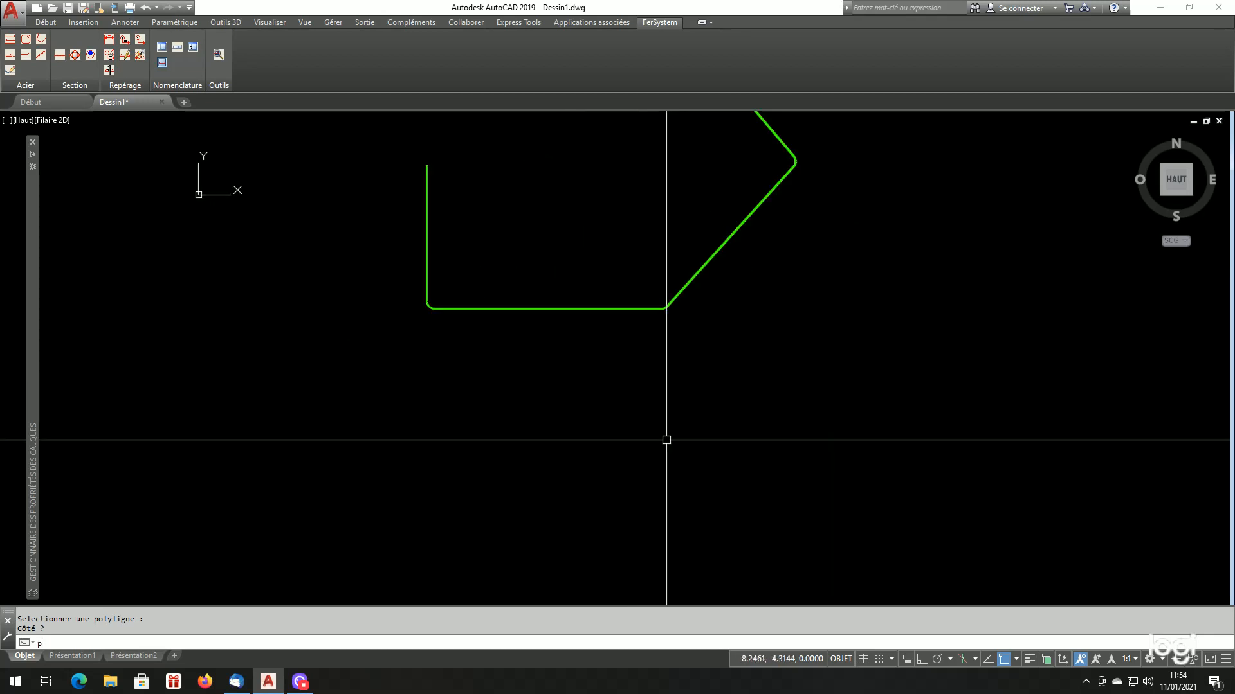
pyautogui.press('Return')
pyautogui.scroll(-2, 666, 440)
pyautogui.click(622, 442)
pyautogui.click(667, 490)
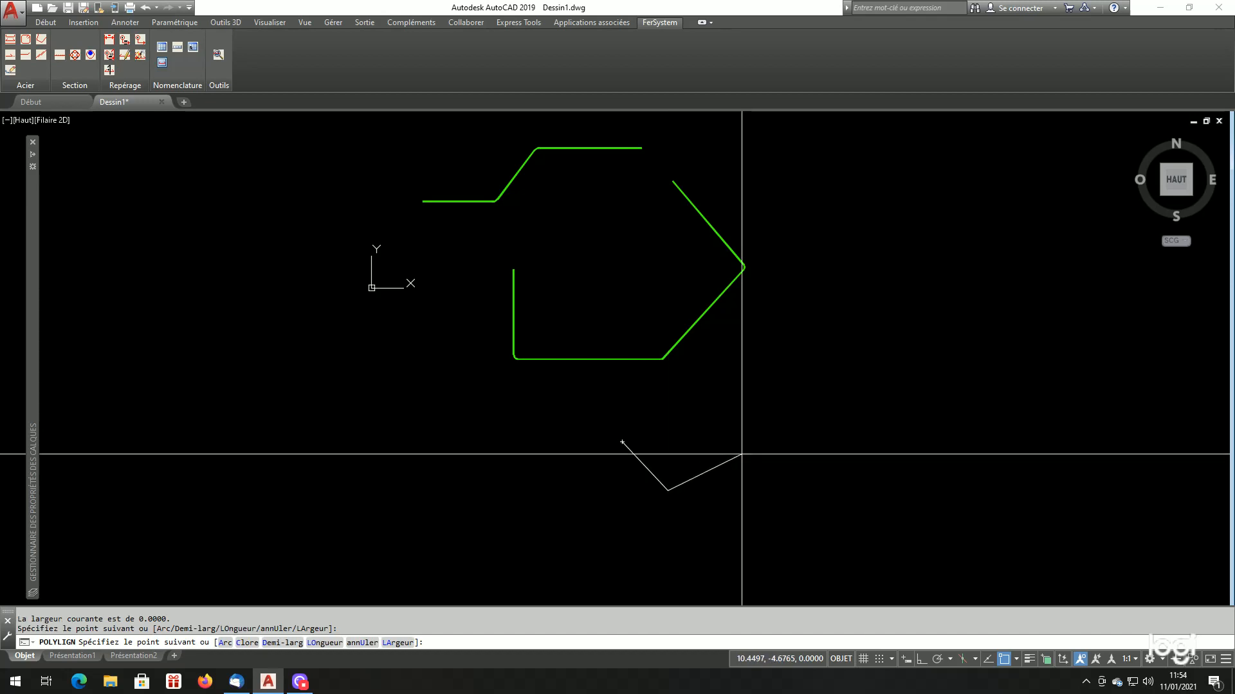
pyautogui.click(741, 454)
pyautogui.click(718, 388)
pyautogui.click(649, 388)
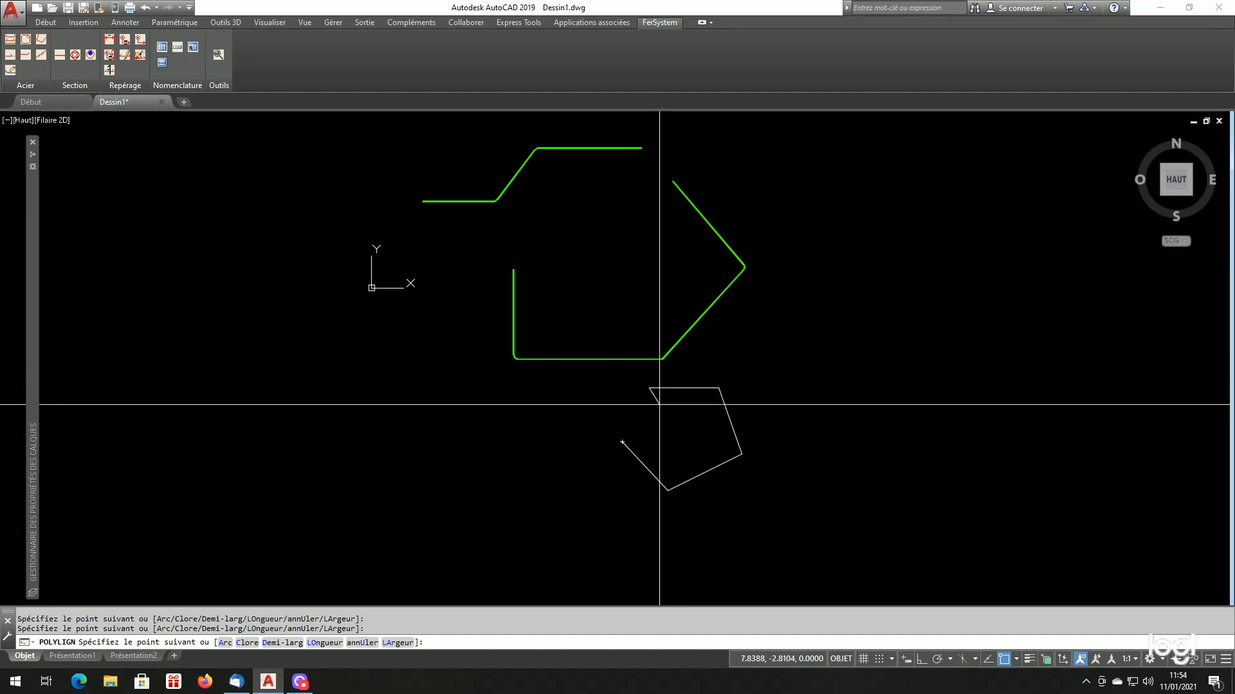
pyautogui.press('Return')
# Reopen the non-standard bar generator, set the steel to HA32, and keep the mandrel on Ancrage
pyautogui.scroll(4, 660, 405)
pyautogui.scroll(-4, 695, 407)
pyautogui.scroll(4, 686, 425)
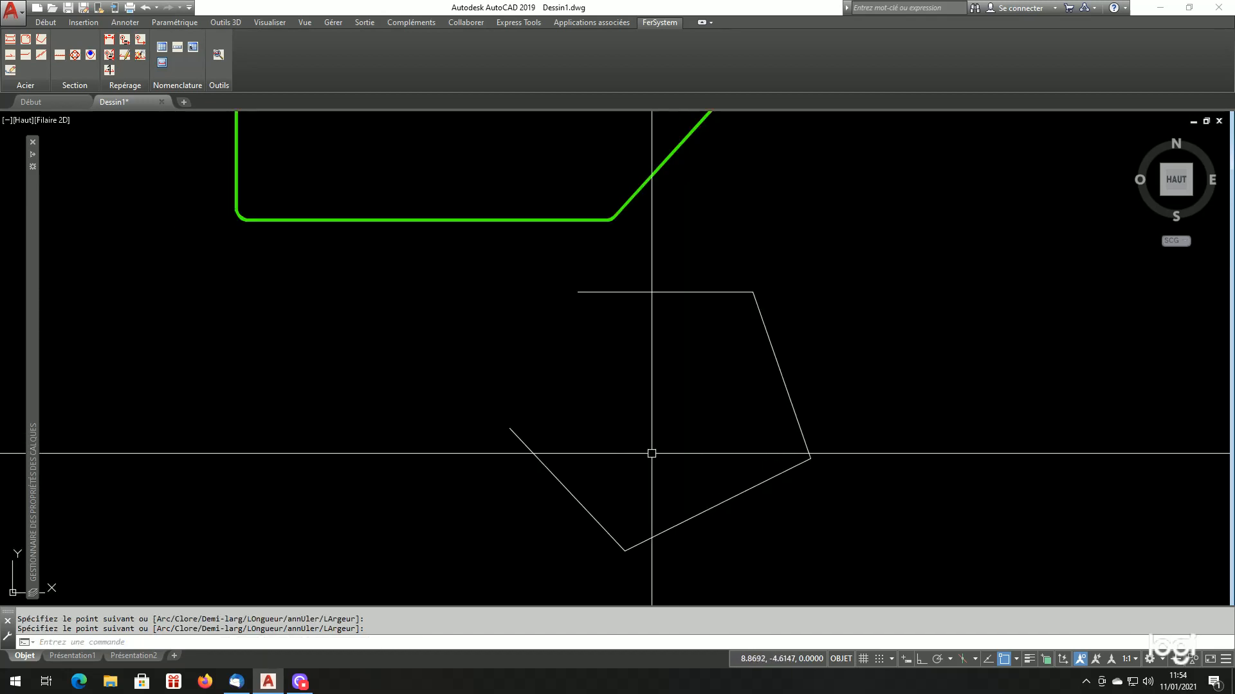
pyautogui.click(42, 38)
pyautogui.click(693, 290)
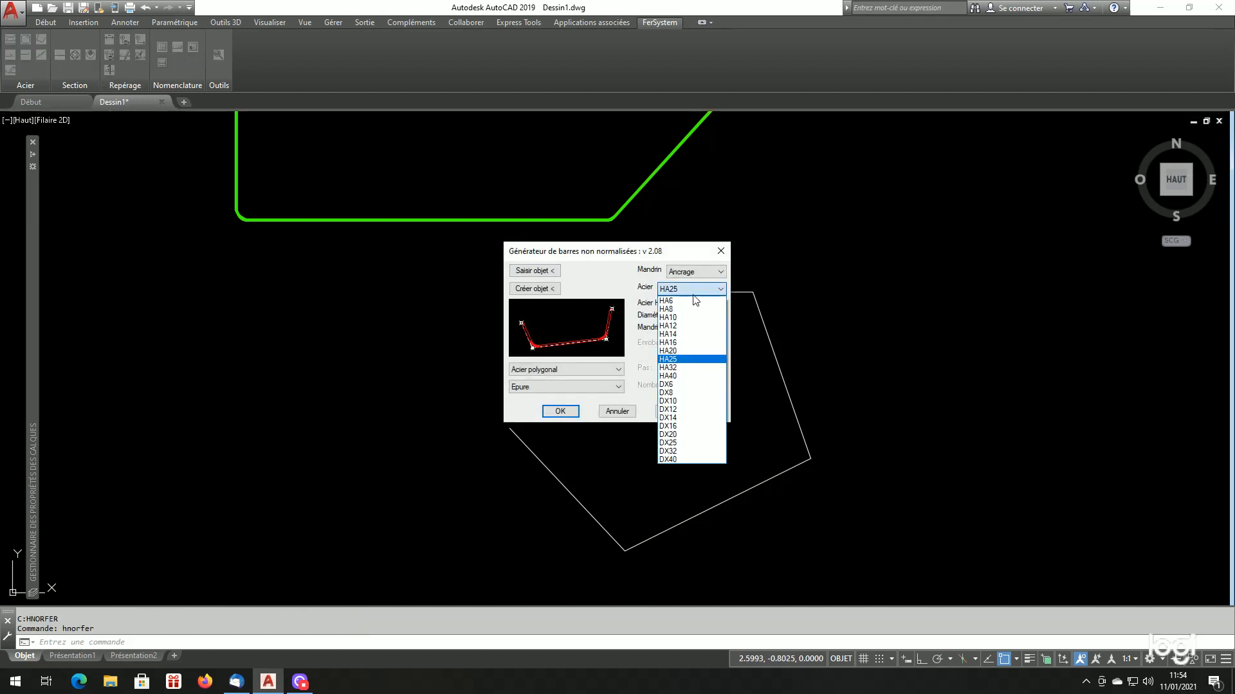
pyautogui.click(689, 369)
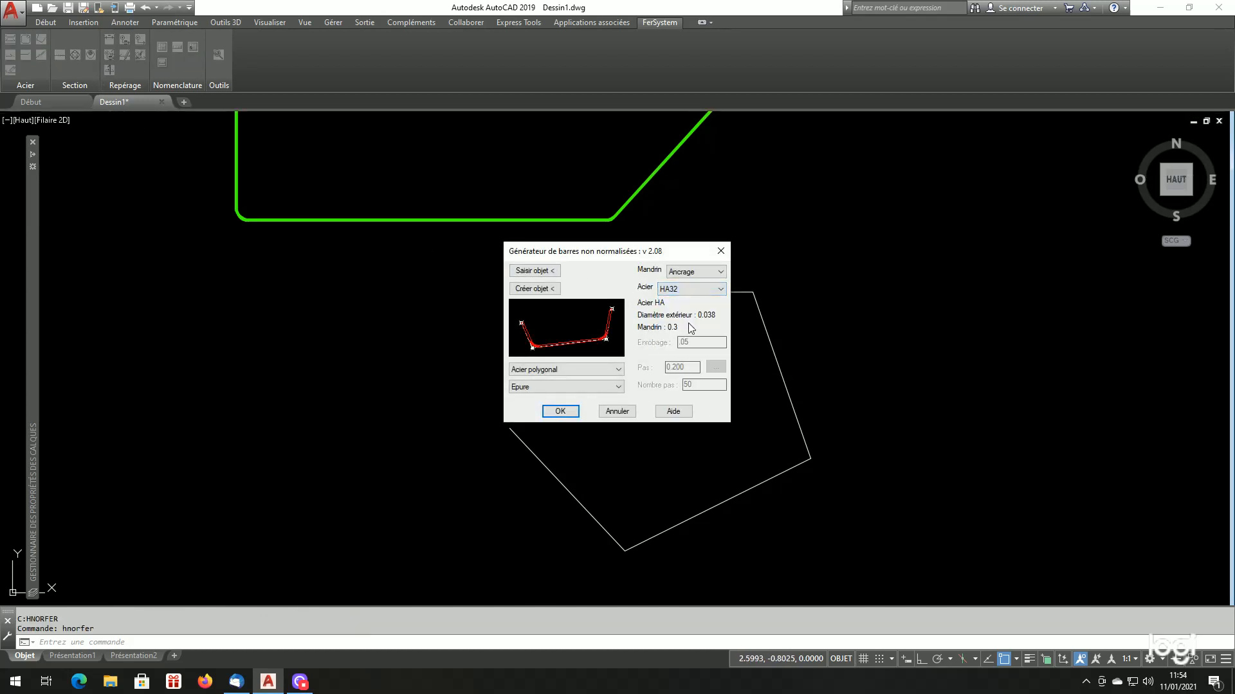
pyautogui.click(704, 271)
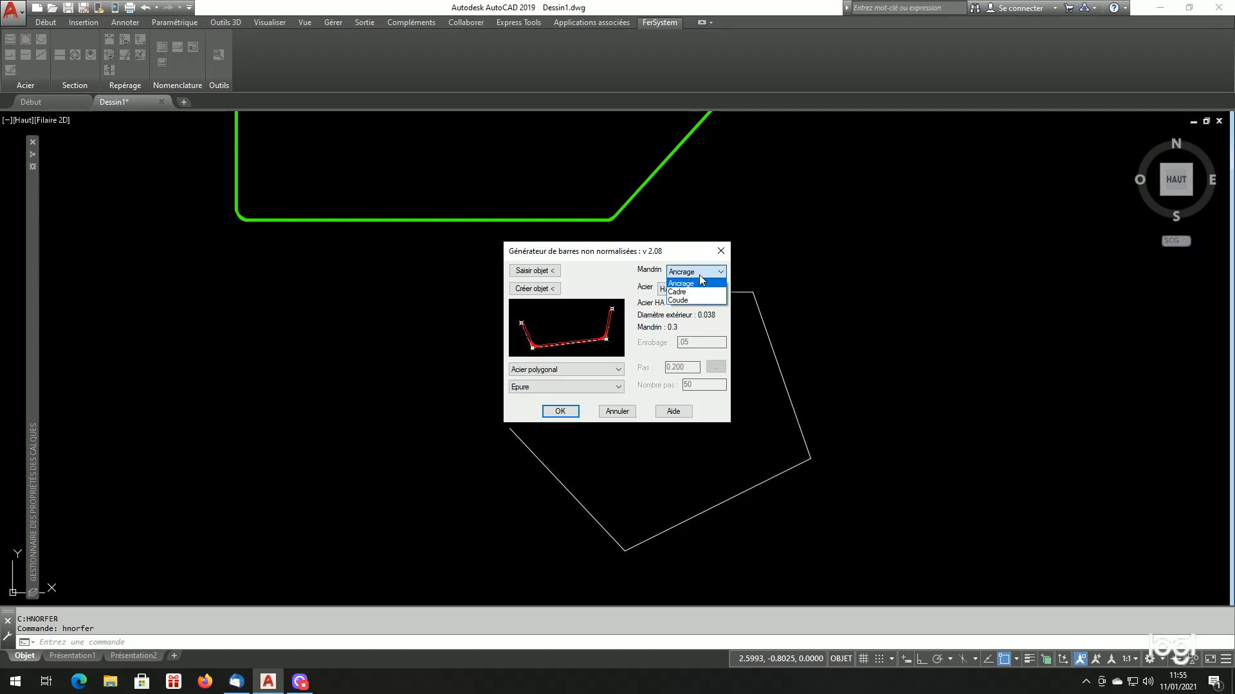
pyautogui.click(703, 275)
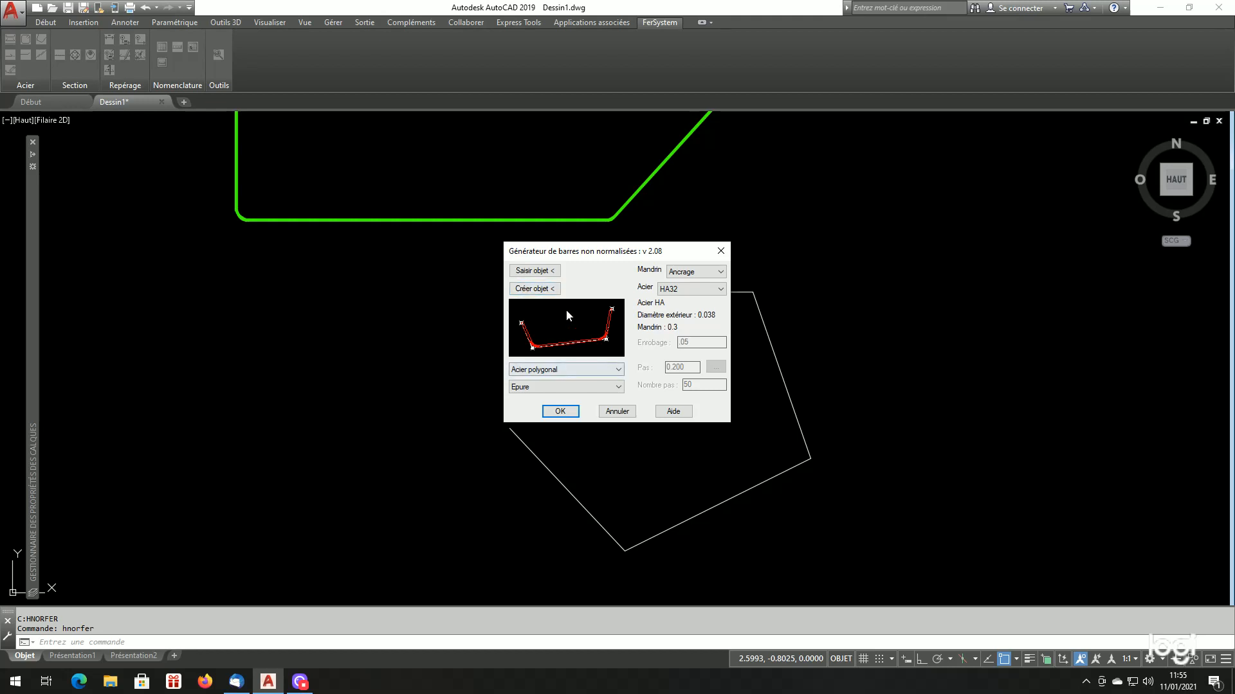
# Generate the HA32 bar from the new open polyline with the reference mode set to Axe, keeping the construction polyline
pyautogui.click(585, 391)
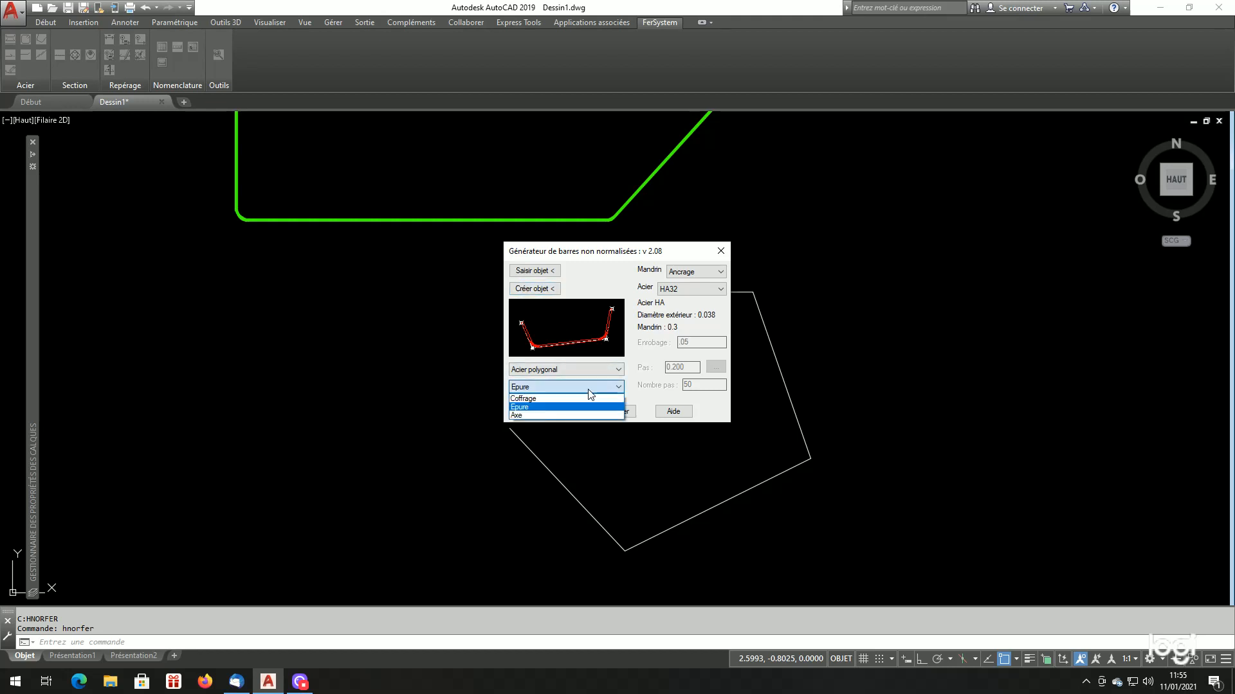
pyautogui.click(561, 415)
pyautogui.click(530, 271)
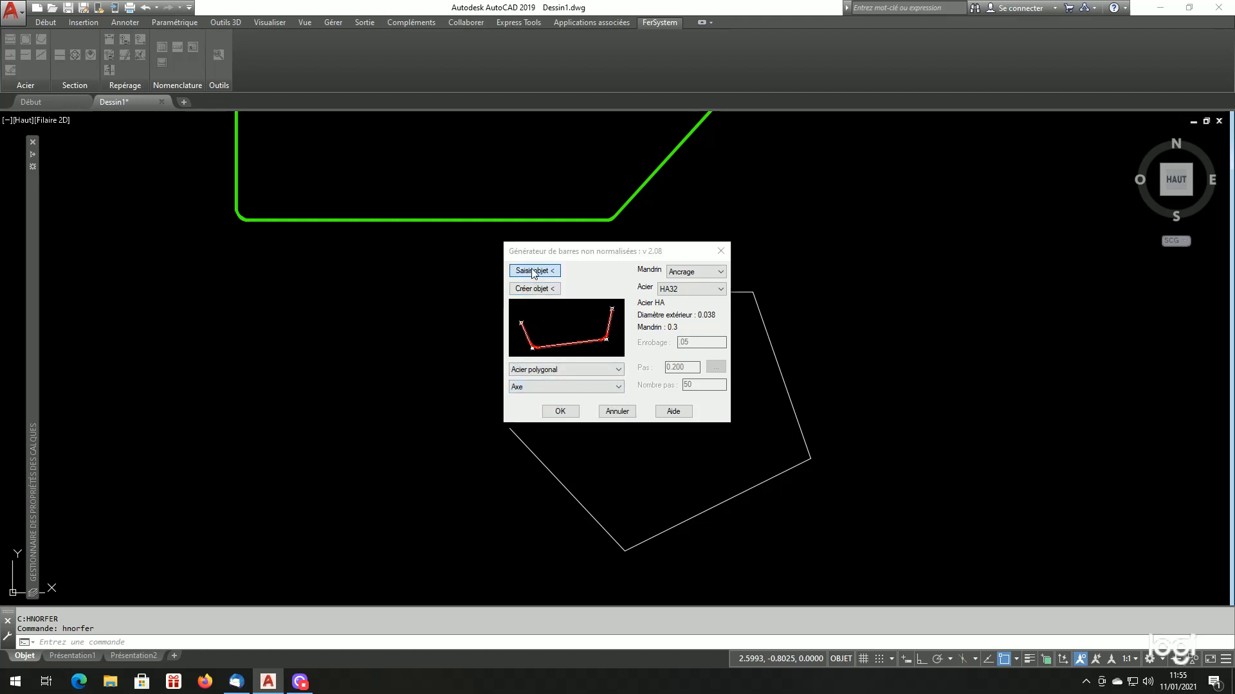
pyautogui.click(528, 449)
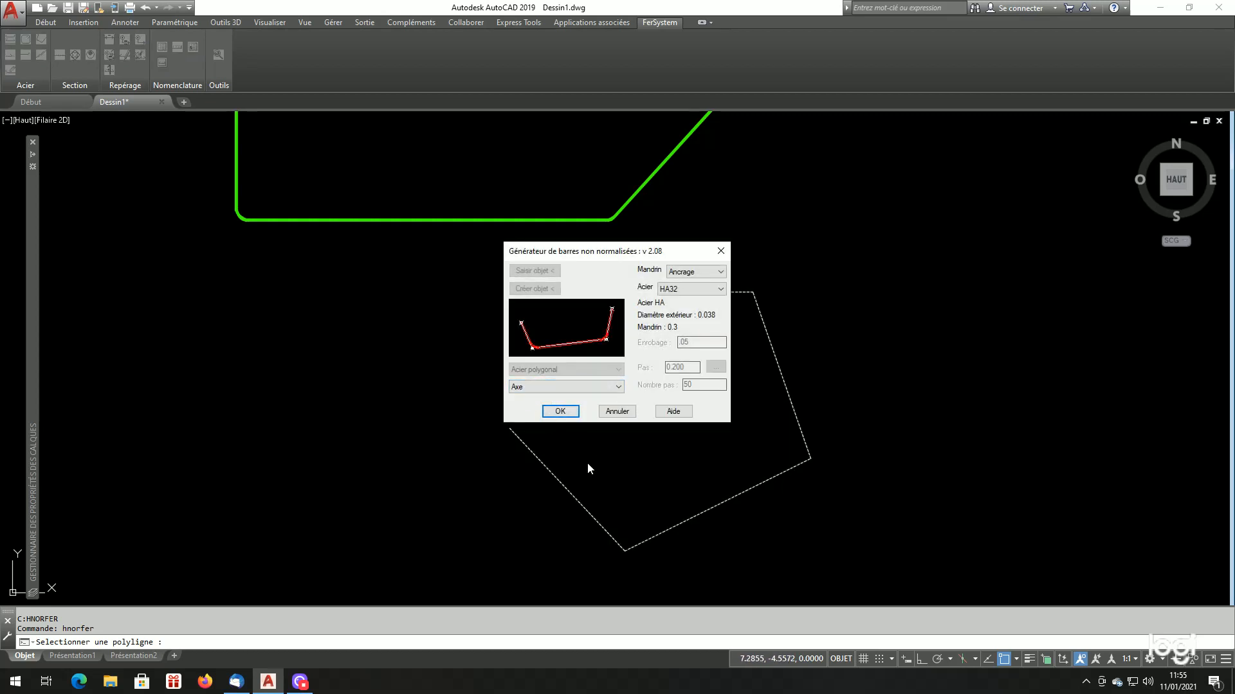
pyautogui.click(570, 415)
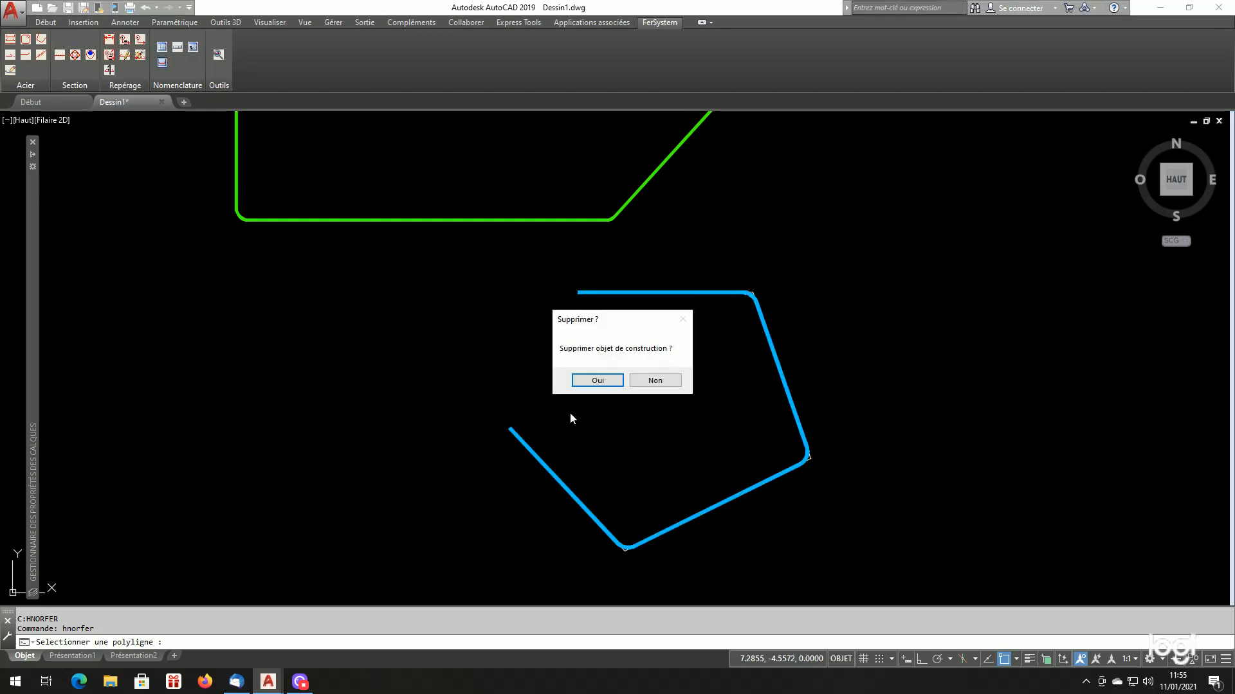
pyautogui.click(656, 381)
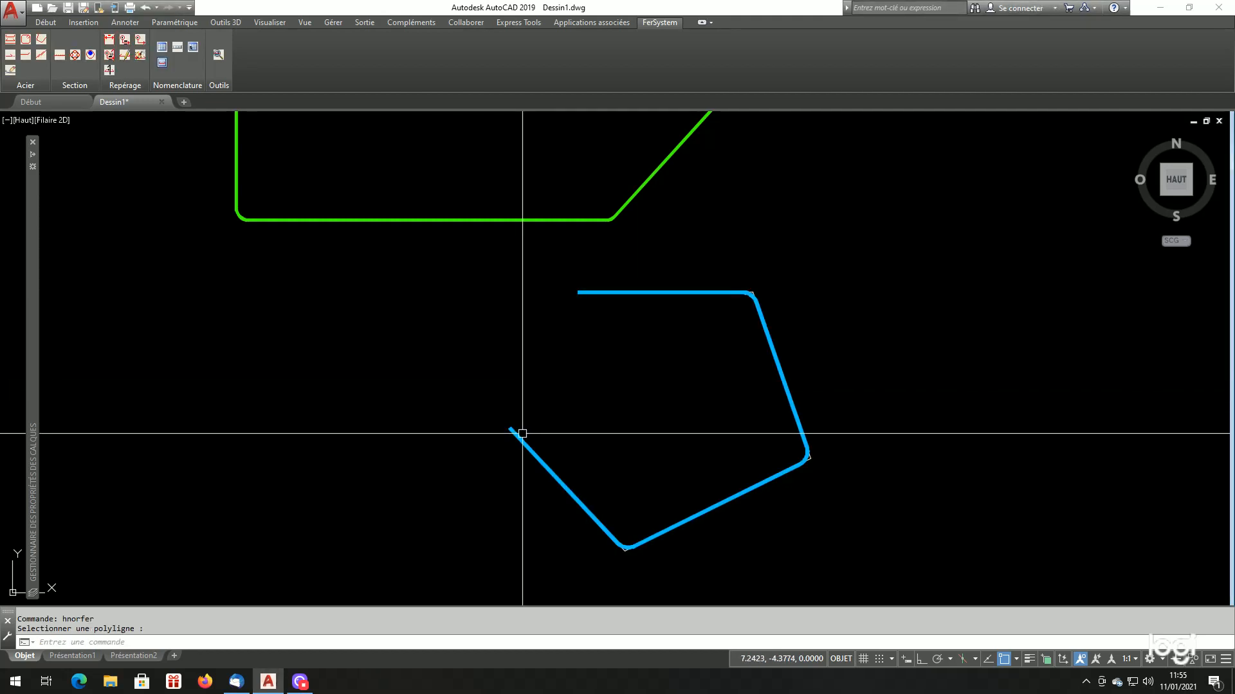
# Examine how the blue HA32 bar sits on its construction polyline at the free end and at the bends
pyautogui.scroll(10, 526, 433)
pyautogui.click(588, 341)
pyautogui.click(469, 429)
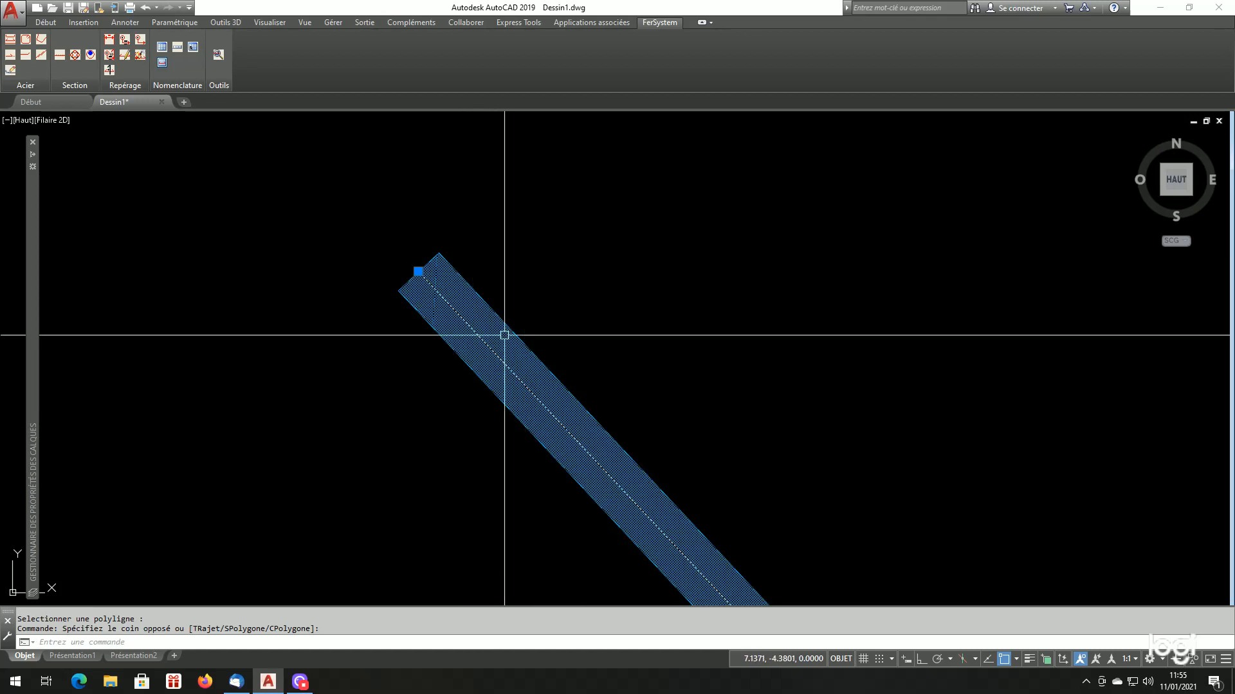
pyautogui.scroll(-6, 453, 357)
pyautogui.scroll(-4, 512, 427)
pyautogui.scroll(10, 612, 491)
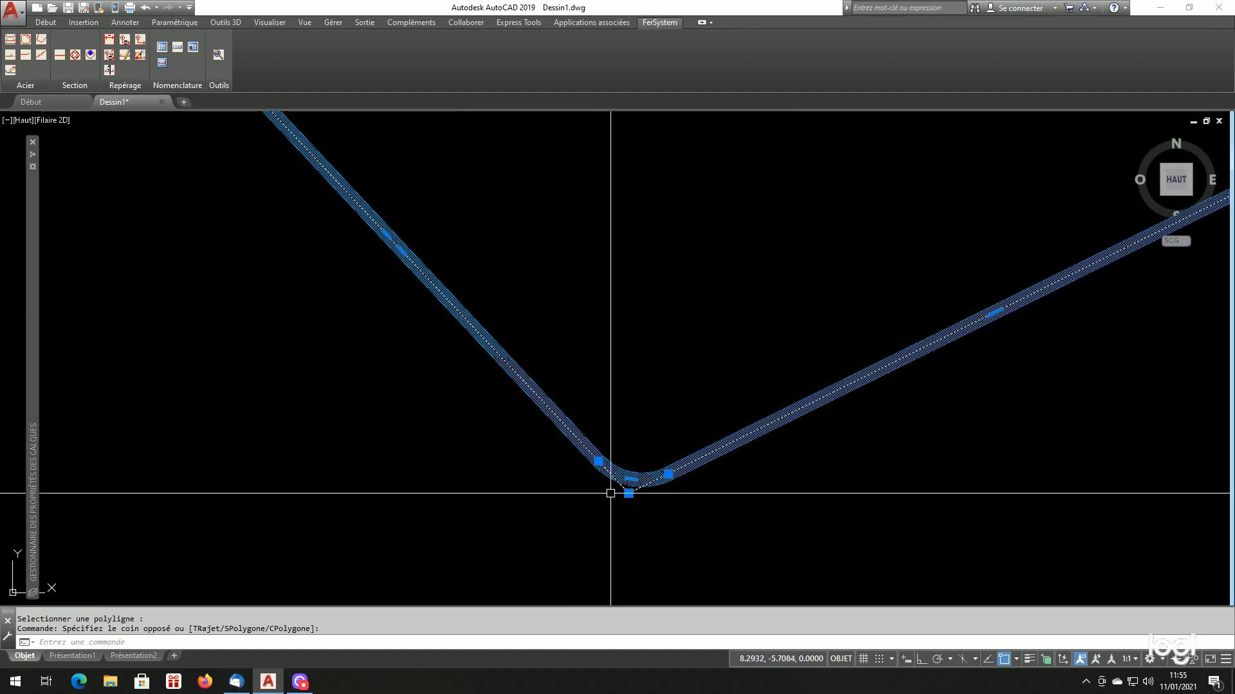
pyautogui.scroll(-4, 622, 475)
pyautogui.scroll(5, 611, 495)
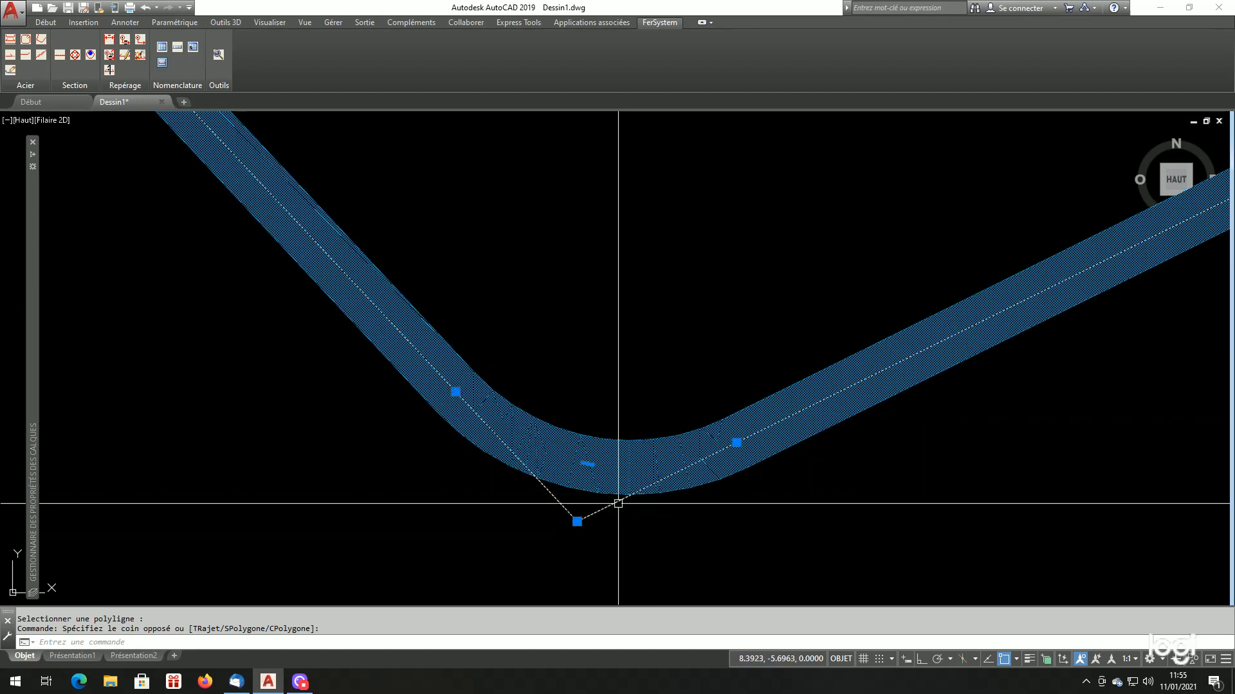
pyautogui.press('Escape')
pyautogui.scroll(-10, 579, 476)
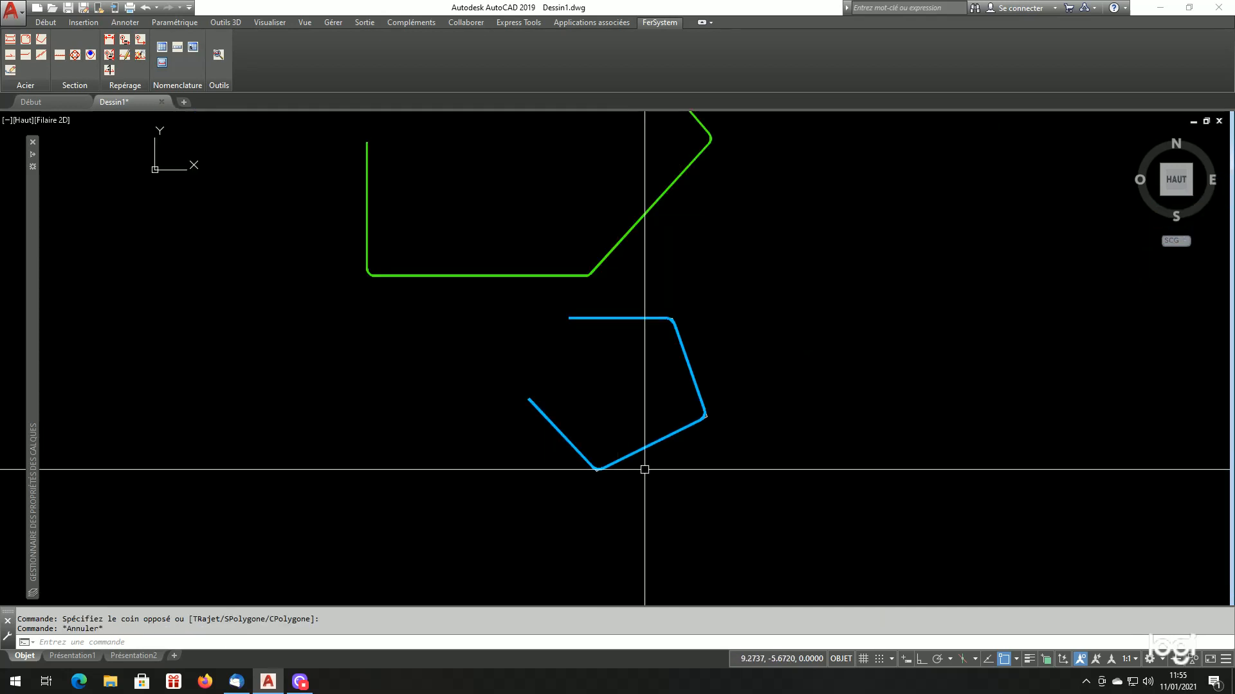
pyautogui.scroll(2, 662, 465)
pyautogui.scroll(-2, 707, 450)
pyautogui.scroll(2, 733, 434)
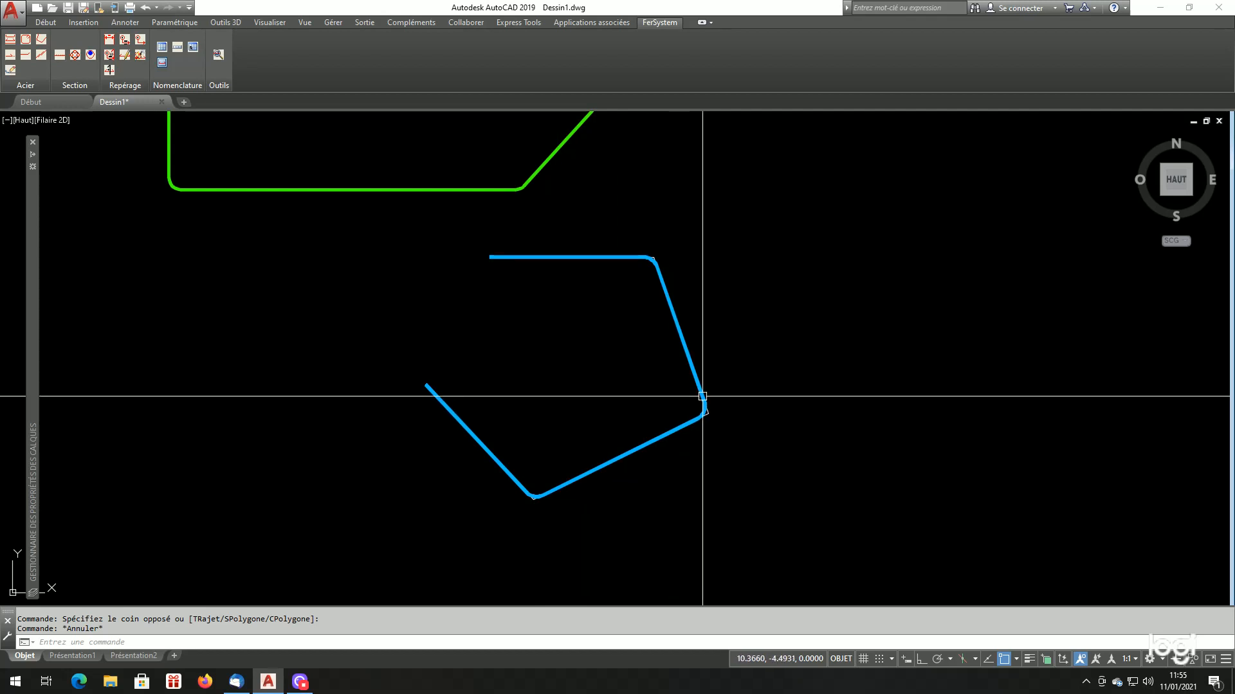
# Copy the construction polyline of the blue bar horizontally to the right, with ortho mode on
pyautogui.scroll(4, 710, 405)
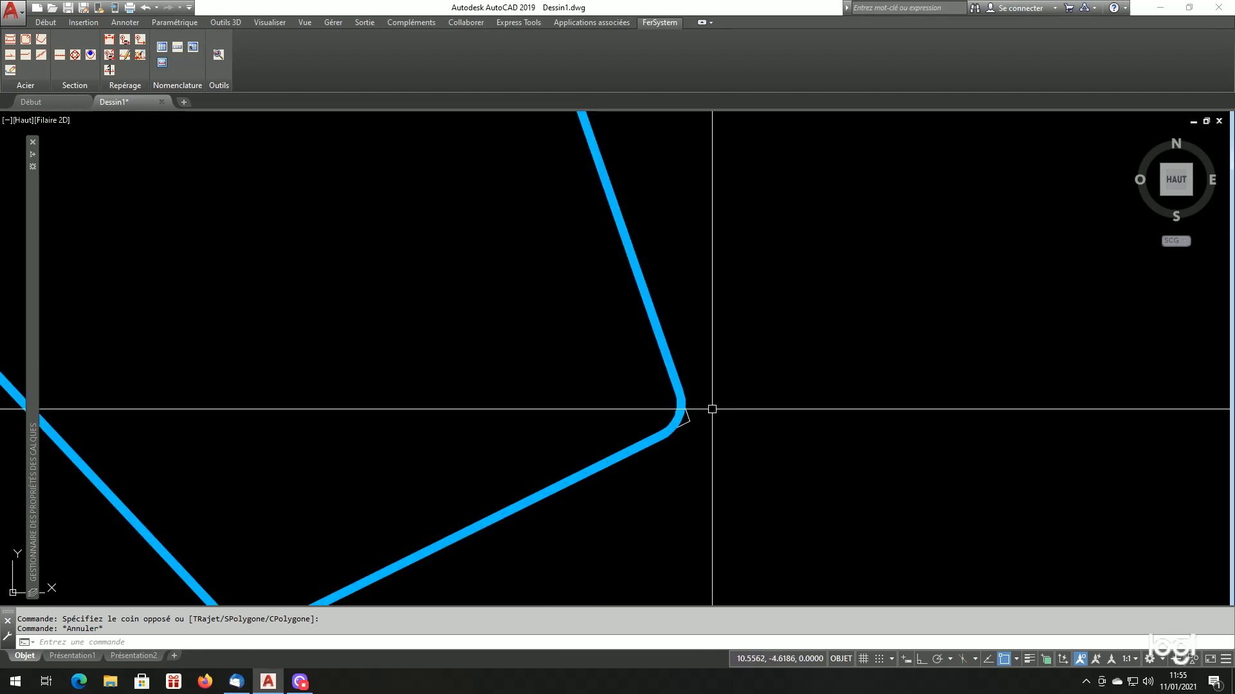
pyautogui.write('cp')
pyautogui.press('Return')
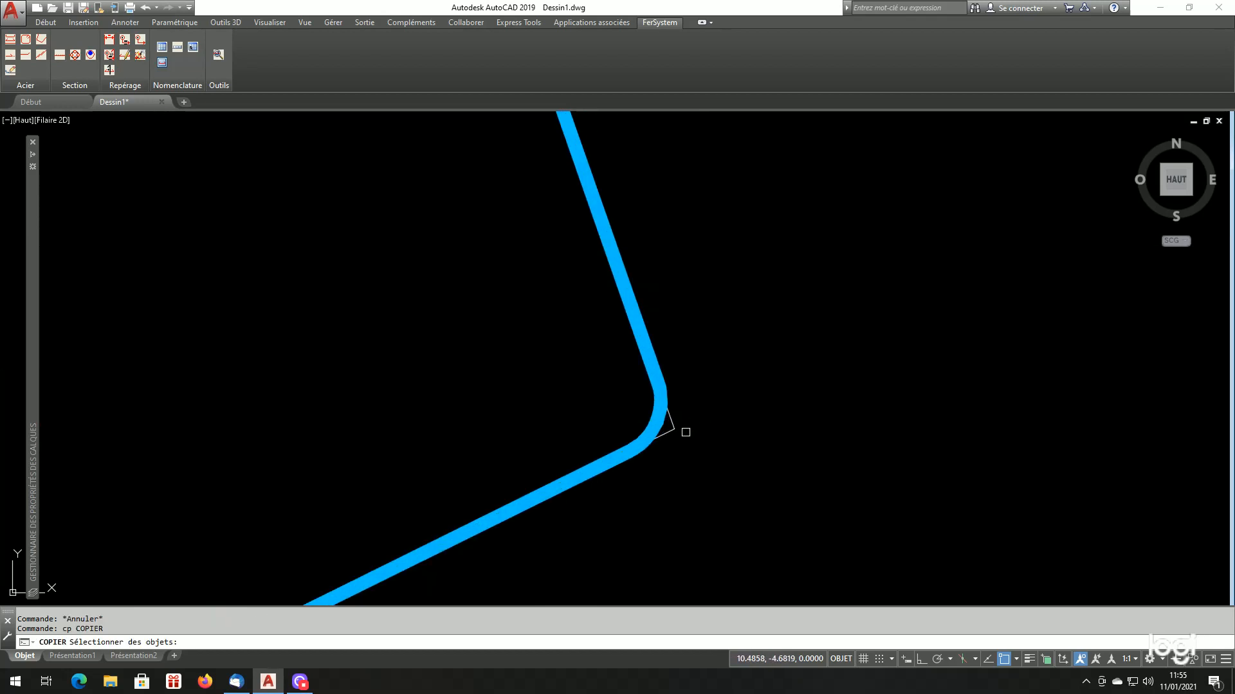
pyautogui.click(672, 425)
pyautogui.press('Return')
pyautogui.click(717, 462)
pyautogui.scroll(-4, 732, 477)
pyautogui.scroll(-6, 745, 479)
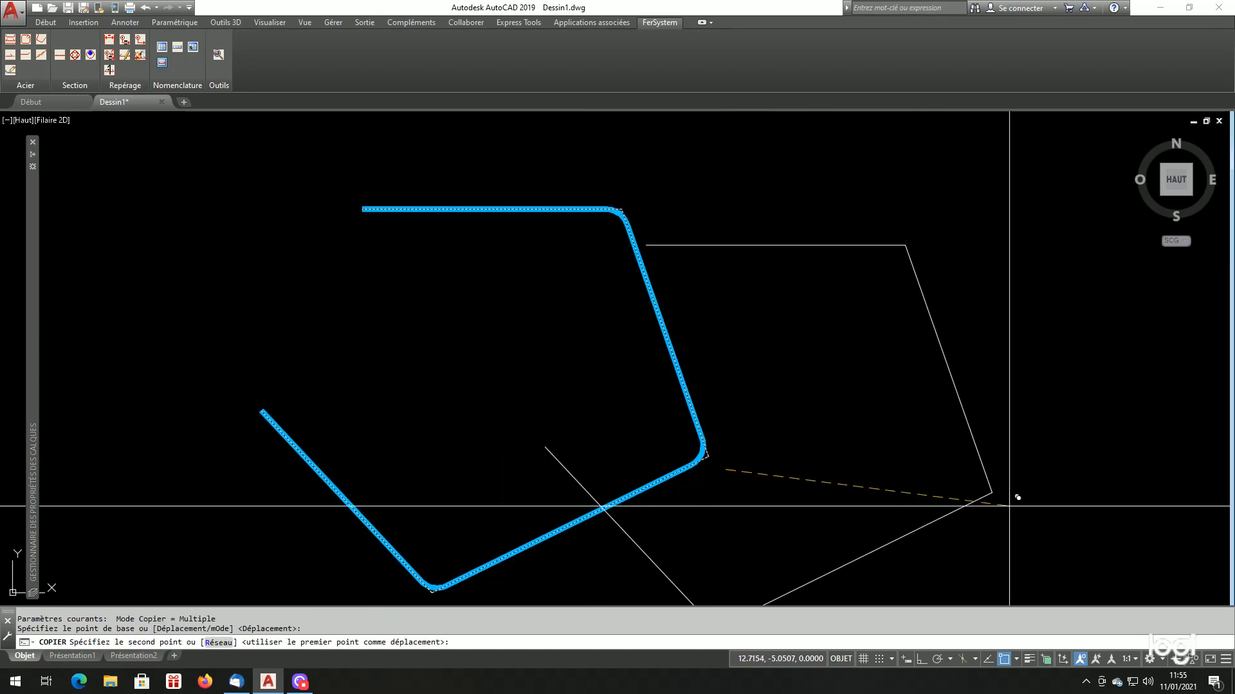
pyautogui.scroll(2, 1010, 437)
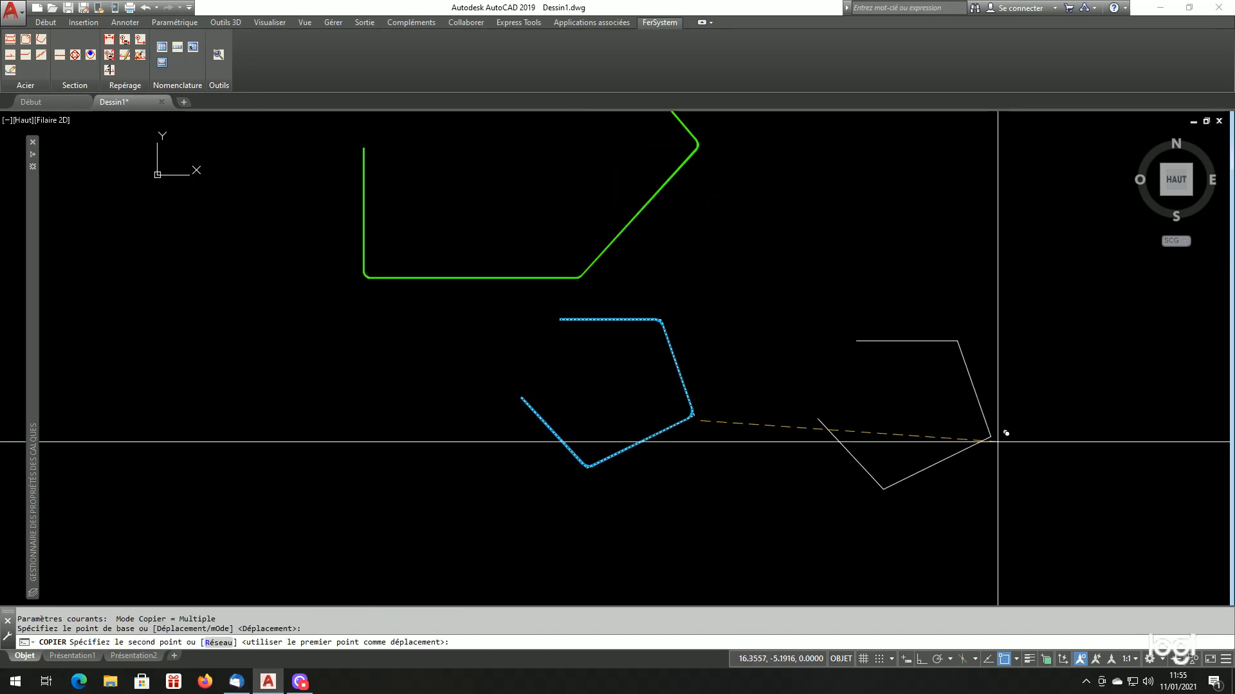
pyautogui.press('F8')
pyautogui.click(958, 434)
pyautogui.press('Return')
# Reopen the bar generator, pick the copied polyline, switch the reference mode to Coffrage, and cancel the dialog
pyautogui.scroll(4, 958, 433)
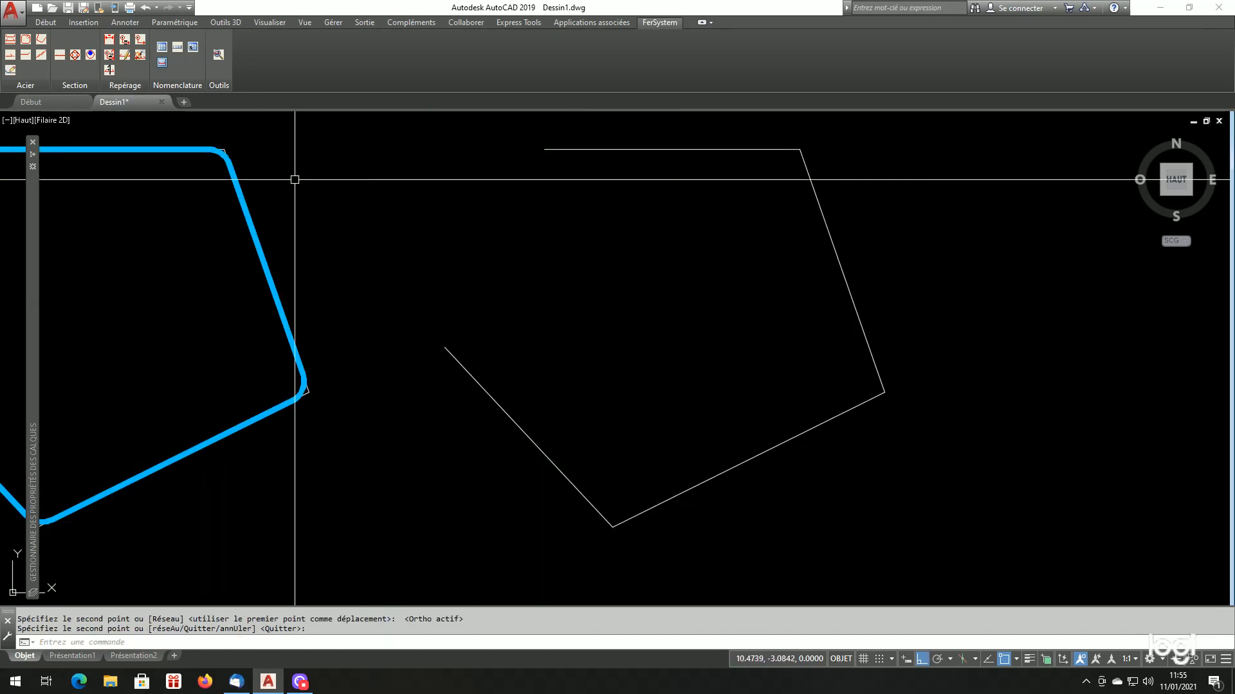
pyautogui.click(42, 51)
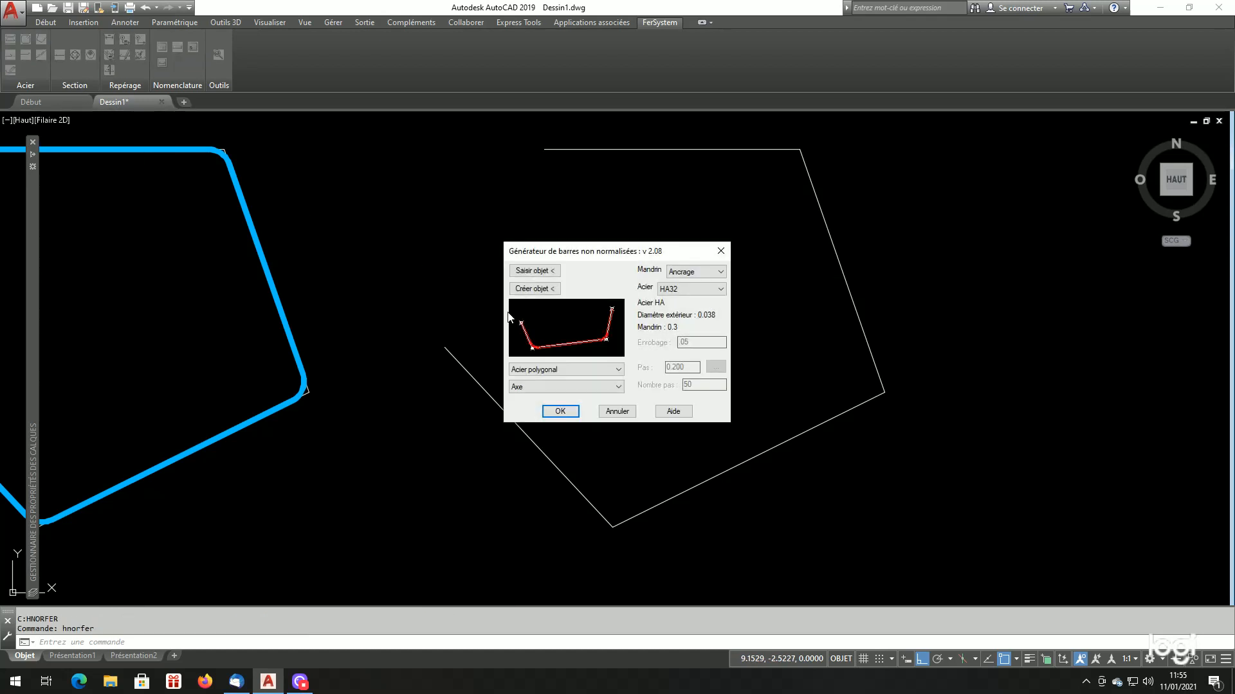
pyautogui.click(585, 386)
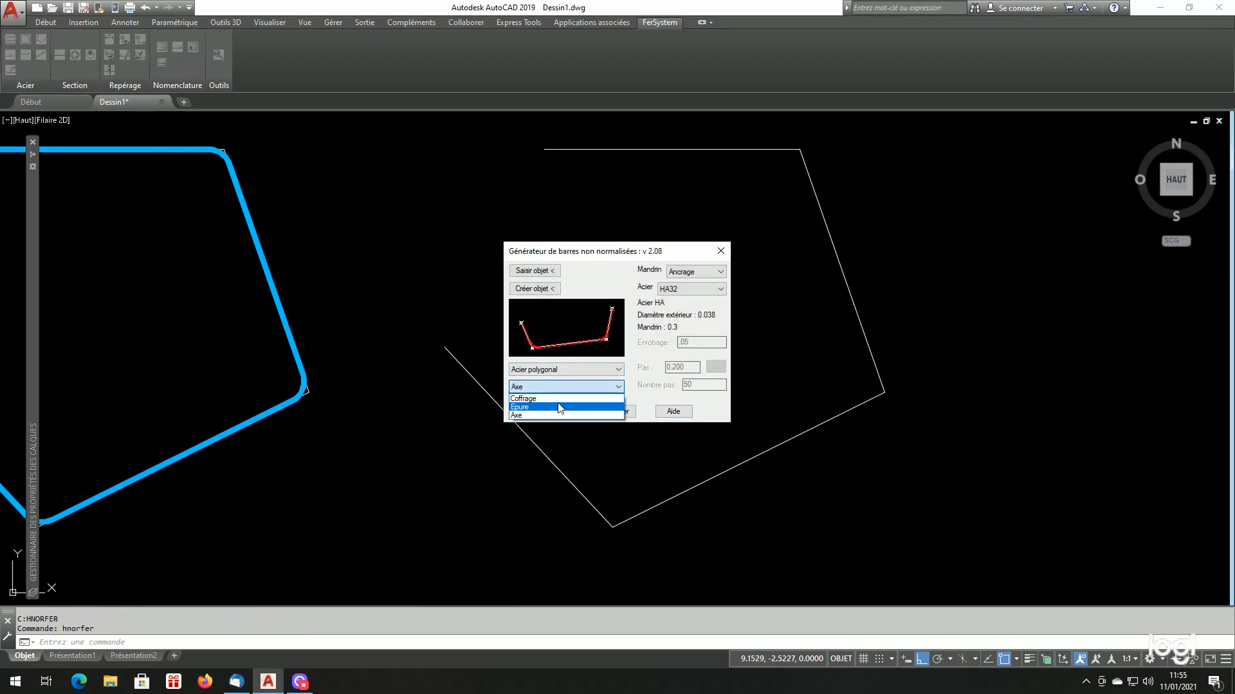
pyautogui.click(548, 276)
pyautogui.click(548, 277)
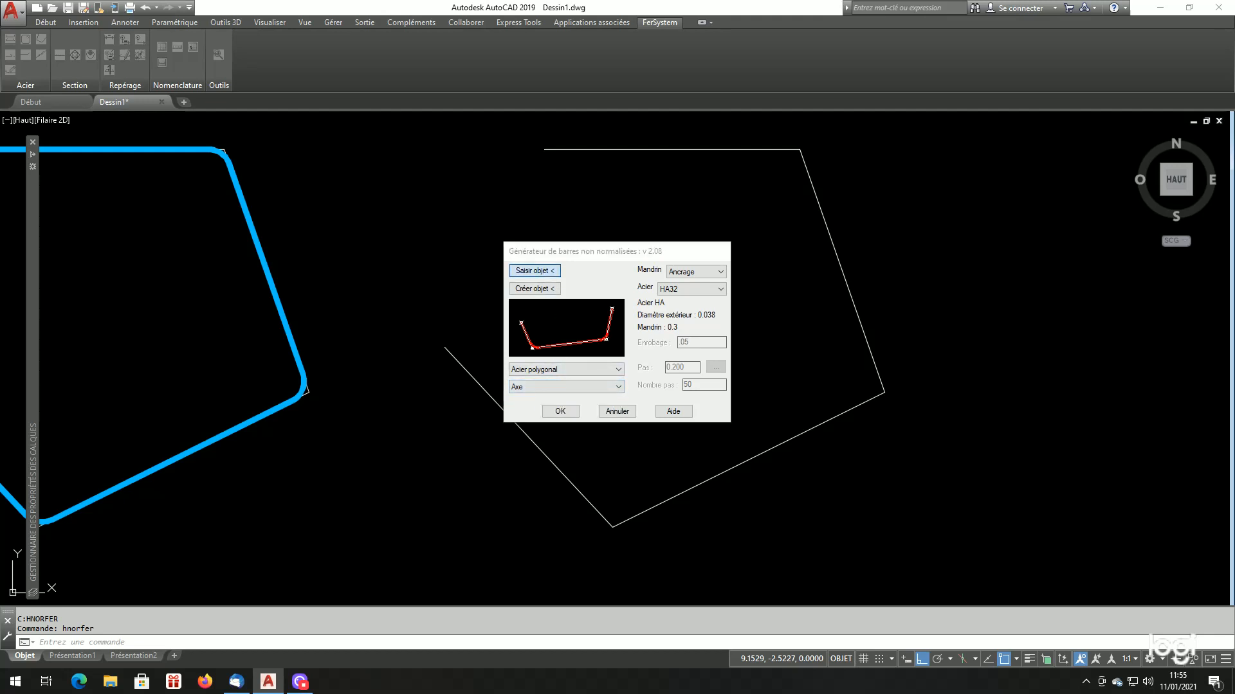
pyautogui.click(507, 413)
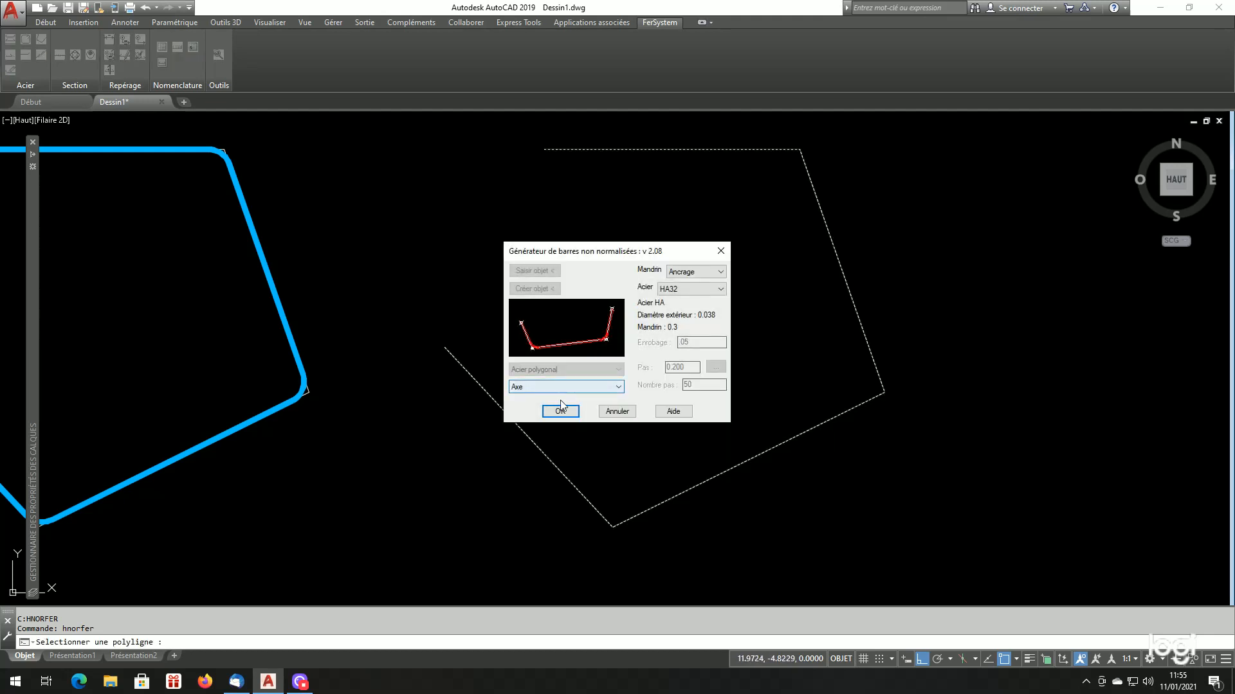
pyautogui.click(565, 387)
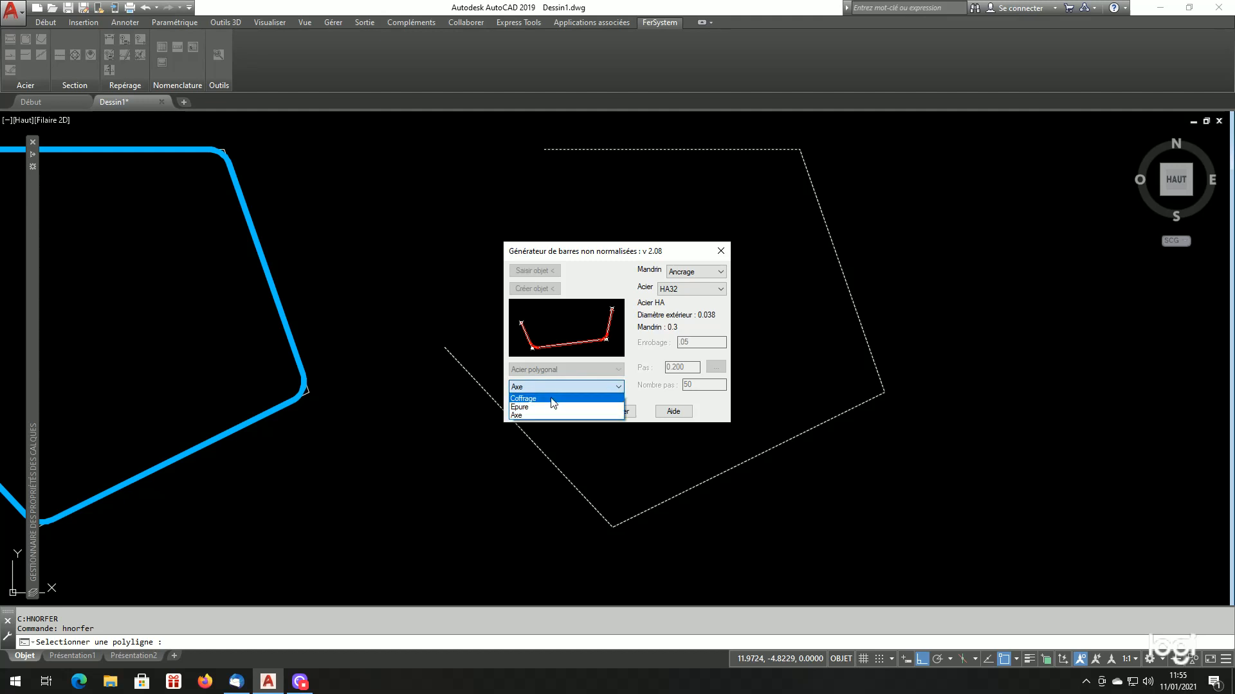
pyautogui.click(551, 399)
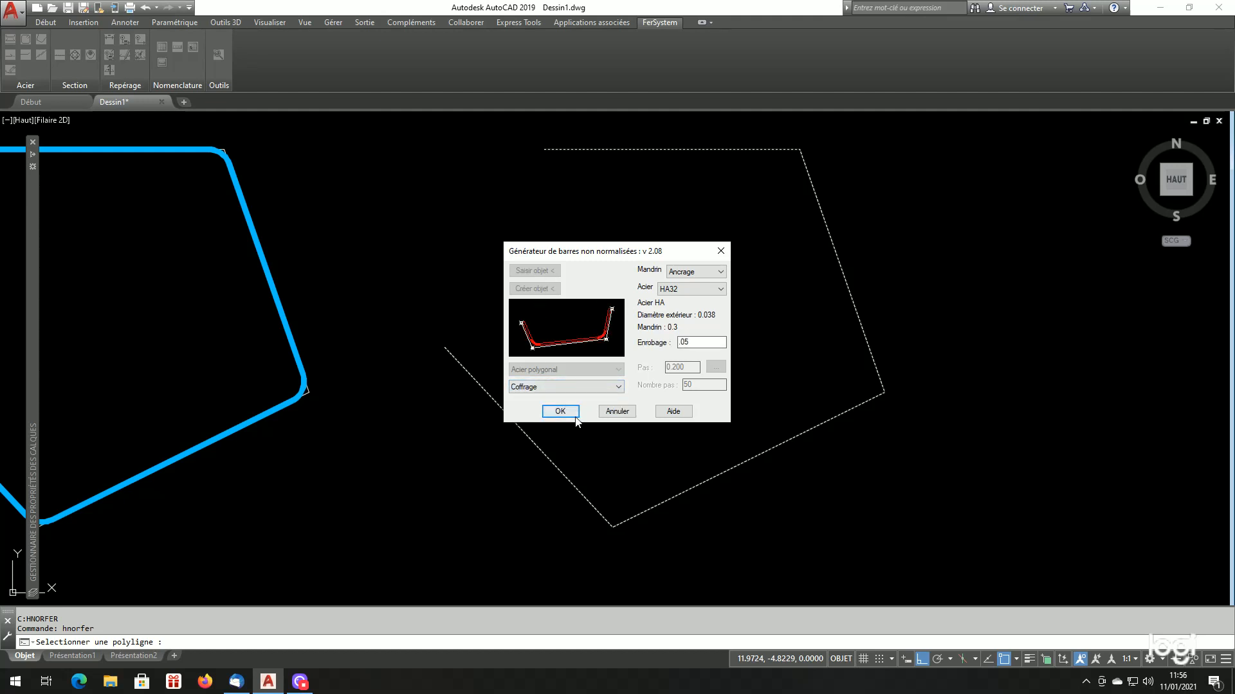
pyautogui.click(617, 412)
# Try generating the HA32 bar inside the copied polyline in Coffrage mode with the construction polyline deleted, and undo it
pyautogui.press('Return')
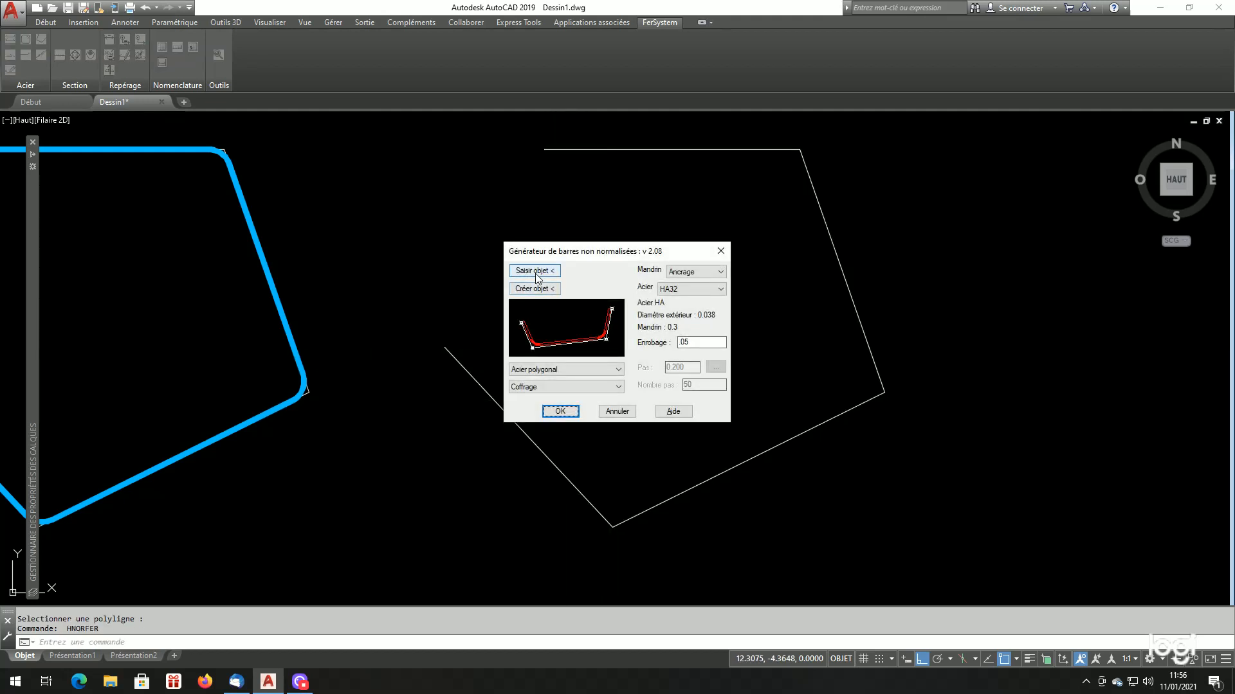
pyautogui.click(533, 271)
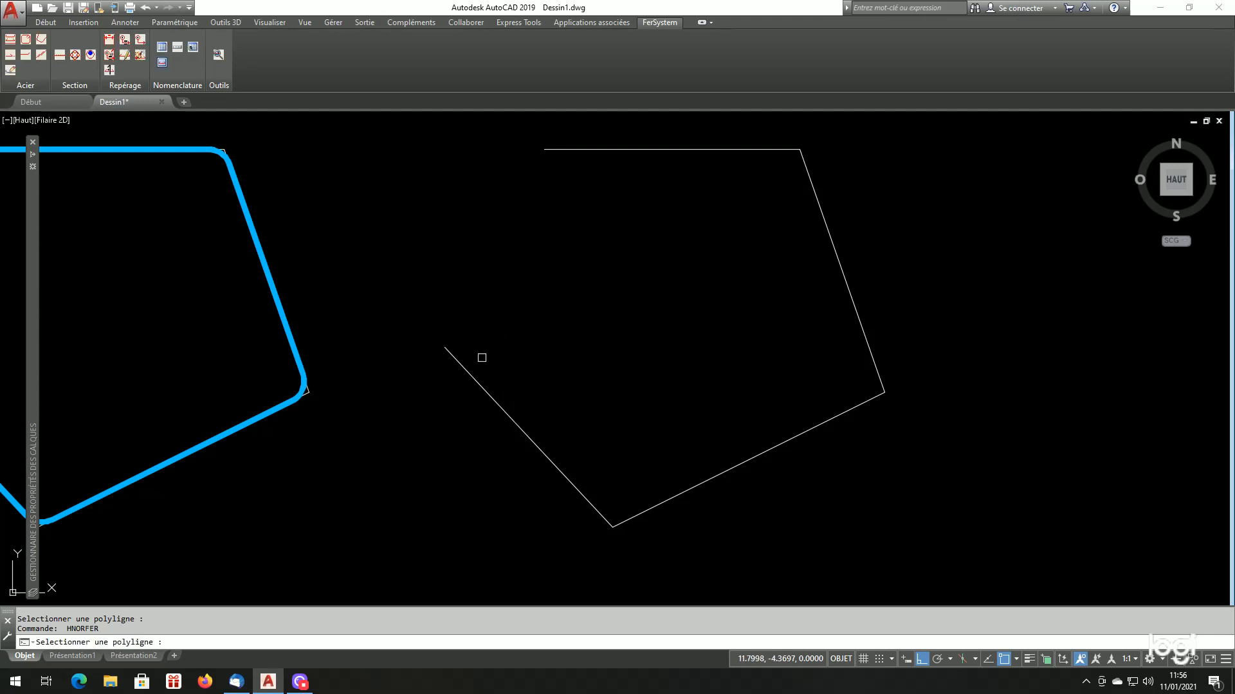
pyautogui.click(474, 378)
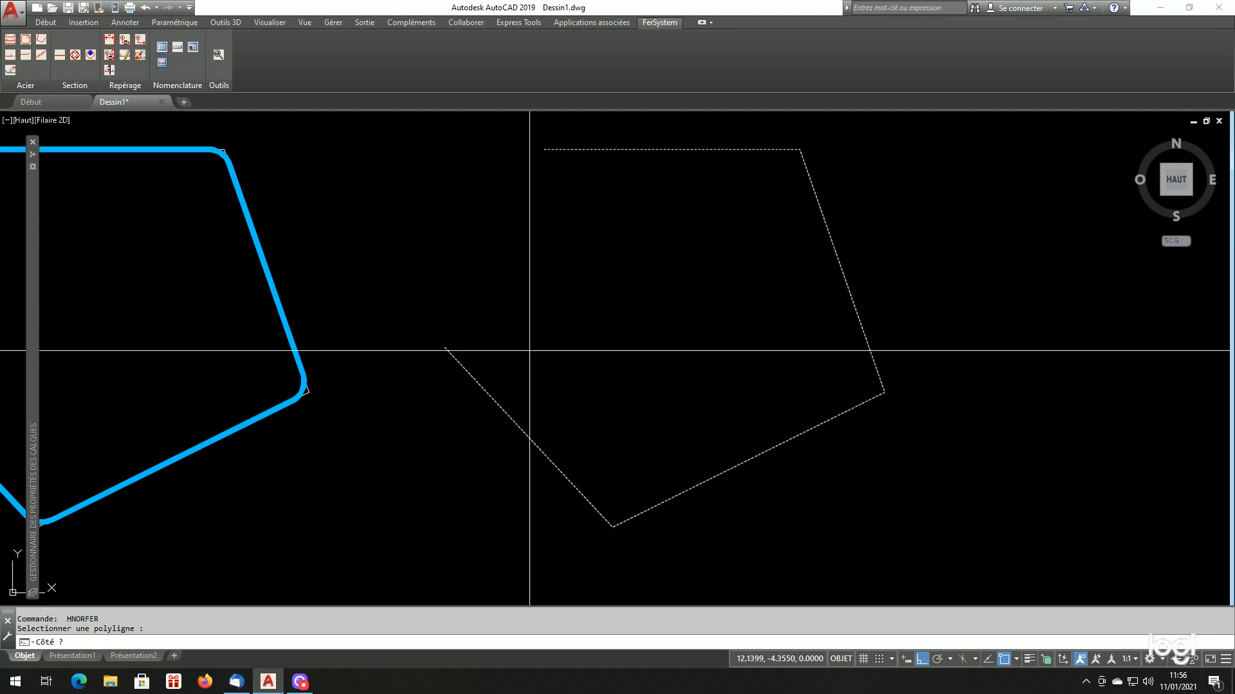
pyautogui.click(529, 350)
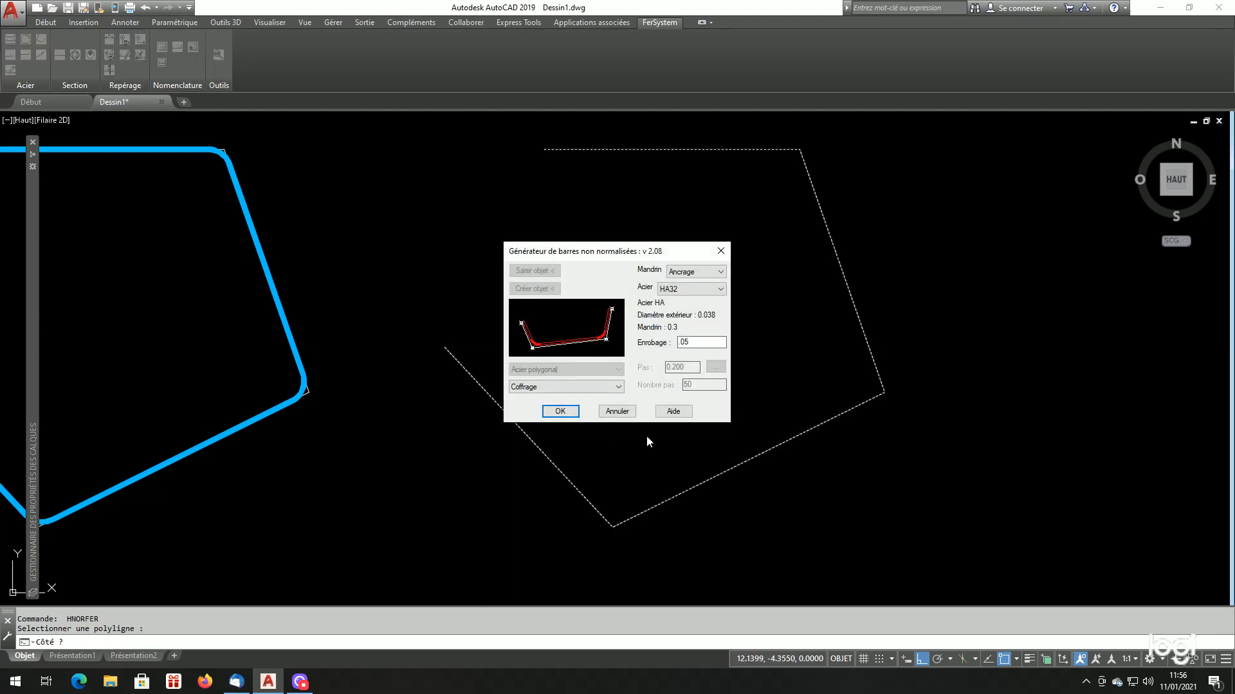
pyautogui.click(570, 412)
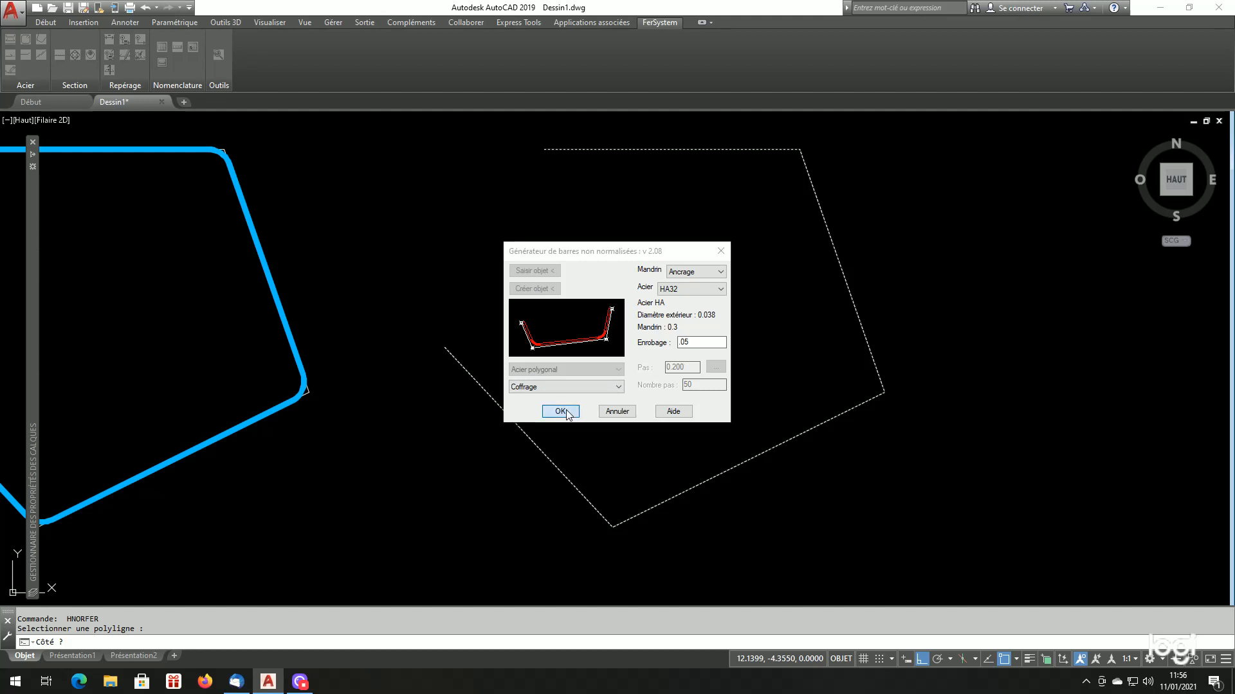
pyautogui.click(597, 381)
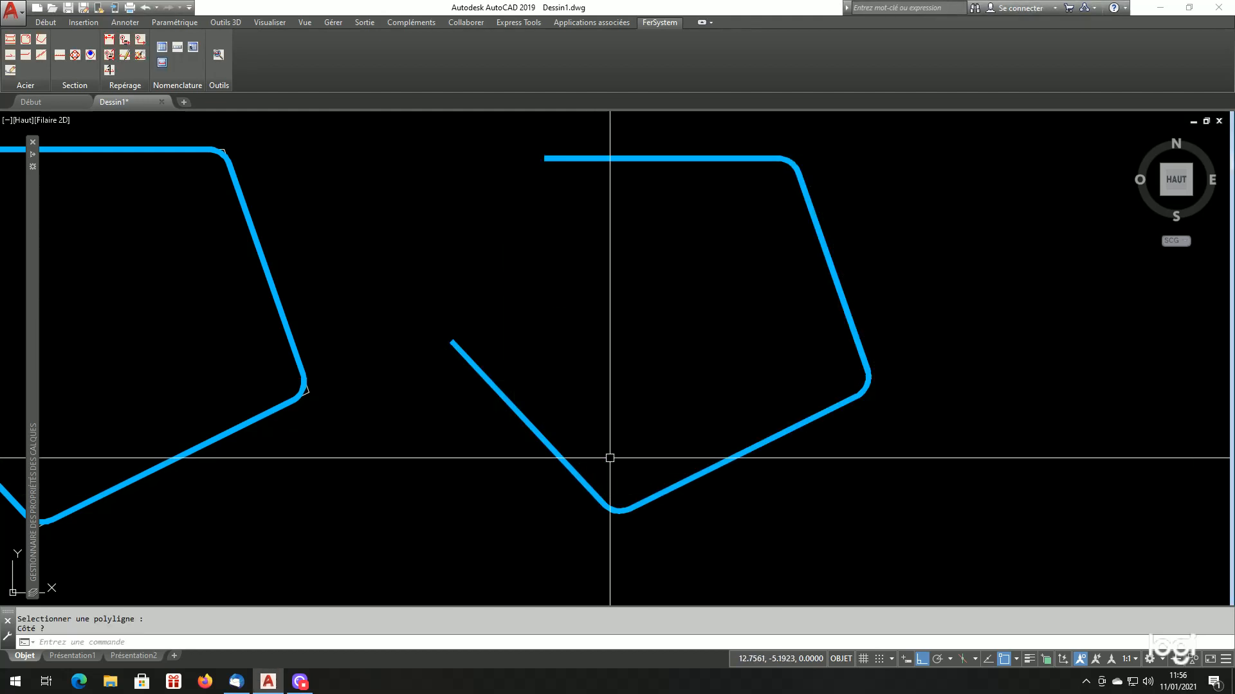
pyautogui.write('u')
pyautogui.press('Return')
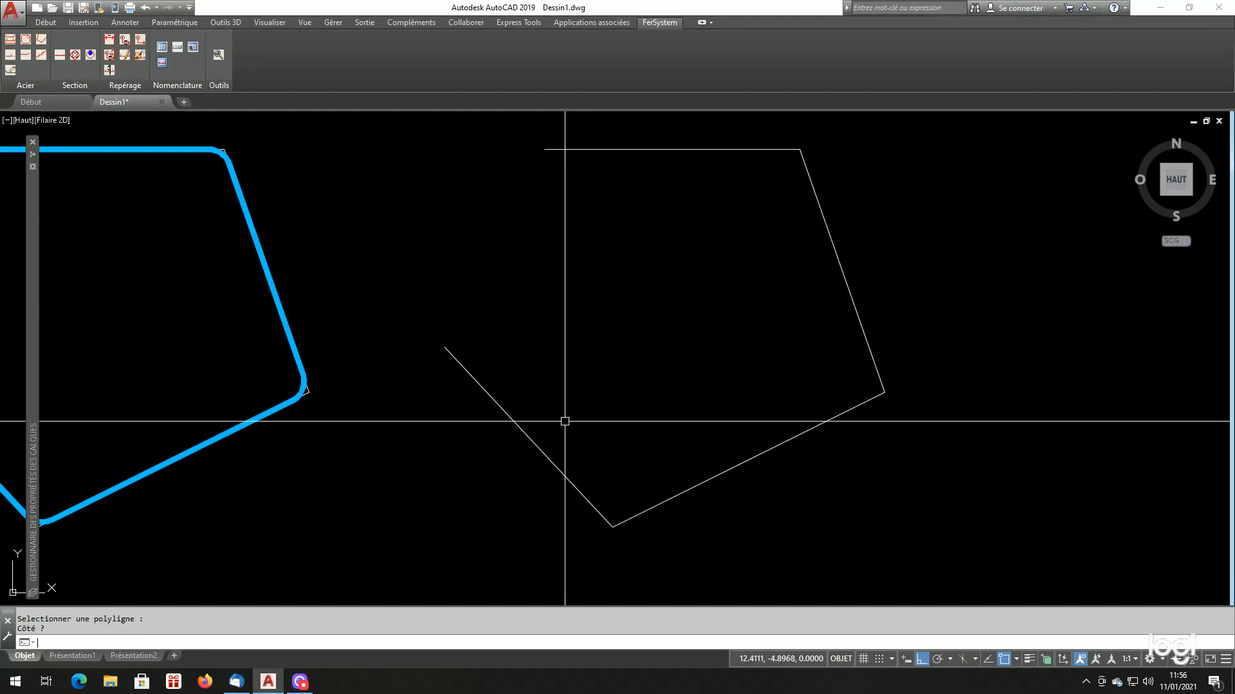
# Generate the HA32 polygonal bar in Coffrage mode on the inner side of the copied polyline, keeping the construction polyline
pyautogui.click(31, 40)
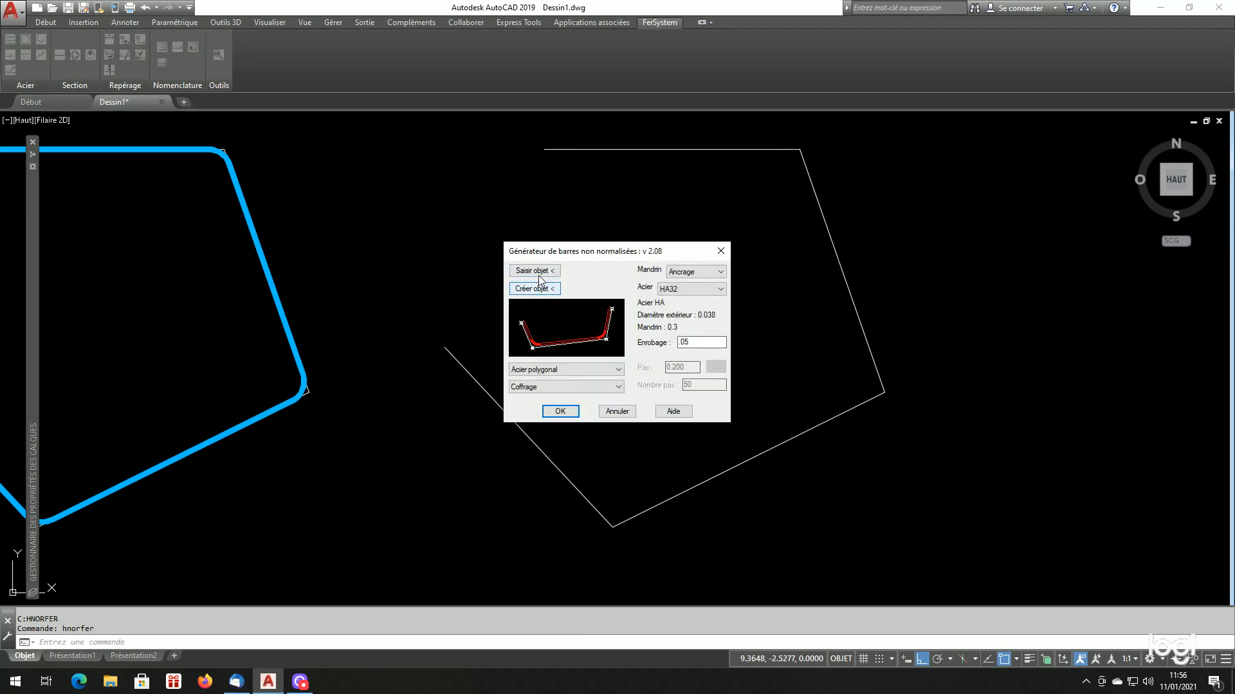
pyautogui.click(542, 273)
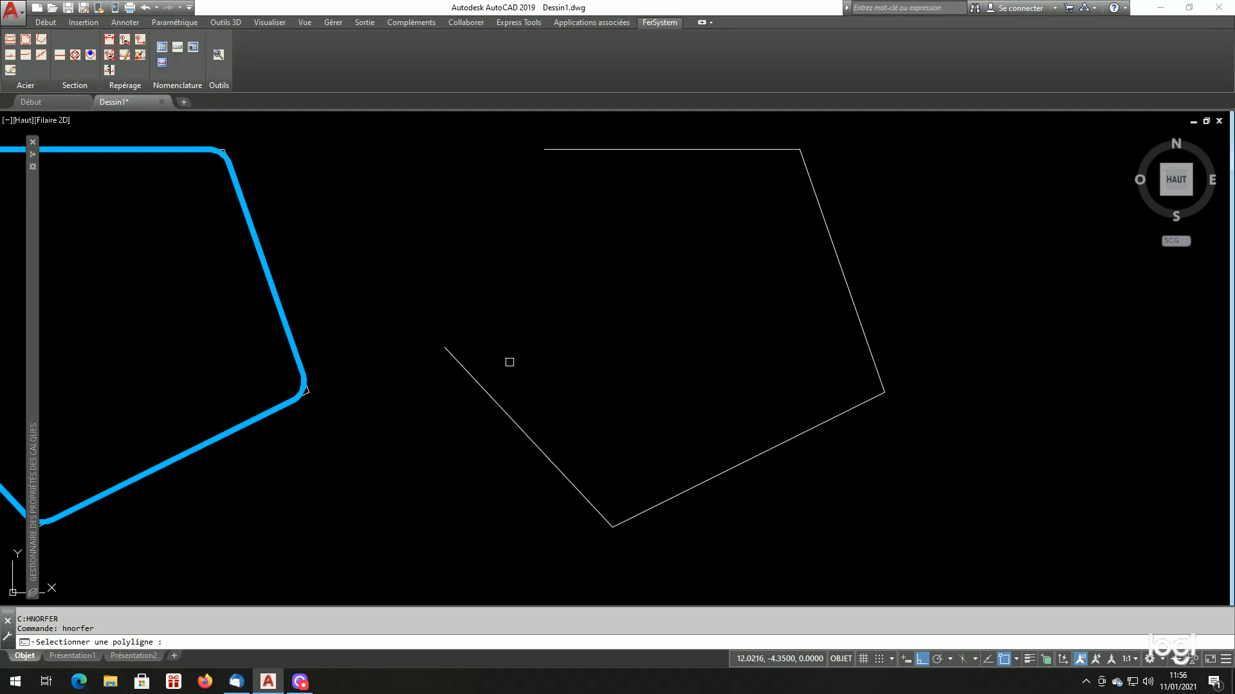
pyautogui.click(491, 396)
pyautogui.click(578, 377)
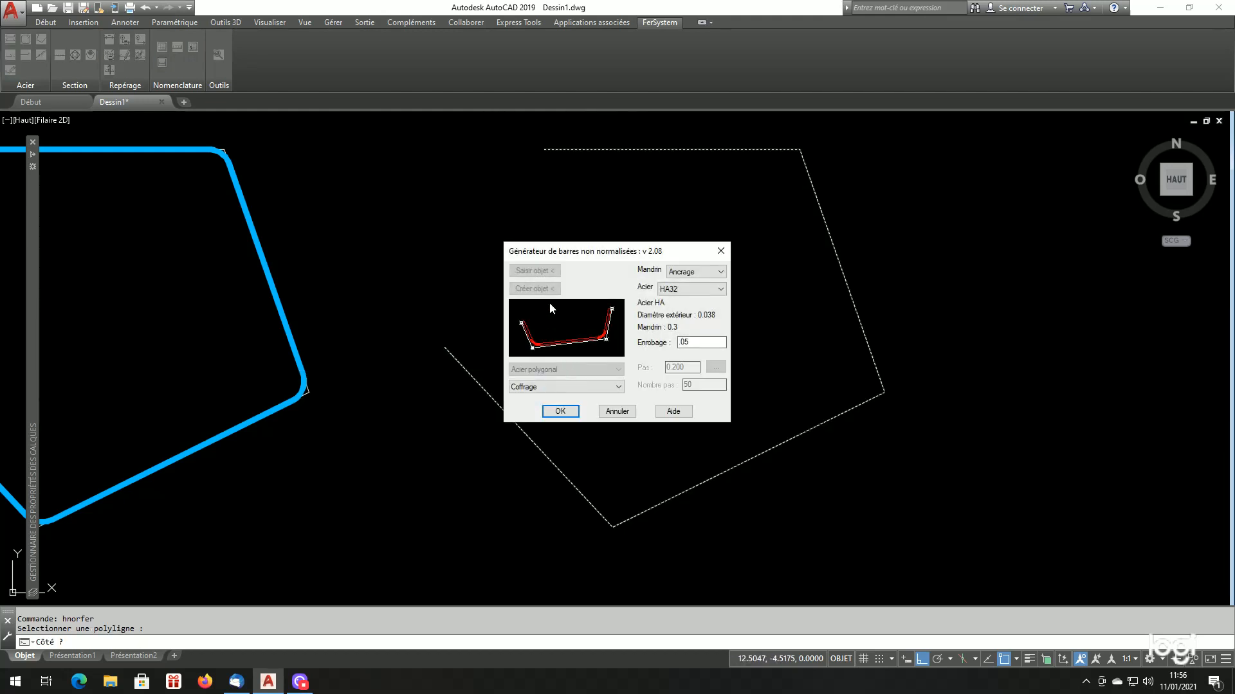
pyautogui.click(560, 412)
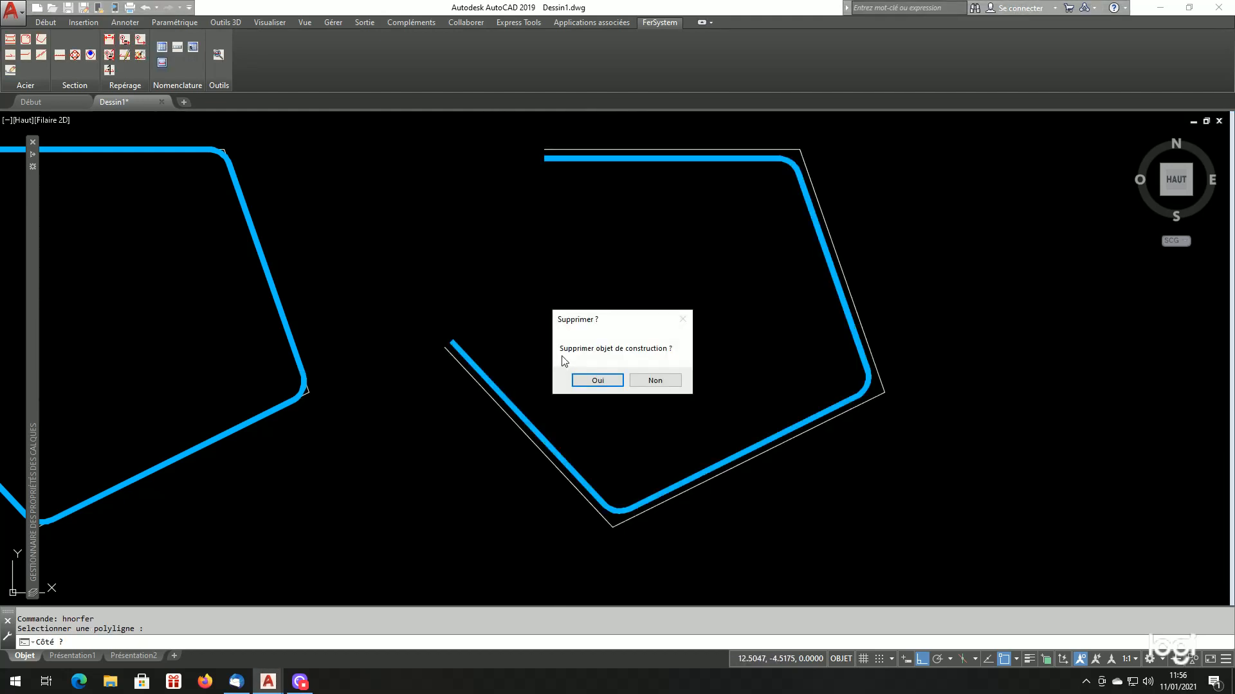
pyautogui.click(652, 381)
# Offset the construction polyline of the Coffrage bar inward by 0.050 as a cover check
pyautogui.scroll(5, 614, 515)
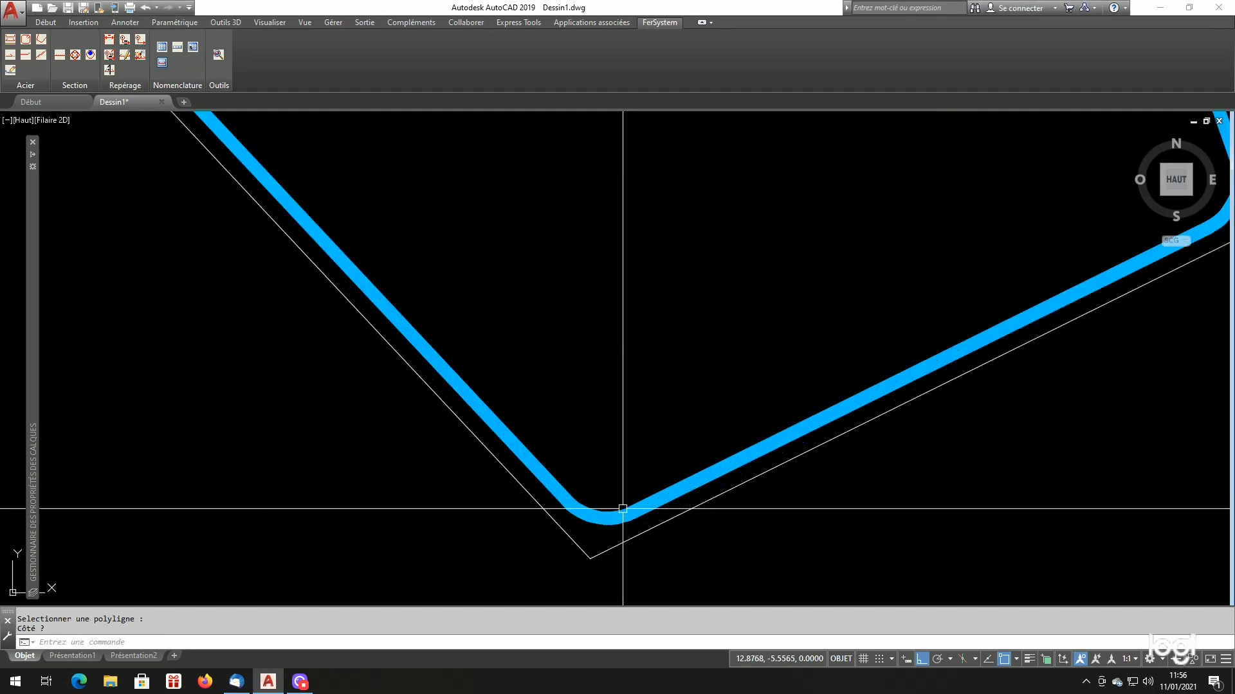
pyautogui.scroll(3, 566, 515)
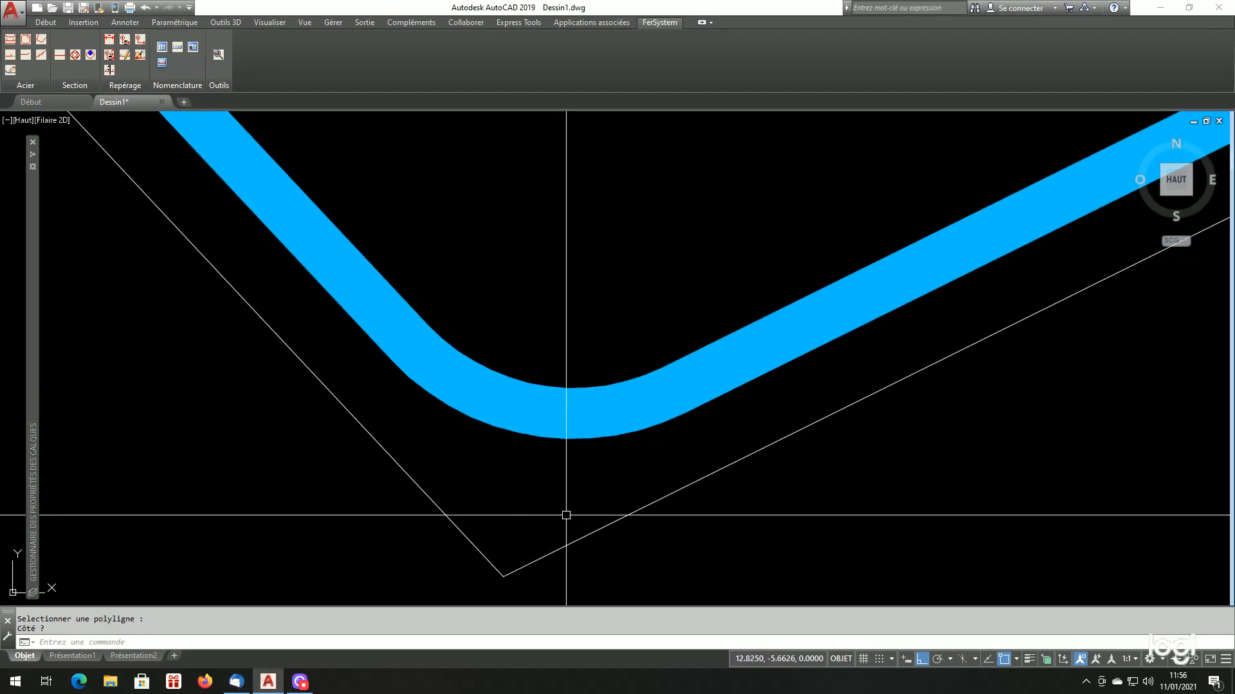
pyautogui.write('dc')
pyautogui.press('Return')
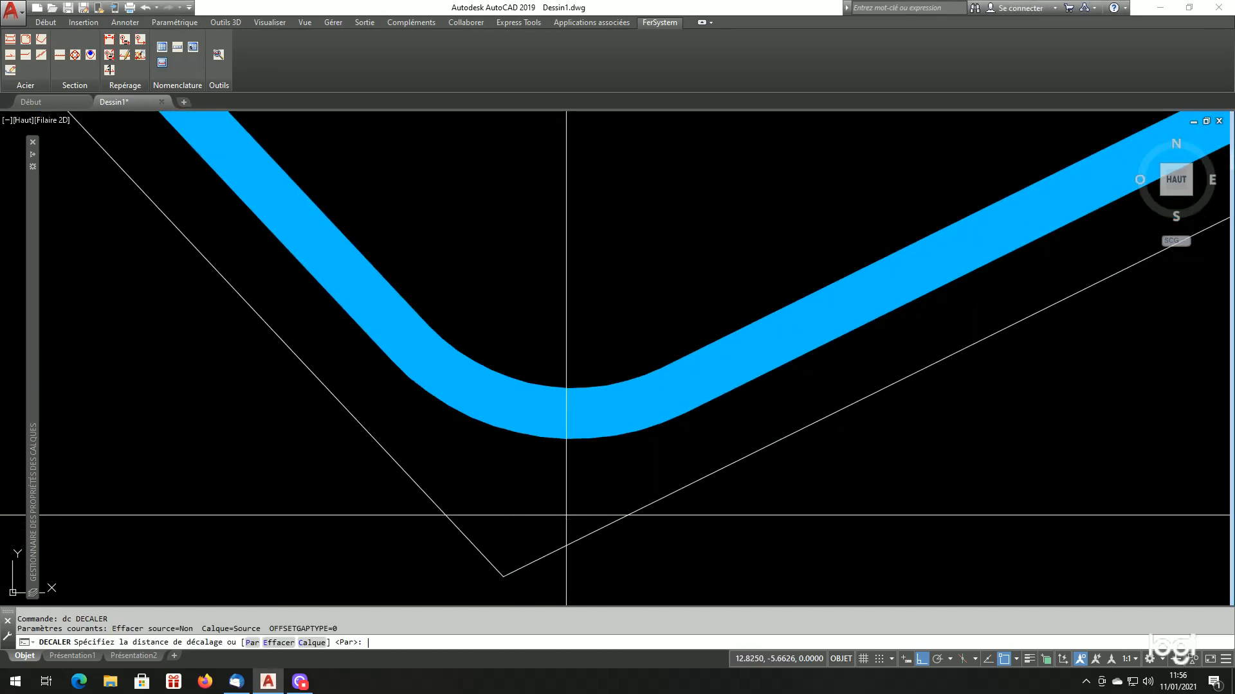
pyautogui.write('.050')
pyautogui.press('Return')
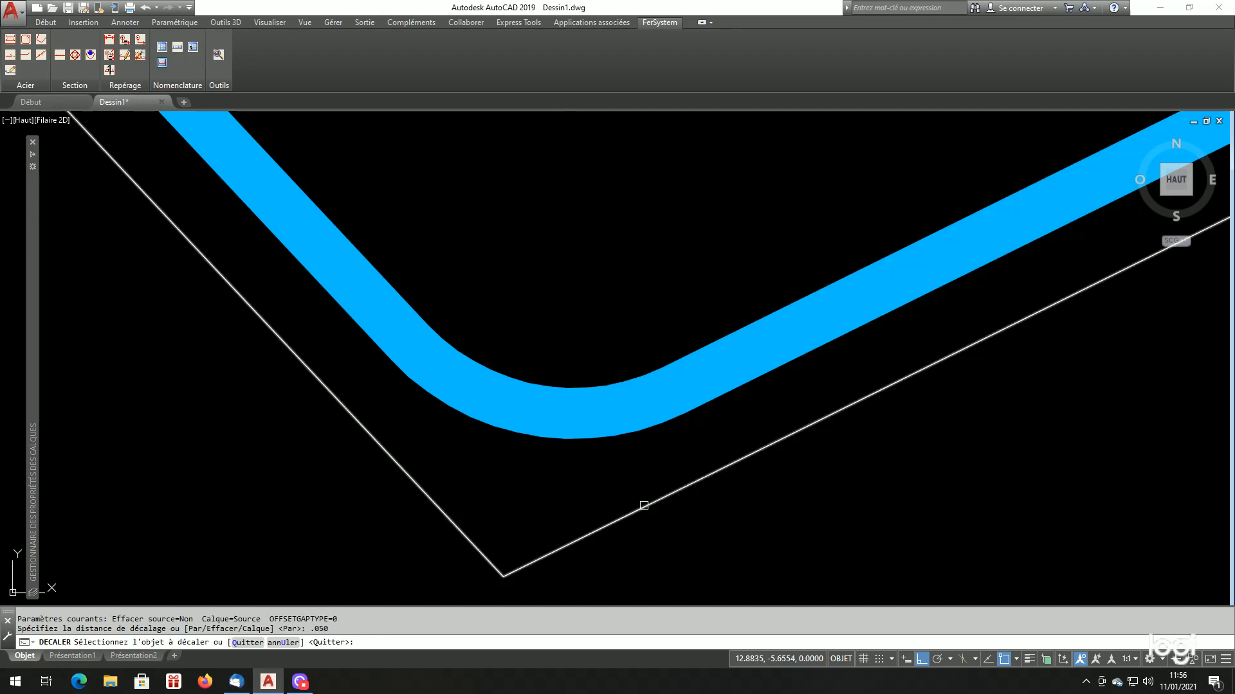
pyautogui.click(642, 507)
pyautogui.click(573, 483)
pyautogui.scroll(-5, 573, 483)
pyautogui.press('Return')
# Examine how the Coffrage bar's outer edge sits against the offset polyline along the straight segments and at the bends
pyautogui.scroll(5, 506, 465)
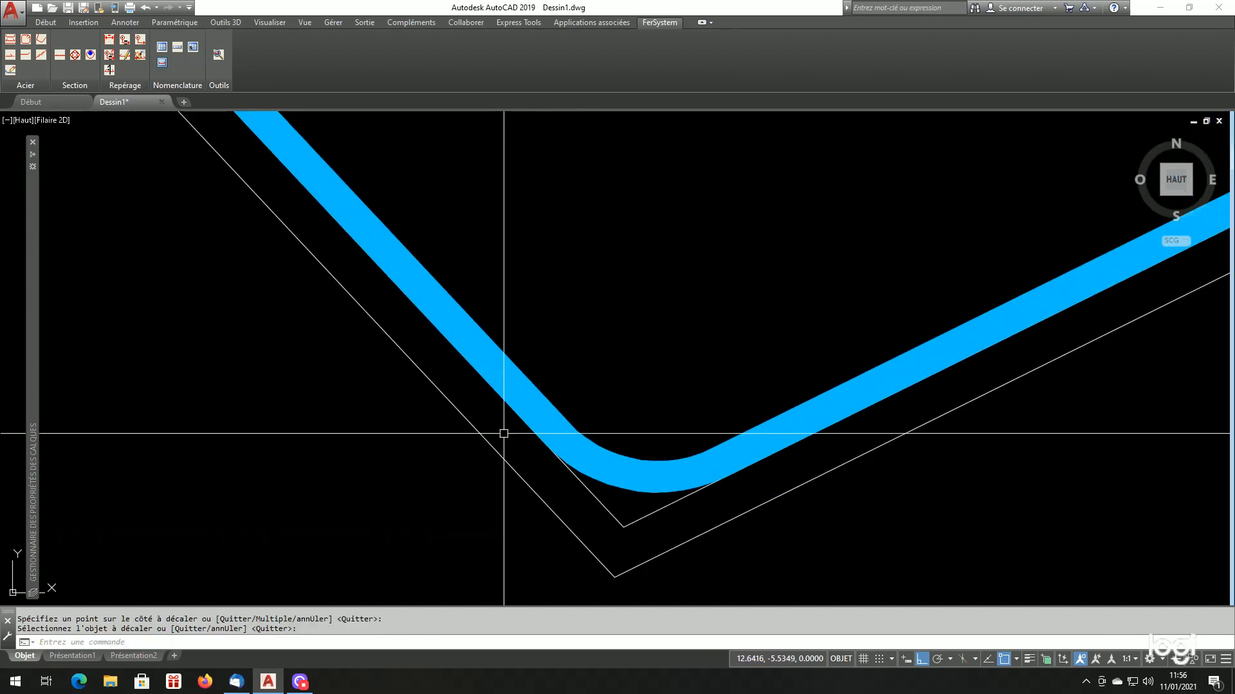
pyautogui.scroll(4, 637, 483)
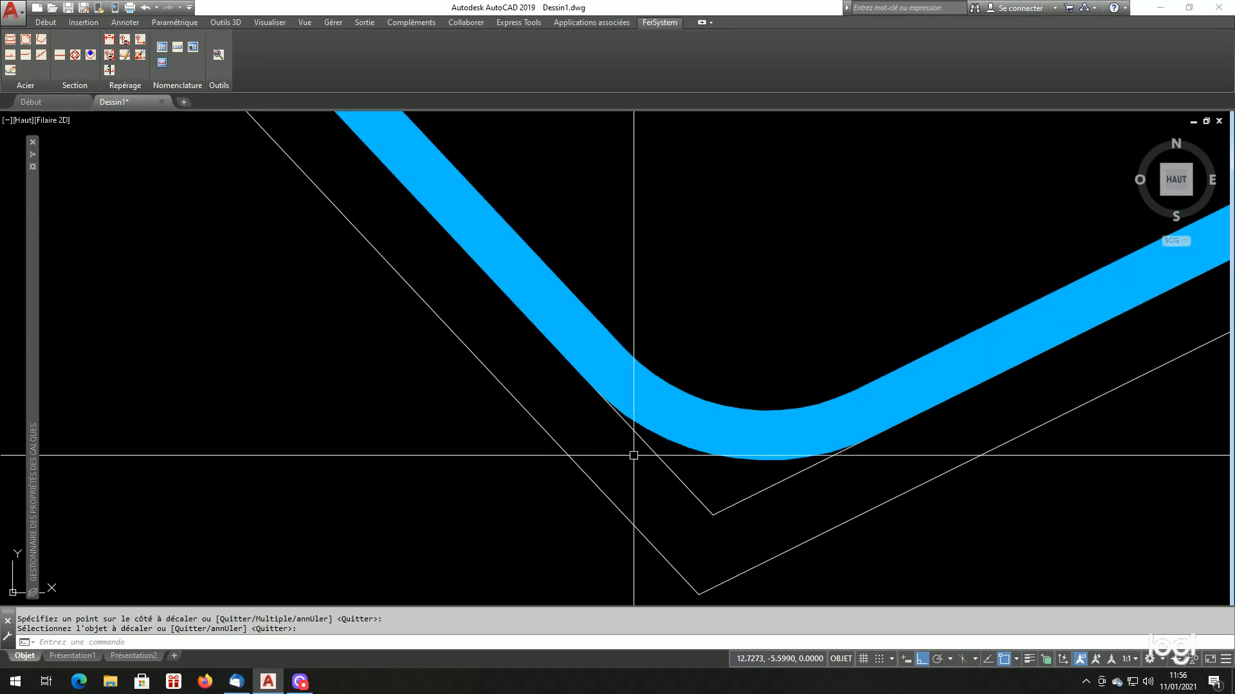
pyautogui.scroll(-9, 654, 474)
pyautogui.scroll(4, 724, 391)
pyautogui.scroll(4, 739, 392)
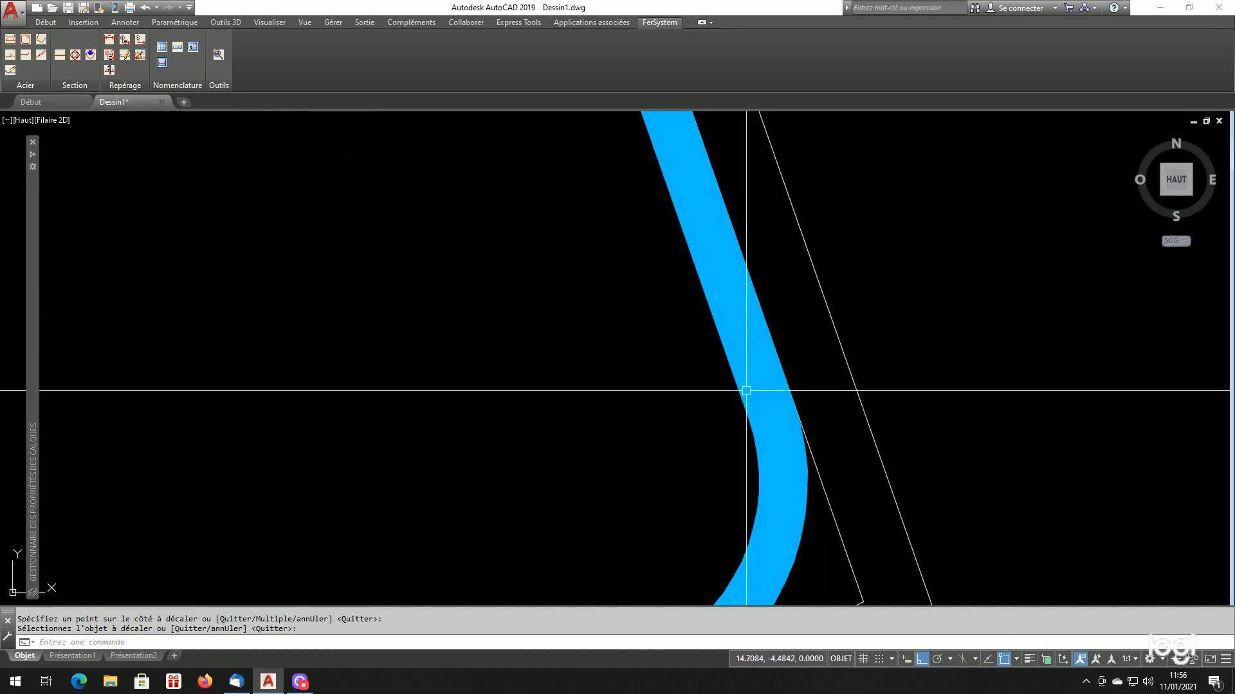
pyautogui.scroll(-10, 823, 427)
pyautogui.scroll(6, 771, 312)
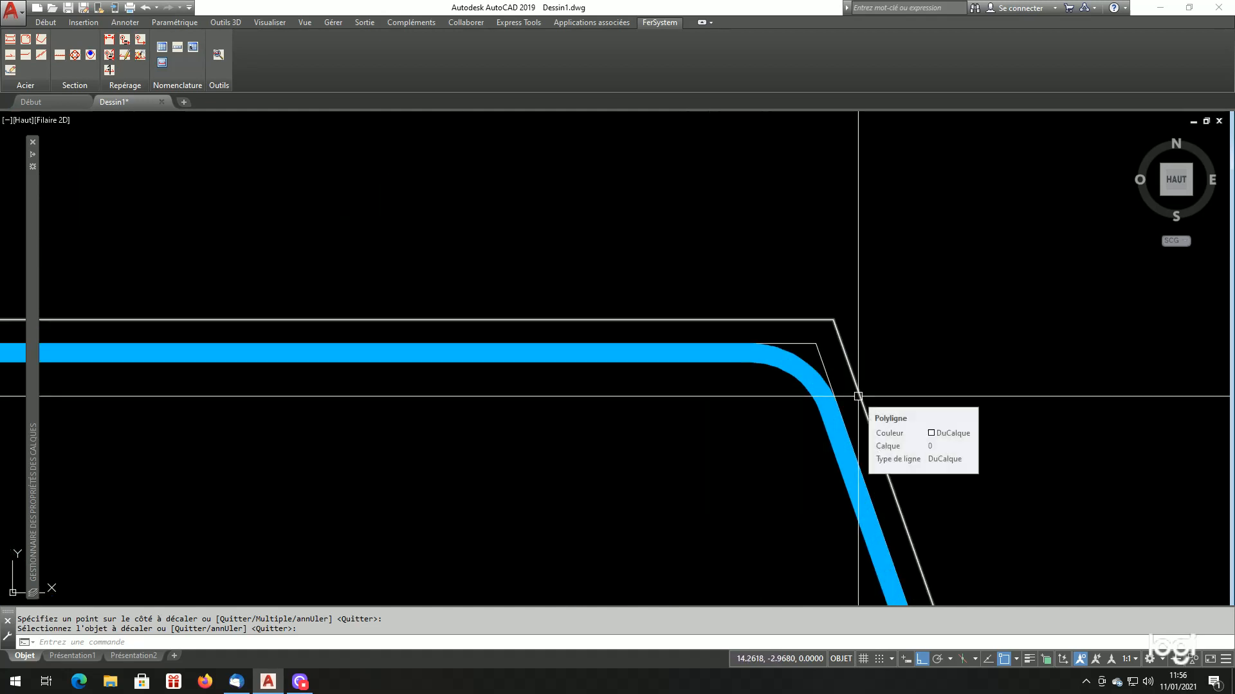
pyautogui.scroll(-3, 811, 343)
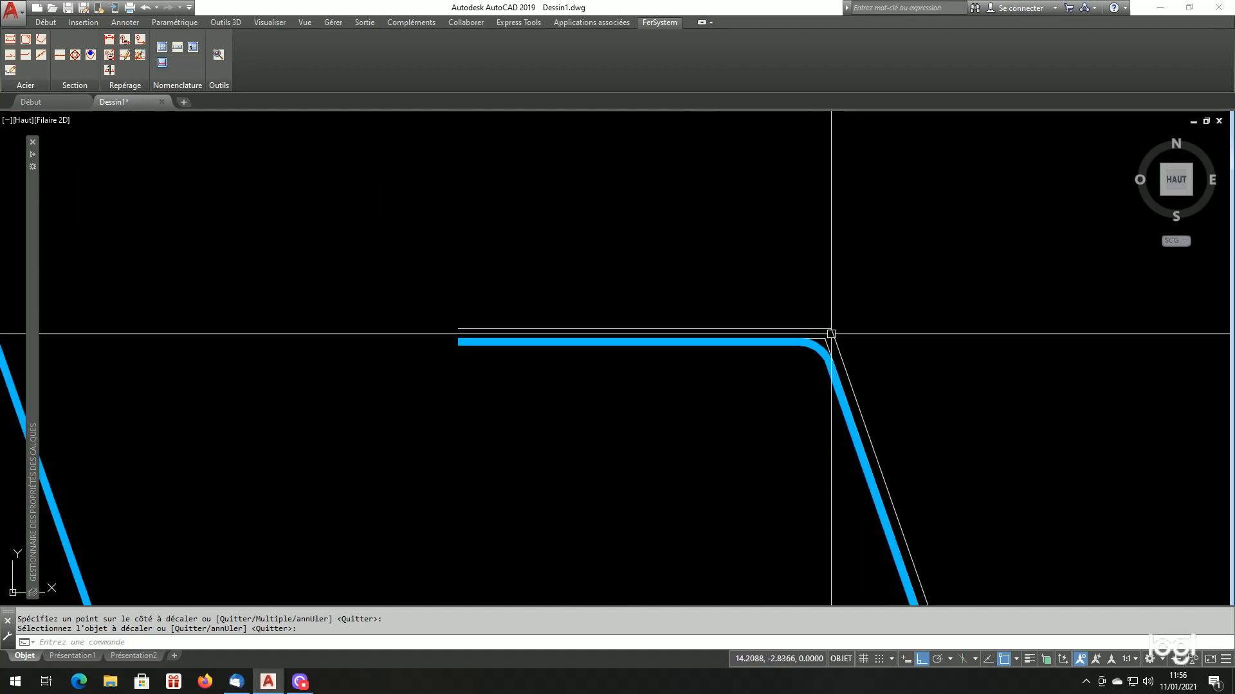
pyautogui.scroll(2, 565, 351)
pyautogui.scroll(-5, 677, 339)
pyautogui.scroll(5, 723, 338)
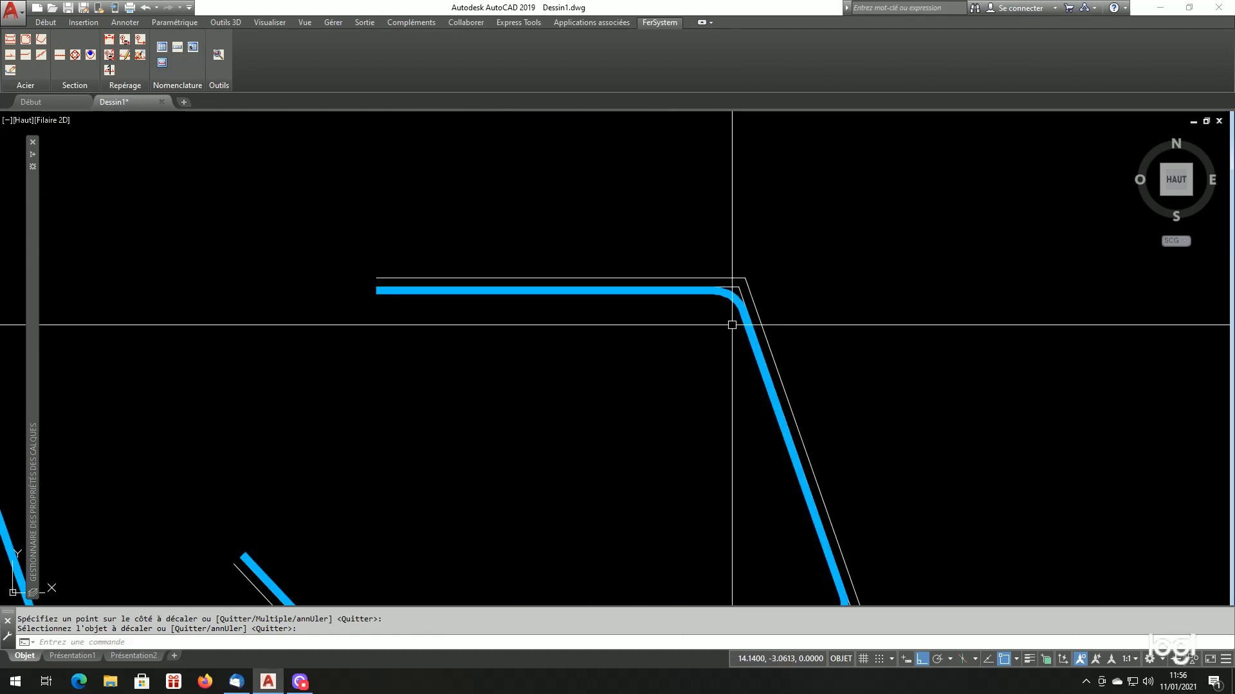
pyautogui.scroll(-3, 733, 314)
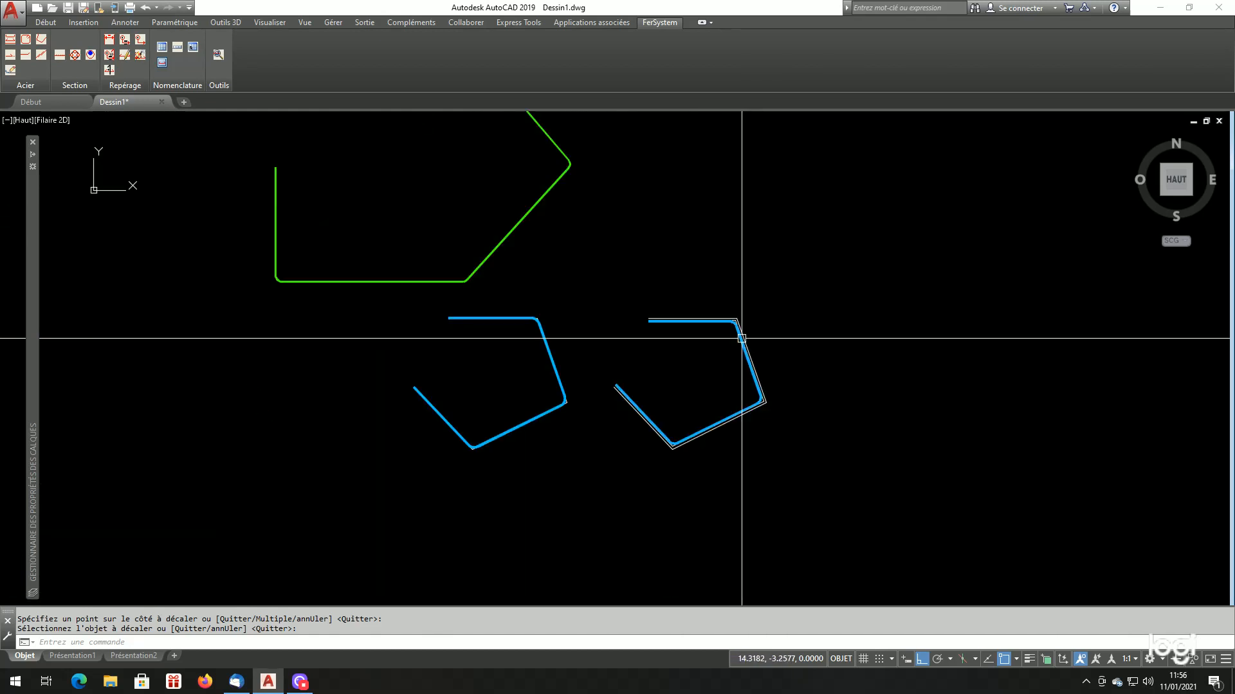
# Erase the offset polyline running along the outer edge of the Coffrage bar
pyautogui.scroll(4, 725, 339)
pyautogui.write('ef')
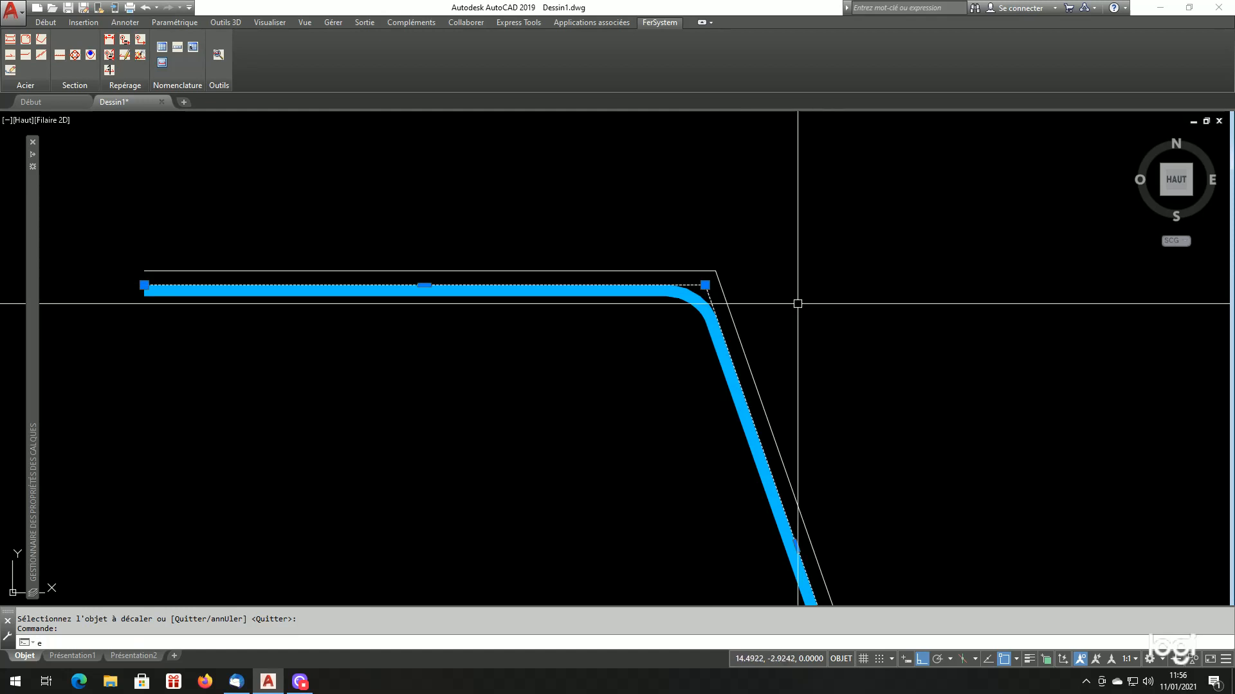
pyautogui.press('Return')
pyautogui.scroll(-4, 782, 309)
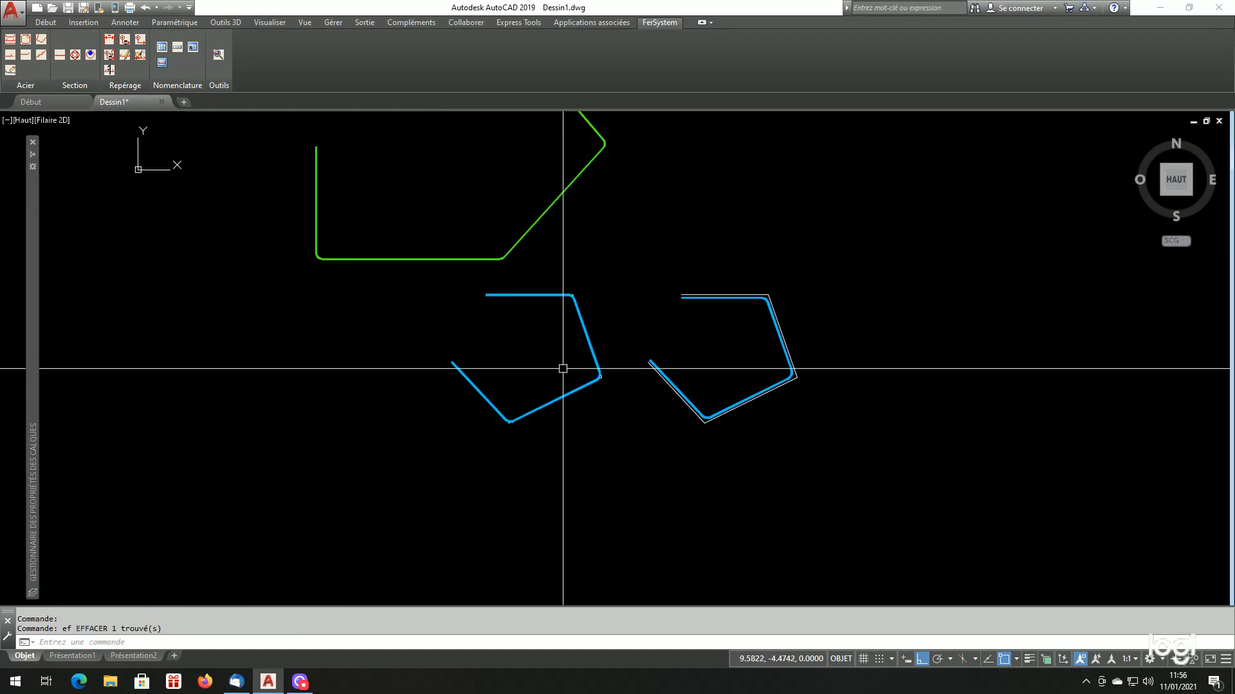
# Draw a wide, upward-bulging three-point arc below the two blue bars
pyautogui.scroll(-2, 559, 468)
pyautogui.scroll(2, 576, 486)
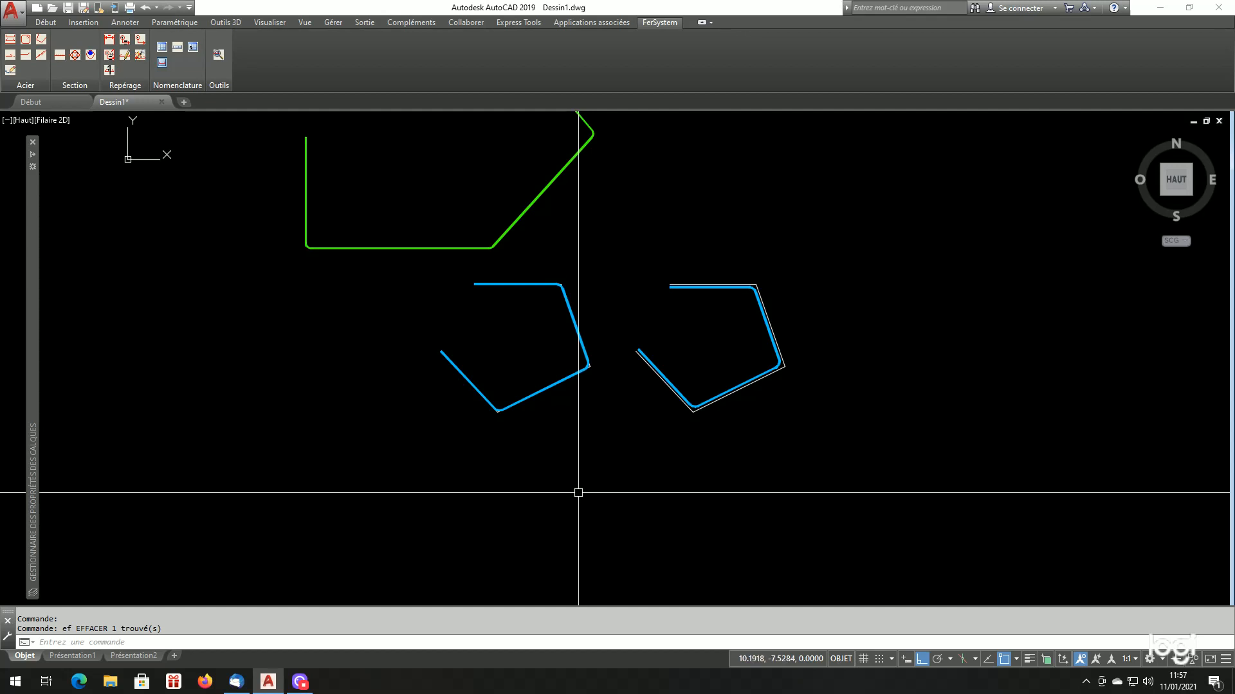
pyautogui.write('arc')
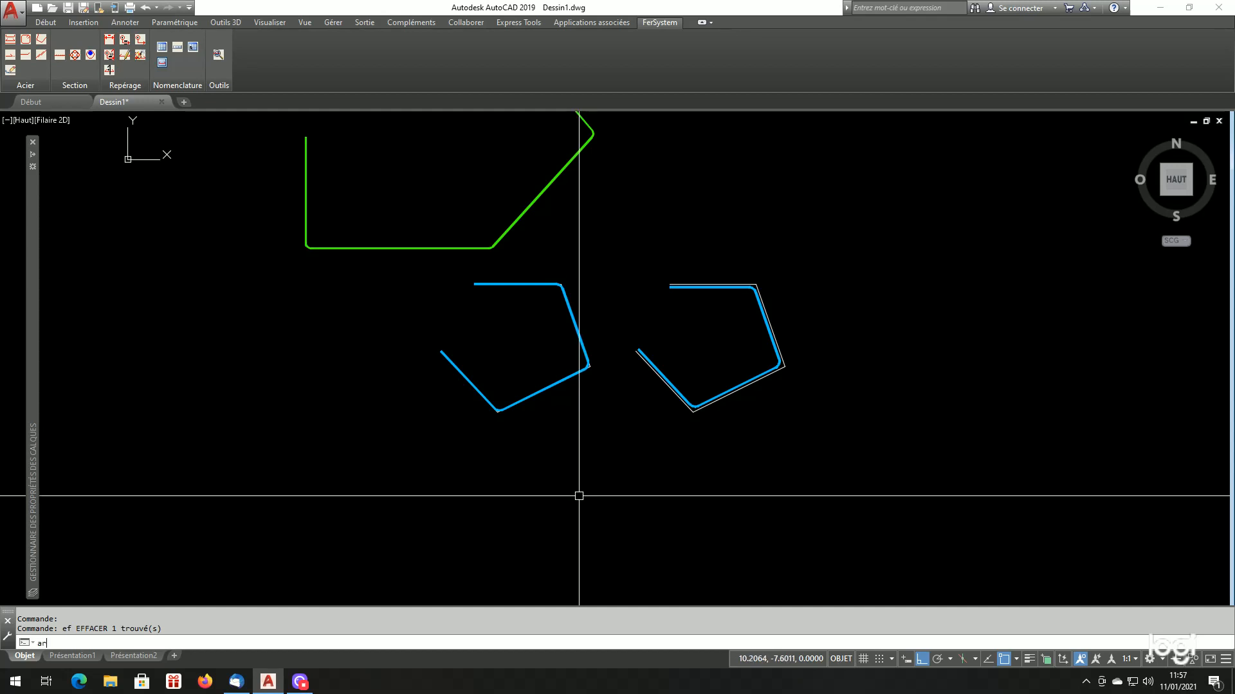
pyautogui.press('Return')
pyautogui.click(555, 511)
pyautogui.click(721, 445)
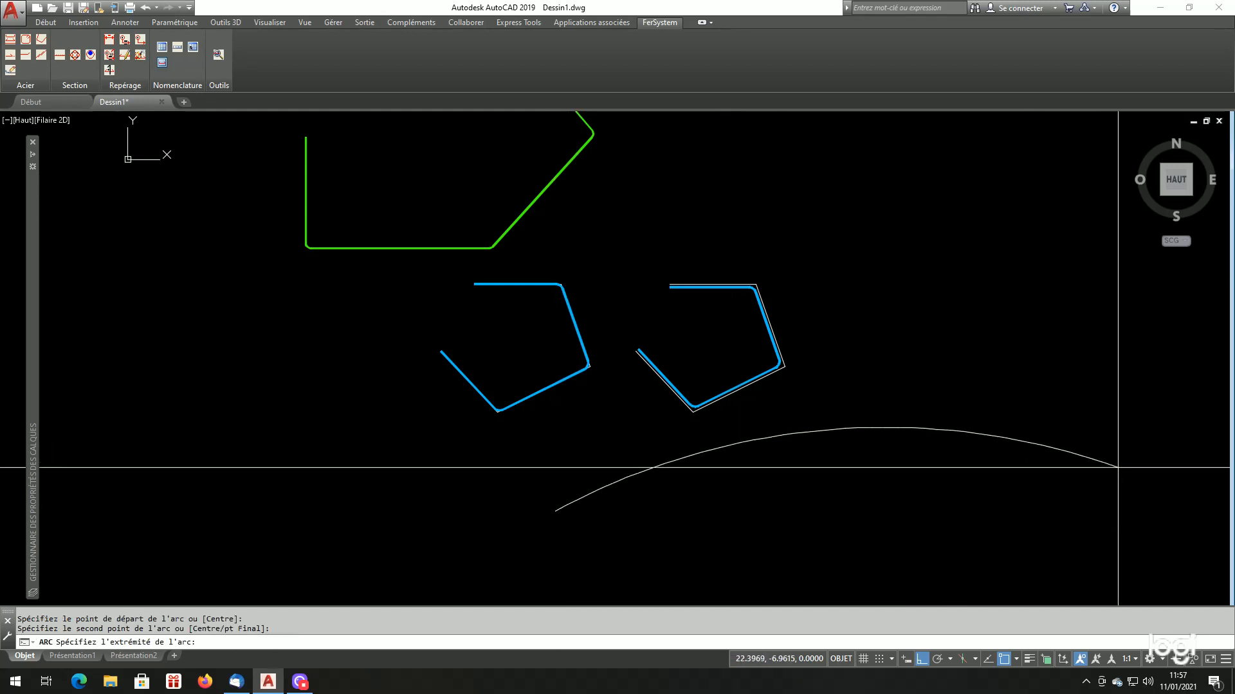
pyautogui.click(1193, 455)
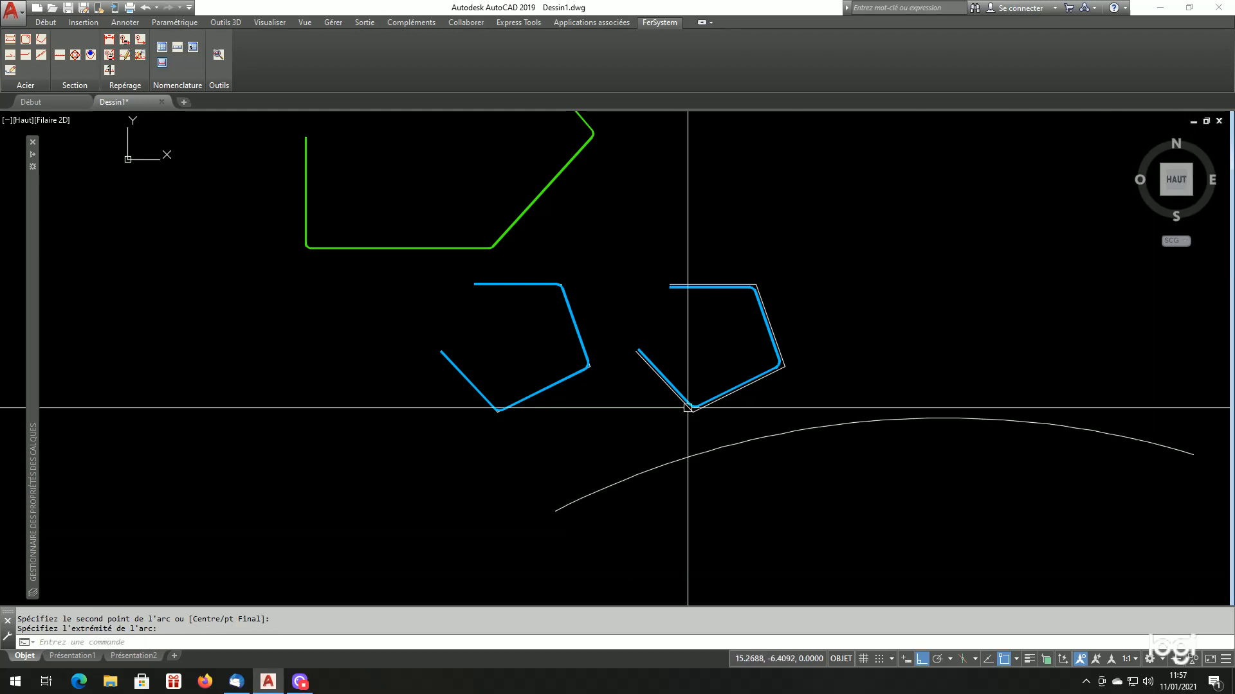
# Generate an HA32 bar of type Arc in Coffrage mode on the inner side of the drawn arc, deleting the construction arc
pyautogui.scroll(-4, 731, 430)
pyautogui.scroll(6, 771, 441)
pyautogui.scroll(-2, 765, 441)
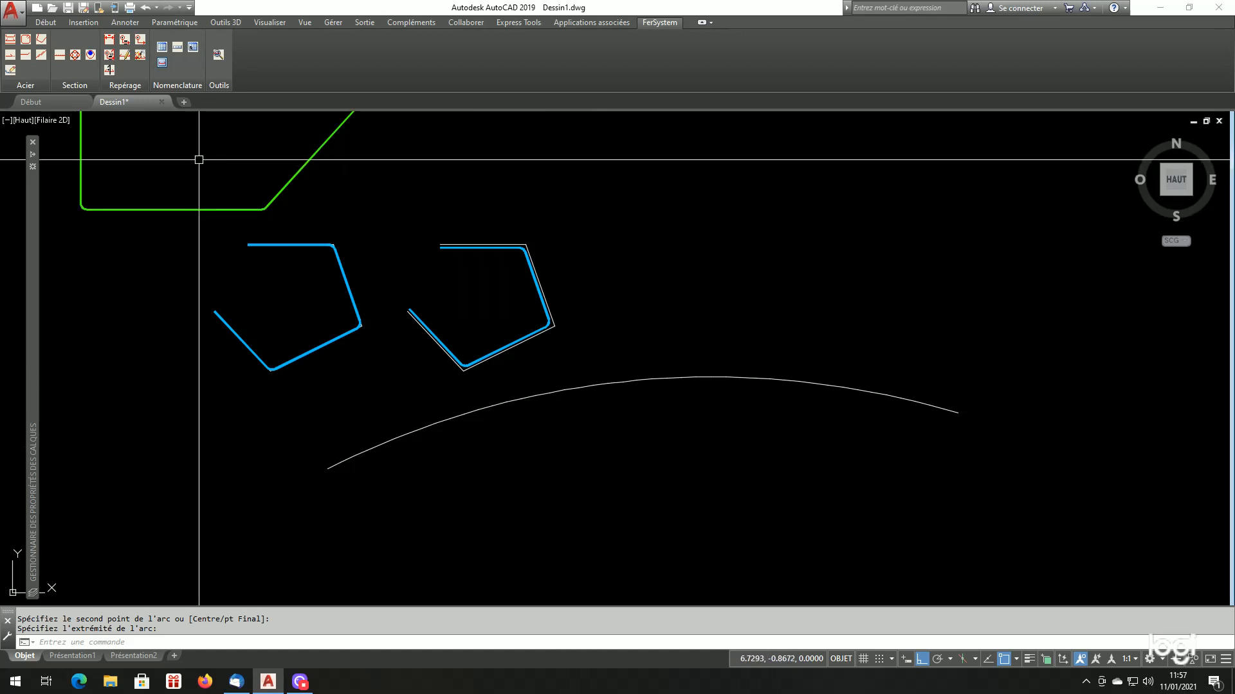
pyautogui.click(26, 40)
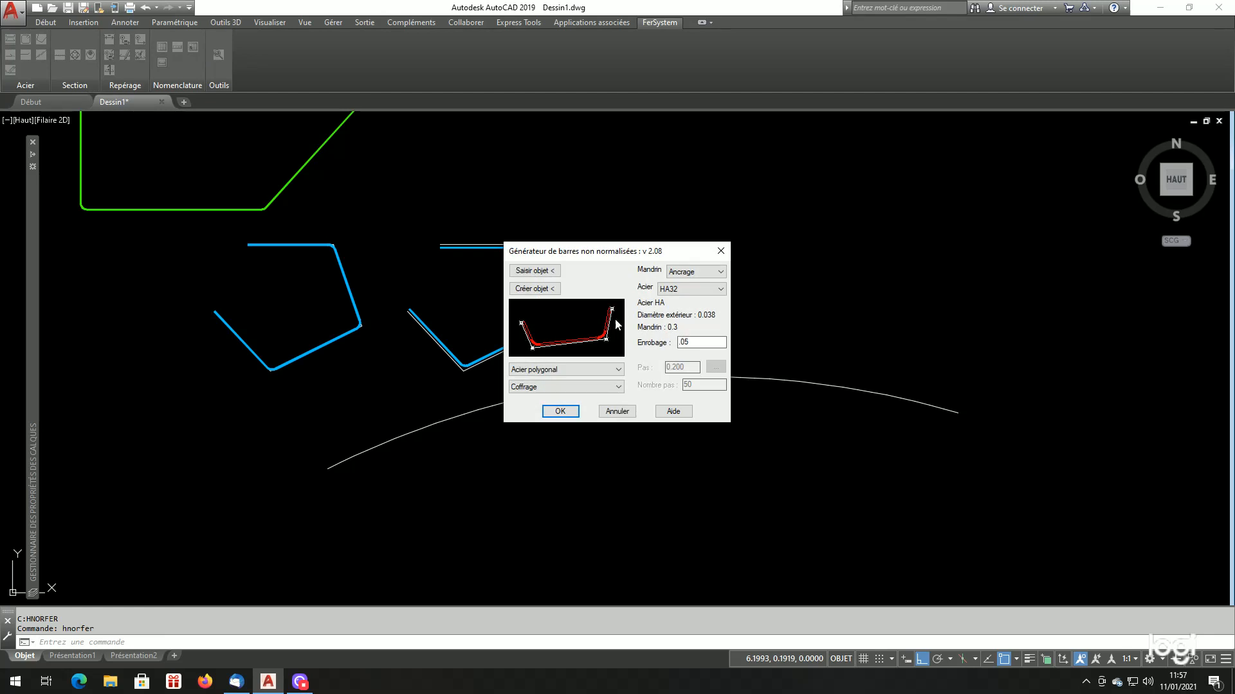
pyautogui.click(581, 371)
pyautogui.click(565, 388)
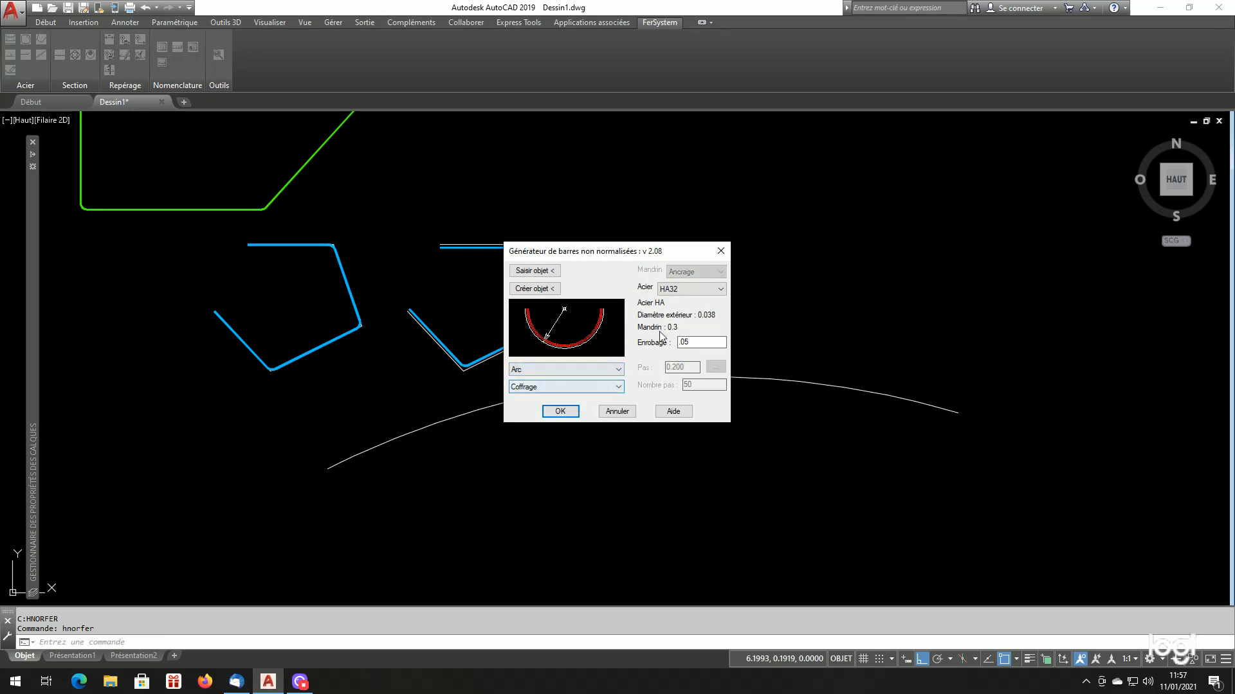
pyautogui.click(526, 271)
pyautogui.click(548, 393)
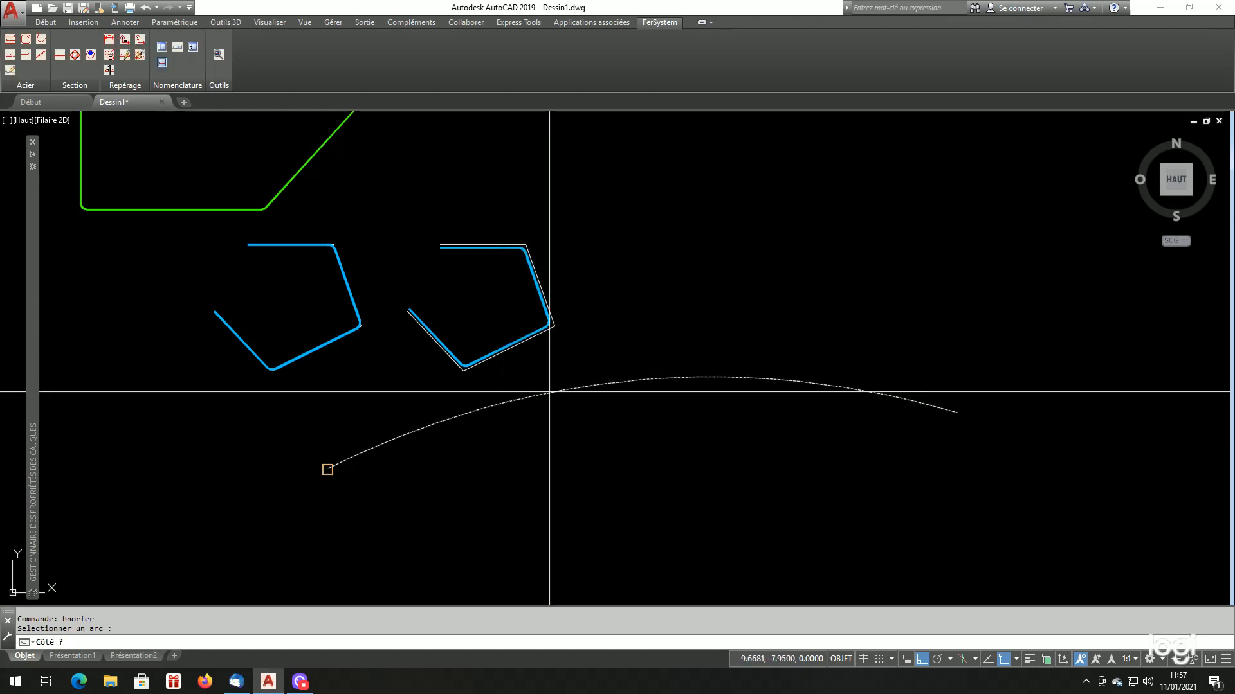
pyautogui.click(576, 445)
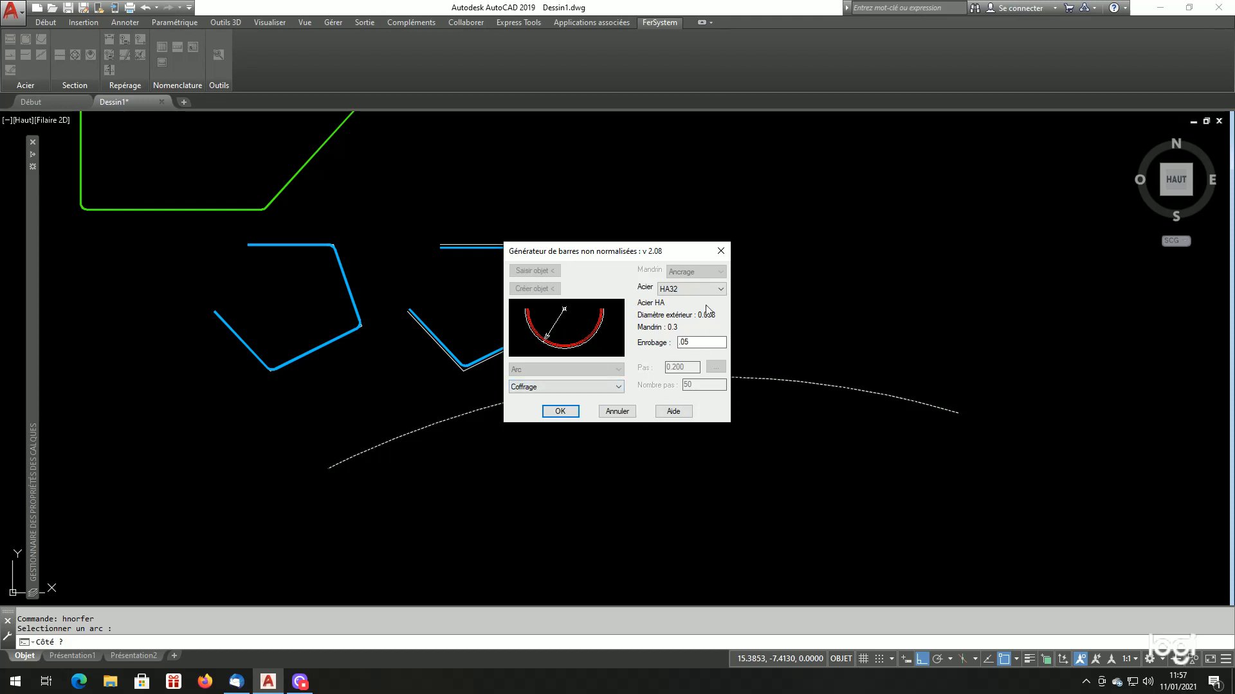
pyautogui.click(574, 416)
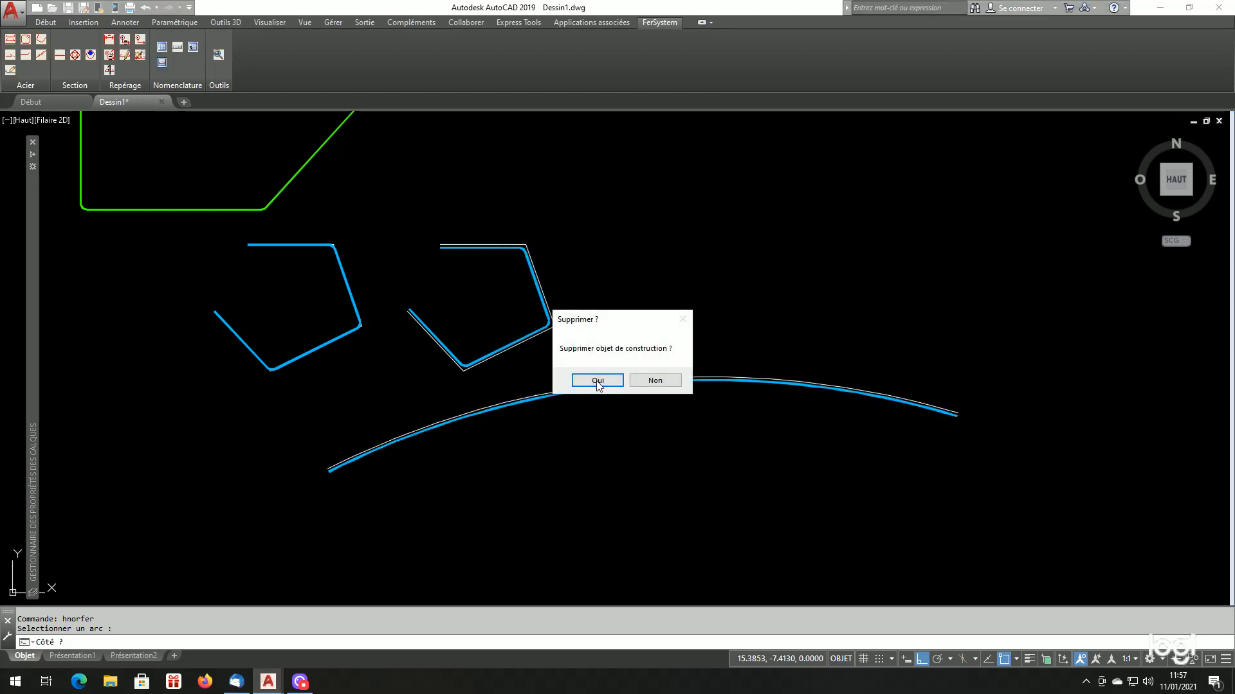
pyautogui.click(597, 380)
pyautogui.scroll(2, 417, 444)
pyautogui.scroll(-4, 637, 394)
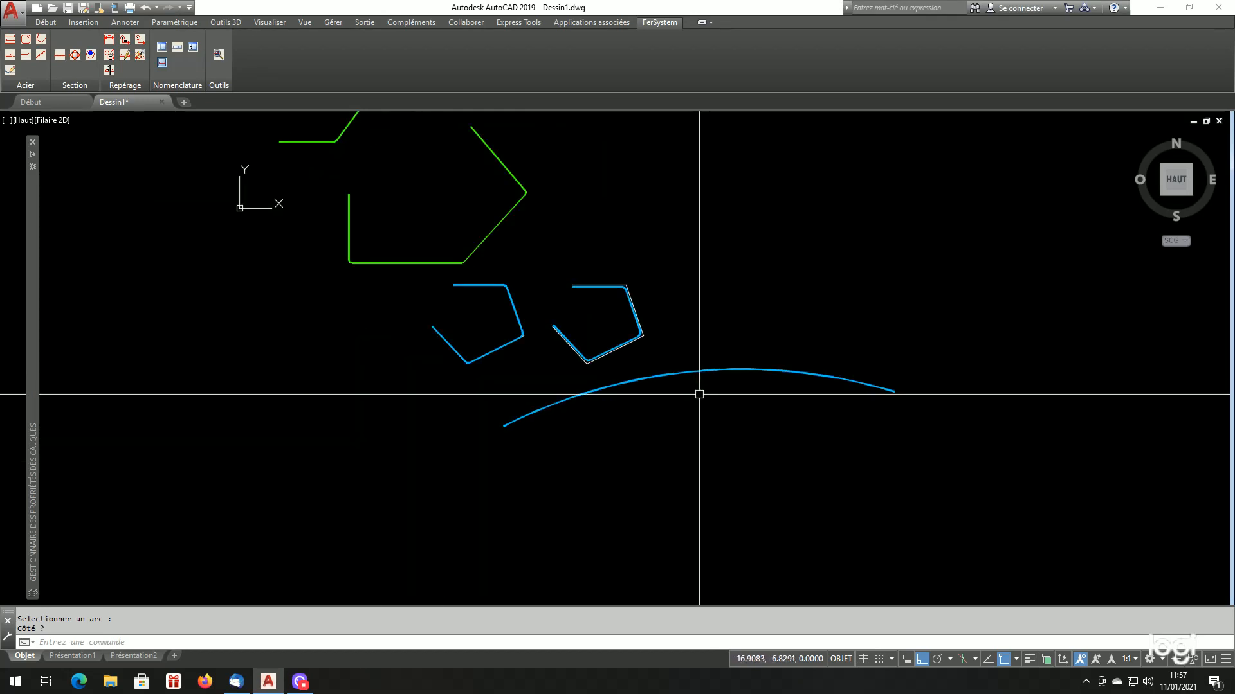
# Draw a circle with a diameter of 1.20 in the empty area below the blue arc bar
pyautogui.scroll(2, 737, 418)
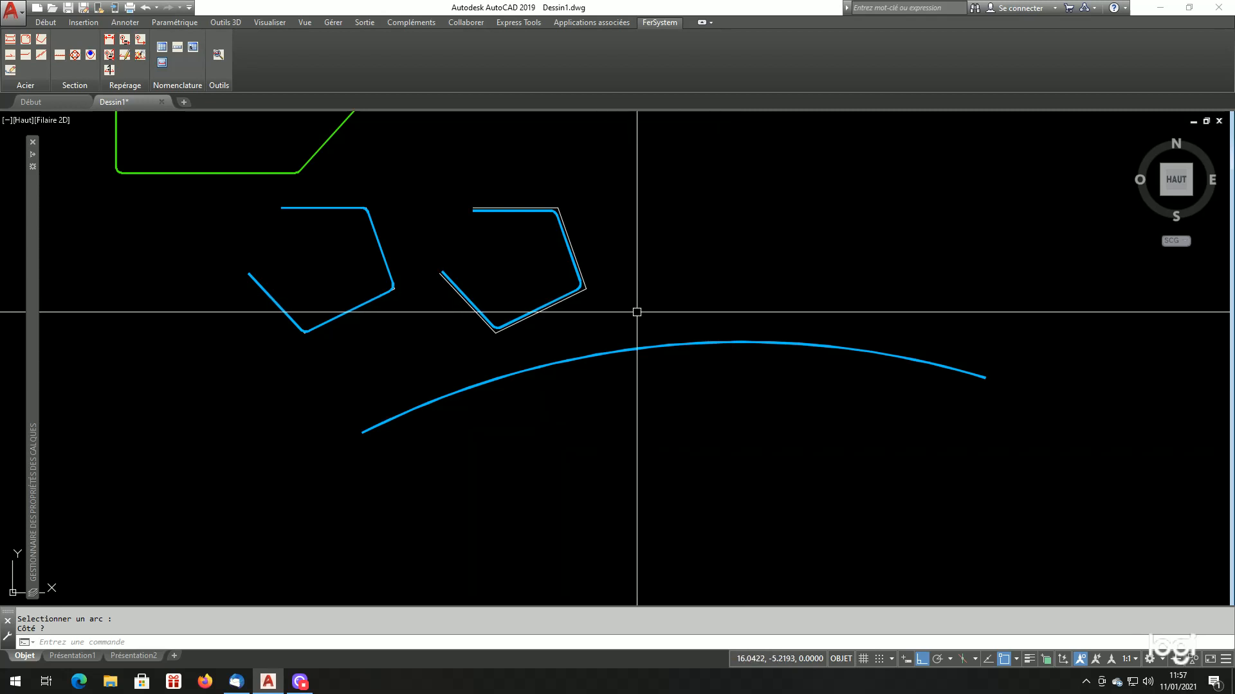
pyautogui.scroll(-2, 643, 321)
pyautogui.scroll(2, 708, 380)
pyautogui.scroll(-2, 769, 431)
pyautogui.scroll(2, 764, 448)
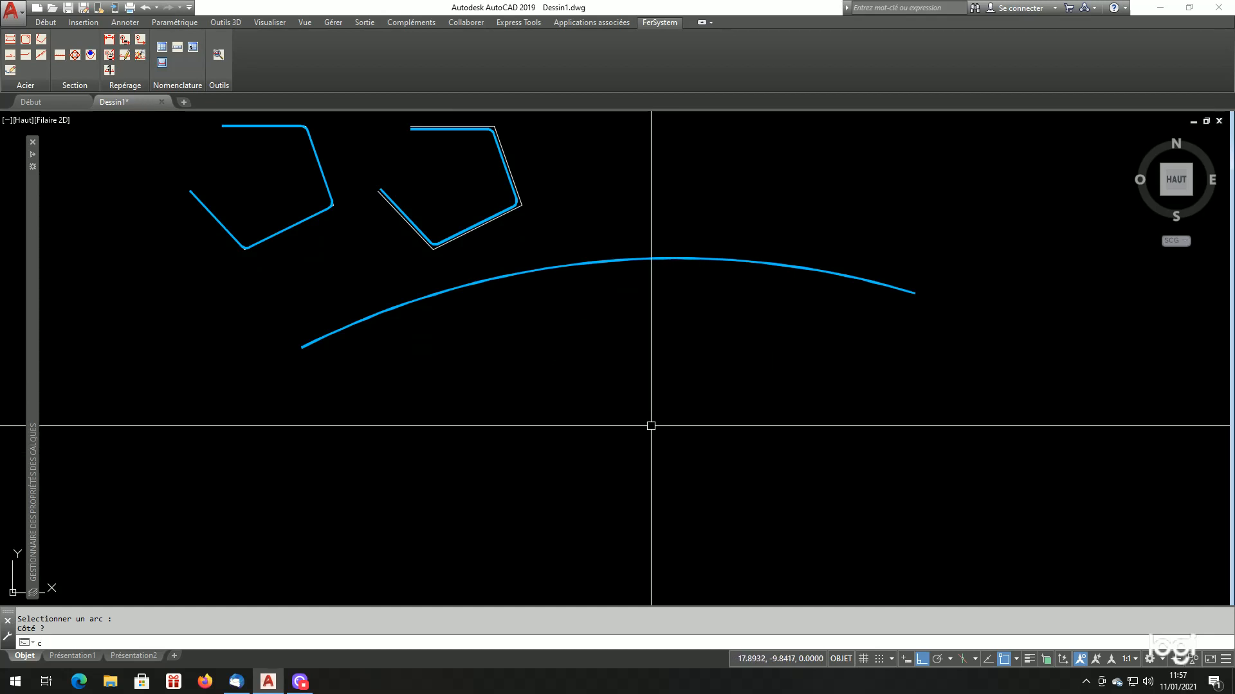
pyautogui.write('c')
pyautogui.press('Return')
pyautogui.click(548, 400)
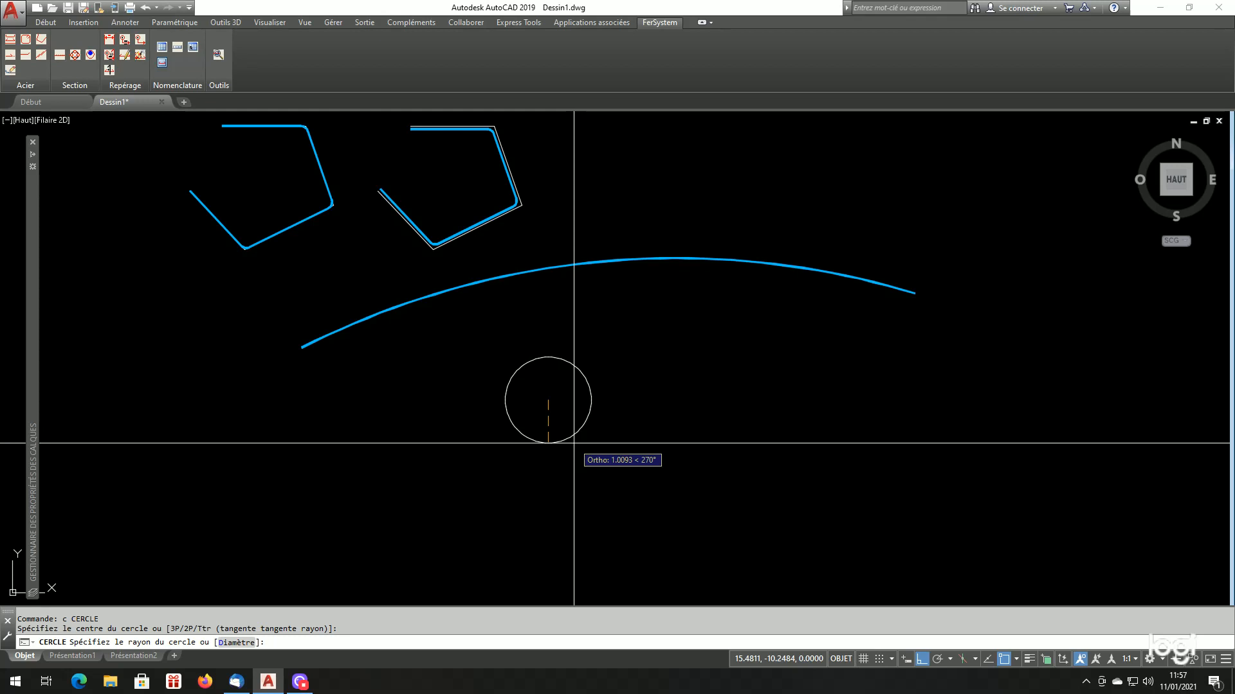
pyautogui.press('Return')
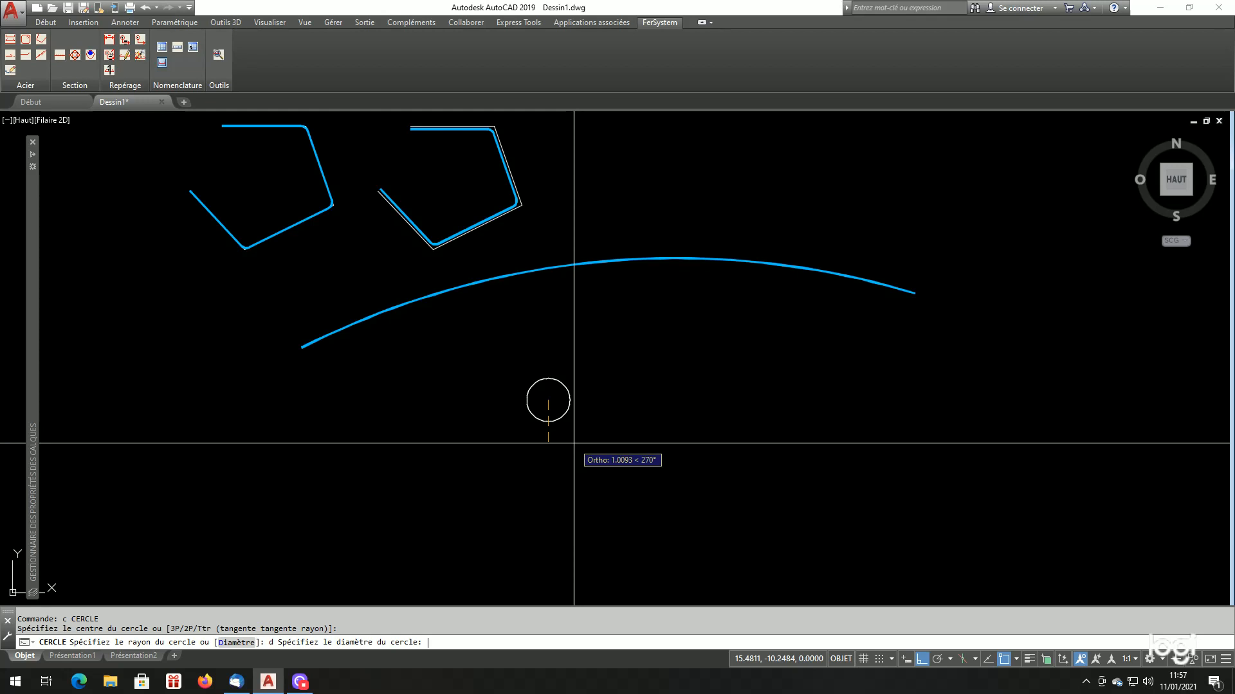
pyautogui.write('1.20')
pyautogui.press('Return')
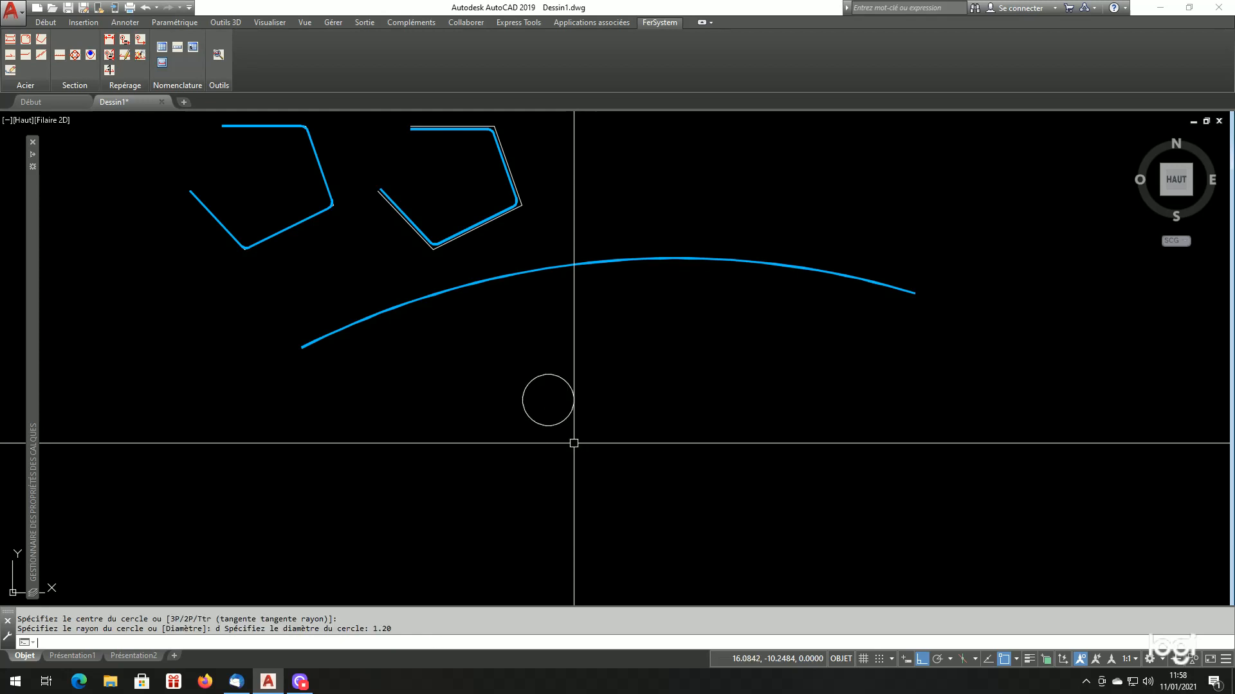
# Generate an HA32 bar of type Cerce in Coffrage mode with .05 cover inside the 1.20 circle, keeping the construction circle
pyautogui.scroll(6, 573, 443)
pyautogui.scroll(-4, 587, 403)
pyautogui.scroll(4, 579, 408)
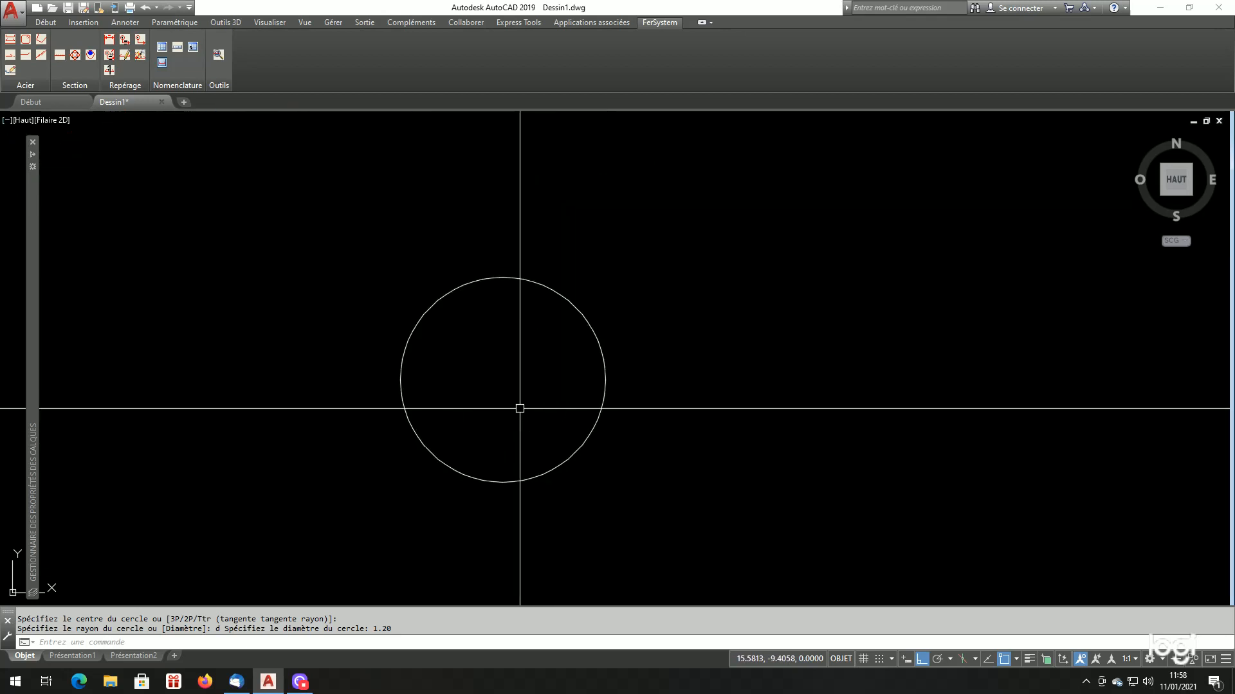
pyautogui.scroll(2, 519, 408)
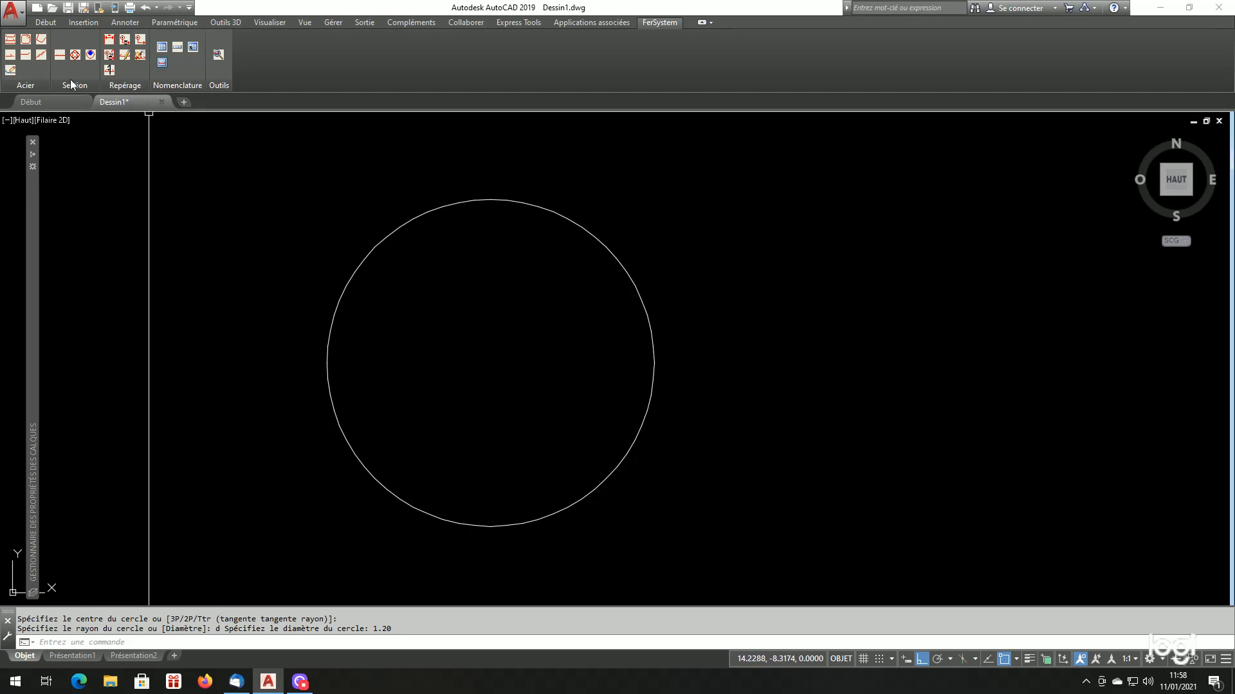
pyautogui.click(26, 38)
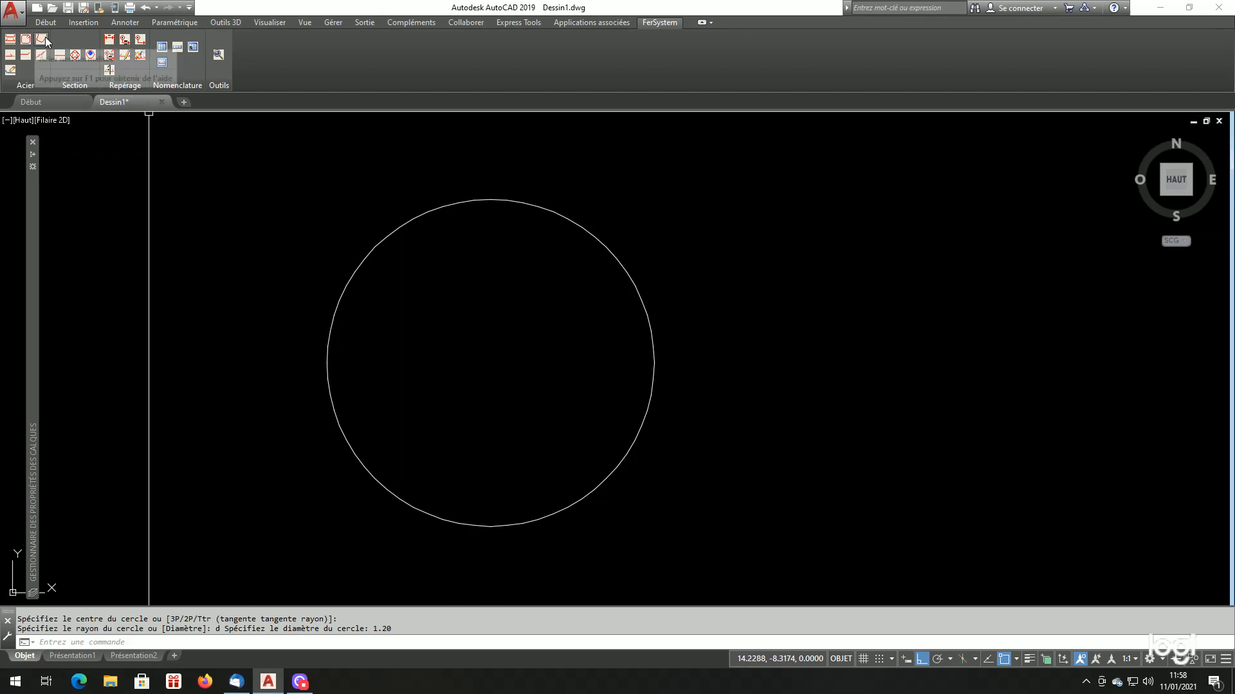
pyautogui.click(546, 369)
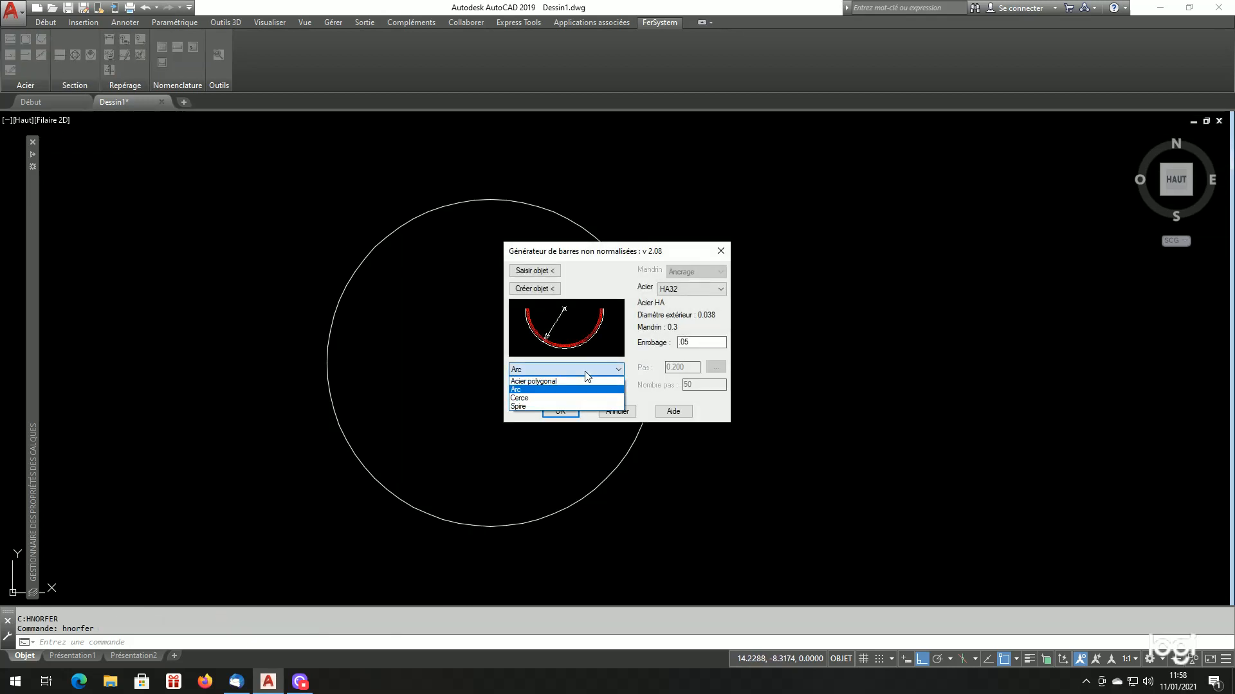
pyautogui.click(546, 399)
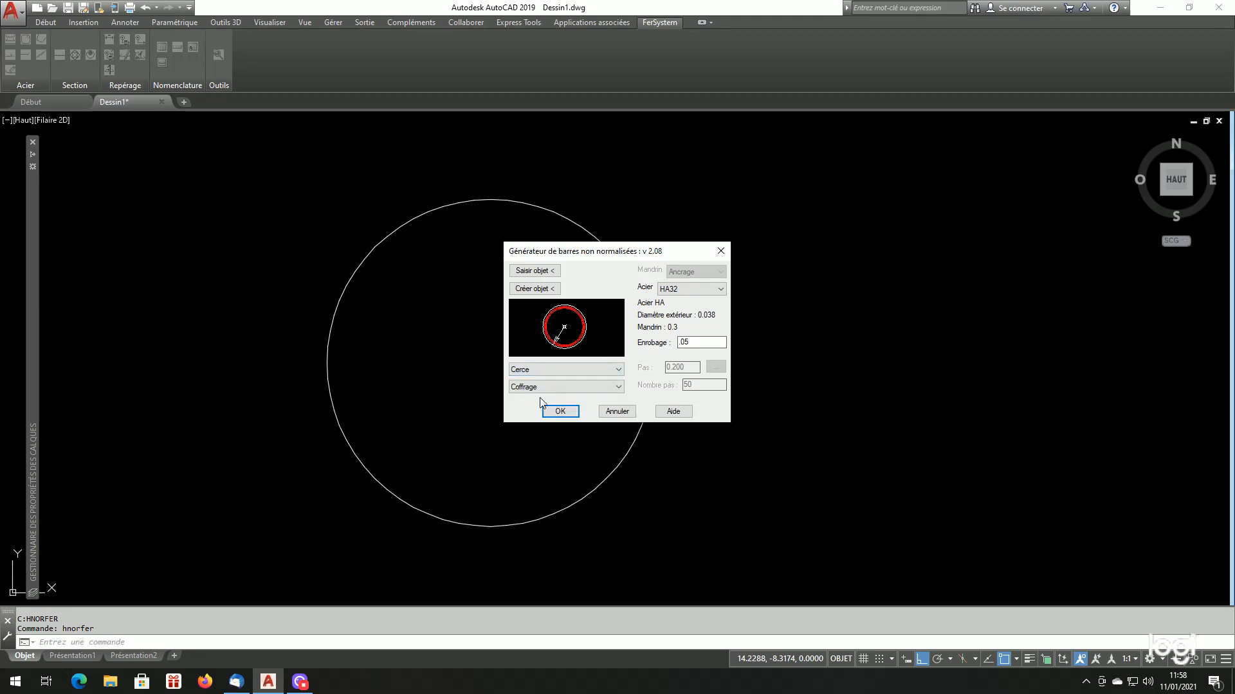
pyautogui.click(528, 271)
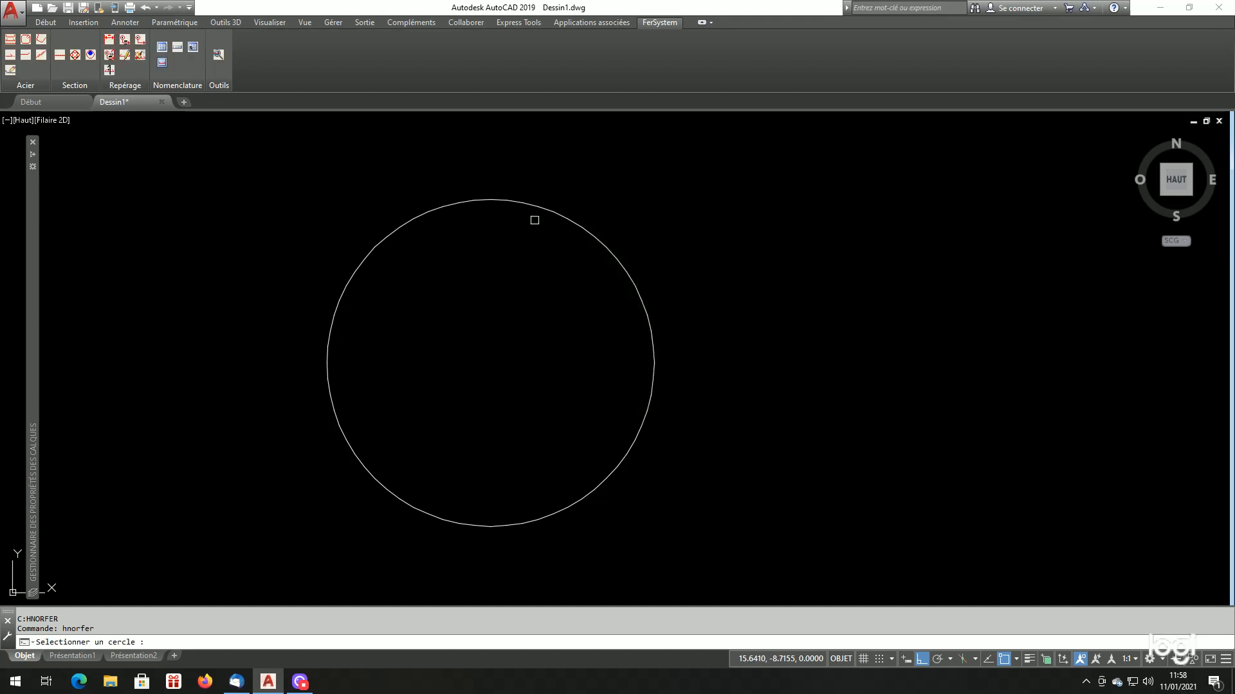
pyautogui.click(541, 208)
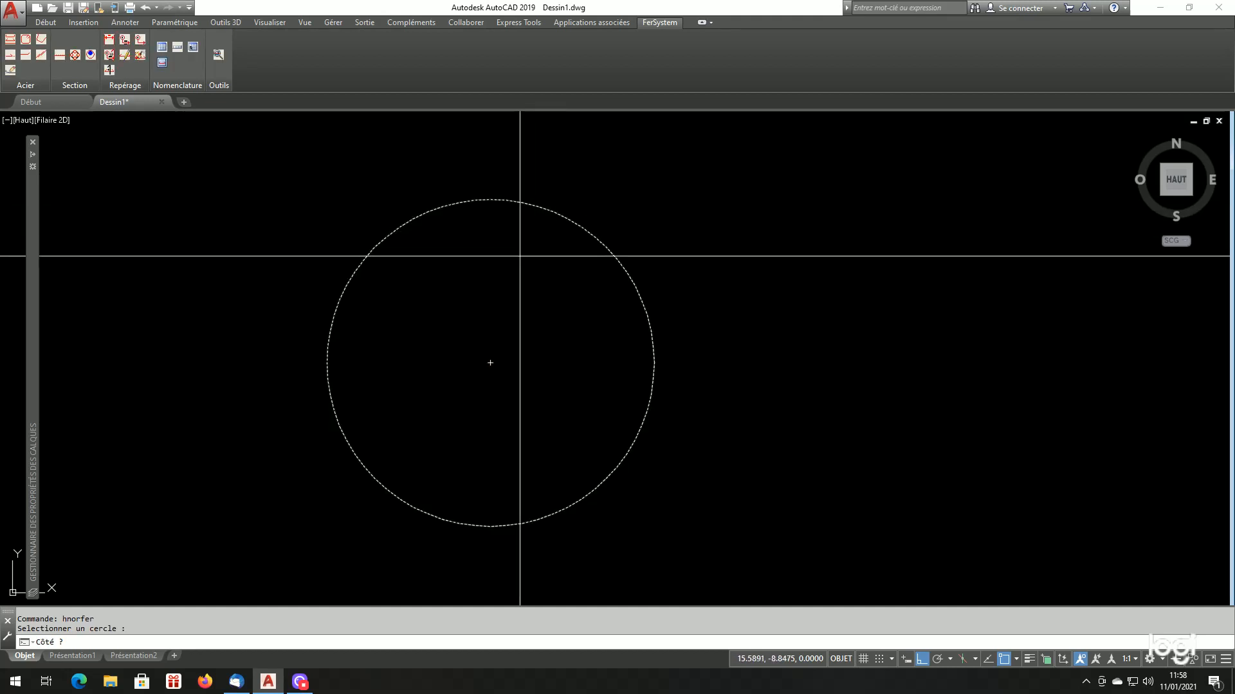
pyautogui.click(520, 257)
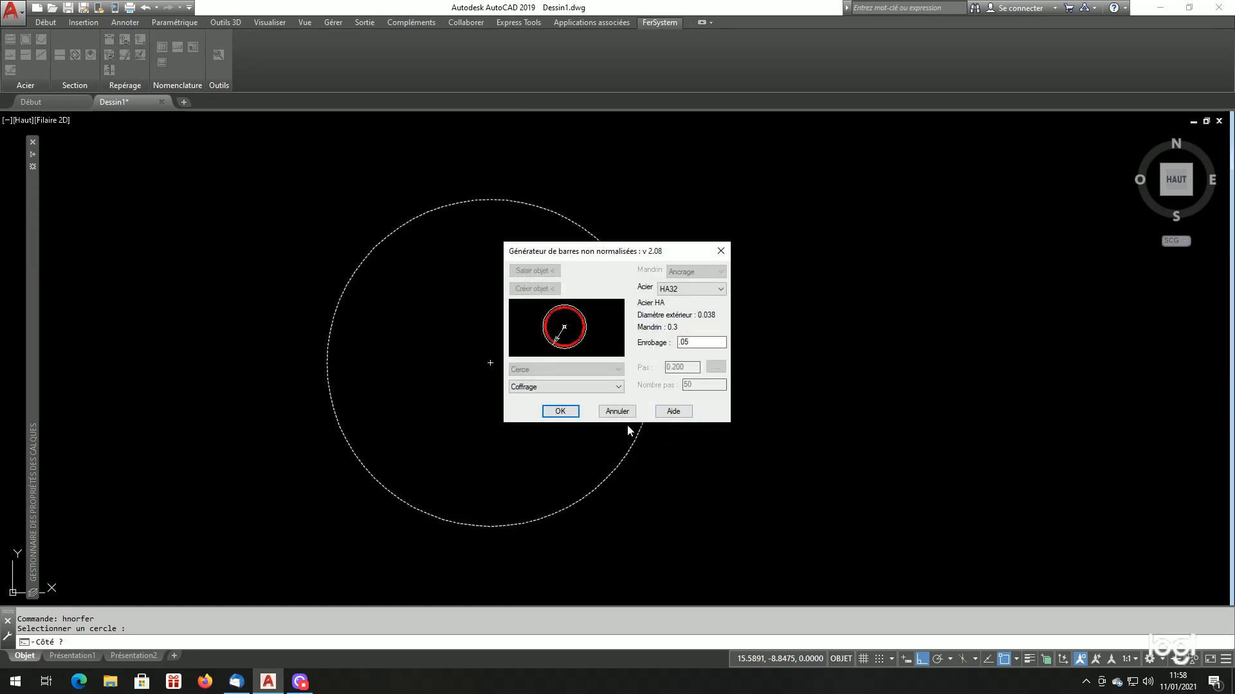
pyautogui.click(562, 412)
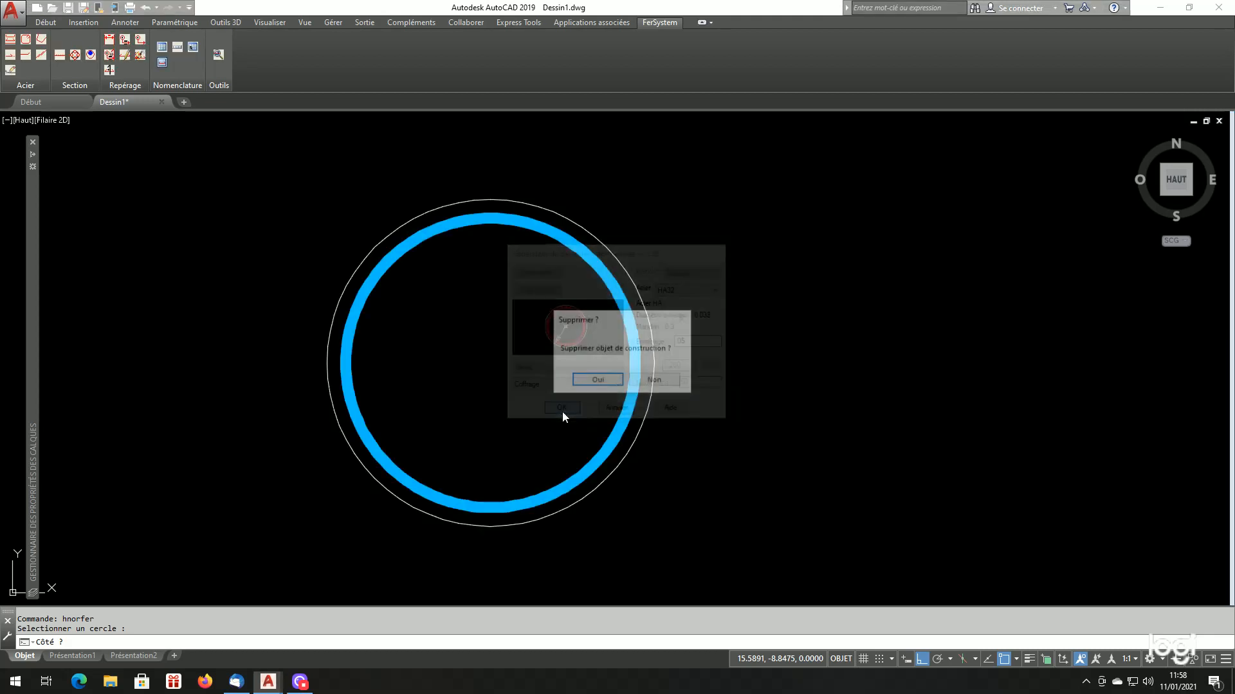
pyautogui.click(655, 381)
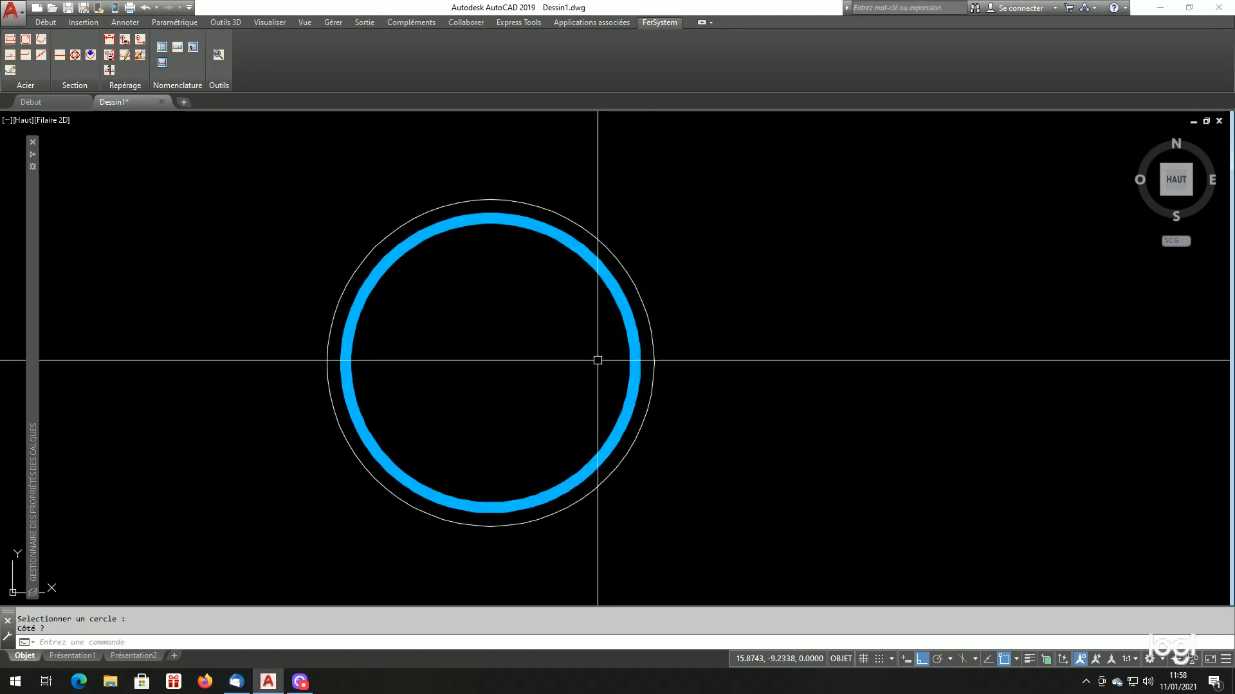
# Examine the HA32 hoop bar and its position inside the construction circle
pyautogui.click(633, 344)
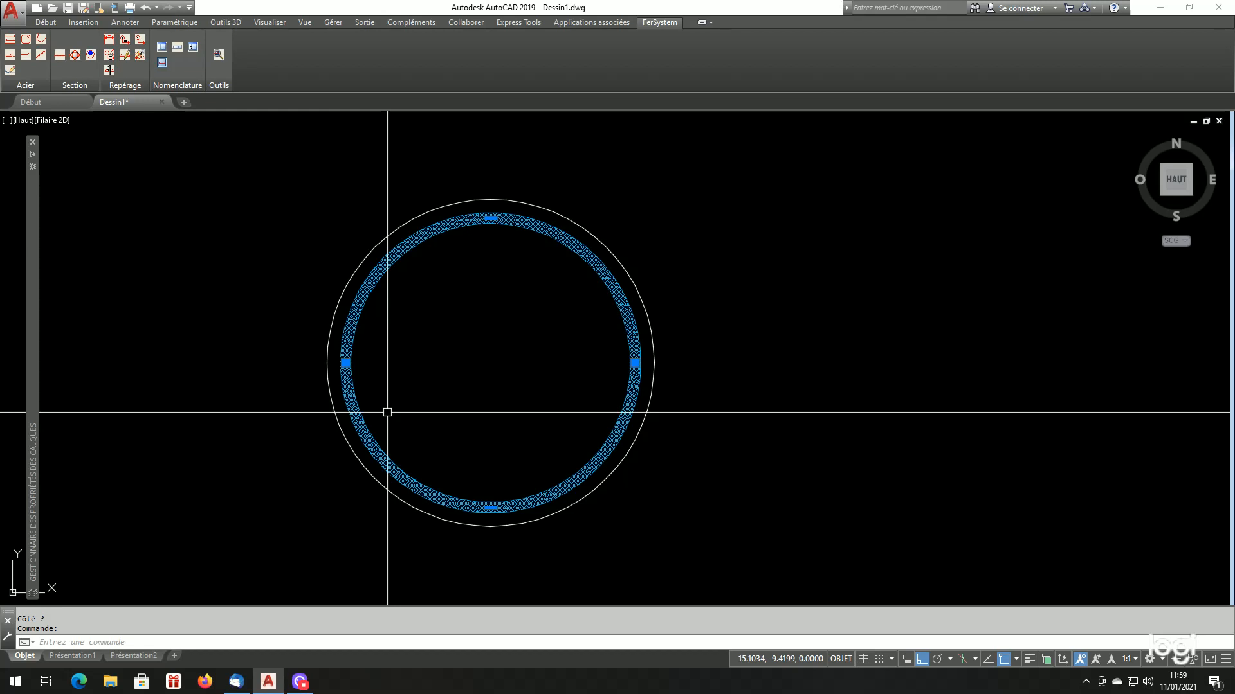
pyautogui.scroll(-5, 531, 458)
pyautogui.scroll(5, 553, 441)
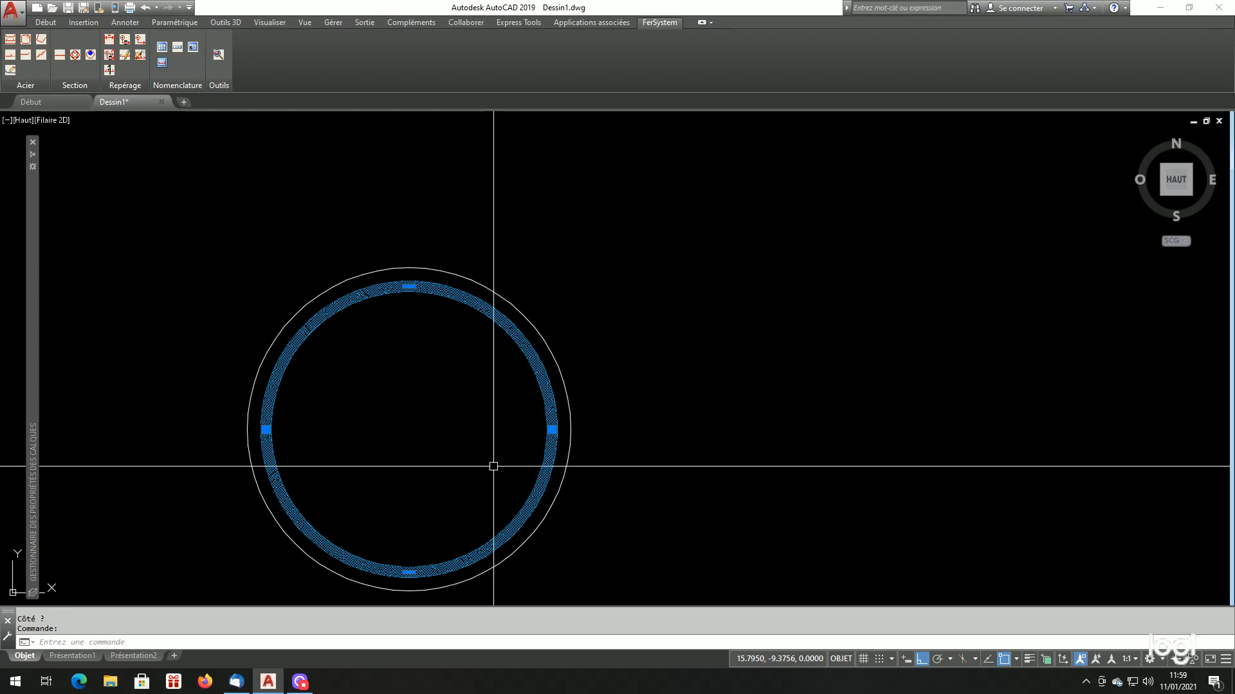
pyautogui.scroll(-2, 476, 444)
pyautogui.scroll(2, 502, 427)
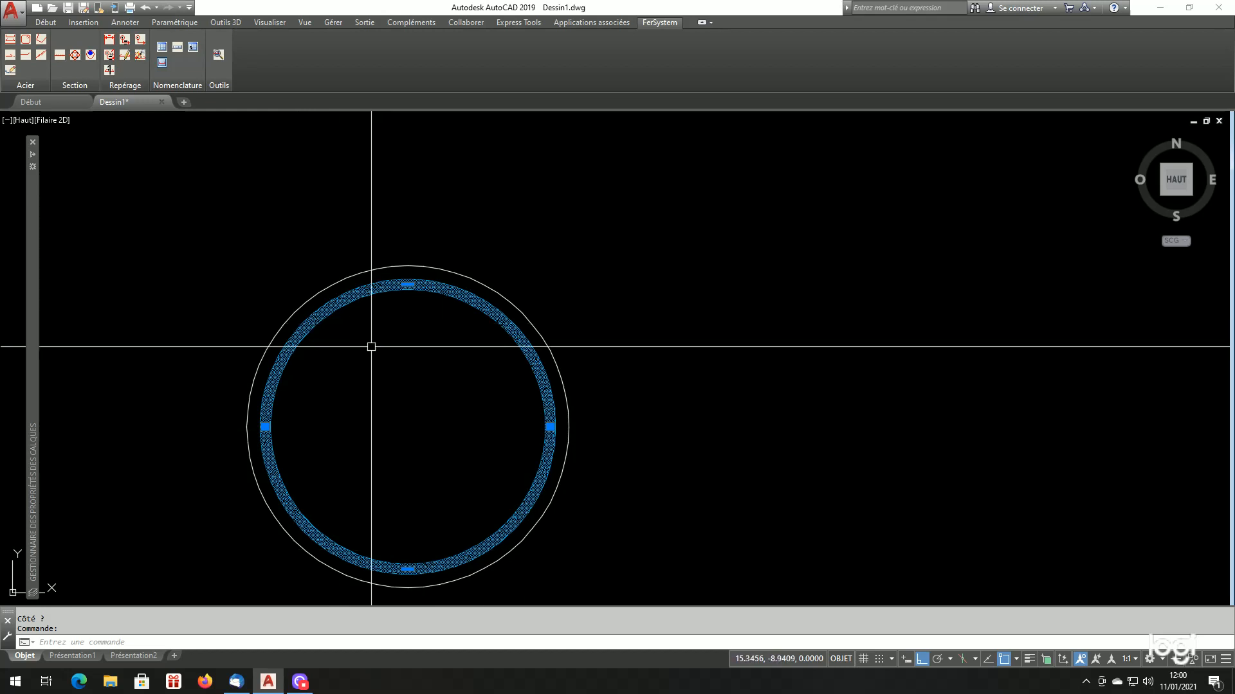
pyautogui.scroll(-2, 623, 441)
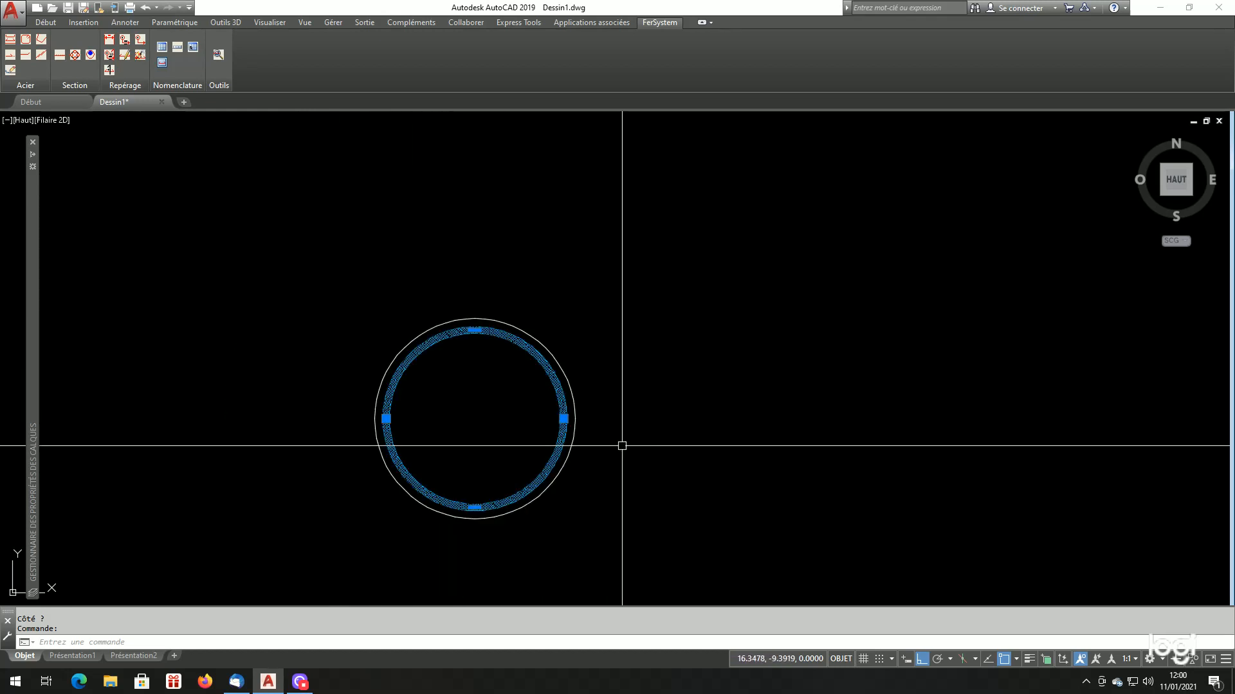
pyautogui.scroll(2, 675, 475)
pyautogui.press('Escape')
pyautogui.press('Escape')
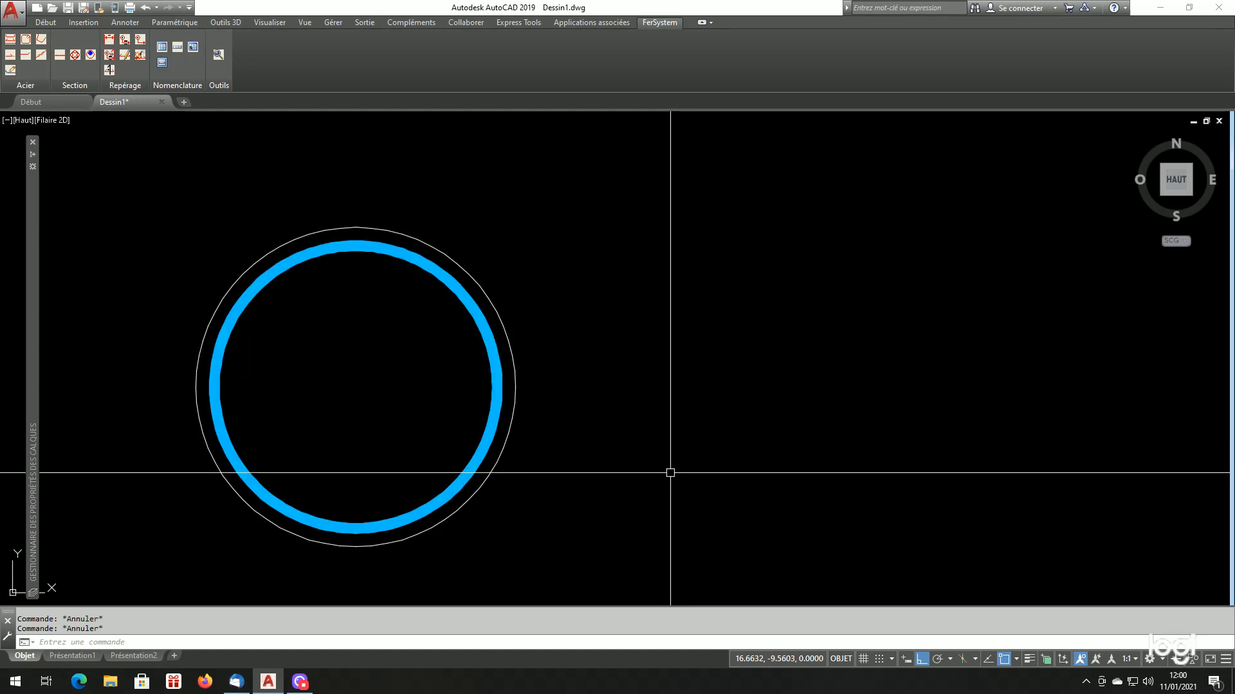
# Copy the construction circle horizontally about 1.5 units to the right of the HA32 hoop
pyautogui.write('cp COPIER')
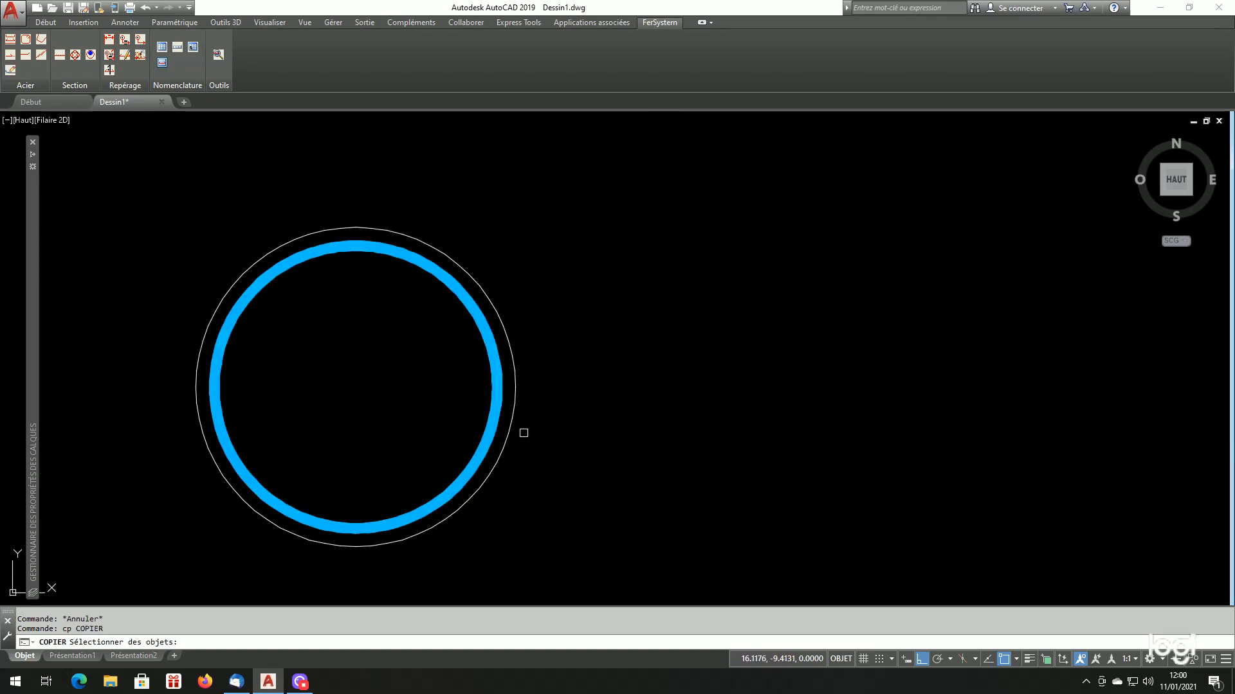
pyautogui.click(513, 427)
pyautogui.press('Return')
pyautogui.click(546, 449)
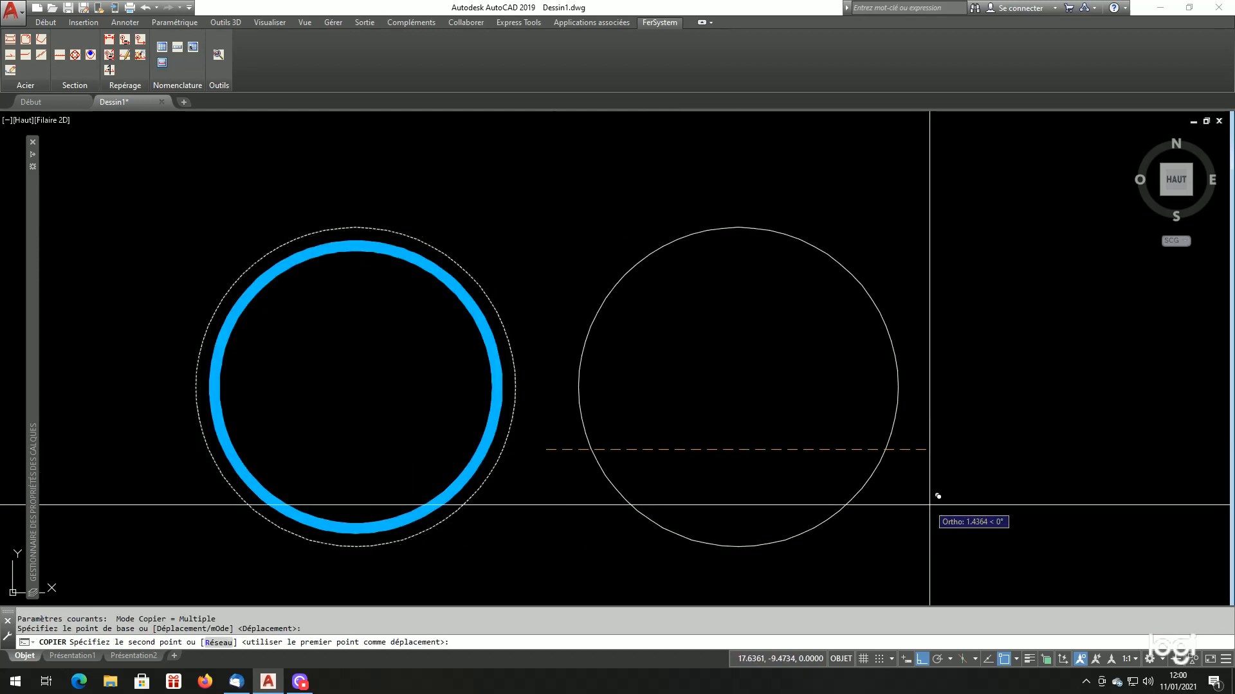
pyautogui.click(936, 497)
pyautogui.press('Return')
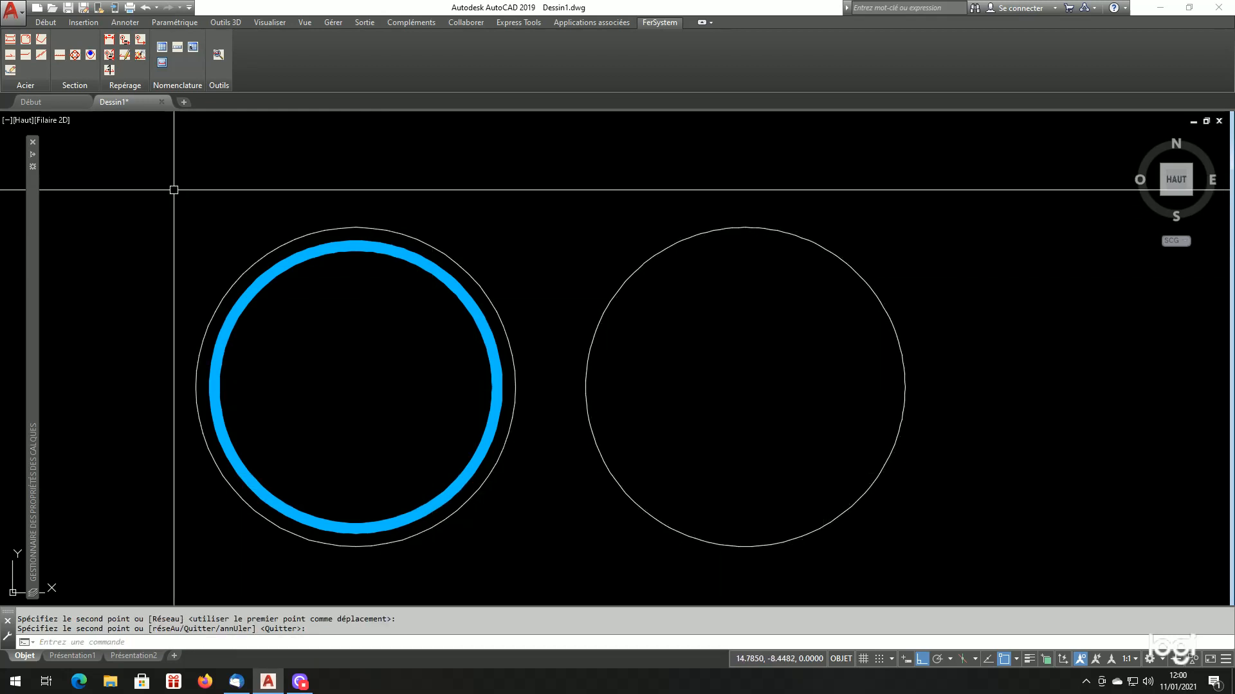
# Generate an HA12 bar of type Spire in Coffrage mode inside the copied circle, with pitch 0.200 and 50 pitches, keeping the construction circle
pyautogui.click(40, 40)
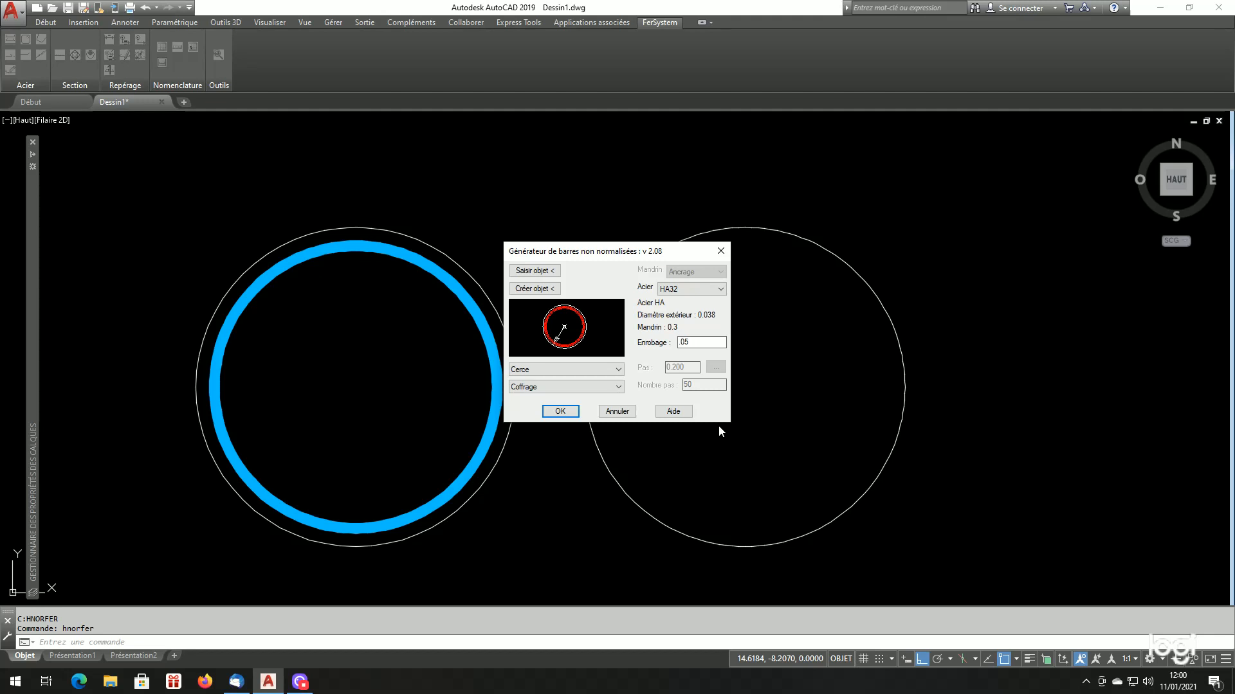
pyautogui.click(706, 297)
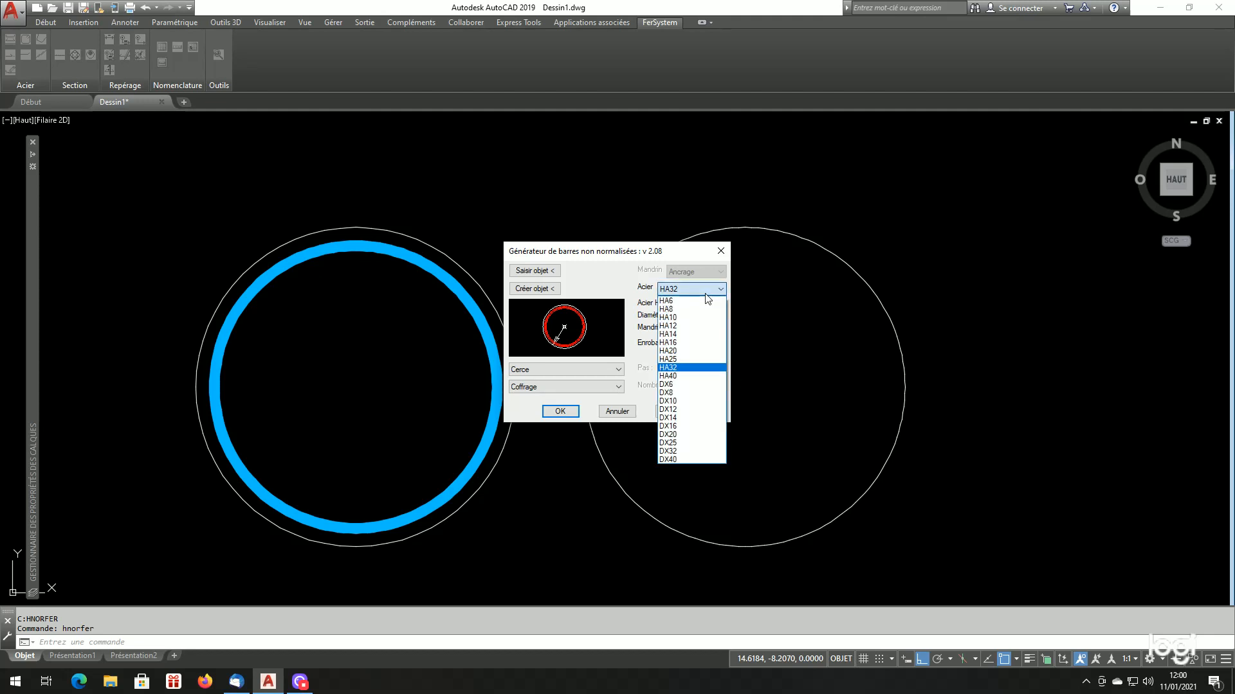
pyautogui.click(687, 326)
pyautogui.click(540, 370)
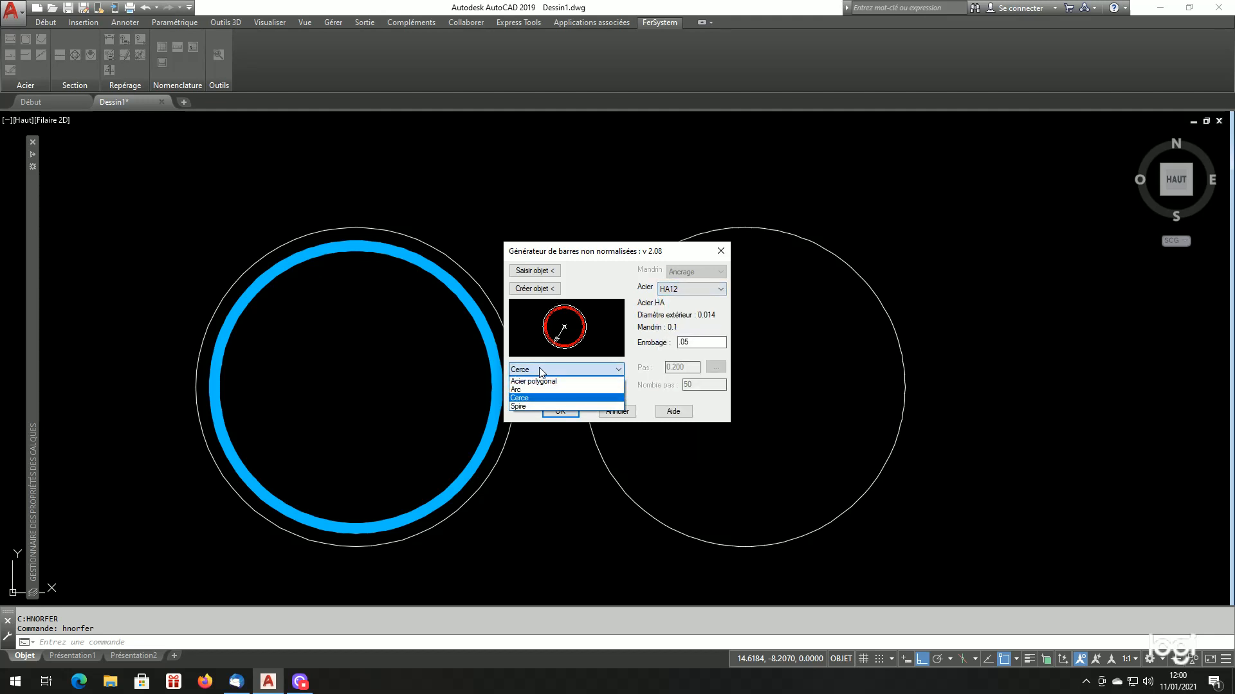
pyautogui.click(535, 406)
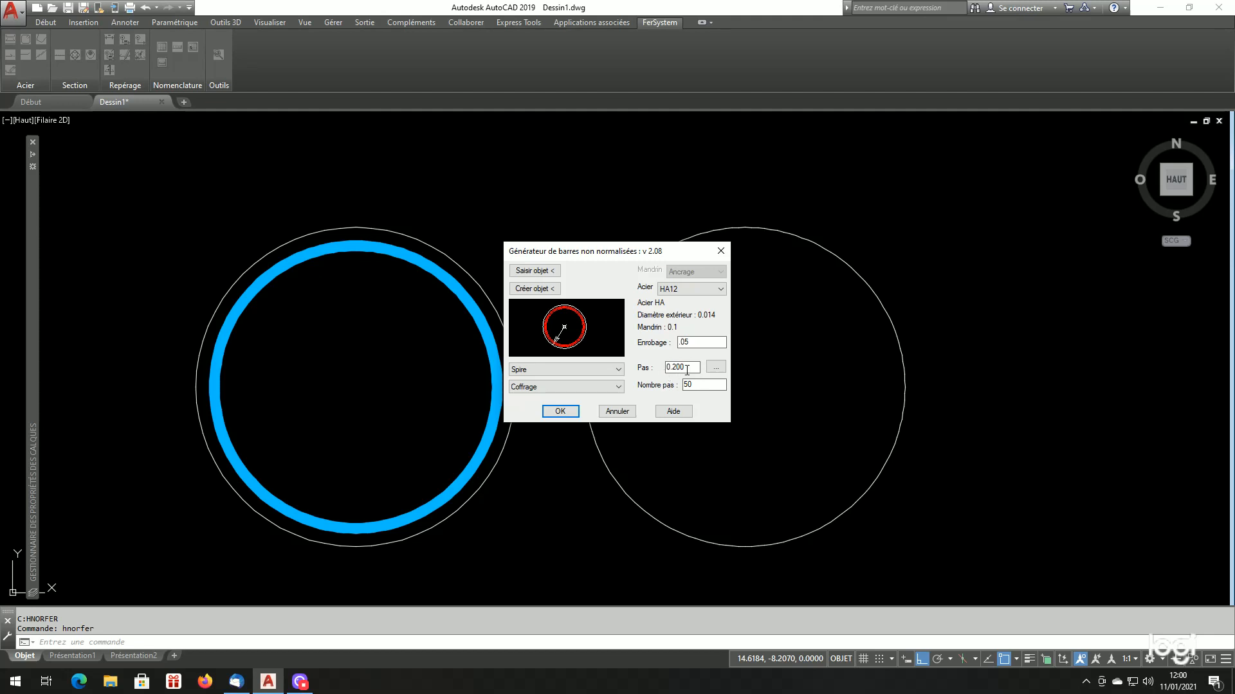
pyautogui.click(546, 272)
pyautogui.click(641, 271)
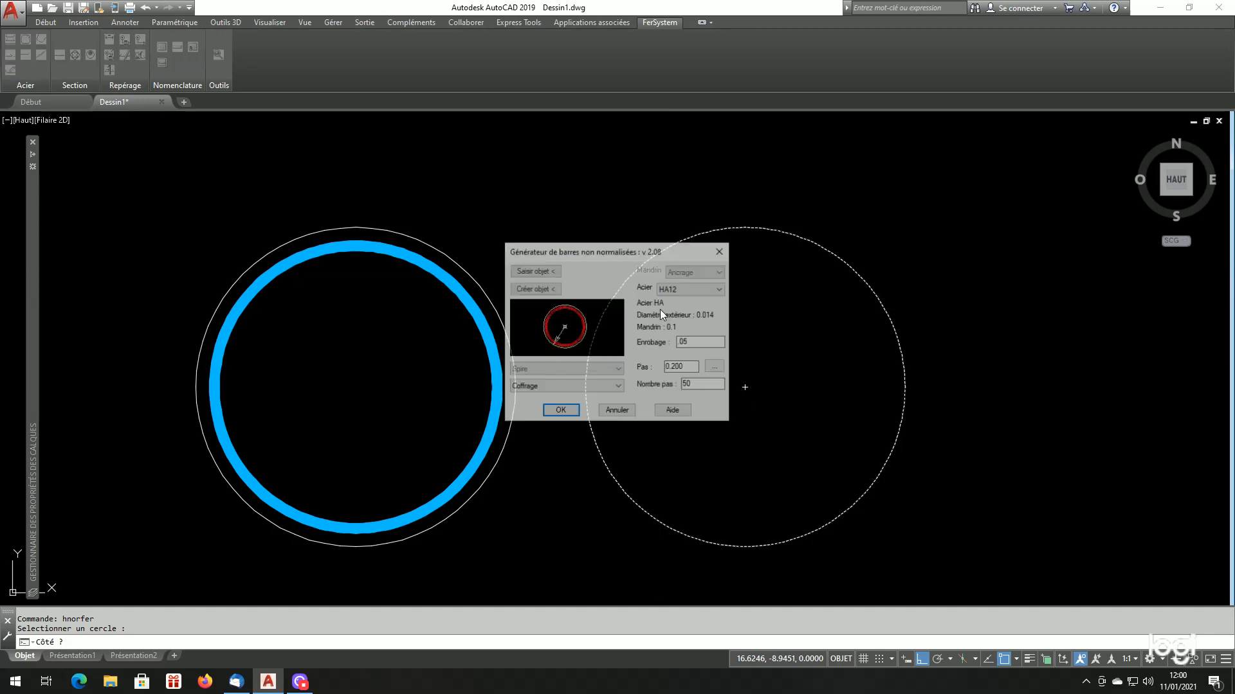
pyautogui.click(560, 411)
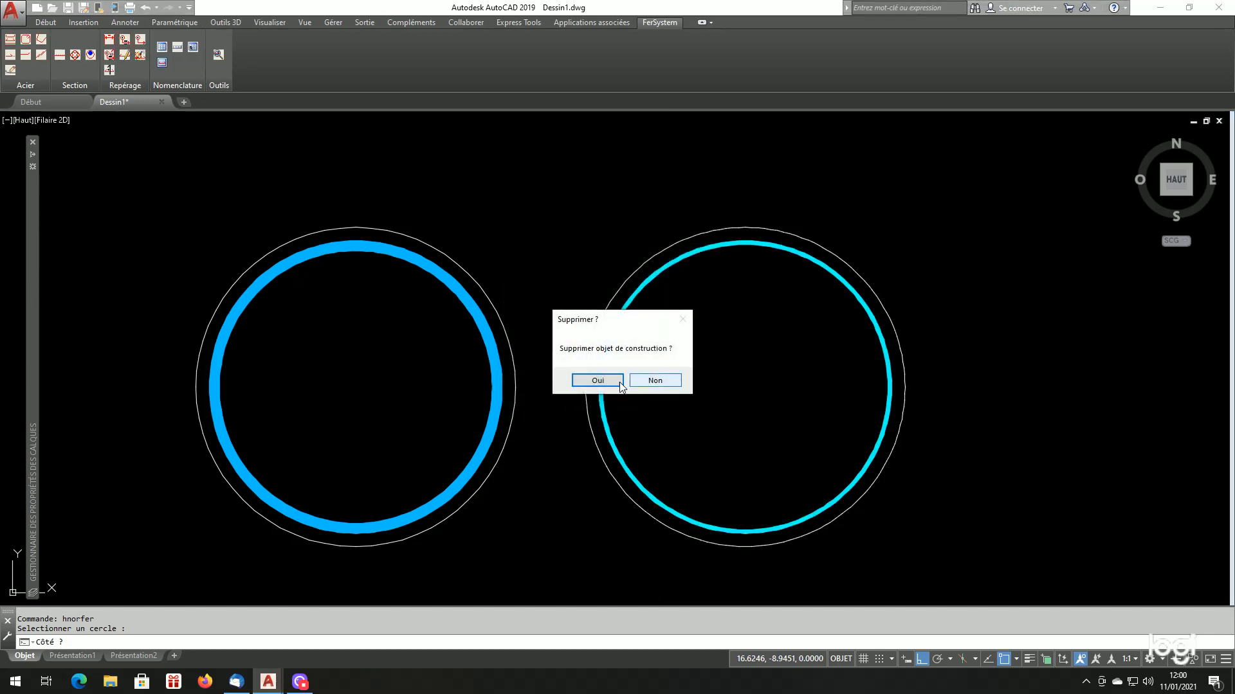
pyautogui.click(643, 382)
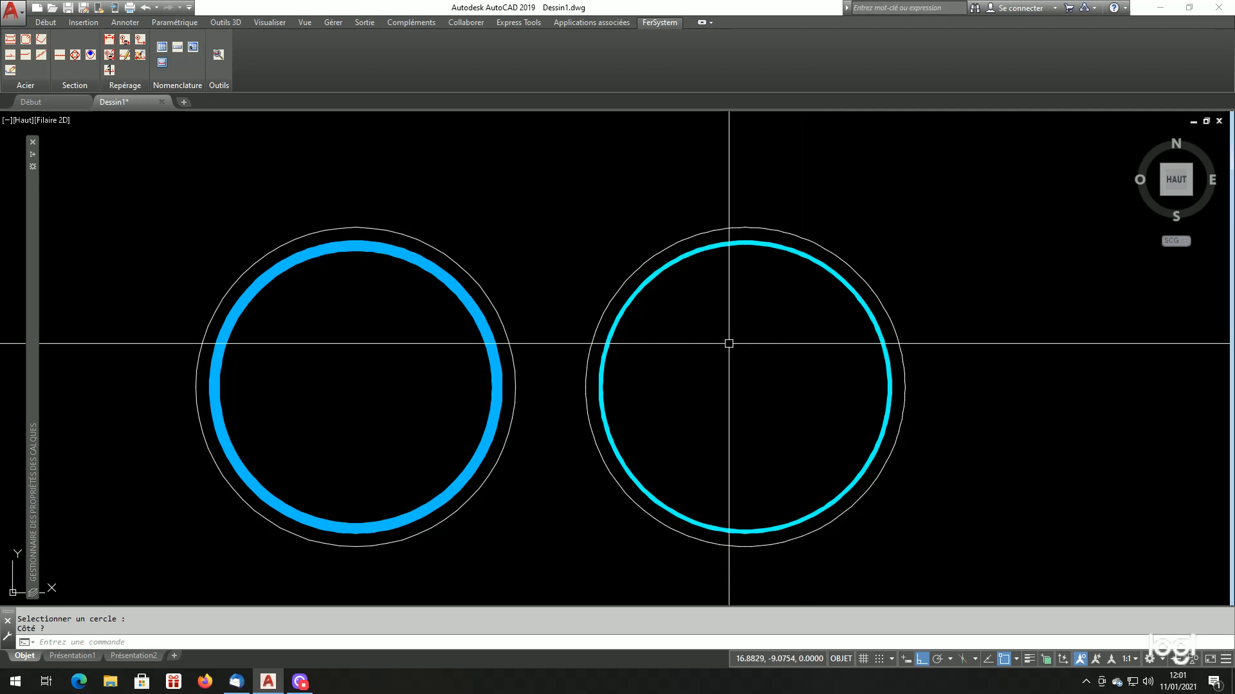
# Label the HA12 spiral bar with a Repère métré mark 1, leader rising from the circle's top and the mark pointing right
pyautogui.scroll(-10, 728, 358)
pyautogui.scroll(5, 769, 330)
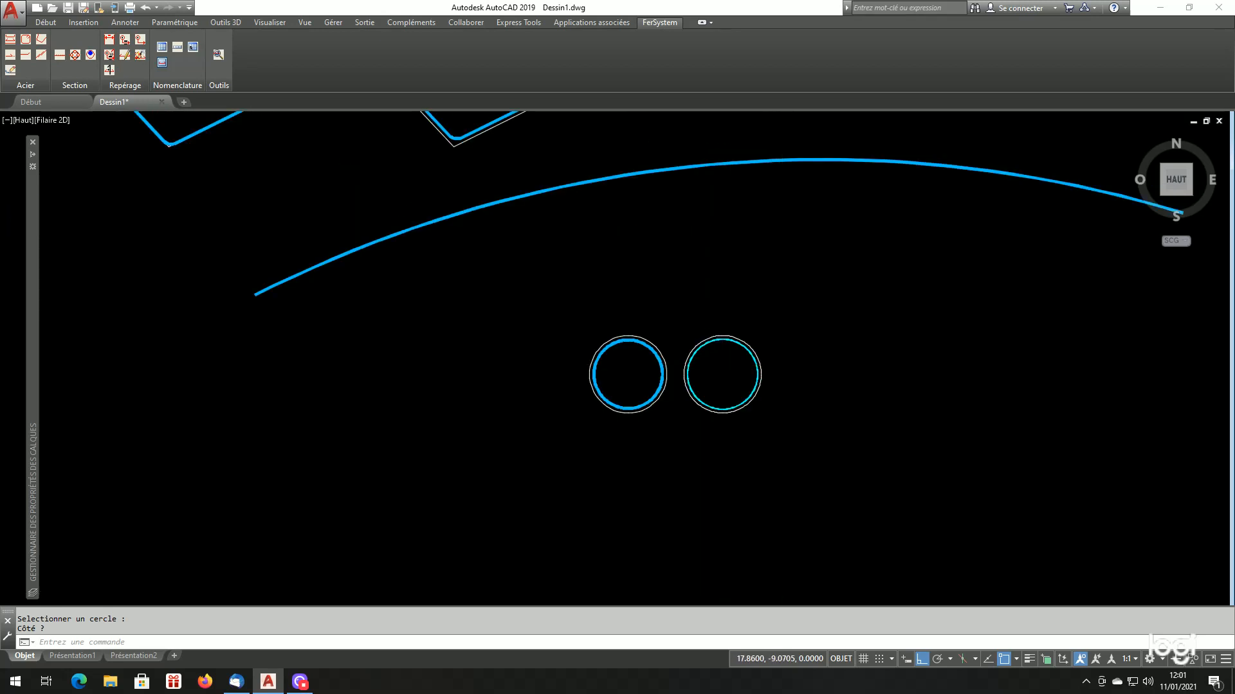
pyautogui.scroll(2, 763, 365)
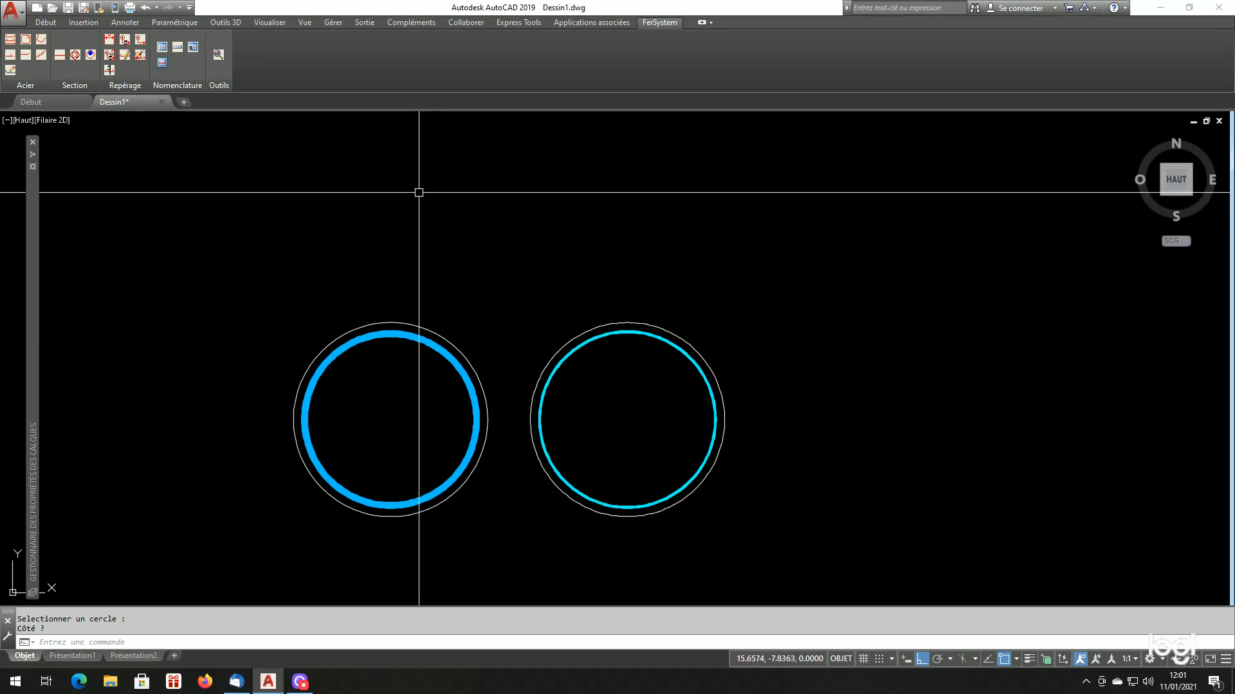
pyautogui.click(125, 41)
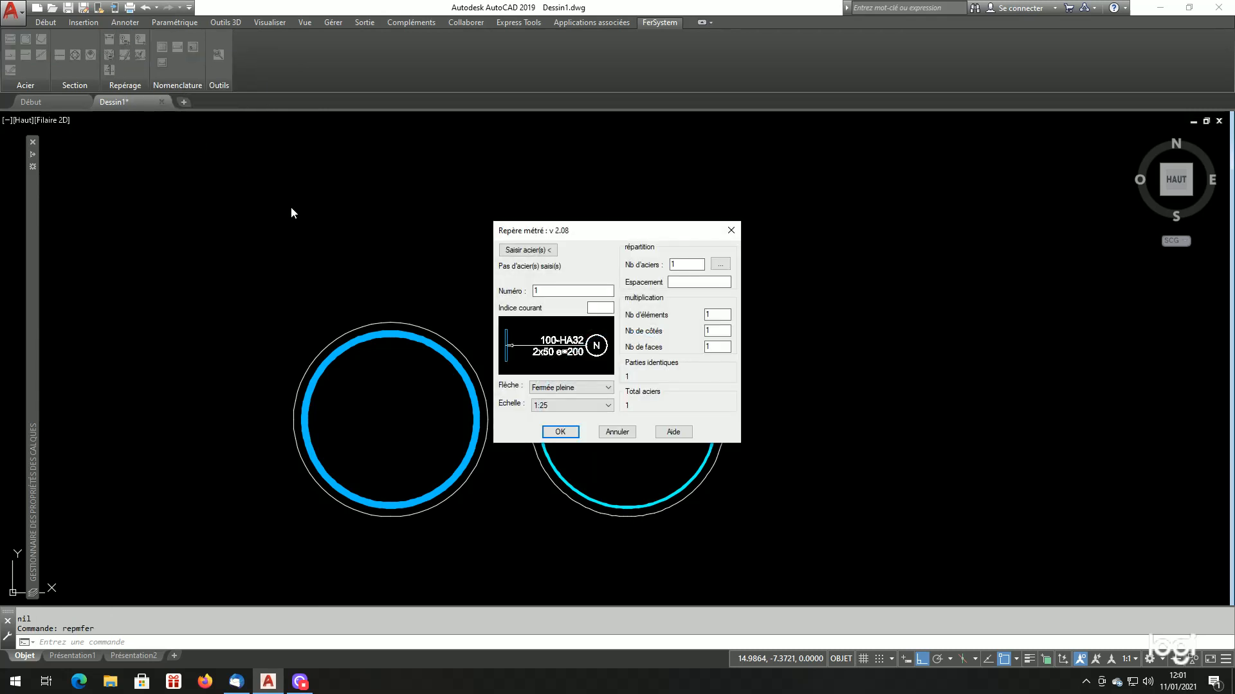
pyautogui.click(542, 250)
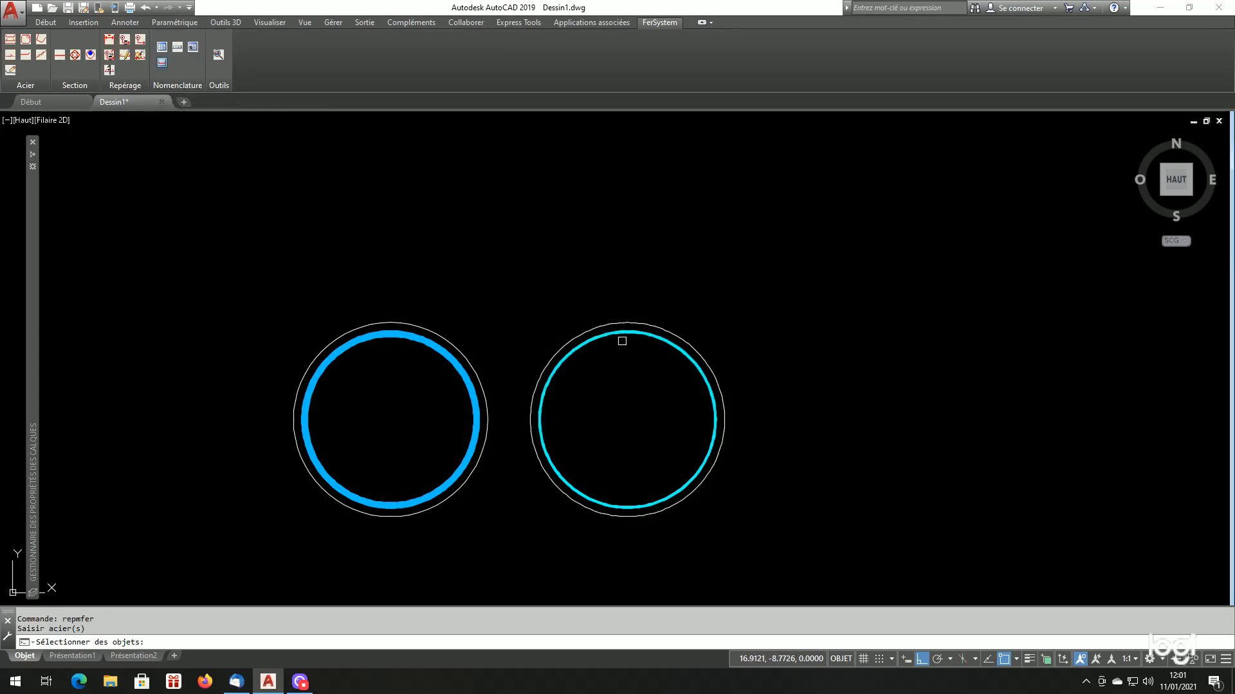
pyautogui.click(622, 332)
pyautogui.press('Return')
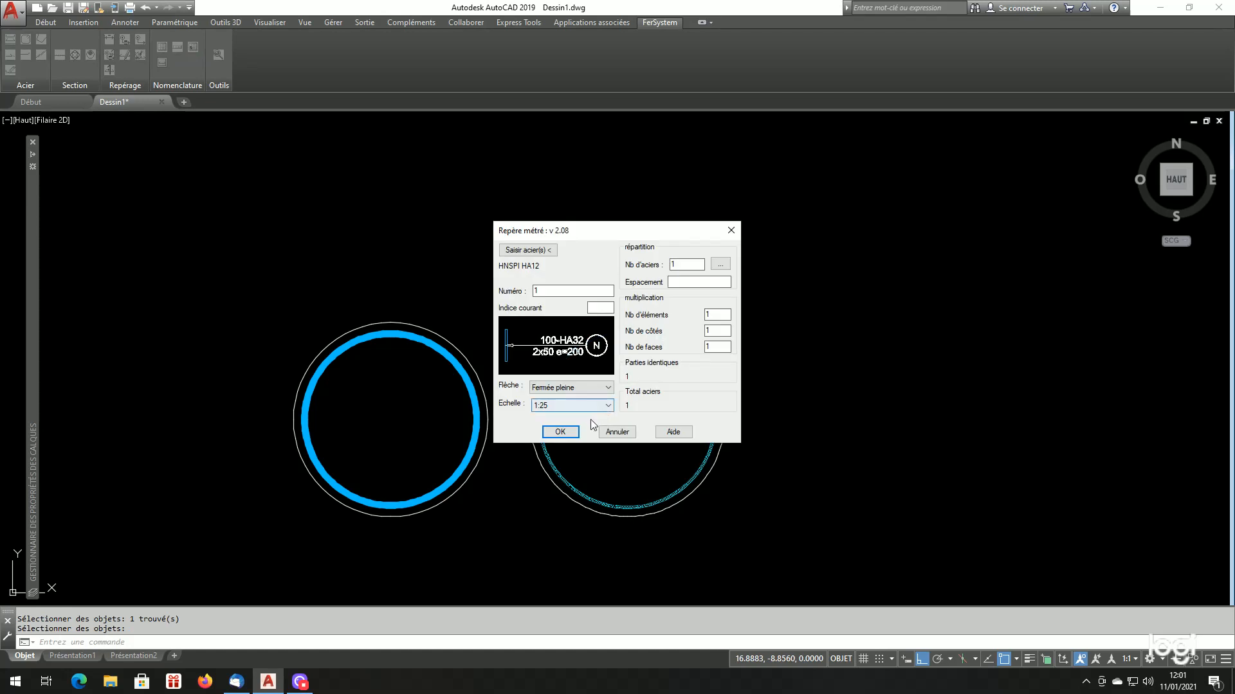
pyautogui.click(560, 432)
pyautogui.press('Return')
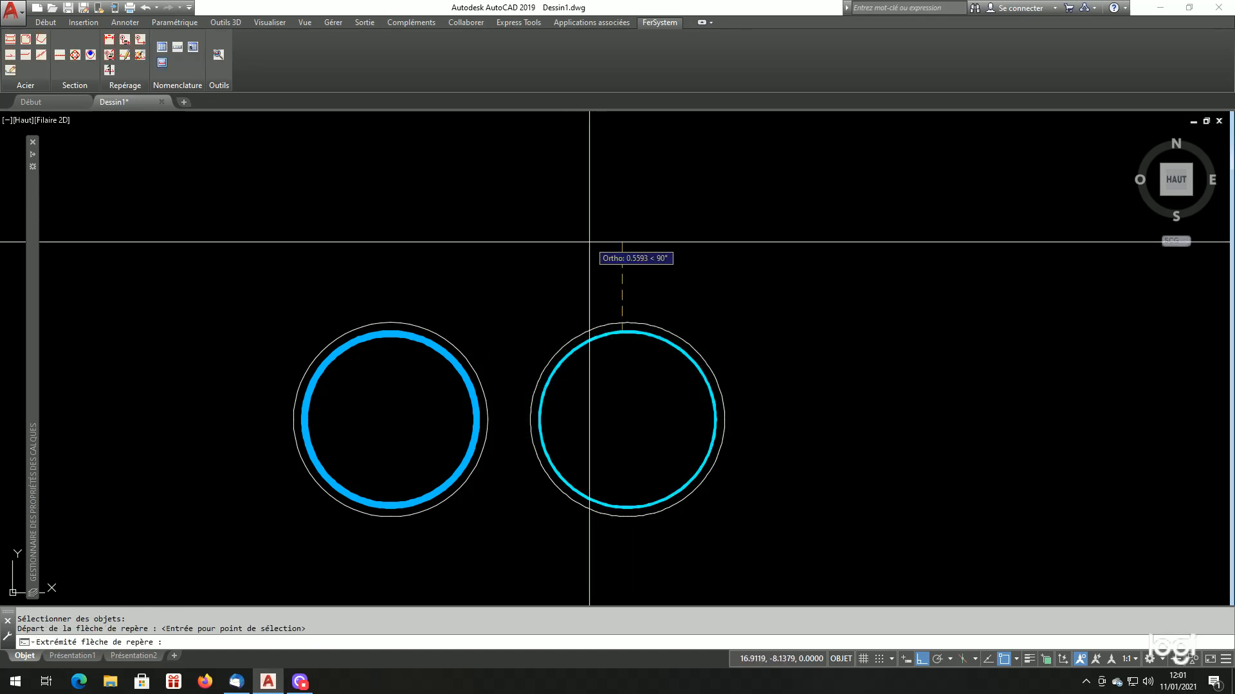
pyautogui.click(614, 269)
pyautogui.click(688, 302)
pyautogui.scroll(-4, 673, 292)
pyautogui.scroll(4, 678, 325)
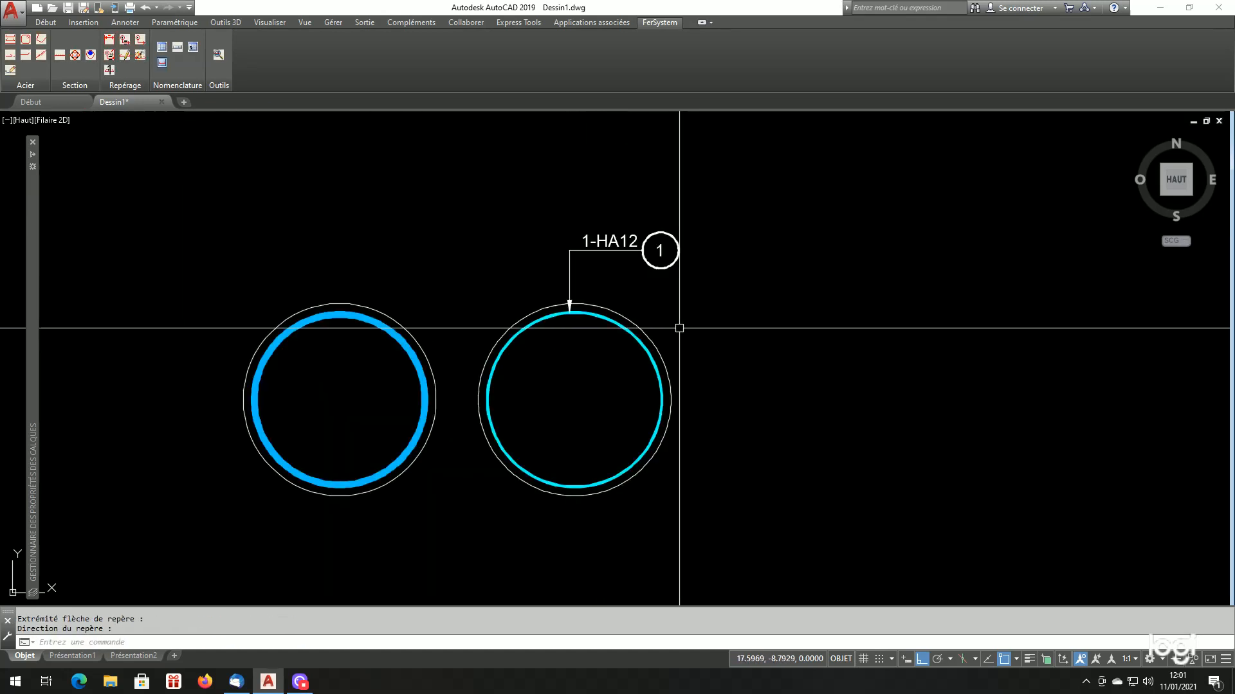
# Insert the single-bar schedule for mark 1 below and to the right of the two circles, with HA overlap 50 and DX overlap 65
pyautogui.scroll(-2, 695, 366)
pyautogui.scroll(-4, 620, 334)
pyautogui.scroll(2, 740, 408)
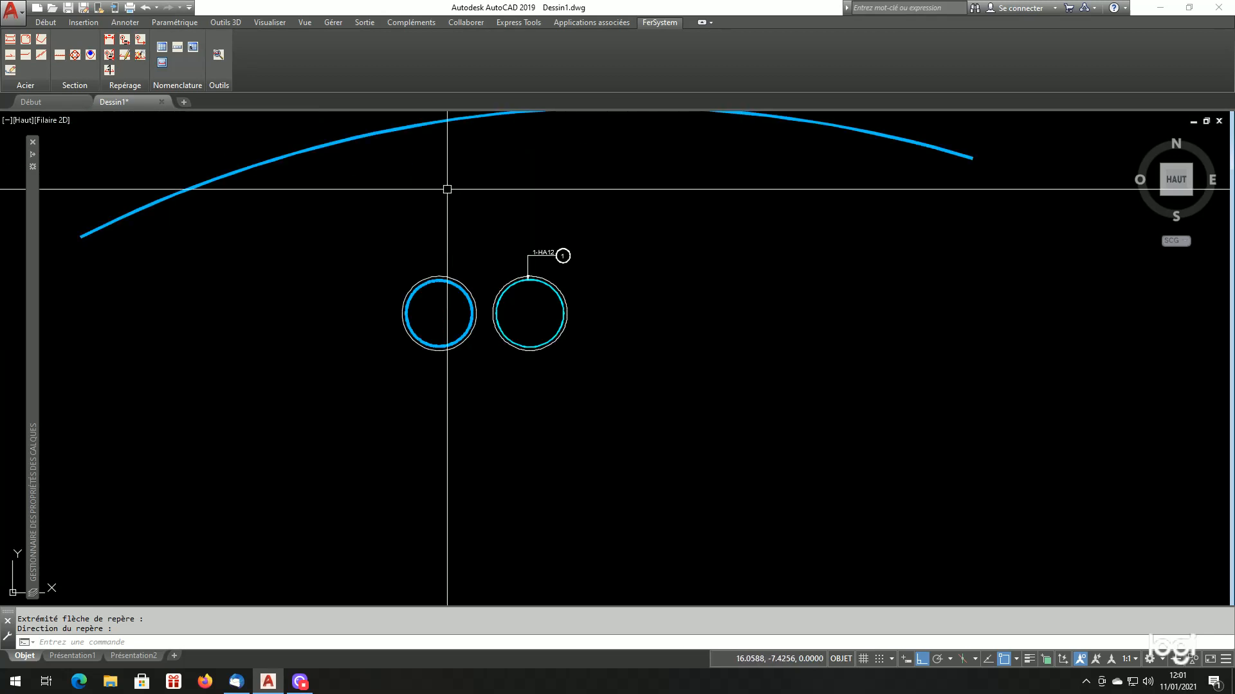
pyautogui.click(178, 47)
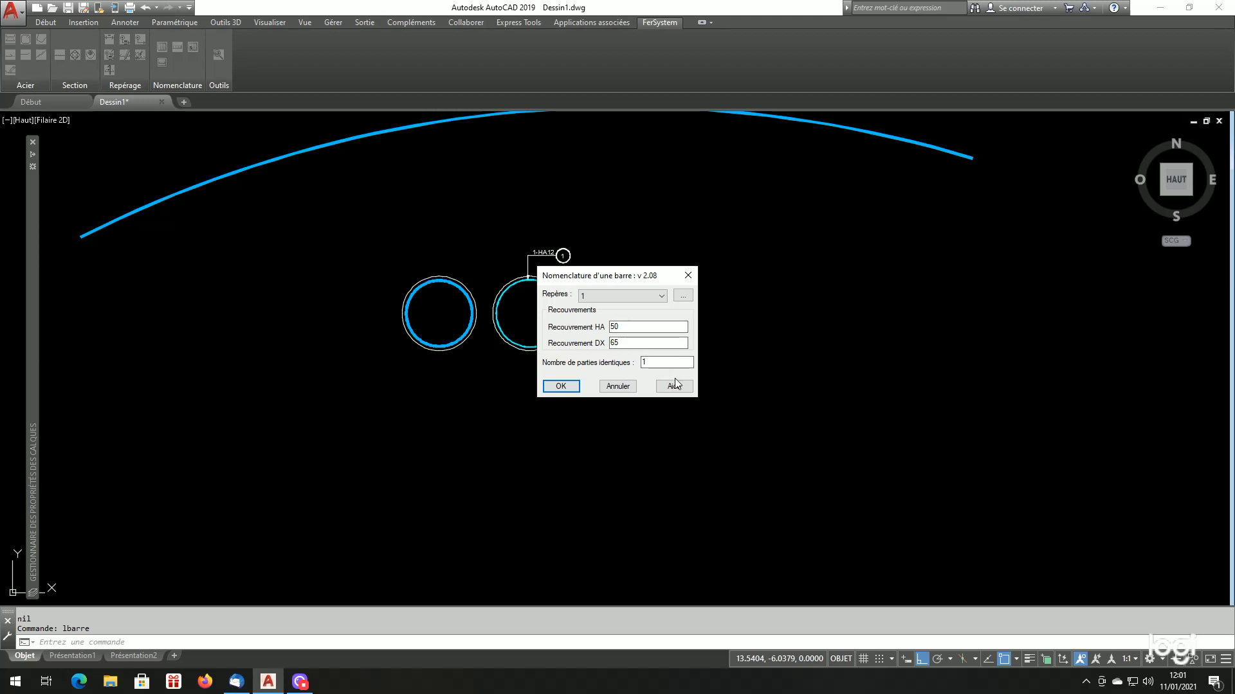
pyautogui.click(569, 389)
pyautogui.scroll(-2, 601, 383)
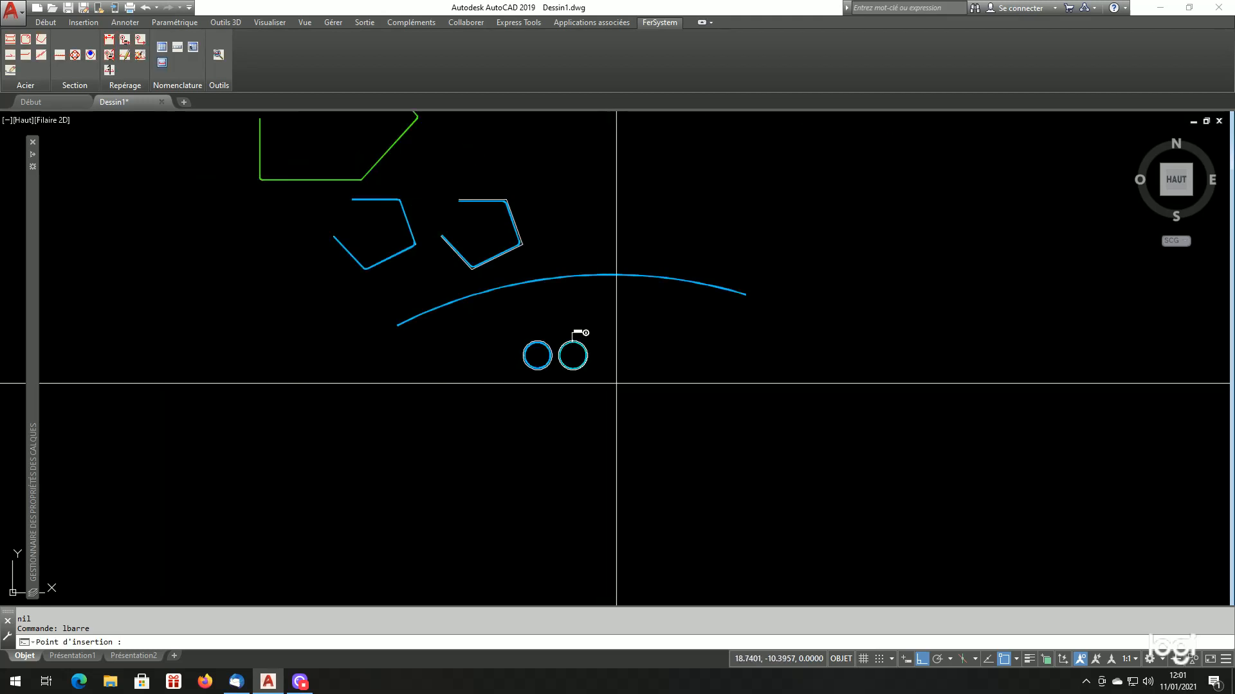
pyautogui.click(646, 393)
# Examine the spiral bar's schedule entry: its diameter, pitch sketch, overlap length, developed length and total length
pyautogui.scroll(-1, 547, 386)
pyautogui.scroll(3, 862, 474)
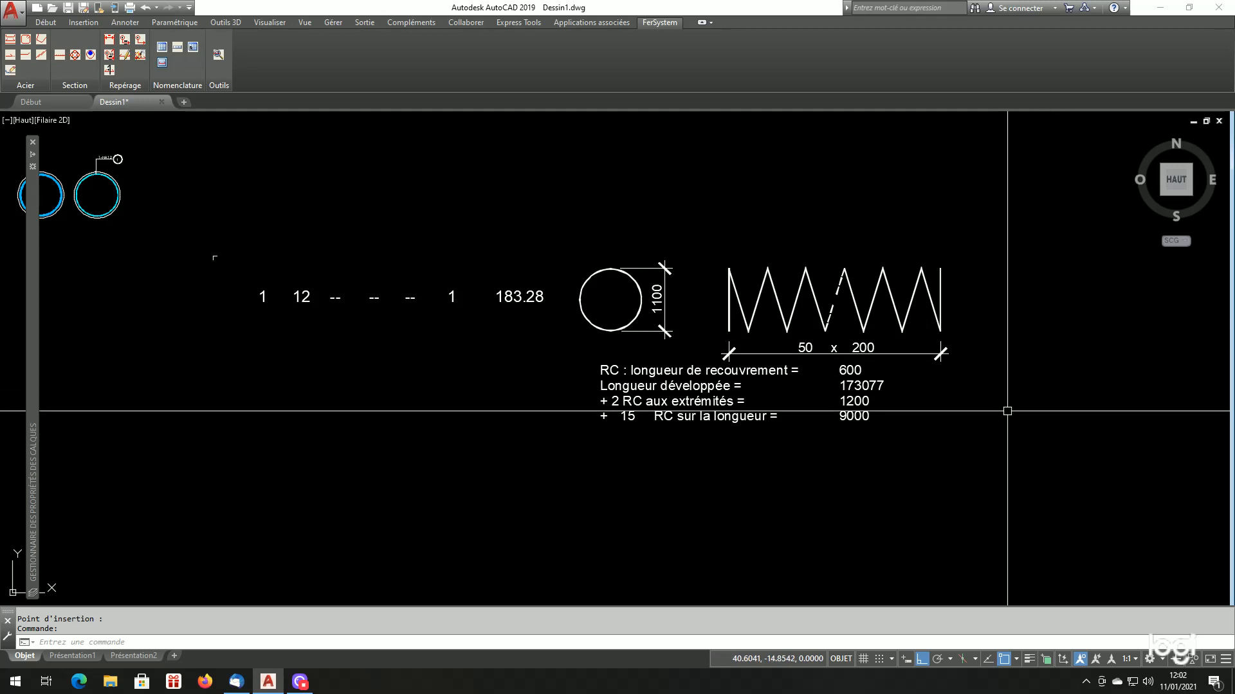
pyautogui.scroll(2, 741, 393)
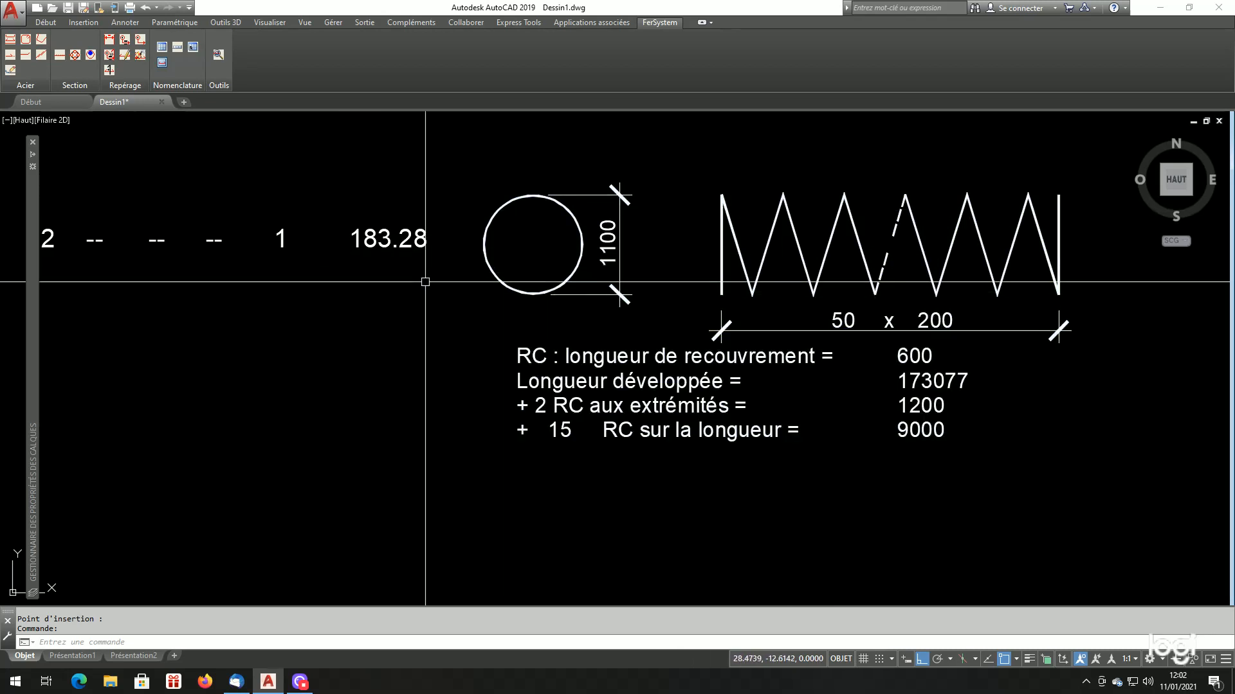
pyautogui.scroll(-4, 819, 360)
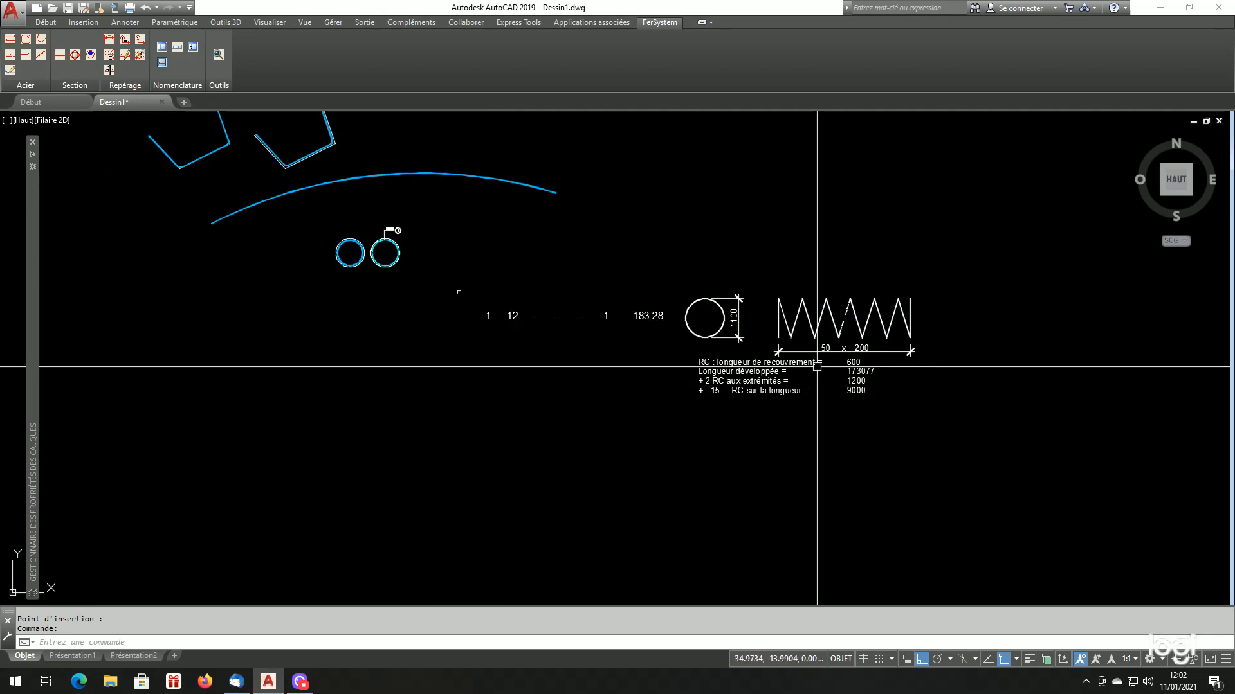
pyautogui.scroll(2, 810, 372)
pyautogui.scroll(-3, 829, 374)
pyautogui.scroll(1, 836, 411)
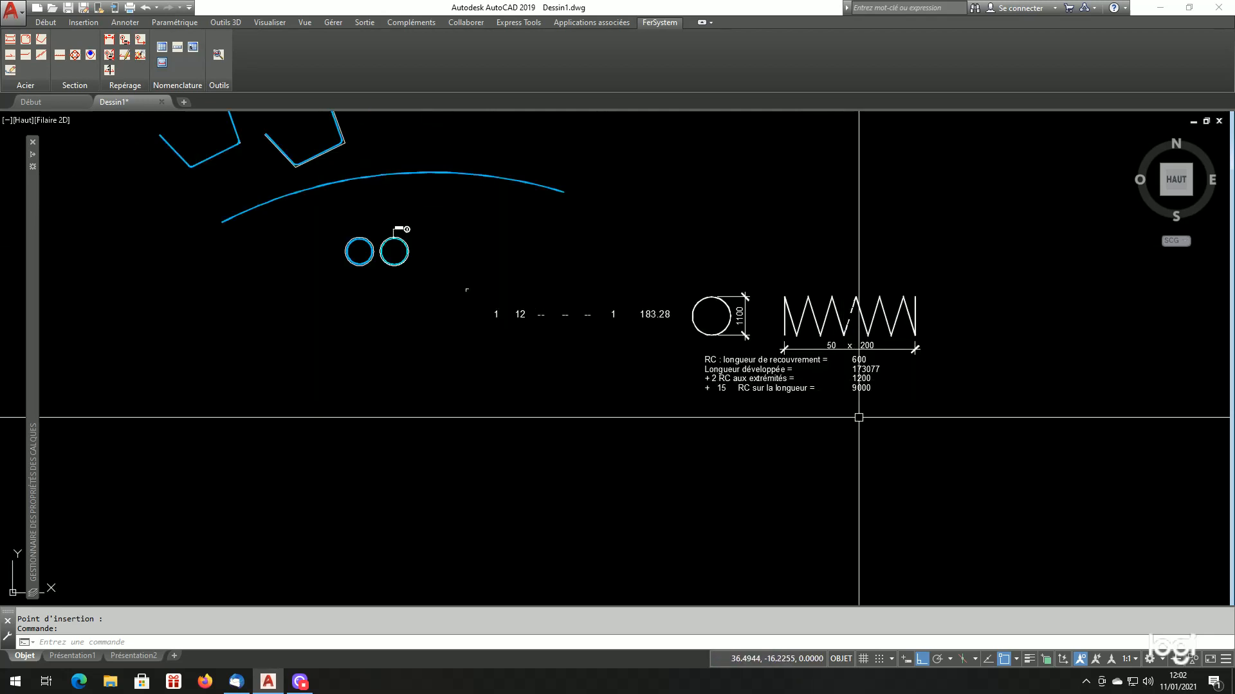
pyautogui.scroll(-2, 836, 414)
# Label the HA32 hoop bar with a Repère métré mark 2, leader dropping from the circle's bottom and the mark pointing left
pyautogui.scroll(6, 546, 311)
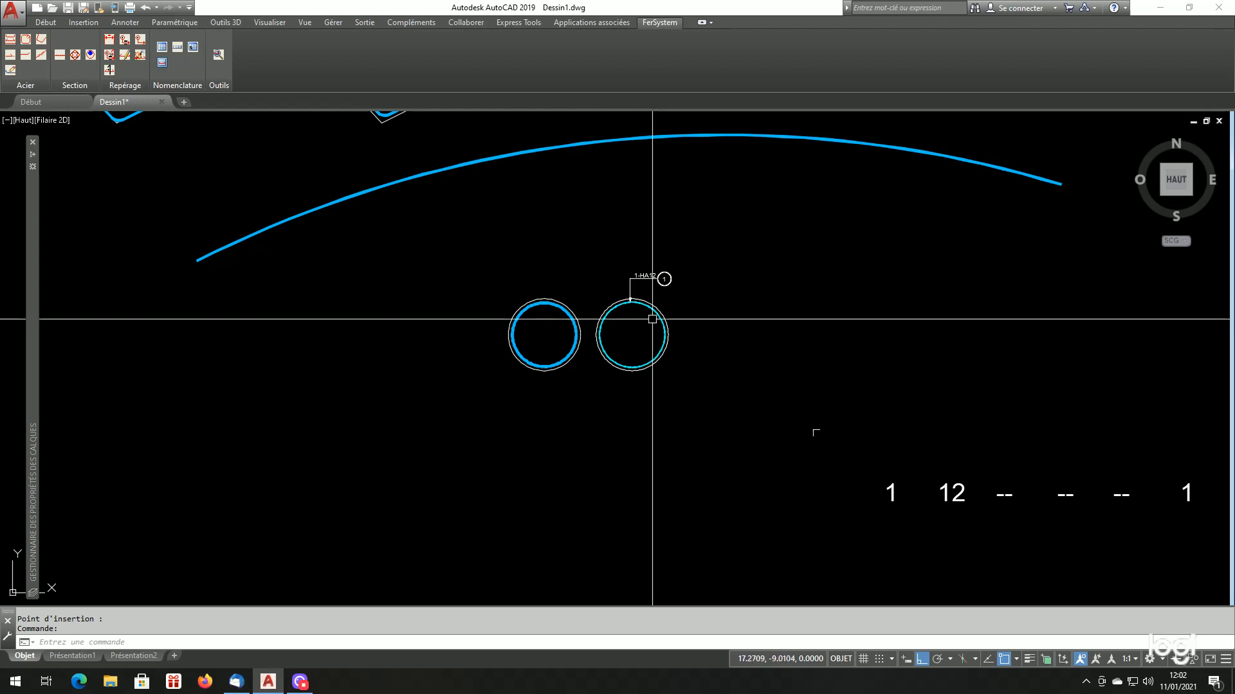
pyautogui.scroll(-4, 642, 352)
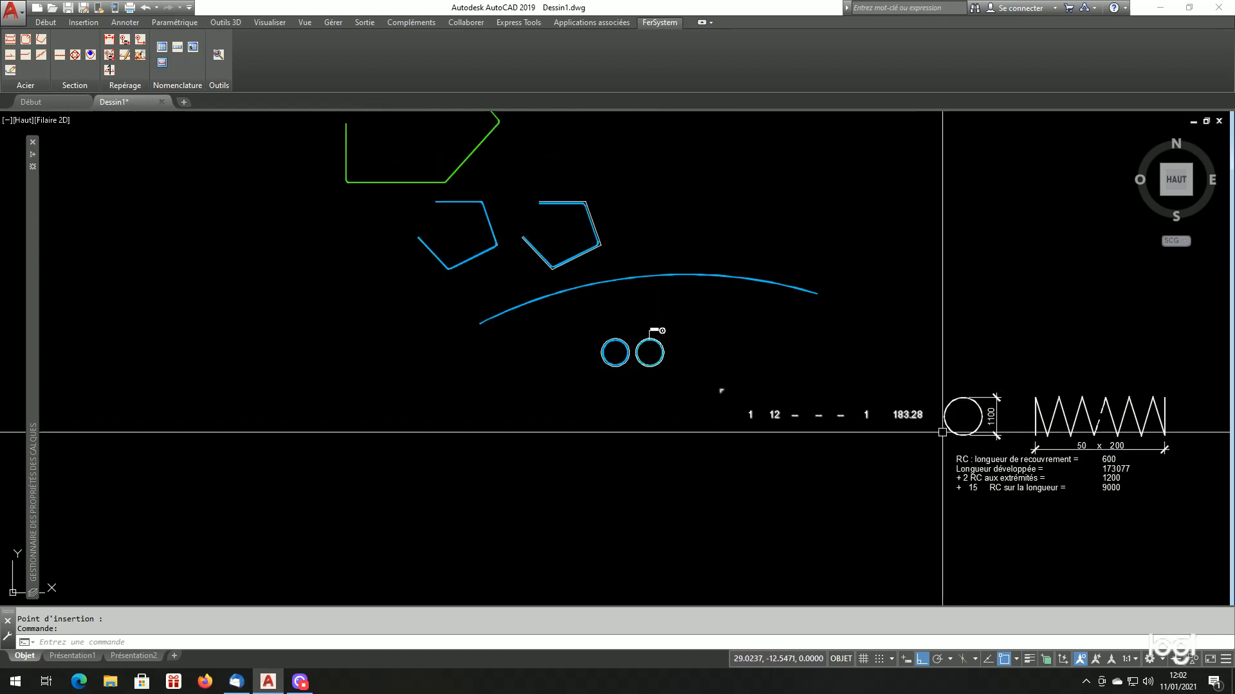
pyautogui.scroll(4, 641, 353)
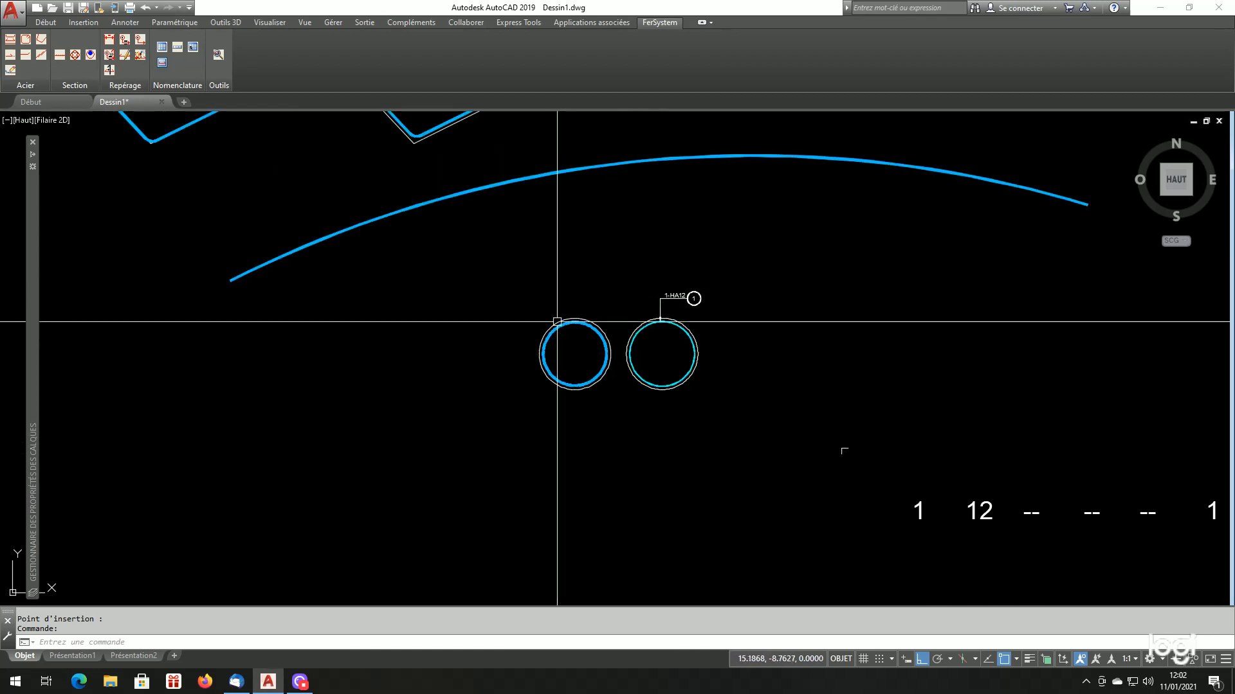
pyautogui.click(125, 41)
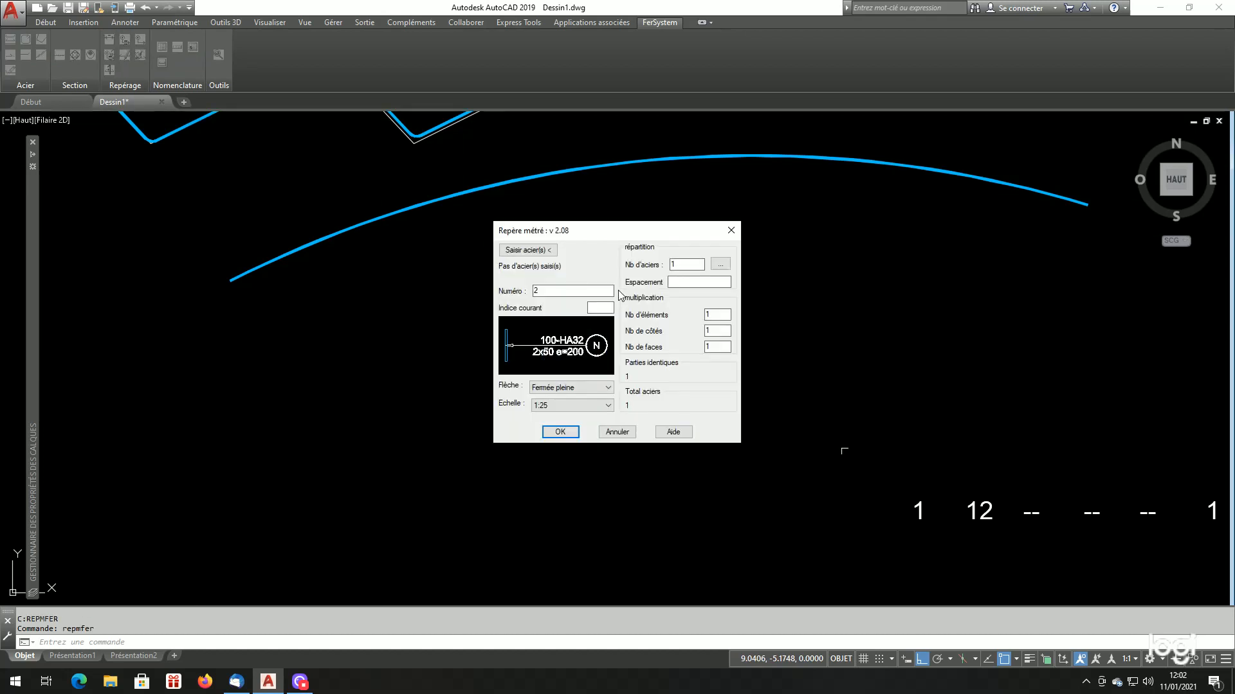
pyautogui.click(538, 252)
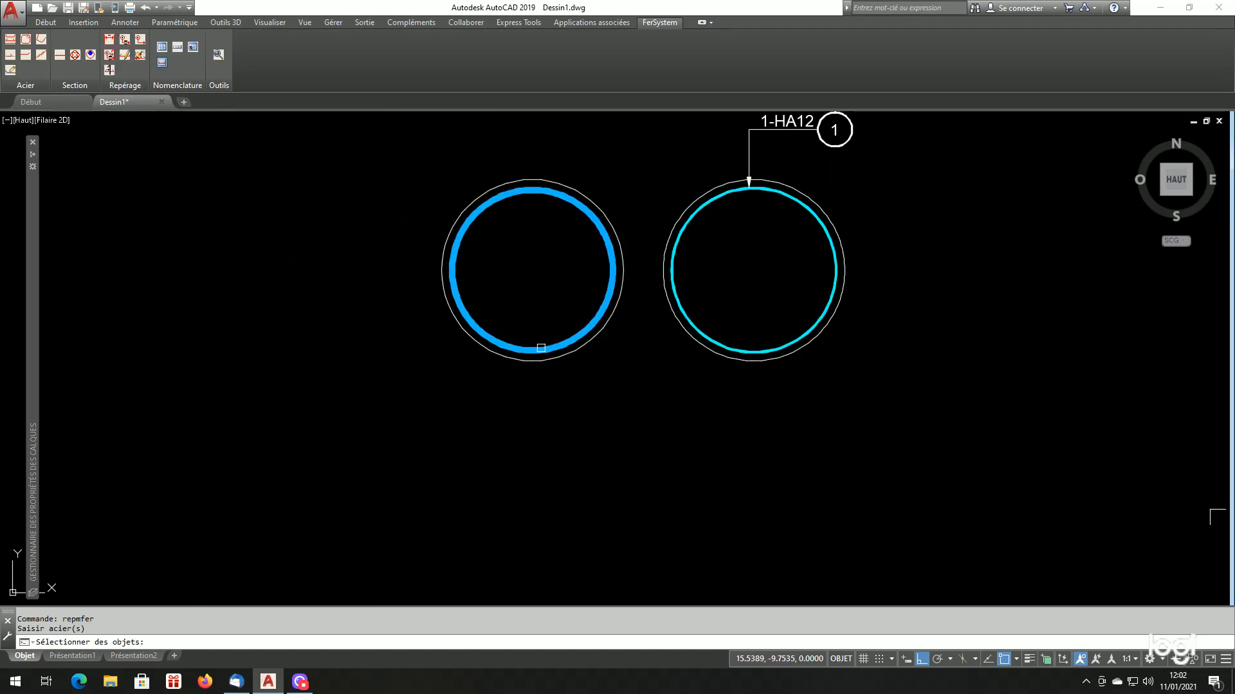
pyautogui.click(541, 350)
pyautogui.press('Return')
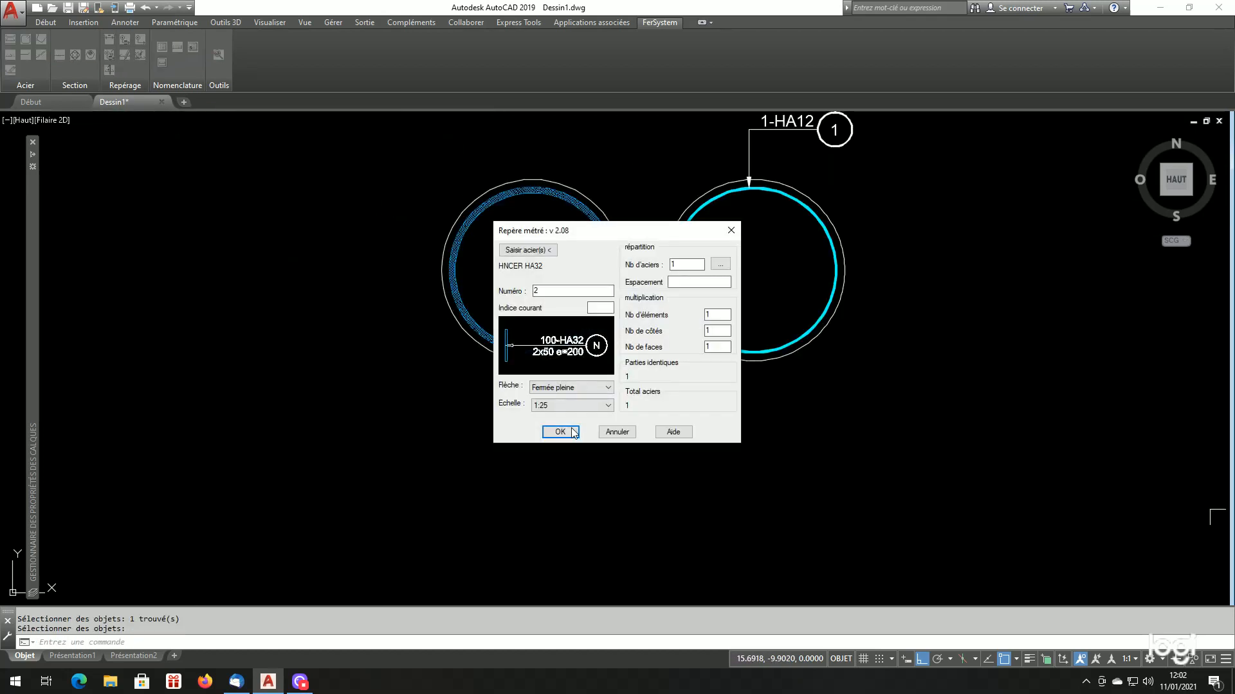
pyautogui.click(560, 432)
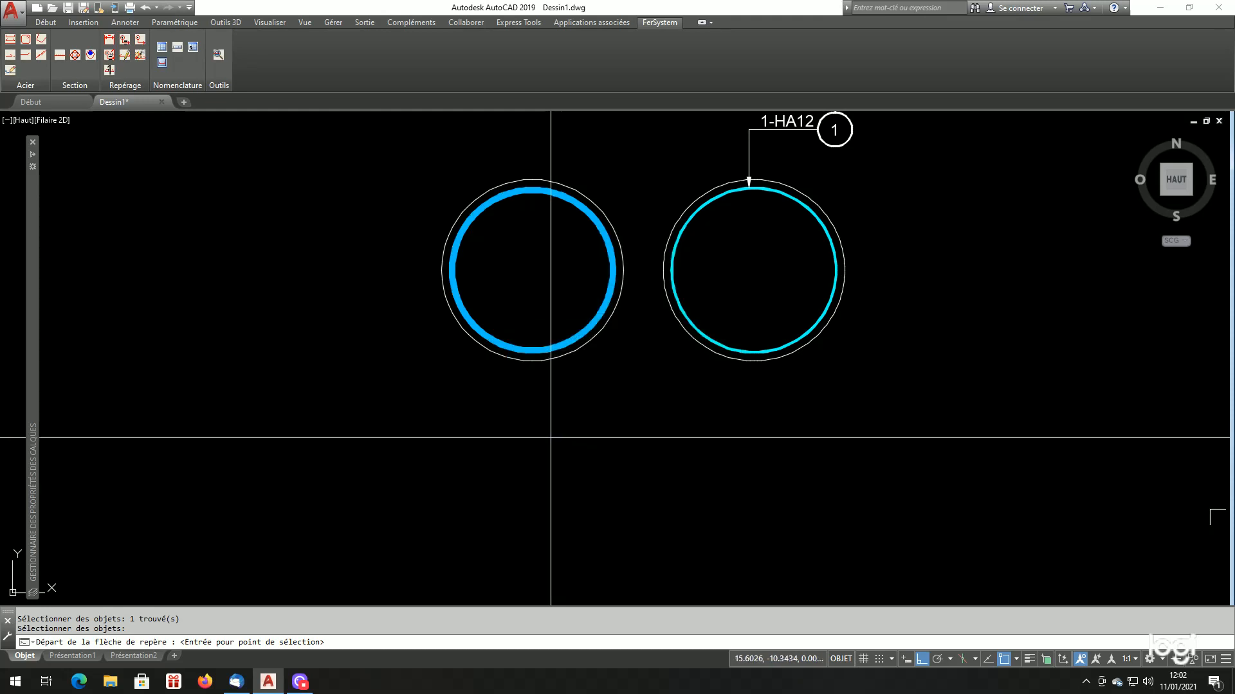
pyautogui.click(540, 353)
pyautogui.click(502, 416)
pyautogui.click(452, 437)
# Insert the single-bar schedule for mark 2 below the spiral bar's schedule entry
pyautogui.scroll(-8, 452, 437)
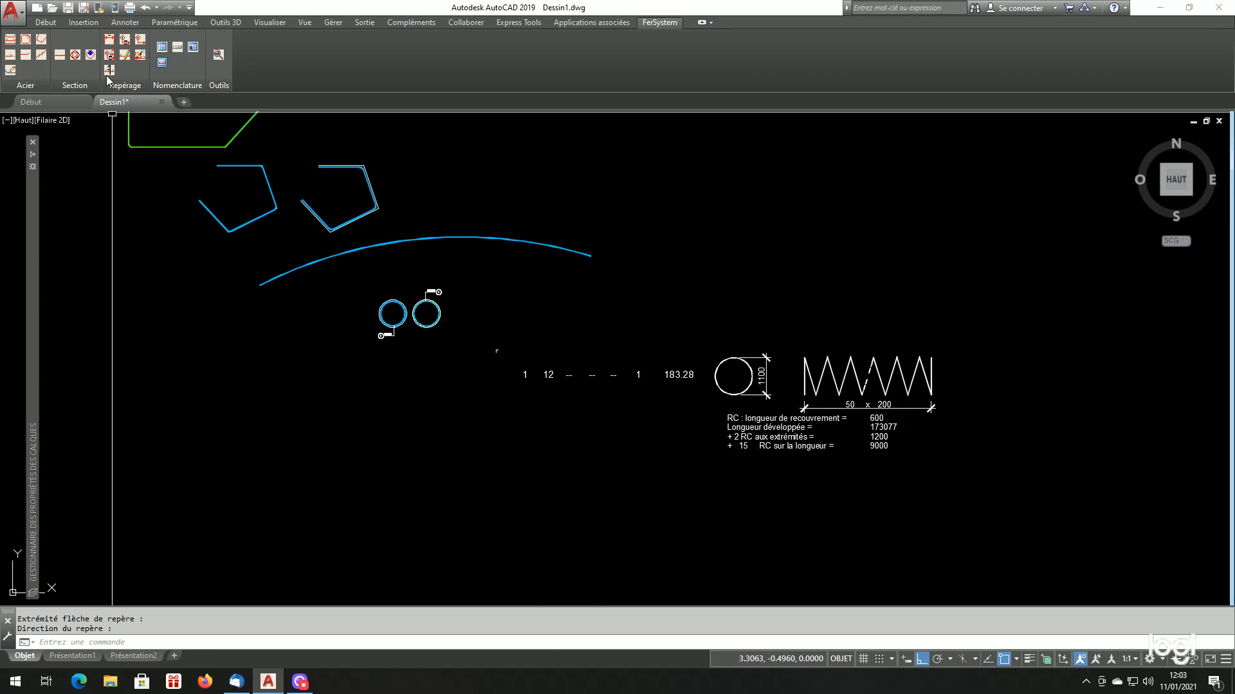
pyautogui.click(176, 48)
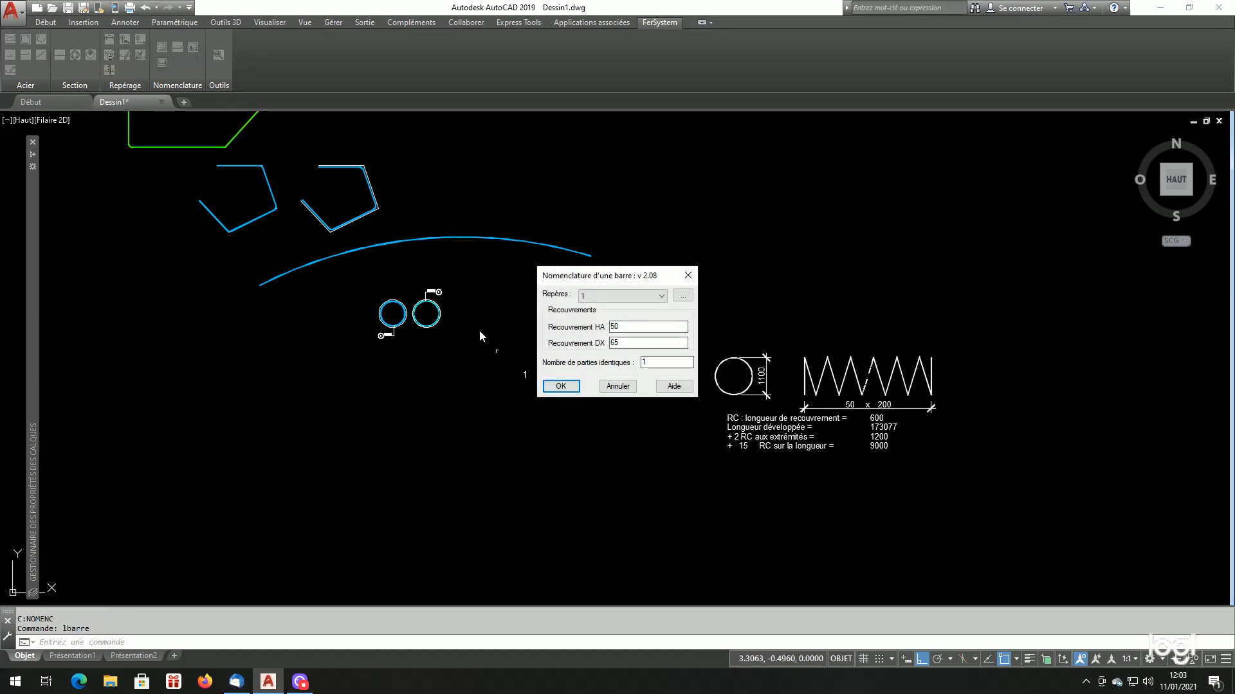
pyautogui.click(630, 296)
pyautogui.click(619, 317)
pyautogui.click(558, 390)
pyautogui.click(500, 535)
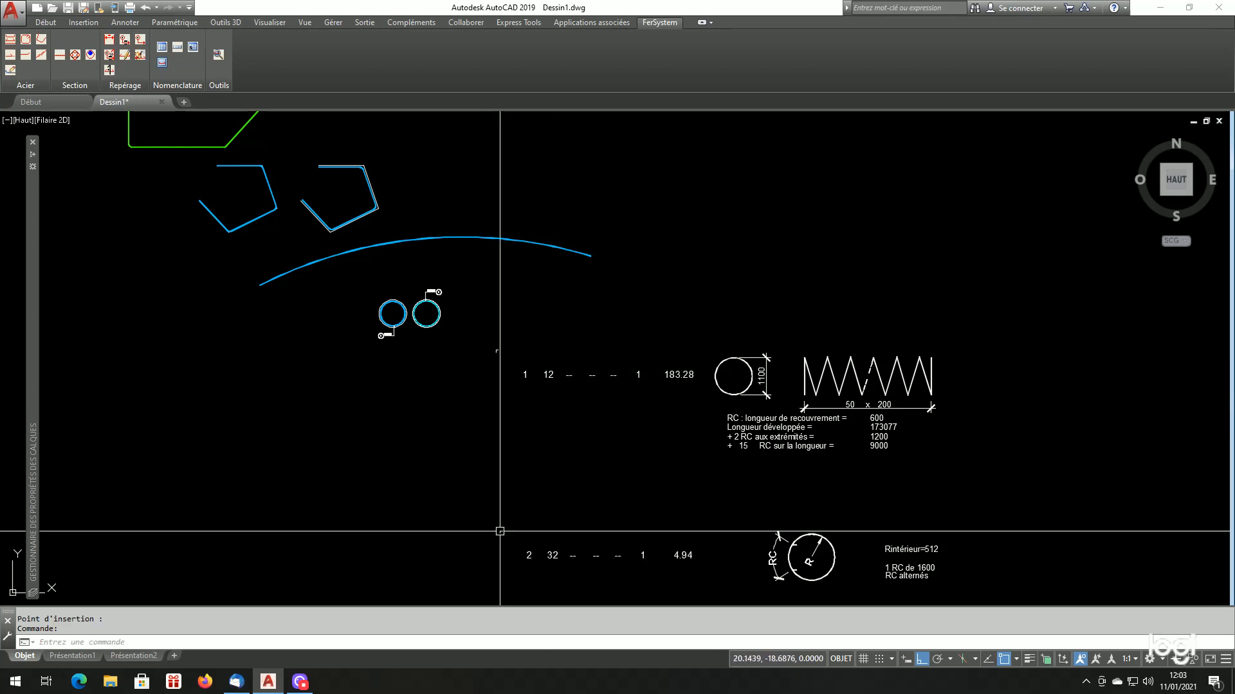
# Examine the hoop bar's schedule entry: its length, inner radius, overlap length and alternating-overlap note
pyautogui.scroll(-2, 532, 455)
pyautogui.scroll(4, 611, 527)
pyautogui.scroll(-2, 701, 534)
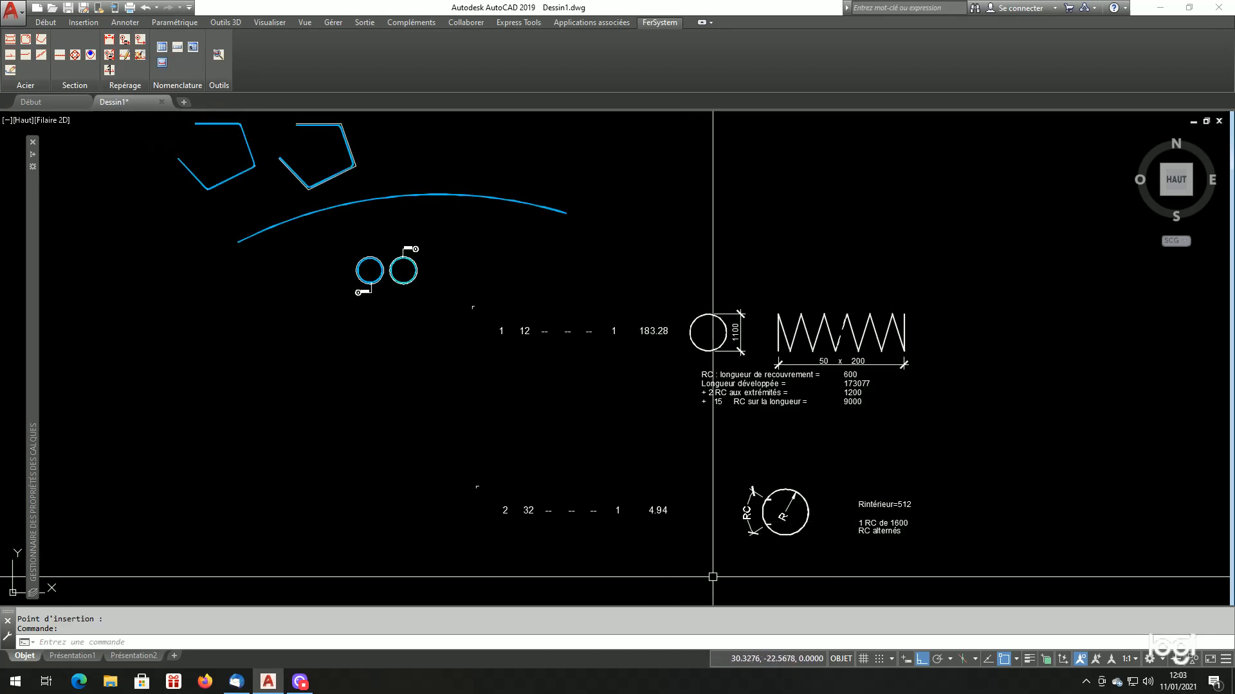
pyautogui.scroll(2, 870, 563)
pyautogui.scroll(3, 870, 562)
pyautogui.scroll(-4, 915, 546)
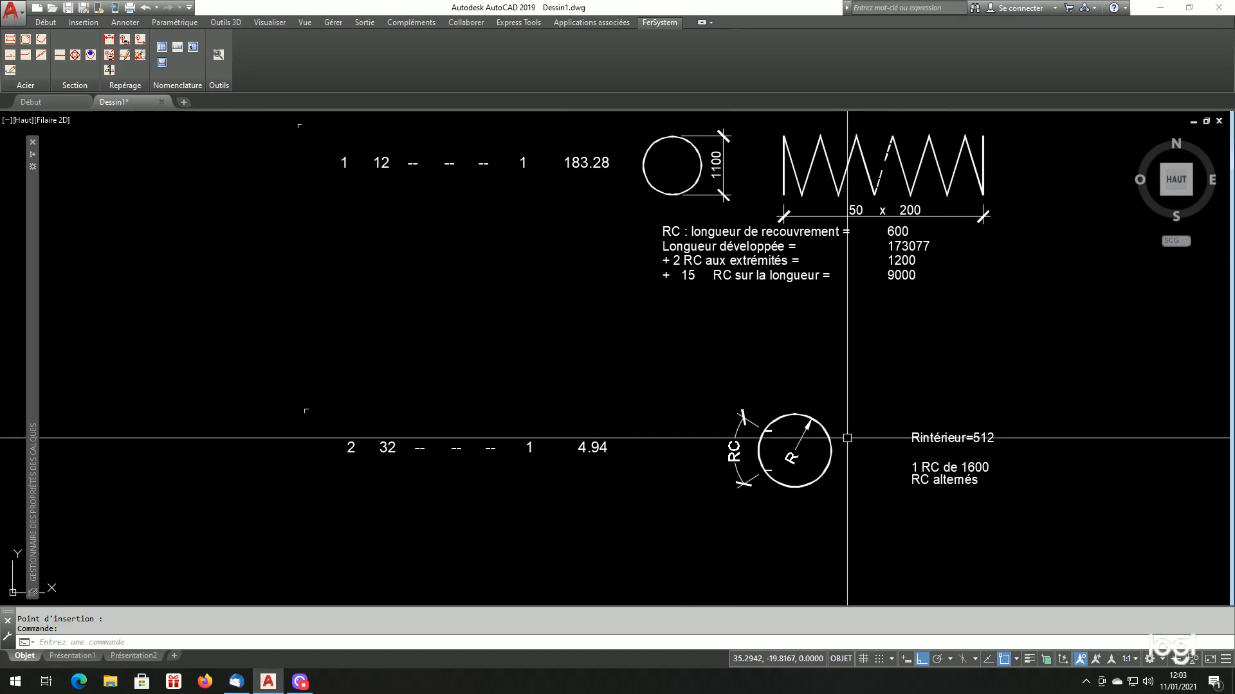
pyautogui.scroll(1, 827, 441)
pyautogui.scroll(-2, 818, 462)
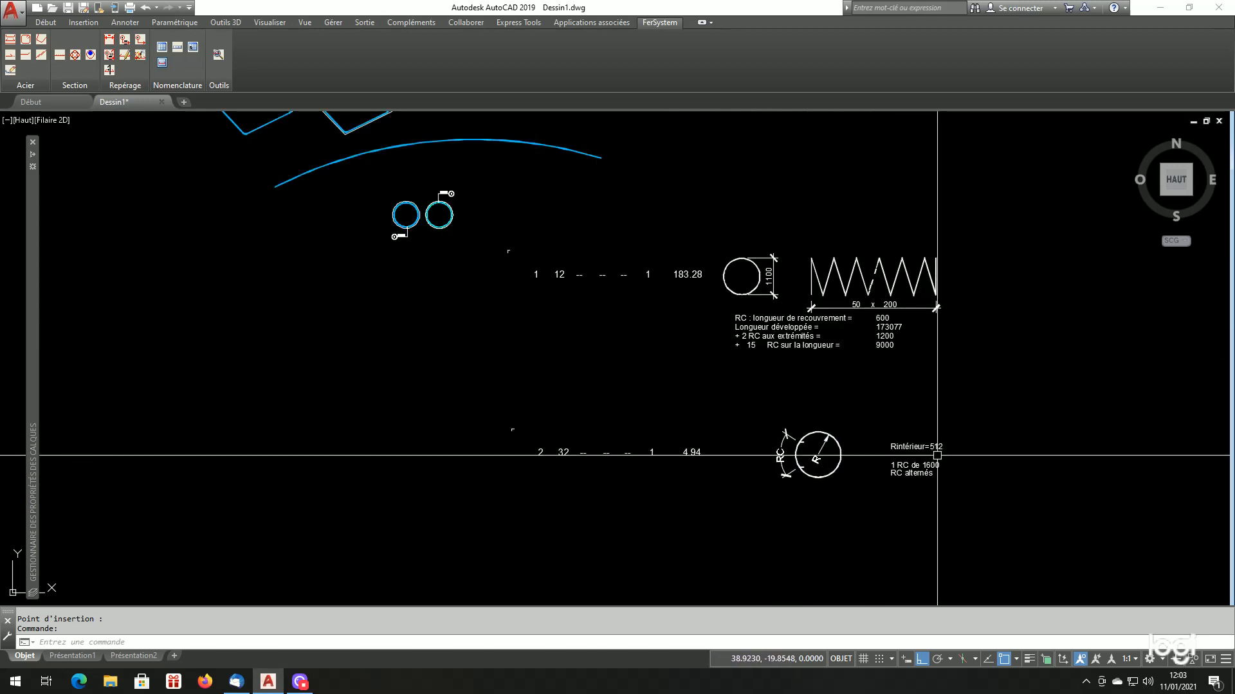
pyautogui.scroll(2, 900, 488)
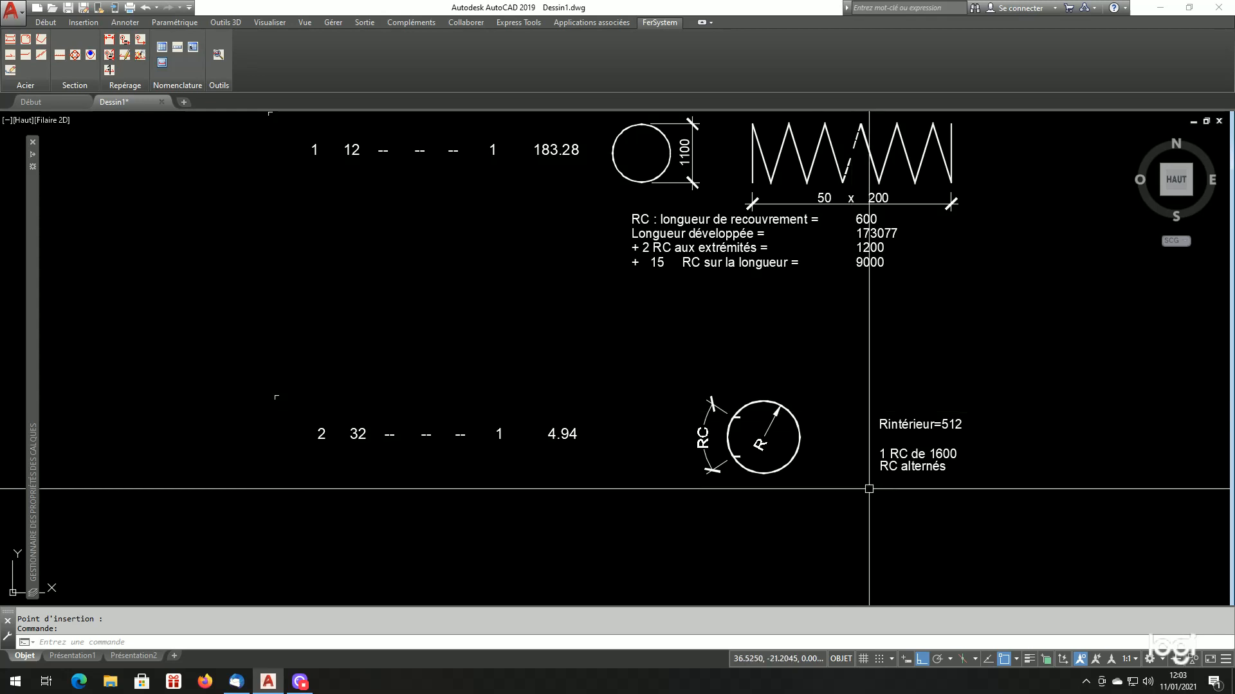
pyautogui.scroll(2, 900, 487)
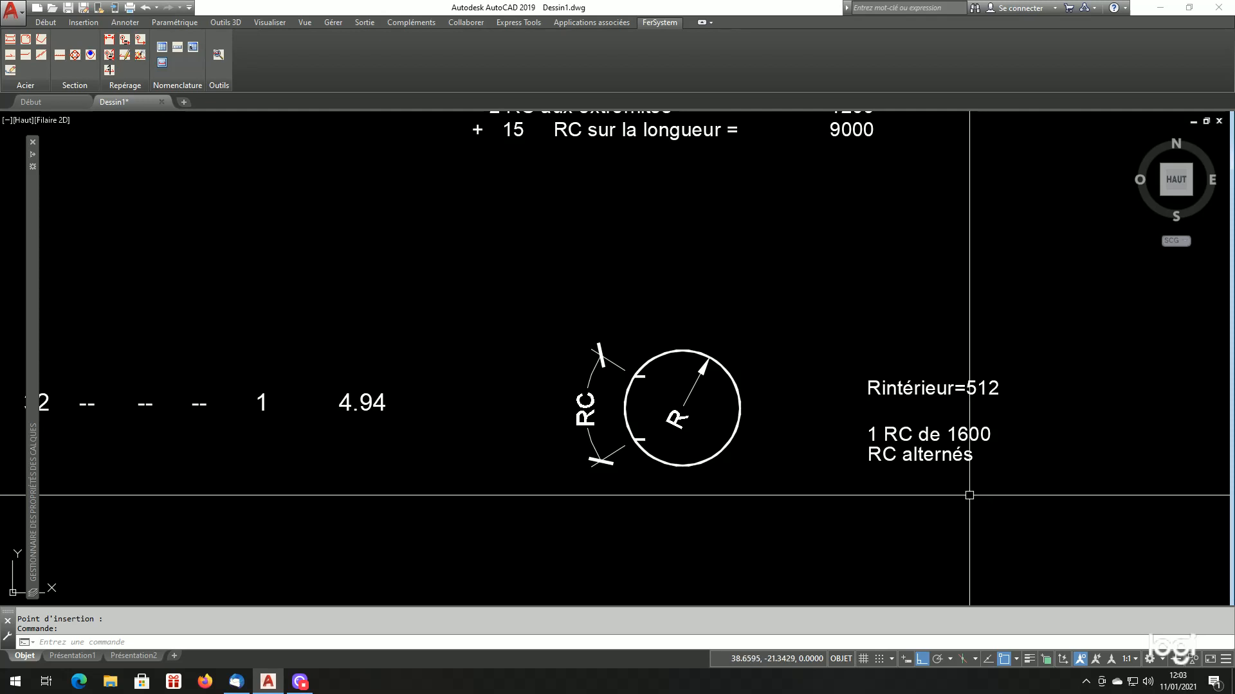
pyautogui.scroll(-5, 969, 495)
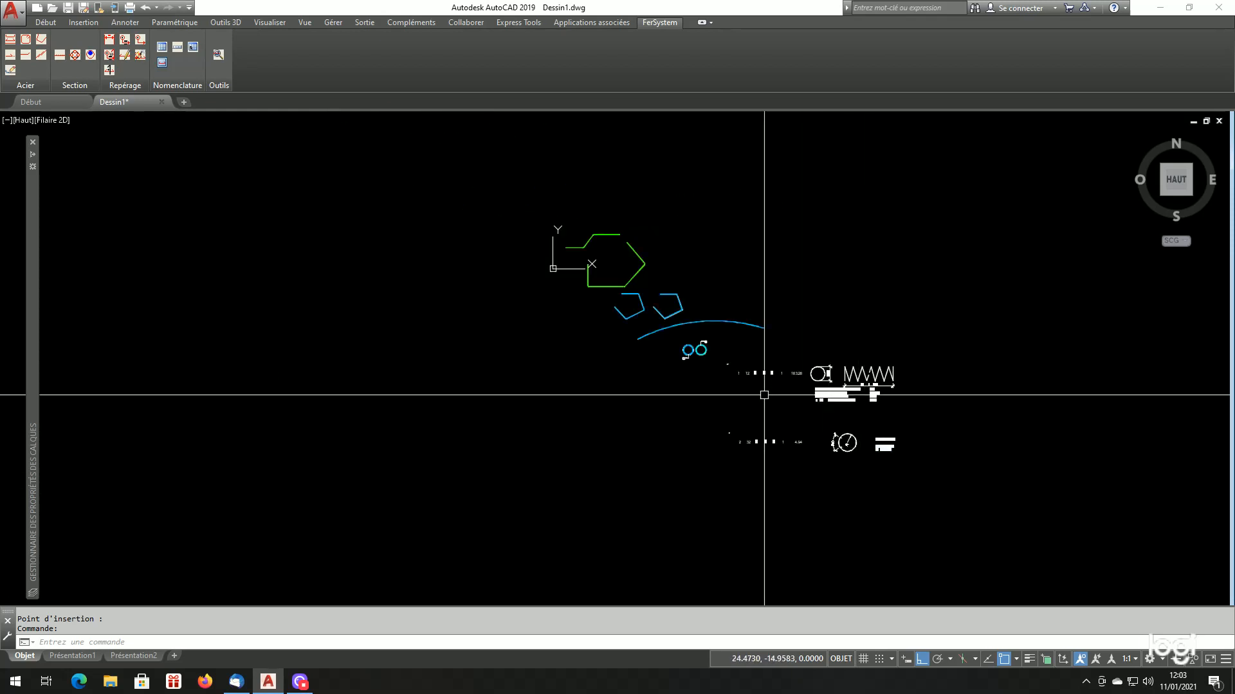
# Label the HA32 arc bar with a Repère métré mark 3, leader rising from the arc's crown and the mark pointing right
pyautogui.scroll(6, 693, 312)
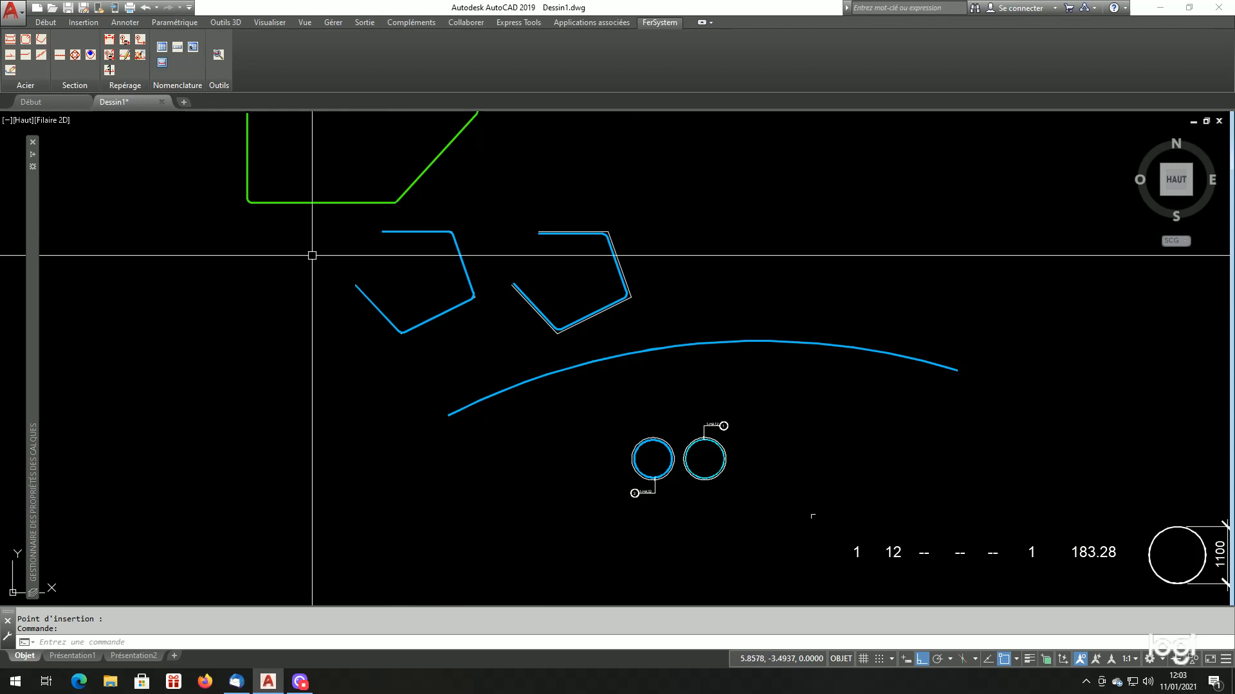
pyautogui.click(126, 40)
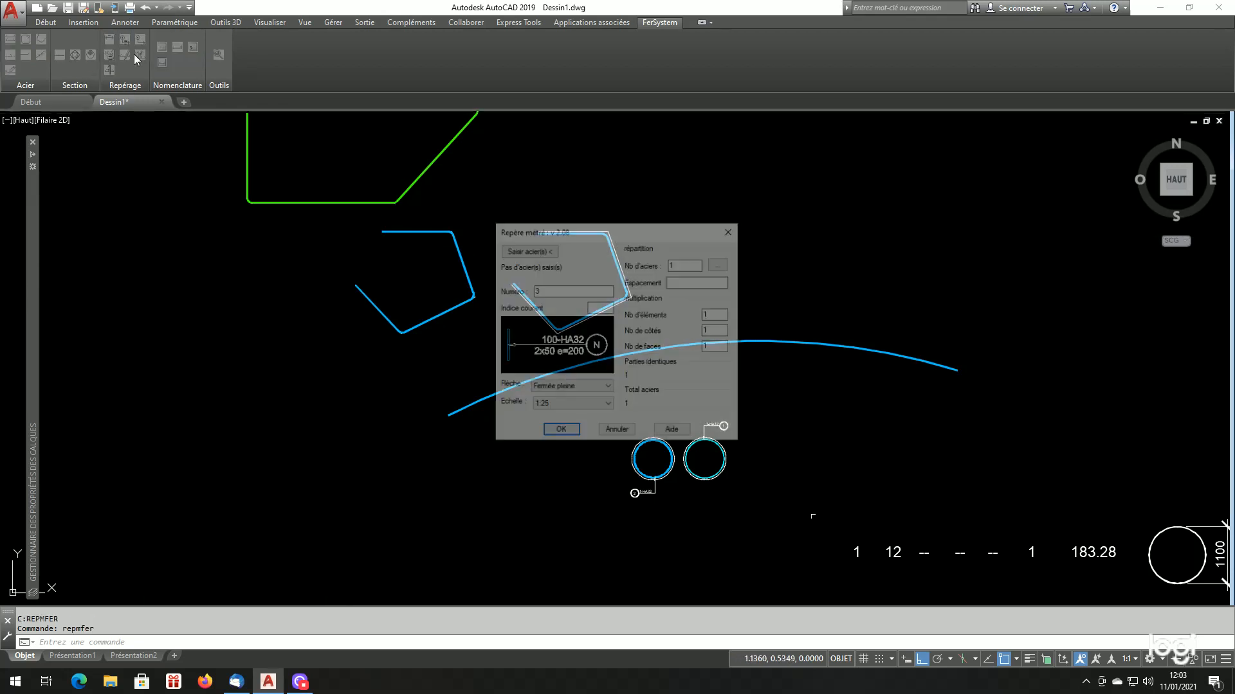
pyautogui.click(528, 250)
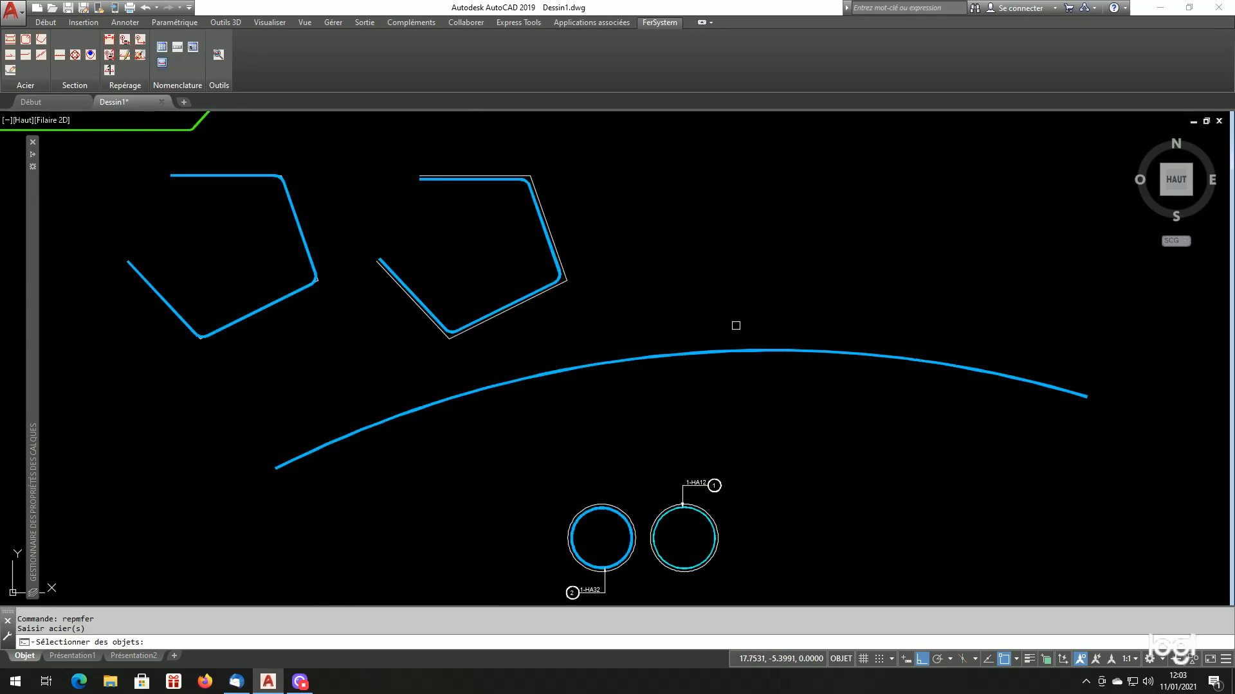
pyautogui.press('Return')
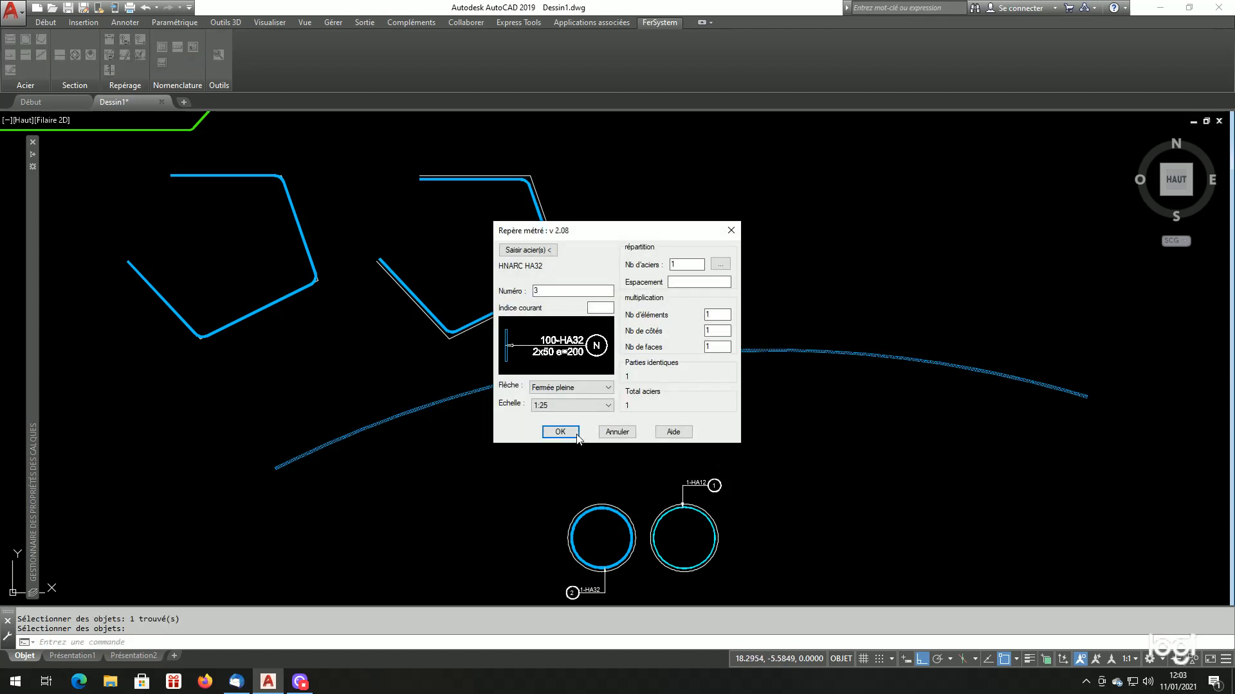
pyautogui.click(575, 438)
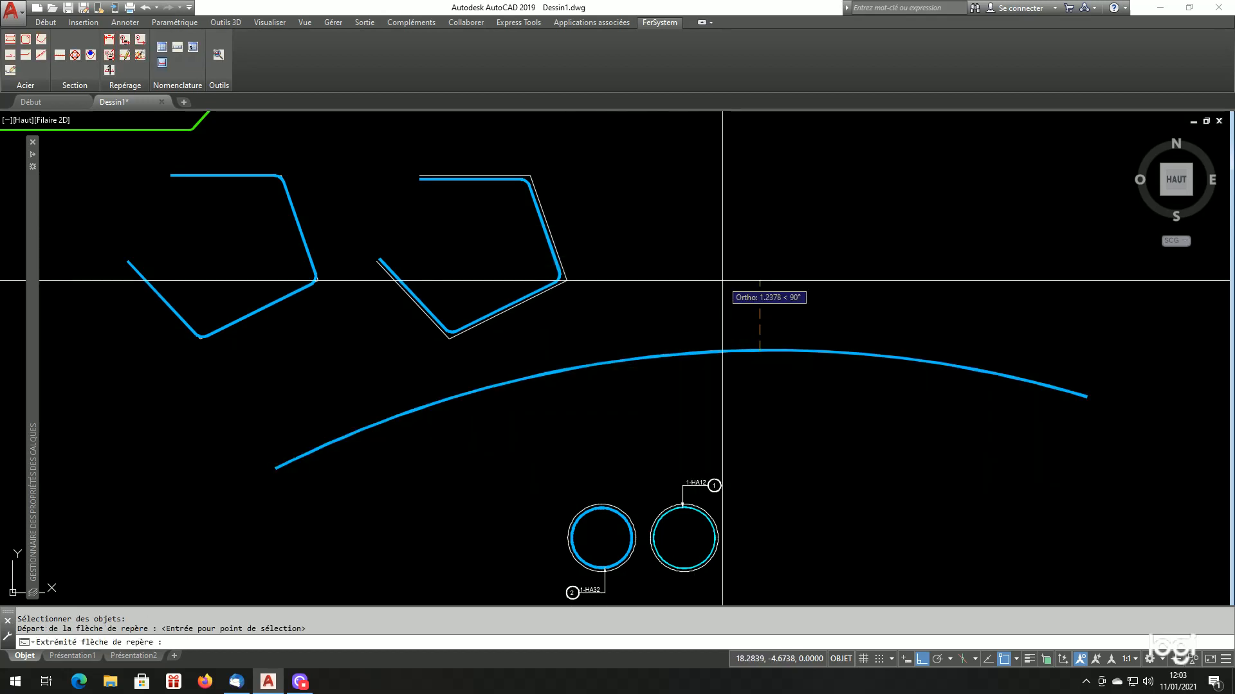
pyautogui.click(739, 350)
pyautogui.click(760, 281)
pyautogui.scroll(-6, 688, 308)
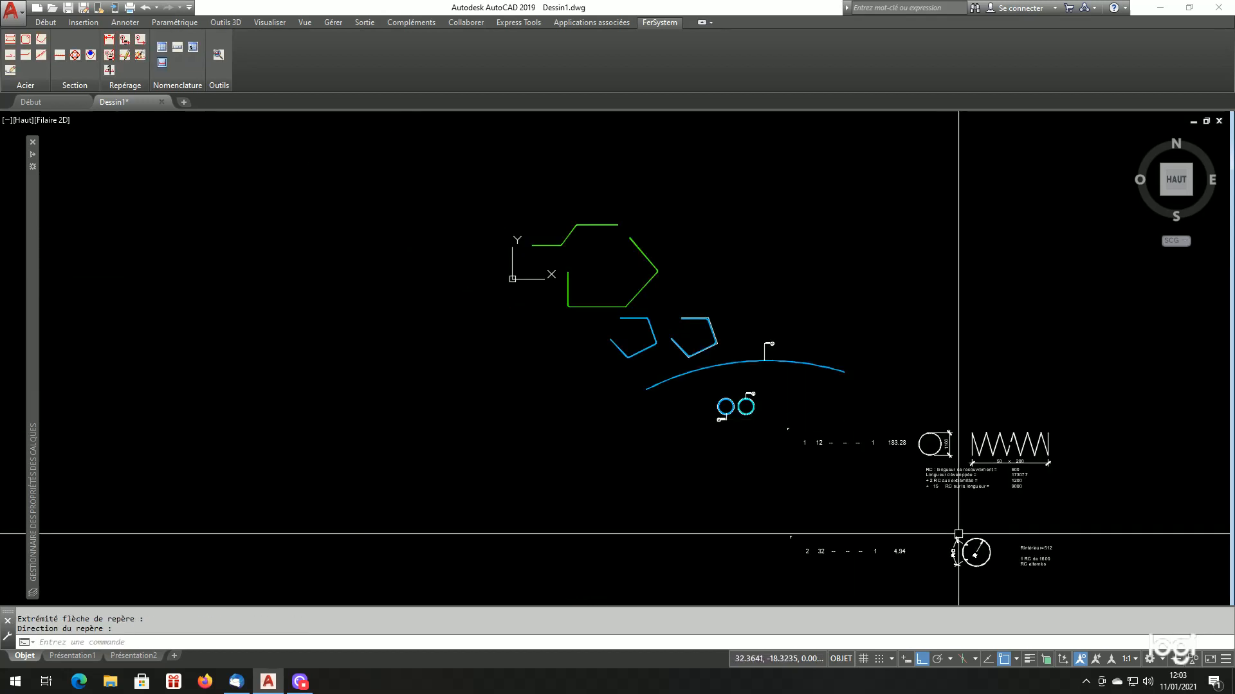
pyautogui.scroll(2, 858, 384)
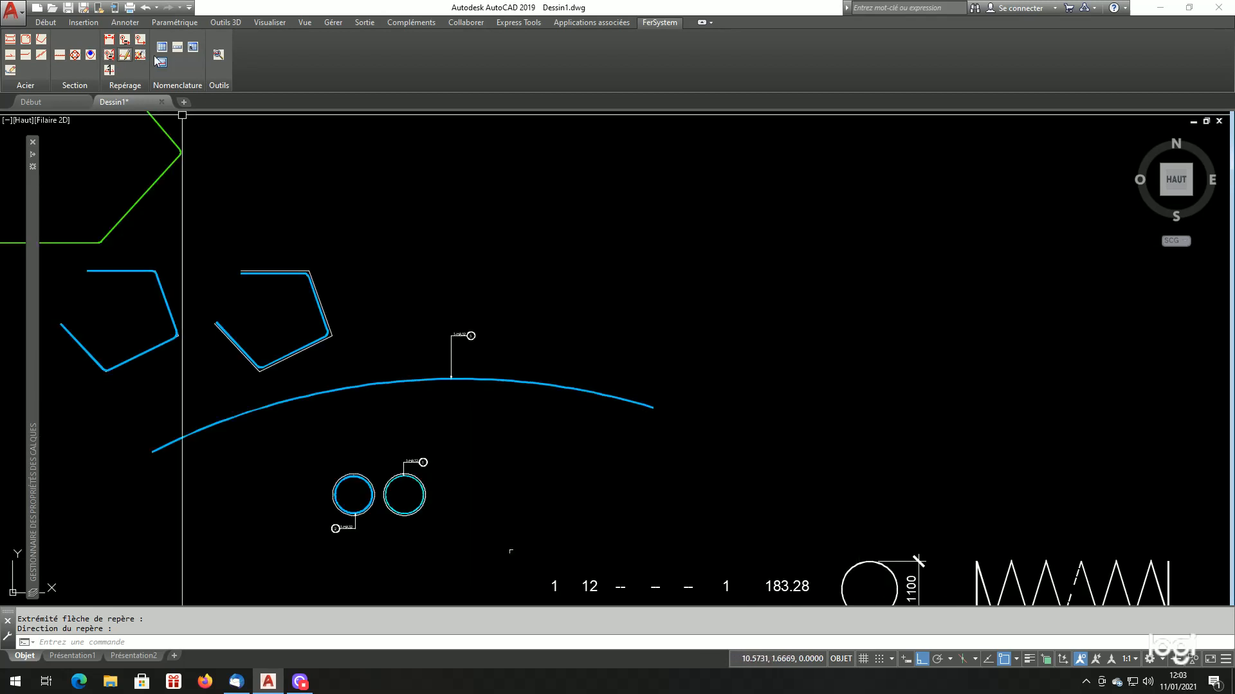
pyautogui.click(179, 51)
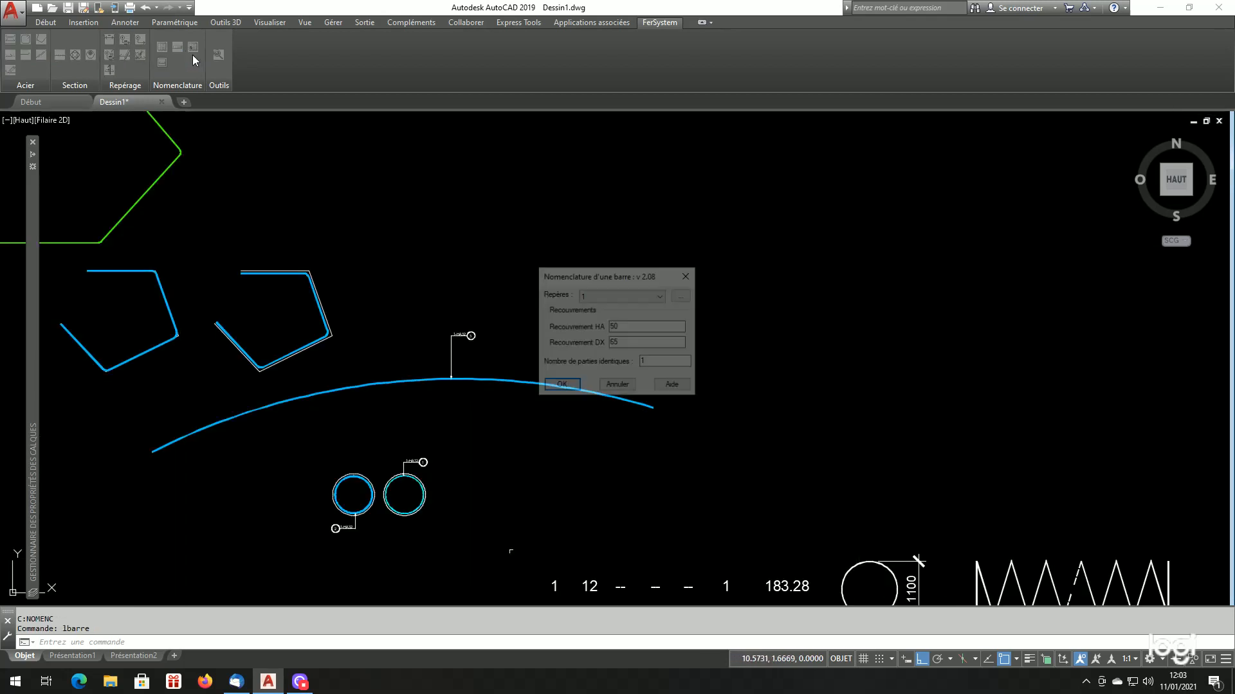
pyautogui.click(572, 386)
pyautogui.click(766, 290)
pyautogui.scroll(-4, 592, 361)
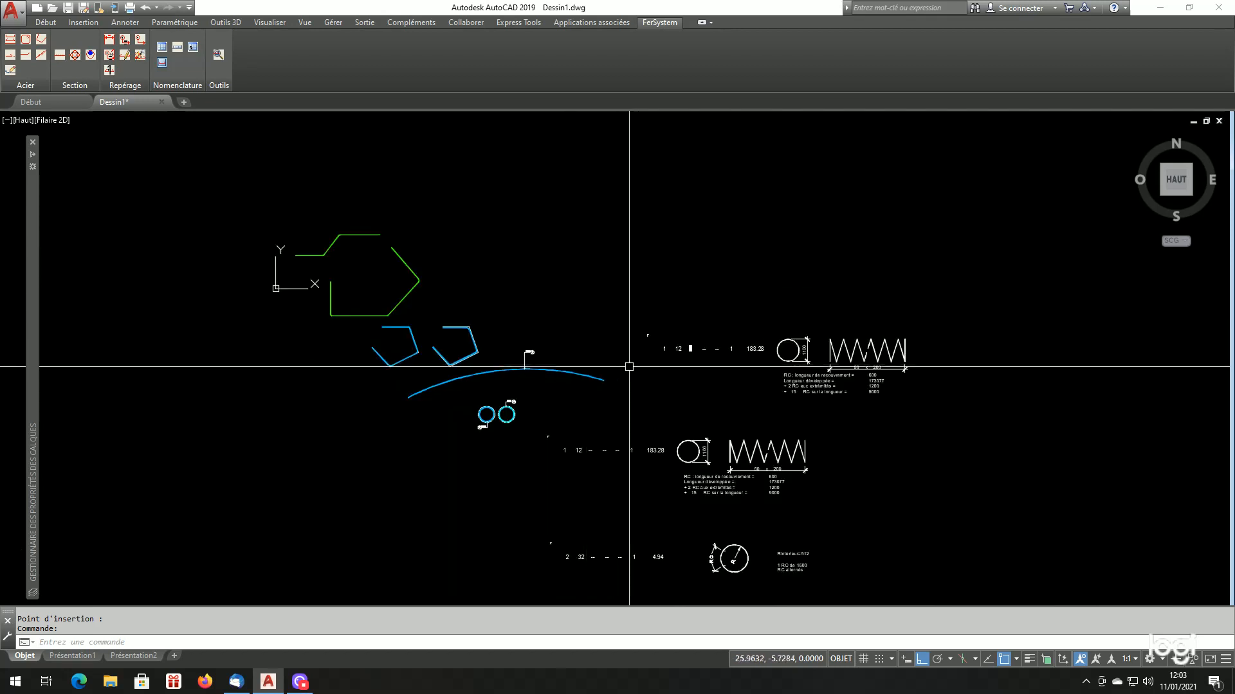
pyautogui.scroll(2, 640, 356)
pyautogui.click(704, 344)
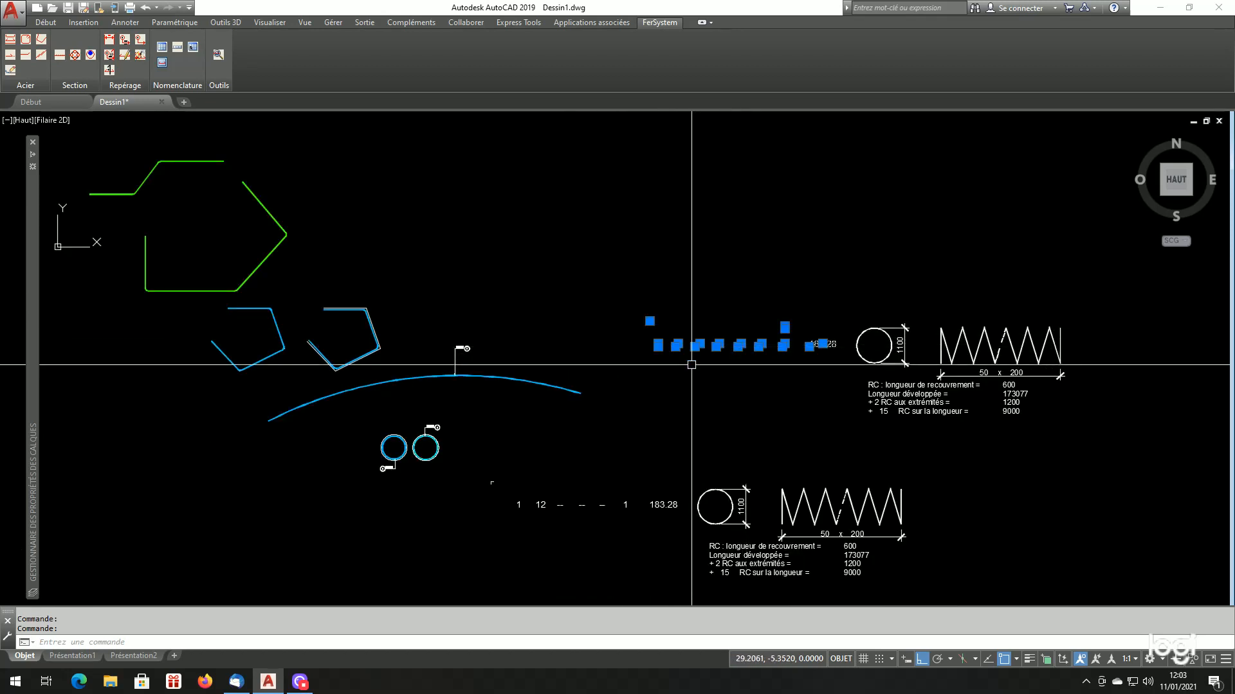
pyautogui.write('ef')
pyautogui.press('Return')
pyautogui.press('Return')
pyautogui.click(1056, 295)
pyautogui.click(883, 379)
pyautogui.press('Return')
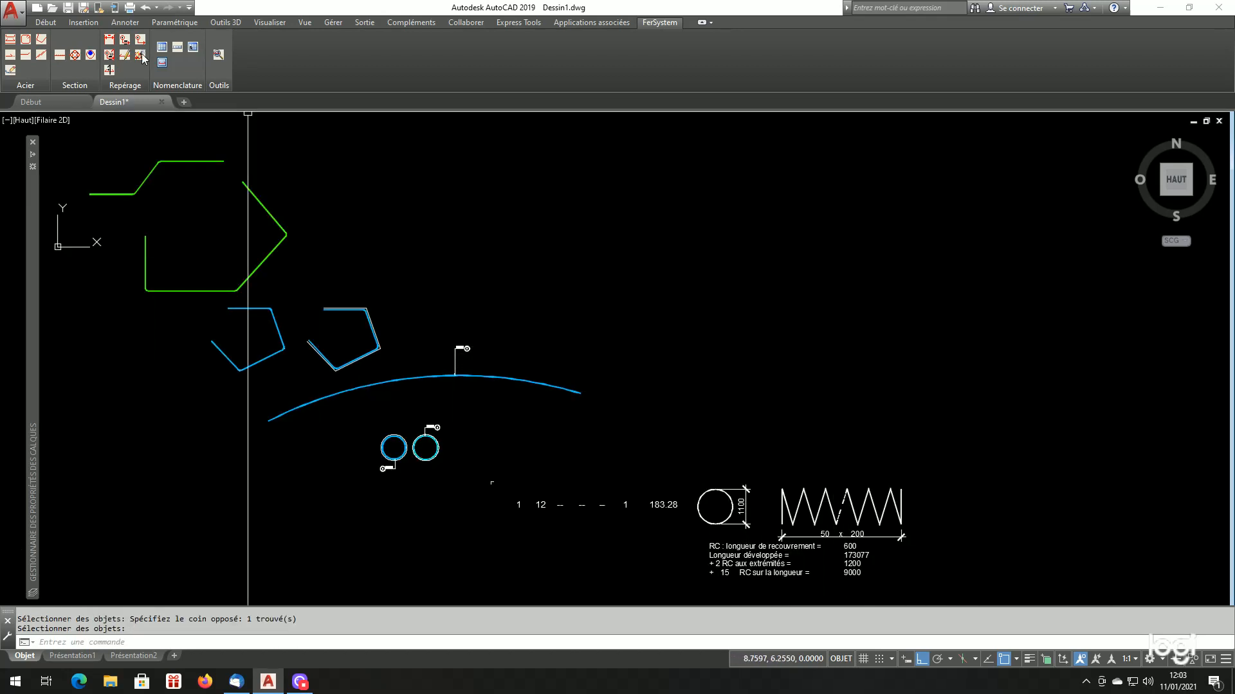
# Insert the single-bar schedule for mark 3 to the right of the arc bar, above the spiral bar's schedule entry
pyautogui.click(178, 48)
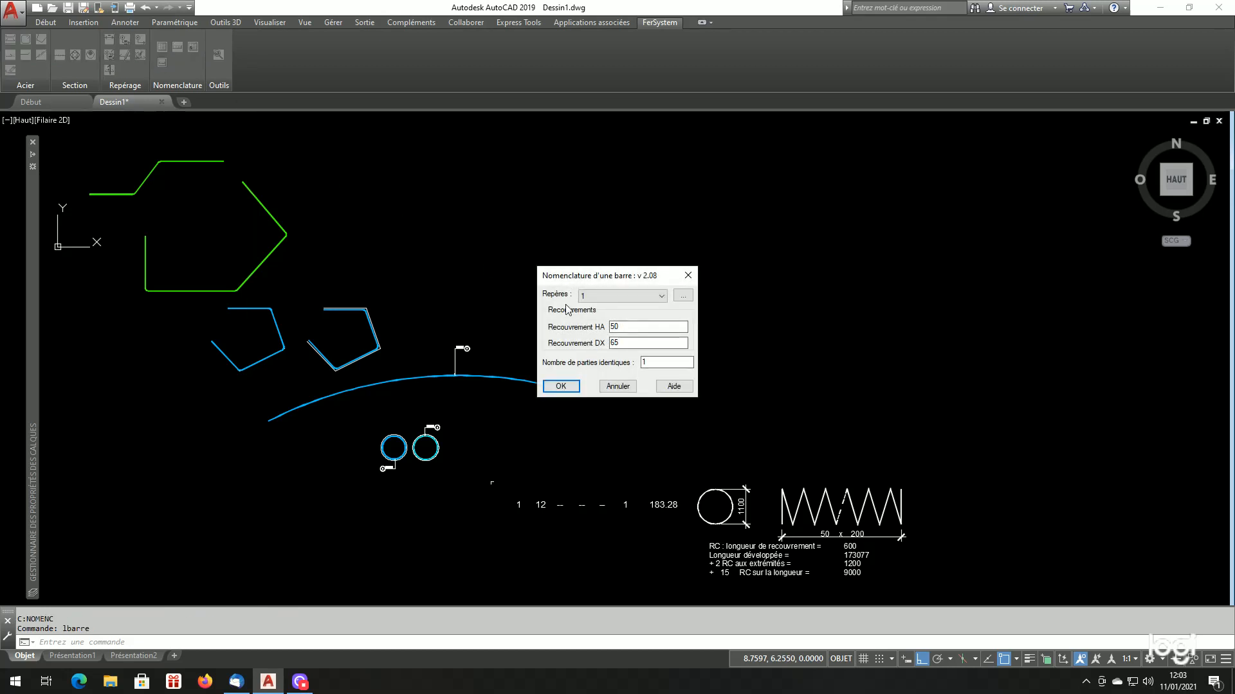
pyautogui.click(570, 389)
pyautogui.scroll(2, 571, 389)
pyautogui.scroll(-4, 643, 322)
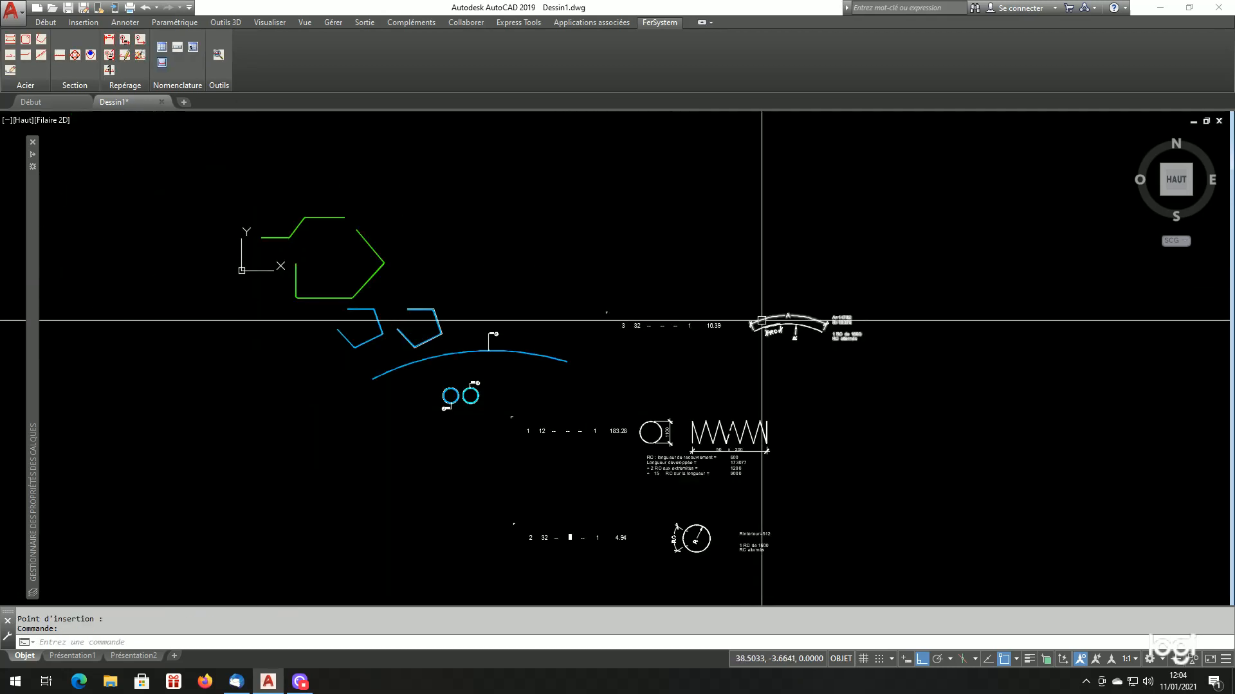
# Examine the arc bar's schedule entry: its total length, developed length A, radius R, overlap length and alternating-overlap note
pyautogui.scroll(3, 761, 321)
pyautogui.scroll(-3, 750, 333)
pyautogui.scroll(2, 707, 385)
pyautogui.scroll(1, 452, 335)
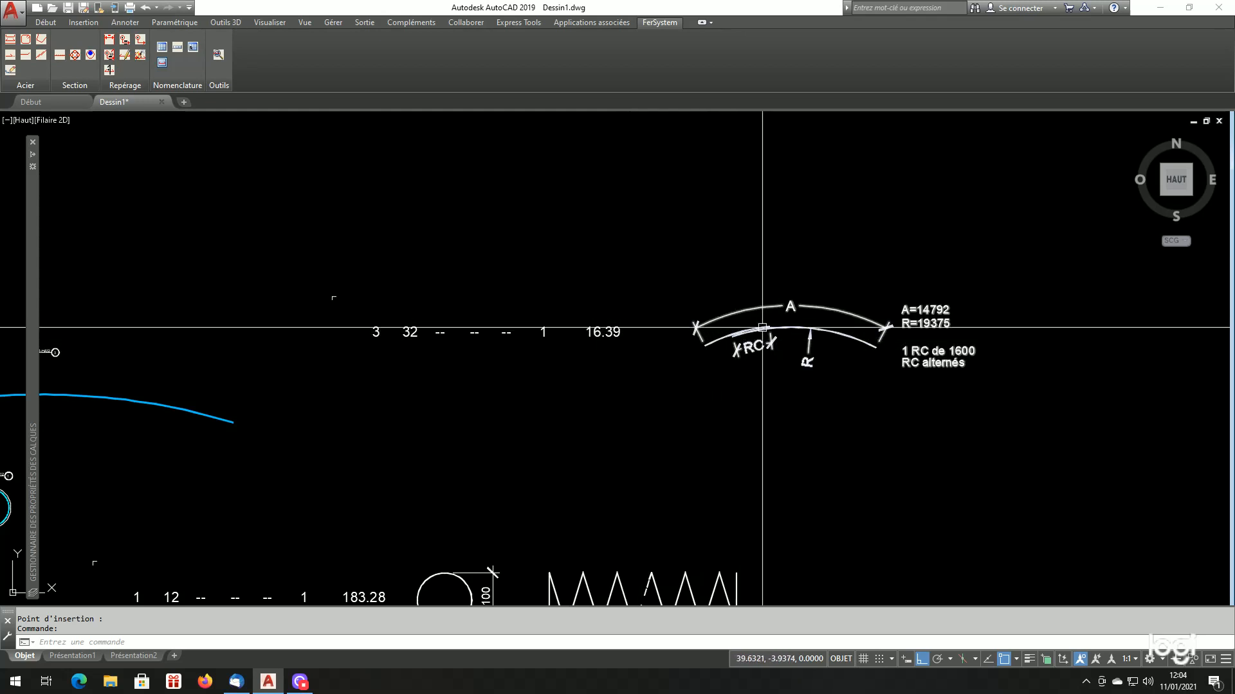
pyautogui.scroll(2, 858, 357)
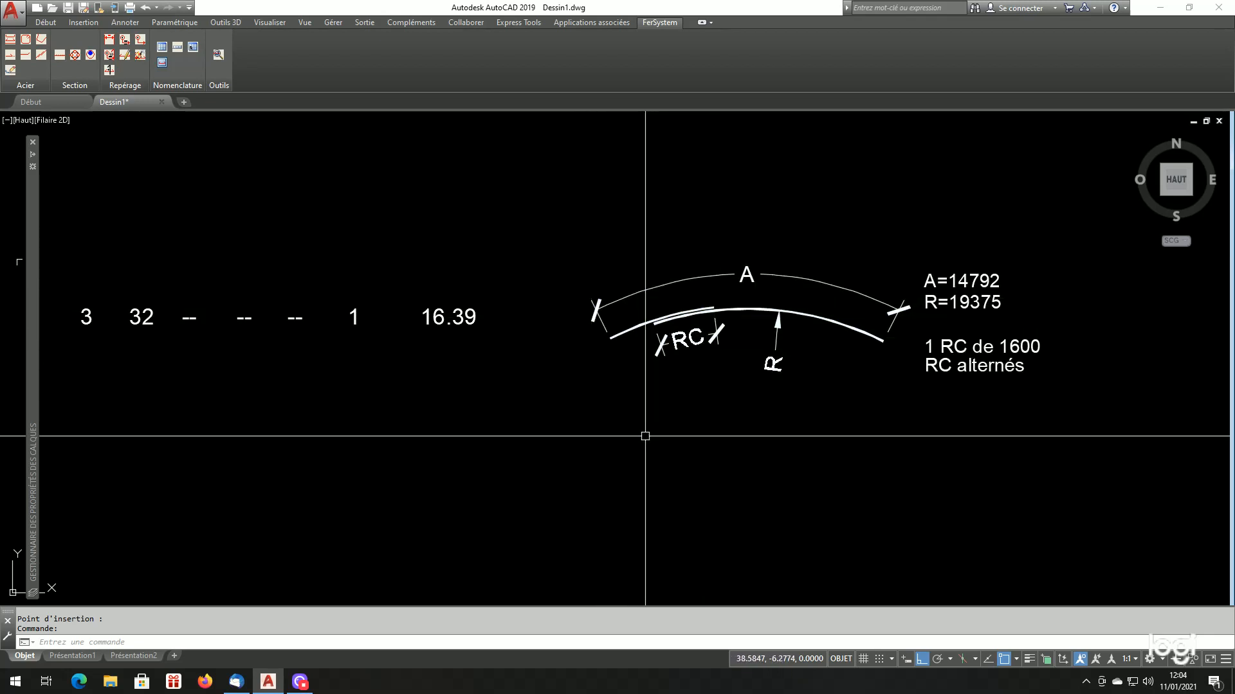
pyautogui.scroll(-1, 926, 390)
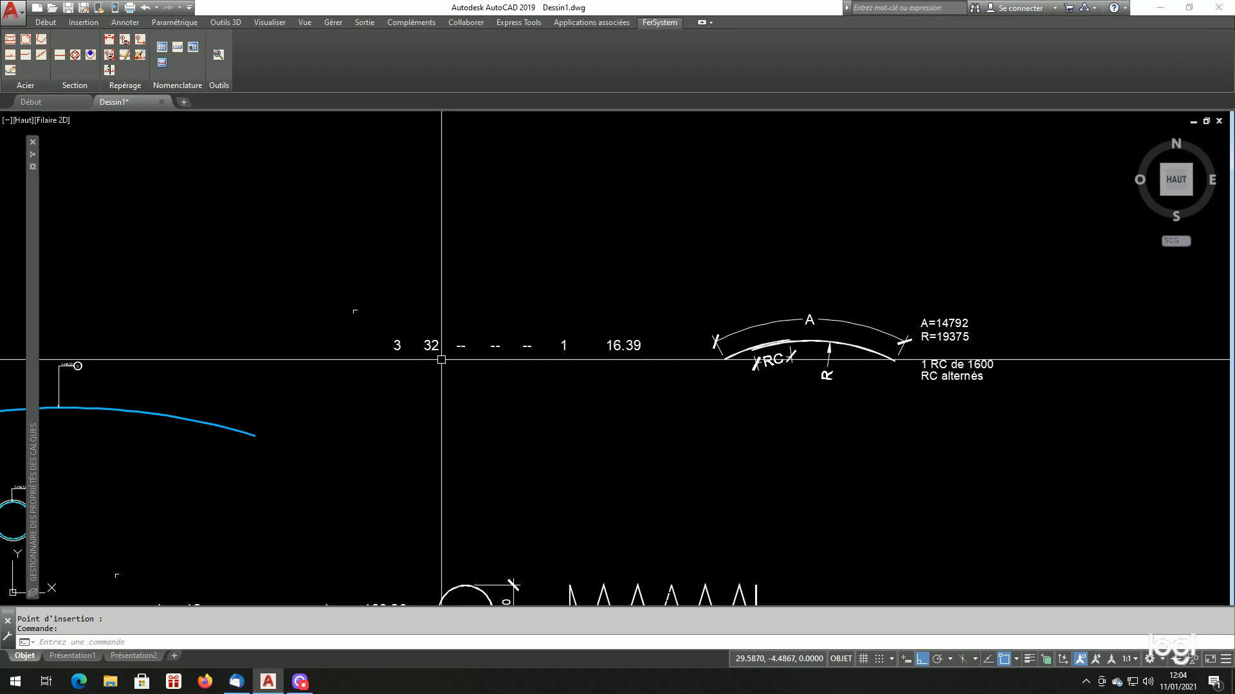
pyautogui.scroll(4, 997, 389)
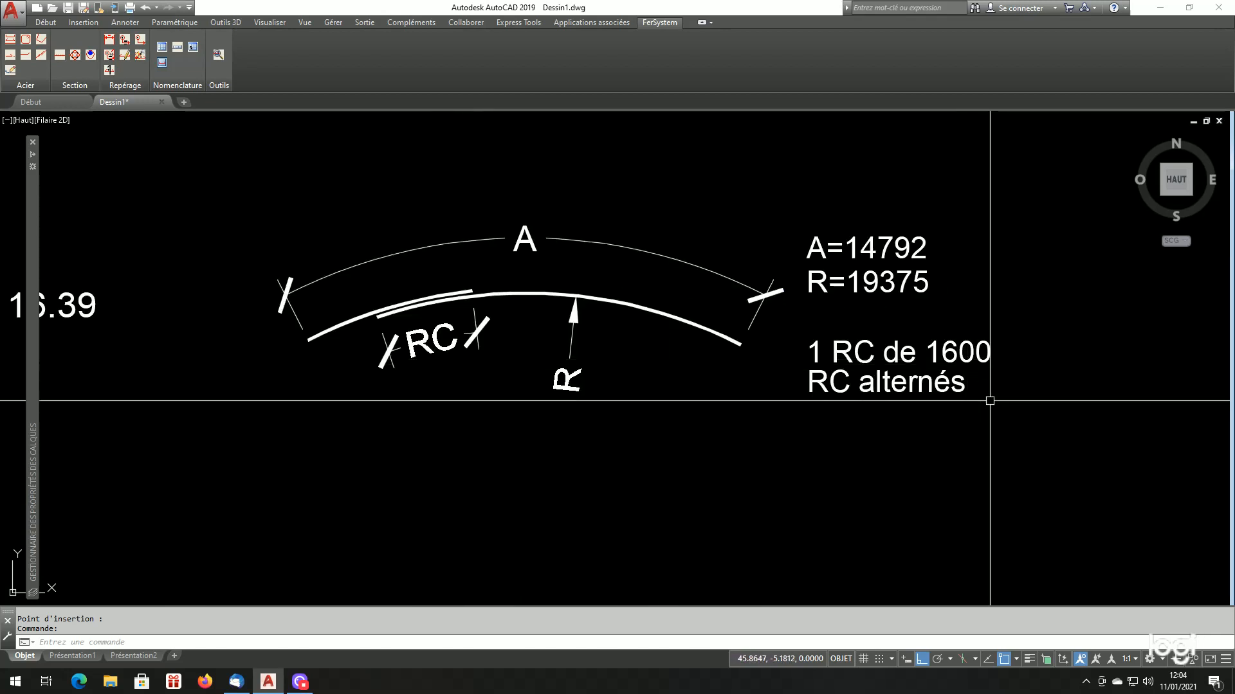
pyautogui.scroll(-4, 964, 400)
pyautogui.scroll(2, 974, 403)
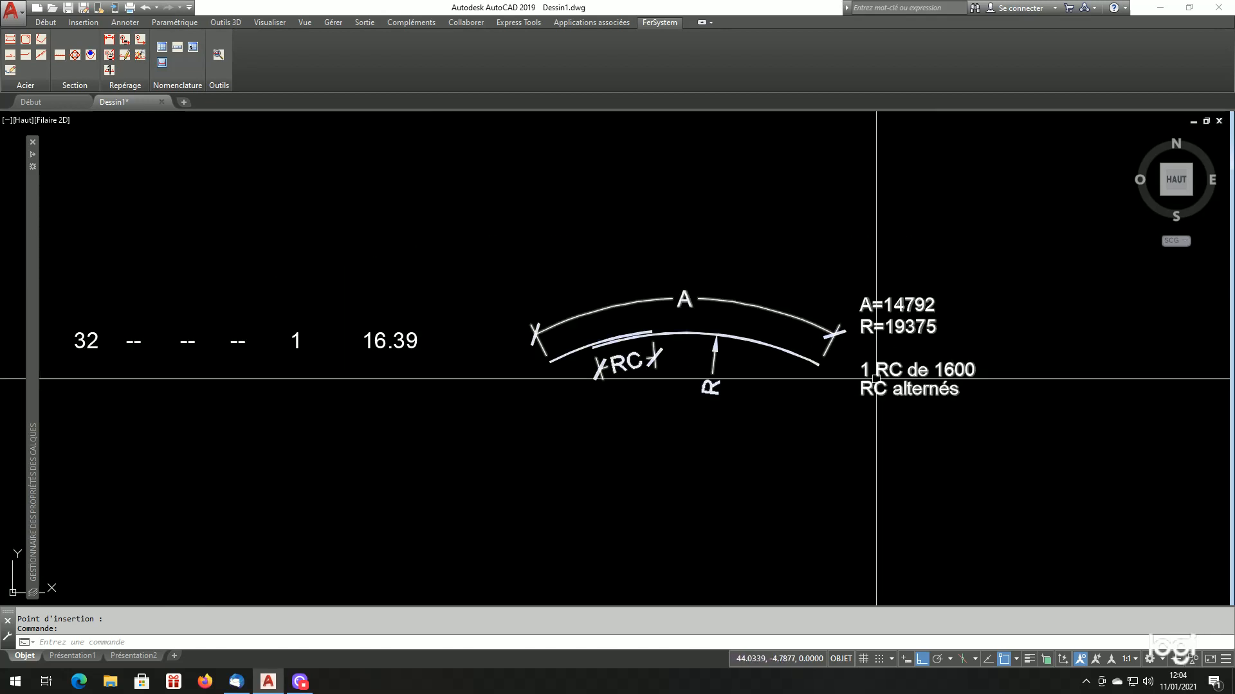
pyautogui.scroll(2, 806, 378)
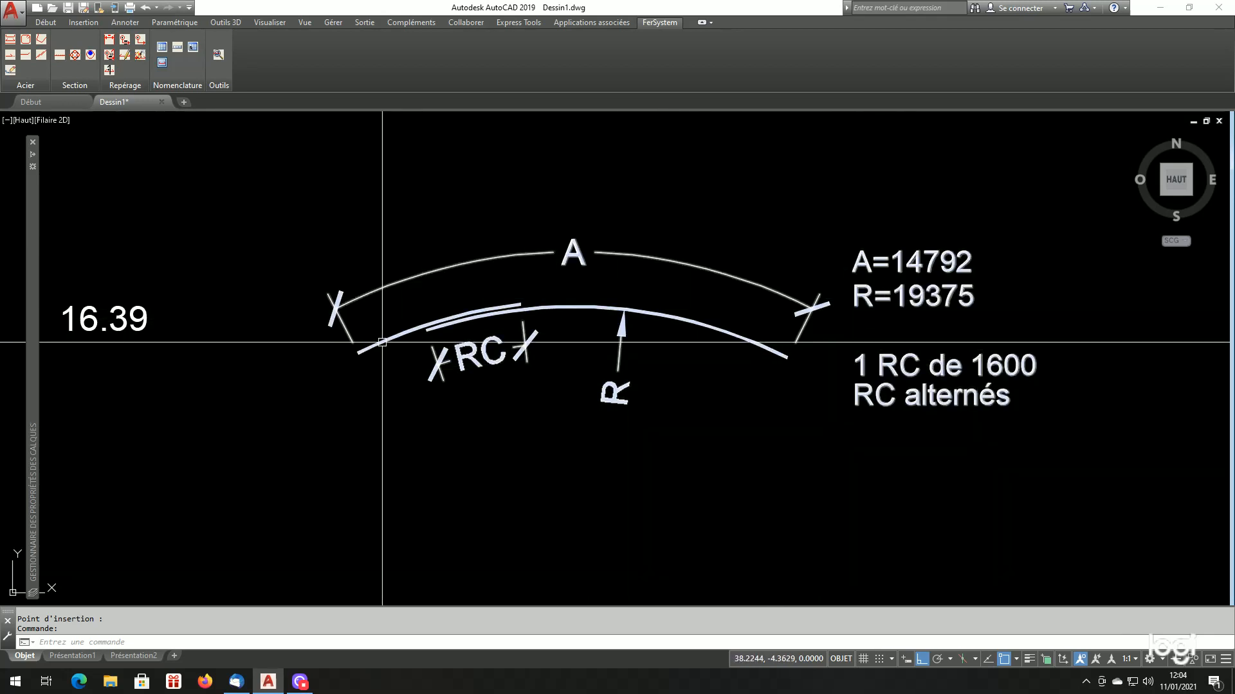
pyautogui.scroll(-2, 777, 339)
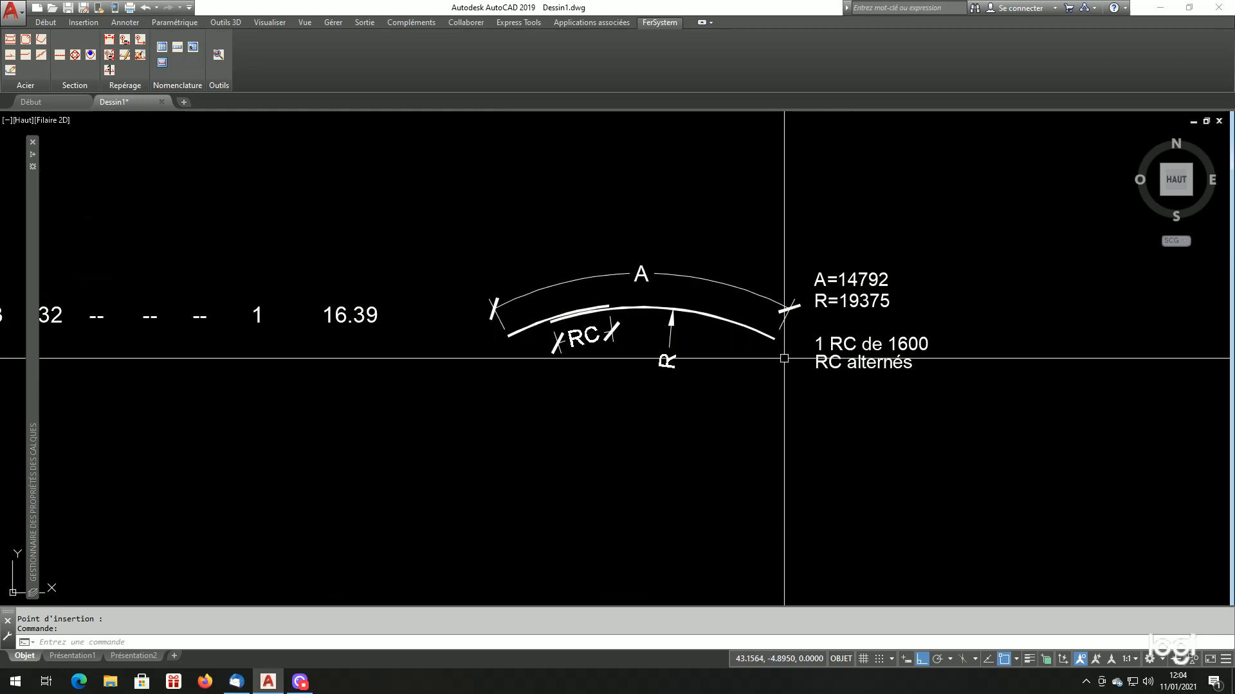
pyautogui.scroll(-3, 776, 339)
pyautogui.scroll(2, 700, 364)
pyautogui.scroll(-2, 755, 391)
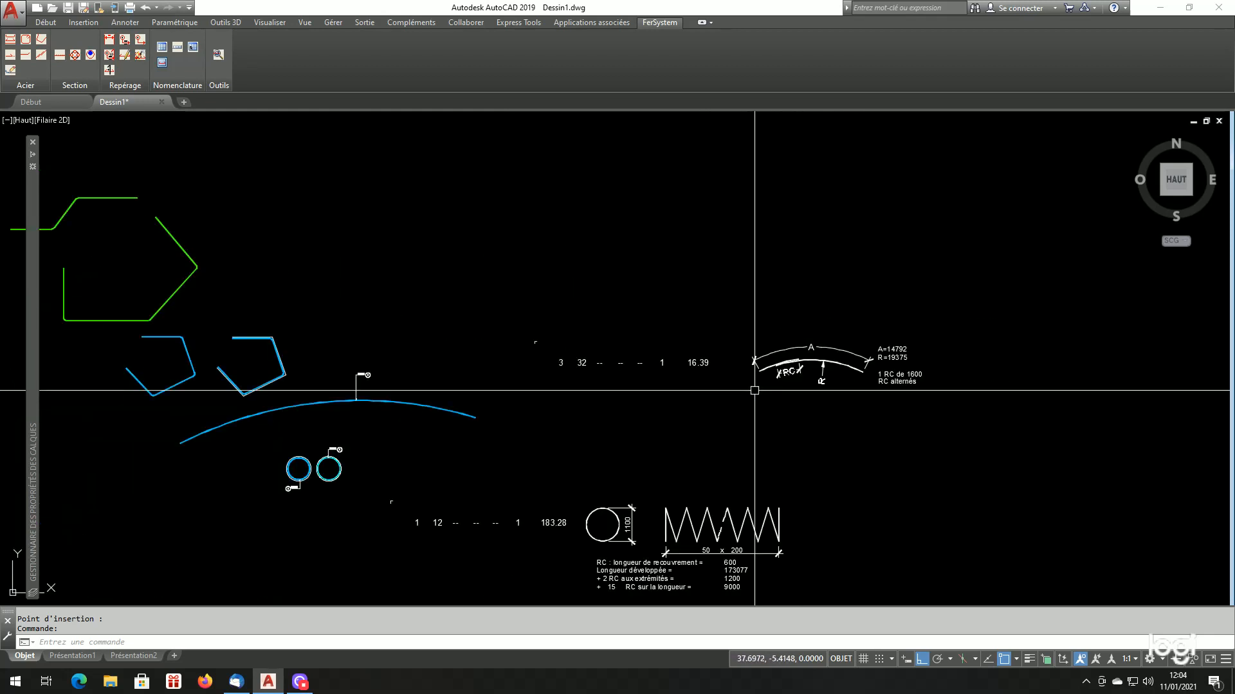
pyautogui.scroll(2, 754, 390)
pyautogui.scroll(-2, 627, 350)
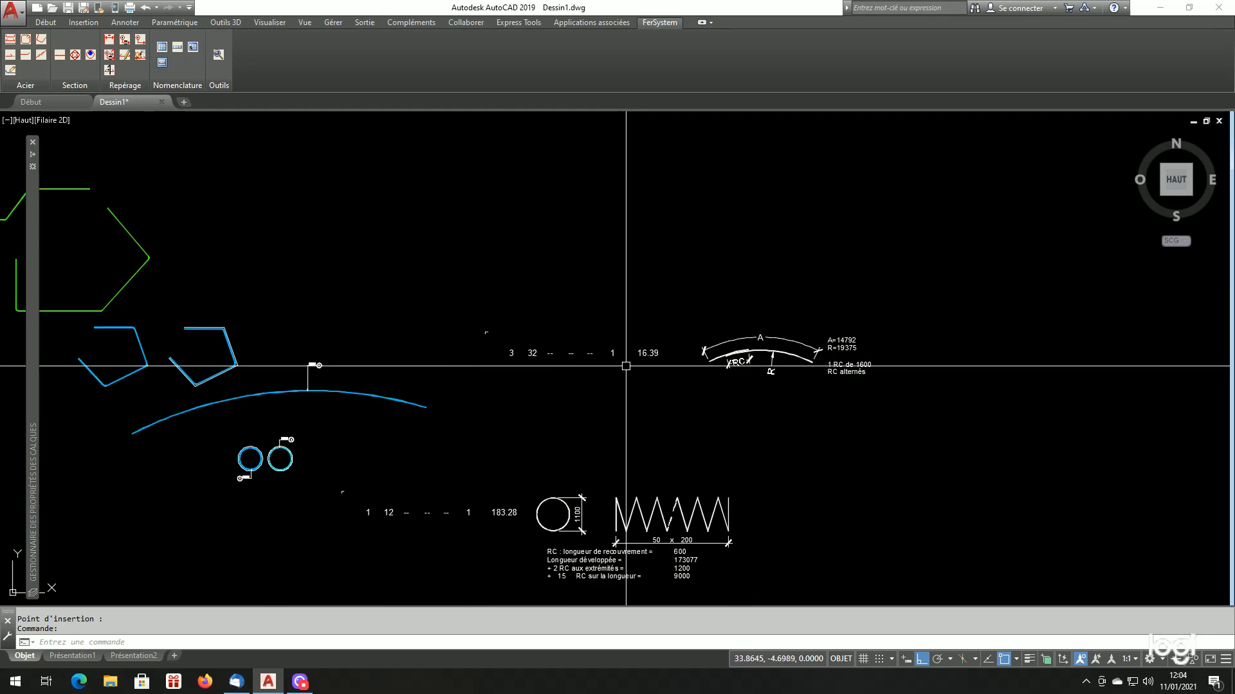
# Break the arc bar with COUPURE to the right of its mark and erase the right-hand piece
pyautogui.scroll(2, 618, 364)
pyautogui.scroll(-2, 707, 399)
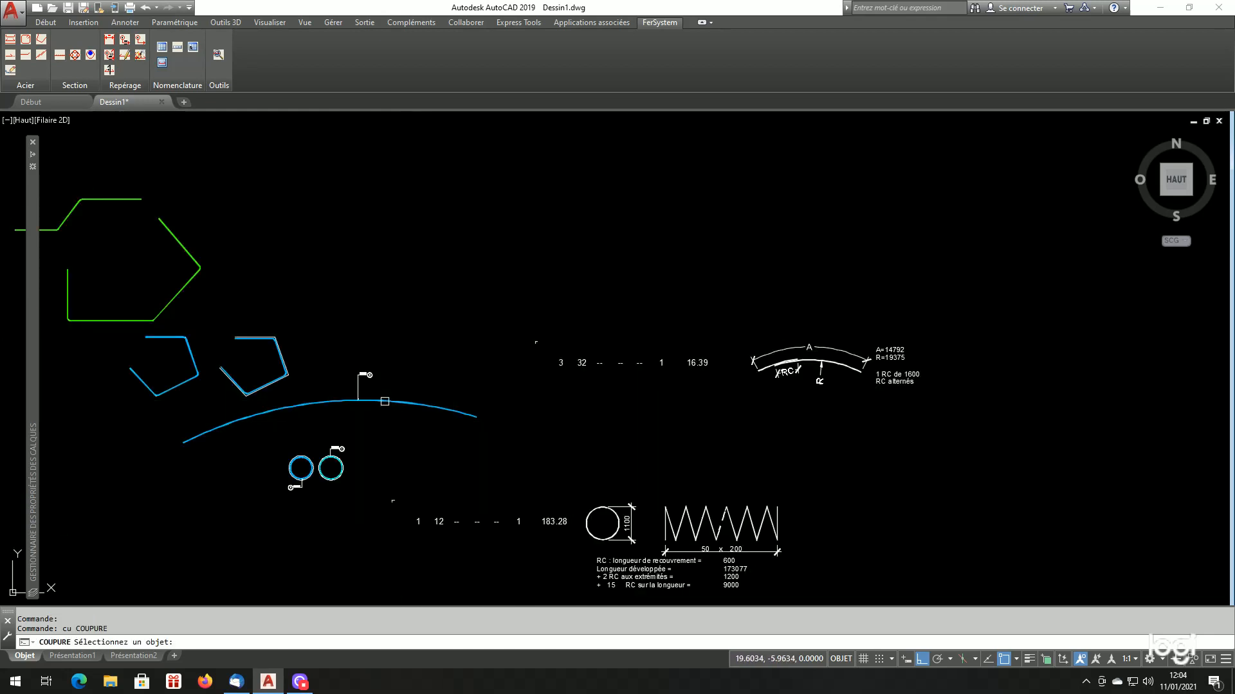
pyautogui.click(400, 411)
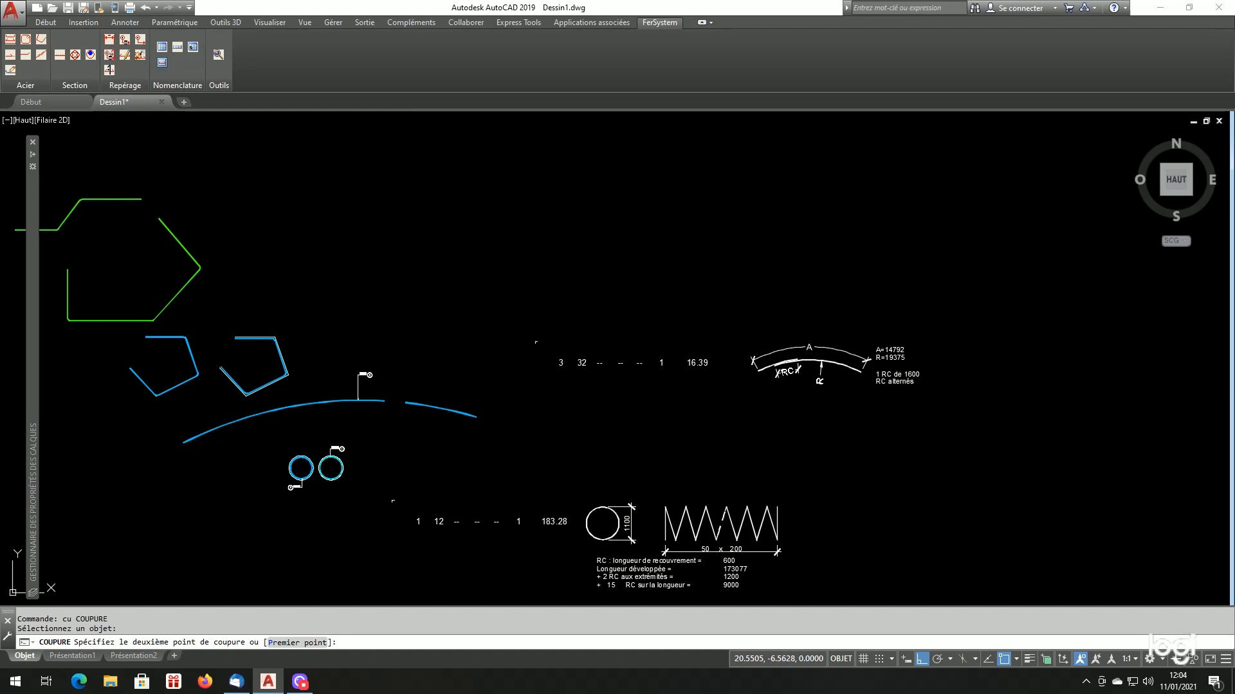
pyautogui.click(435, 396)
pyautogui.click(416, 412)
pyautogui.write('ef')
pyautogui.press('Return')
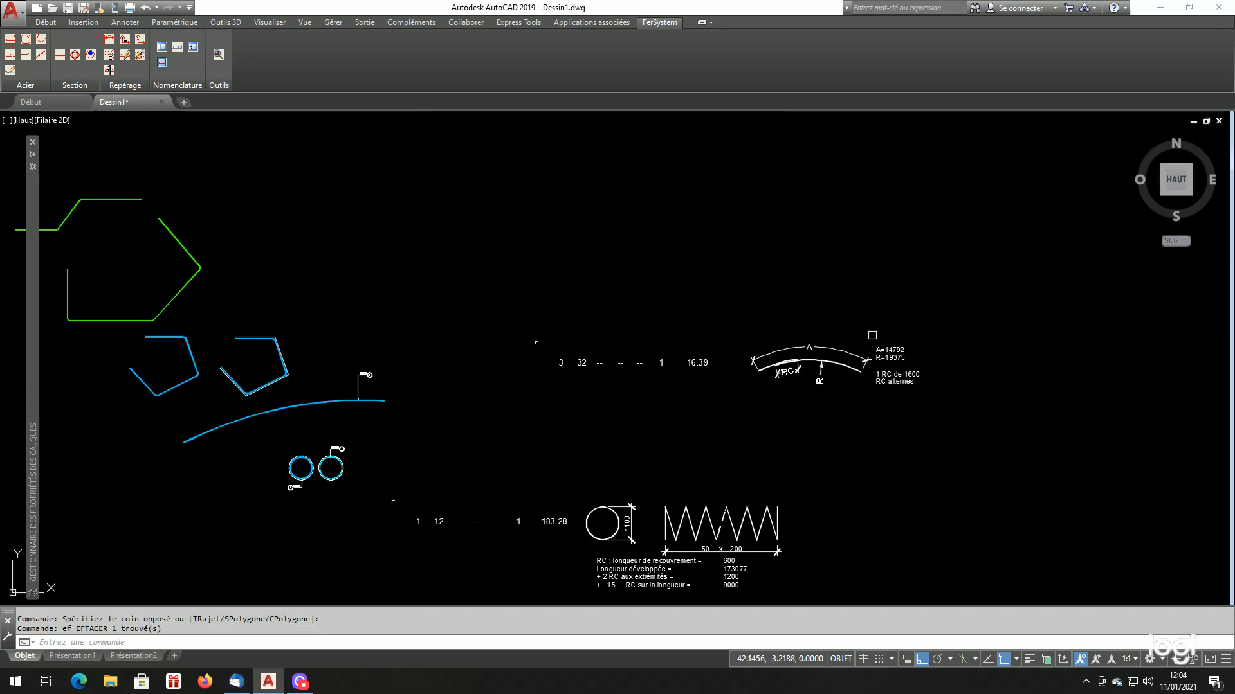
# Erase the outdated mark 3 schedule entry, including its arc sketch and notes
pyautogui.press('Return')
pyautogui.click(936, 295)
pyautogui.click(720, 380)
pyautogui.press('Return')
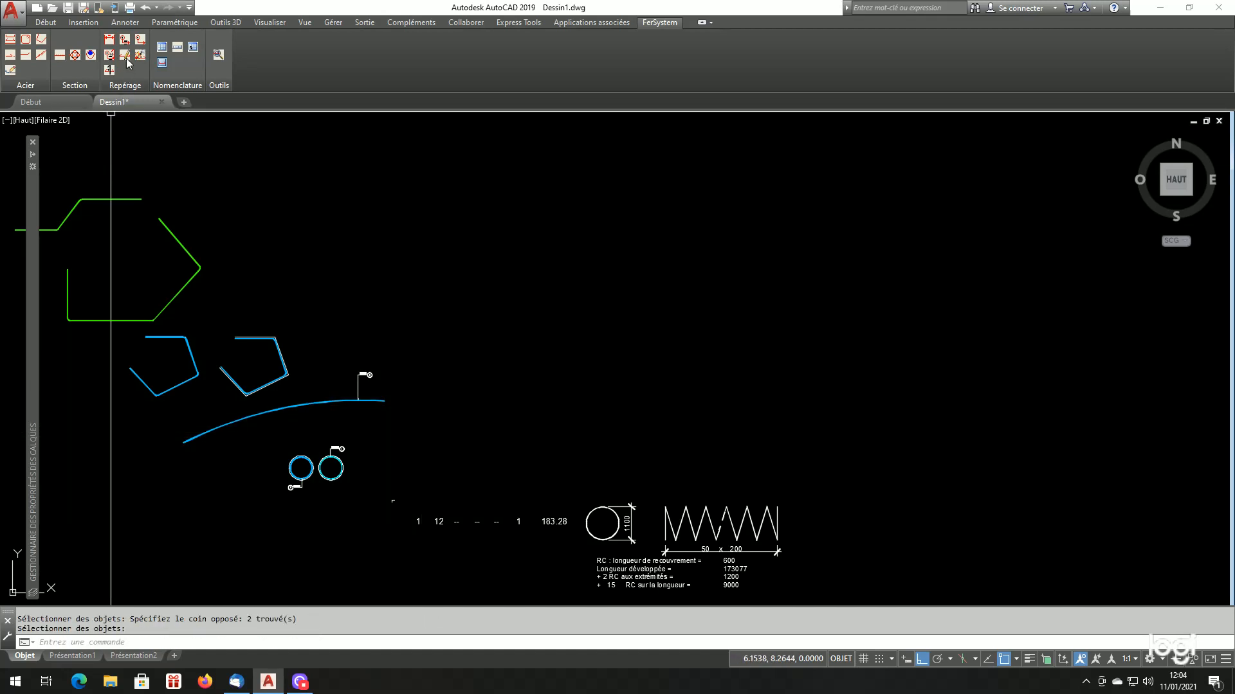
# Insert the single-bar schedule for mark 3 to the right of the shortened arc bar
pyautogui.click(180, 48)
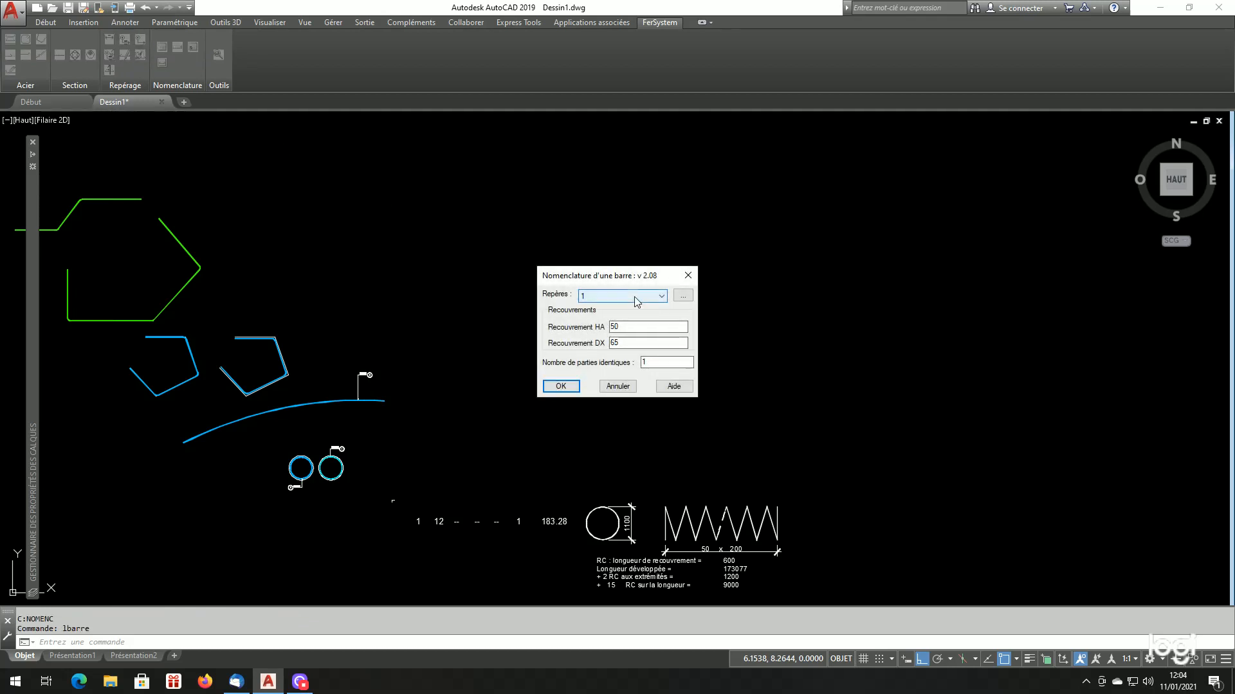
pyautogui.click(561, 387)
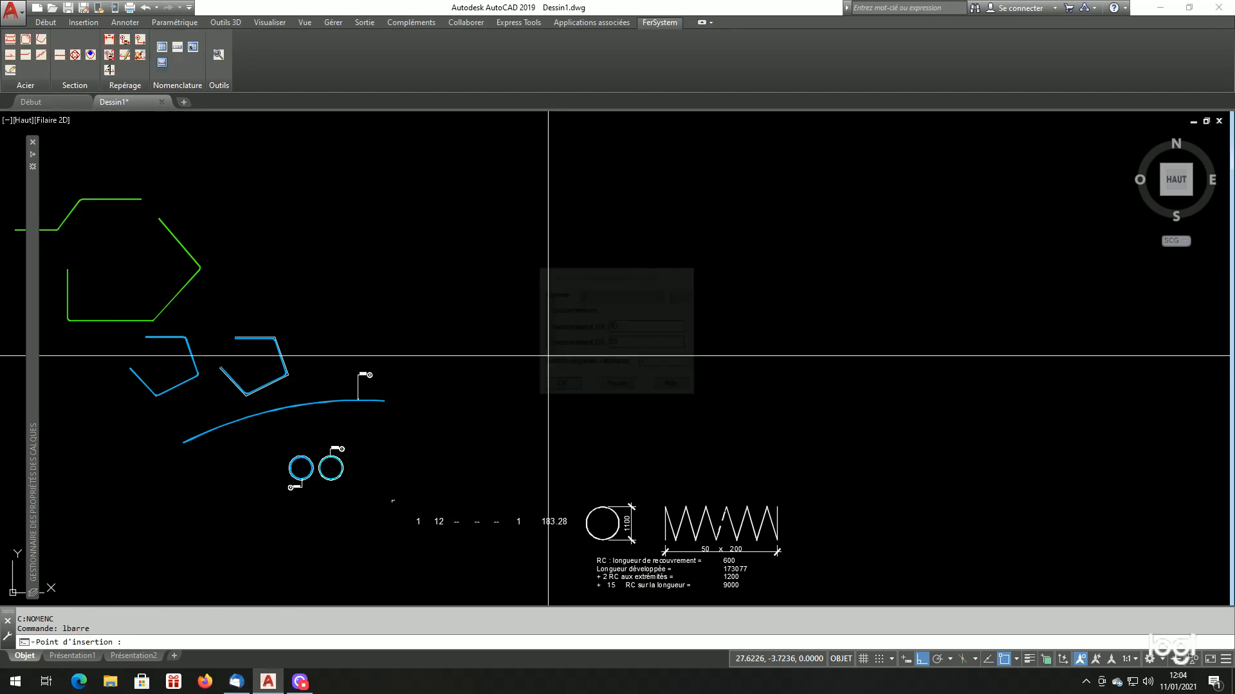
pyautogui.click(545, 335)
# Examine the shortened arc bar's schedule entry: its total length, developed length A, radius R and any overlap notes
pyautogui.scroll(3, 684, 374)
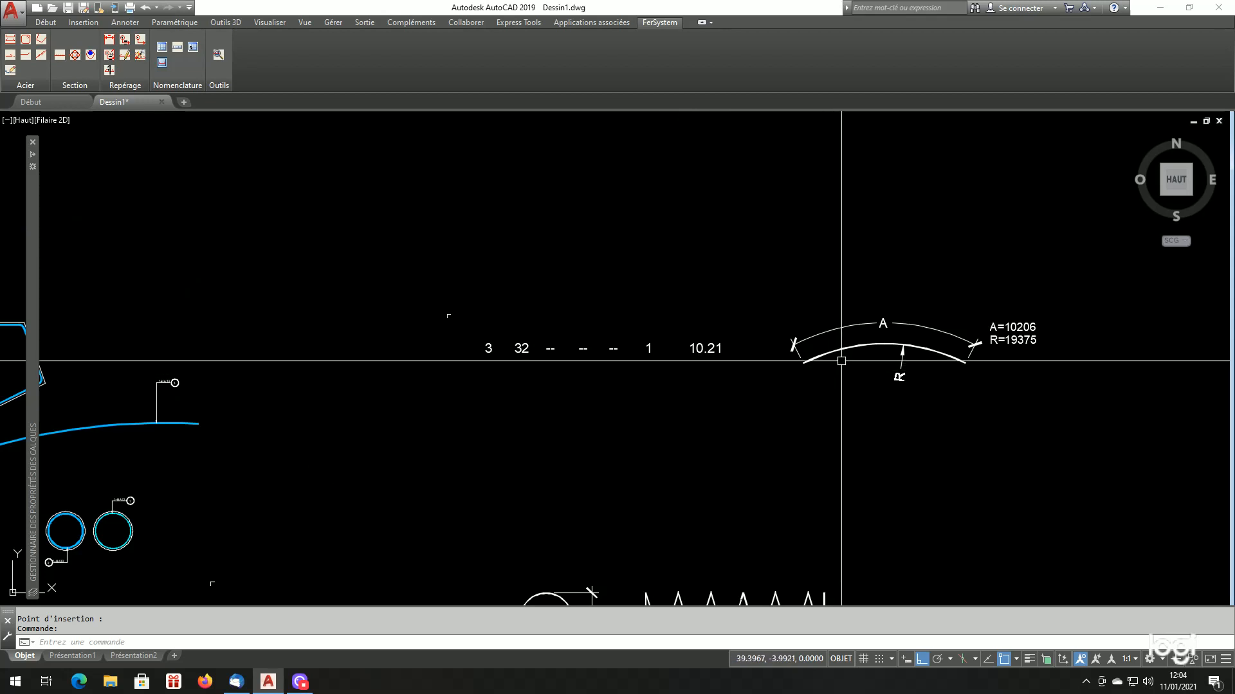
pyautogui.scroll(2, 857, 379)
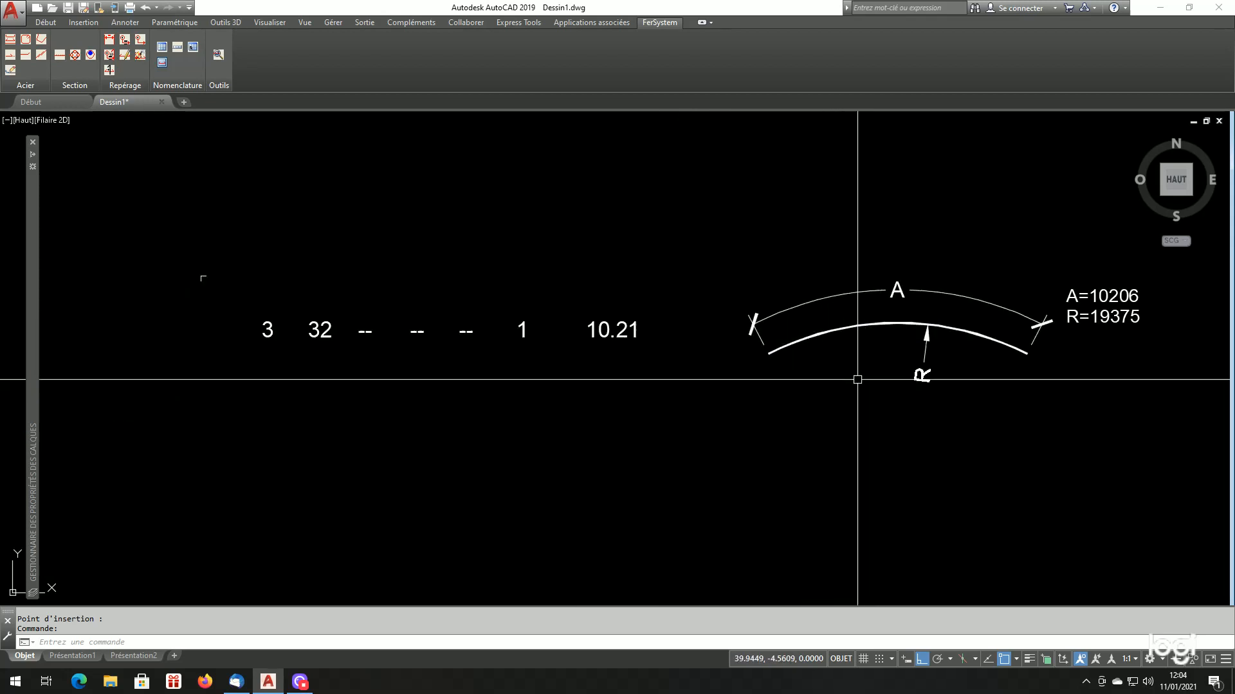
pyautogui.scroll(-2, 838, 358)
pyautogui.scroll(2, 645, 348)
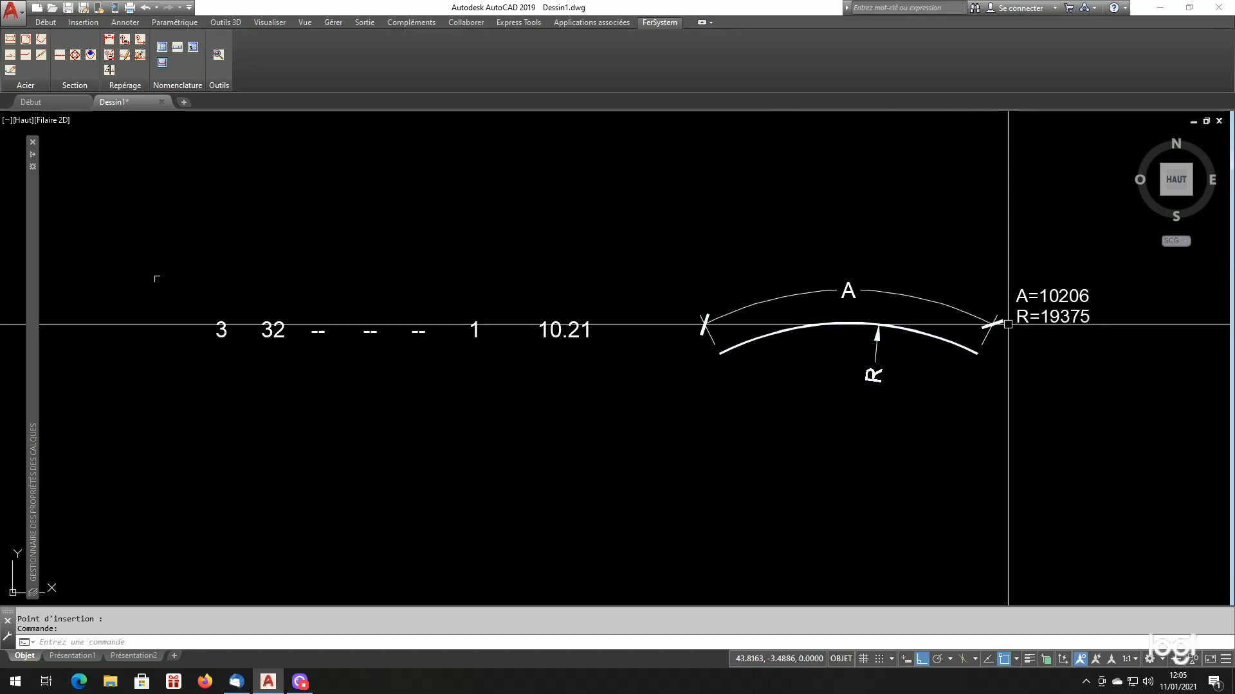
pyautogui.scroll(2, 1035, 292)
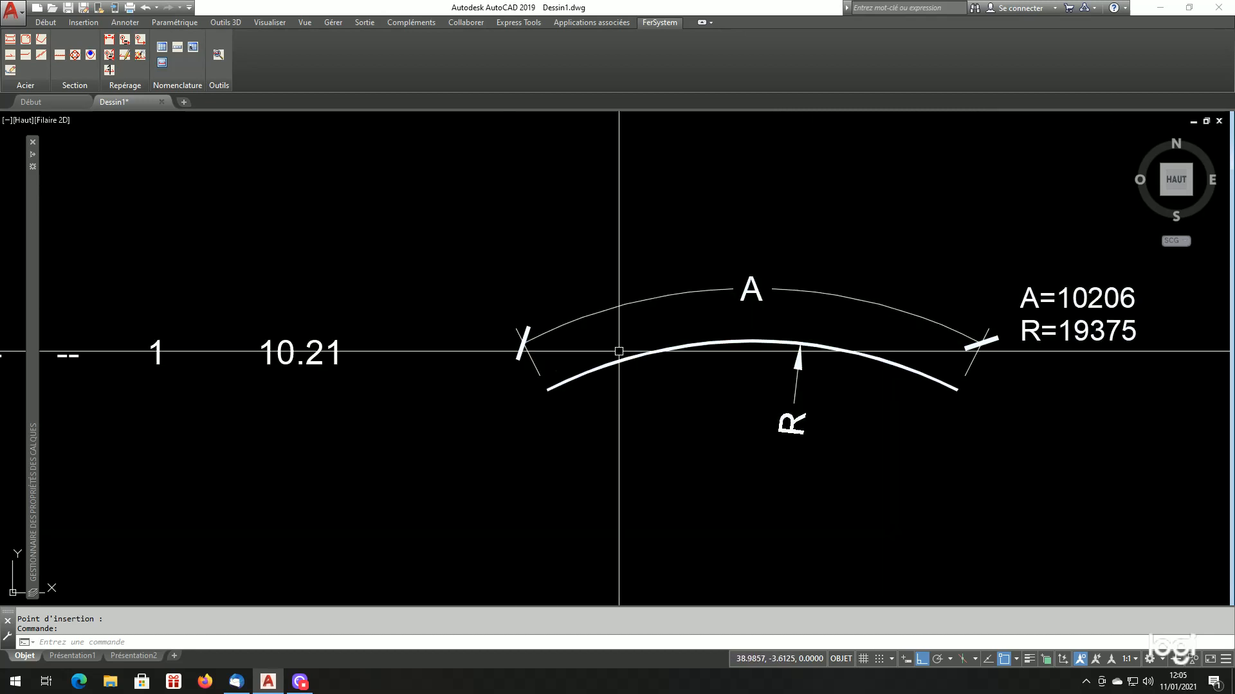
pyautogui.scroll(-2, 762, 324)
pyautogui.scroll(3, 885, 381)
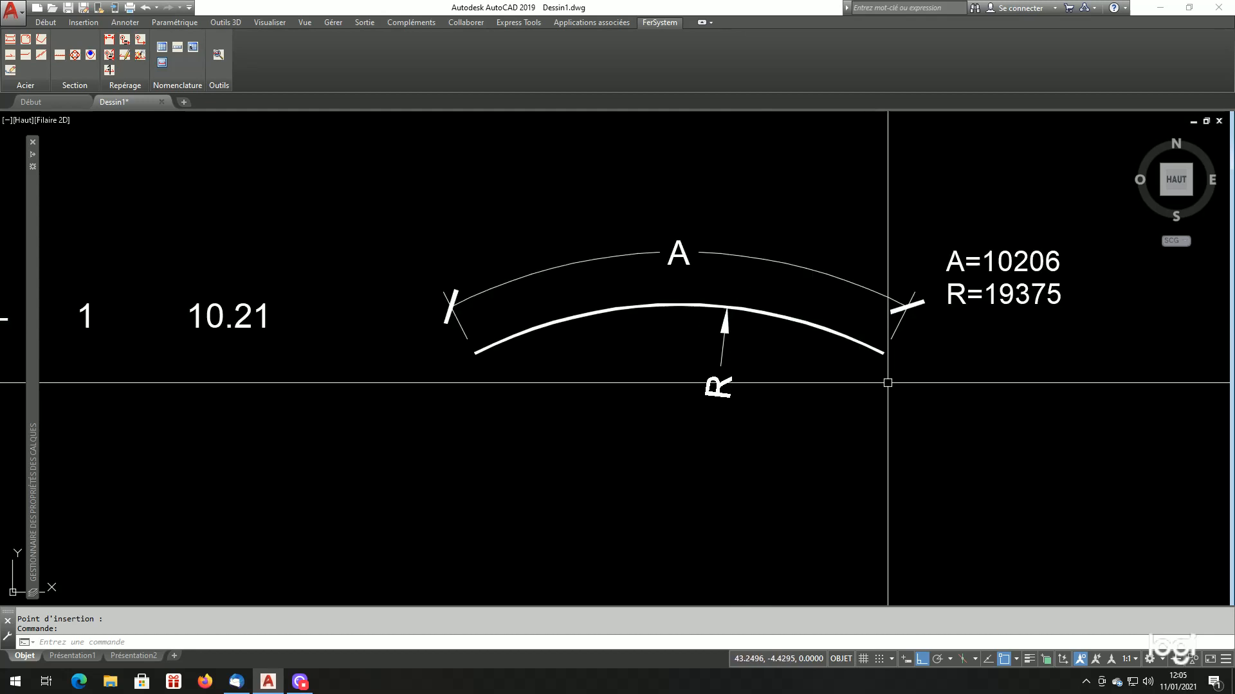
# Label the right-hand open pentagonal HA32 bar as mark 4 at scale 1:25, with the leader rising from its upper side
pyautogui.scroll(-8, 883, 347)
pyautogui.scroll(8, 628, 341)
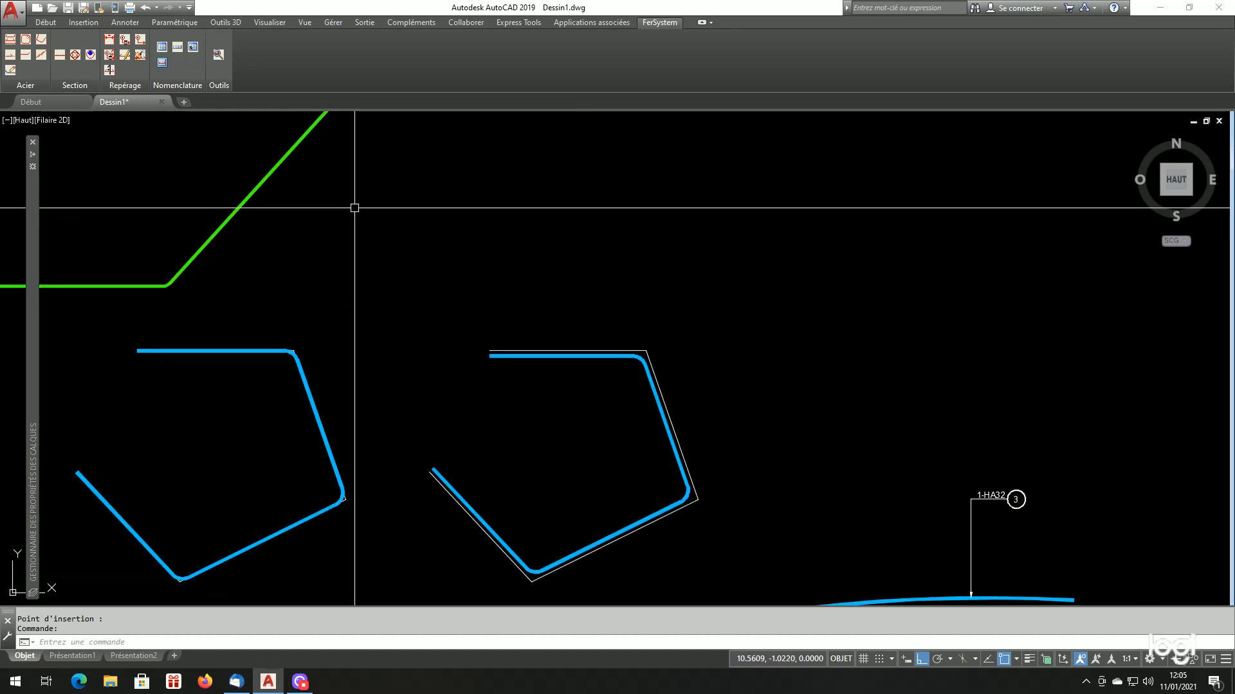
pyautogui.click(124, 43)
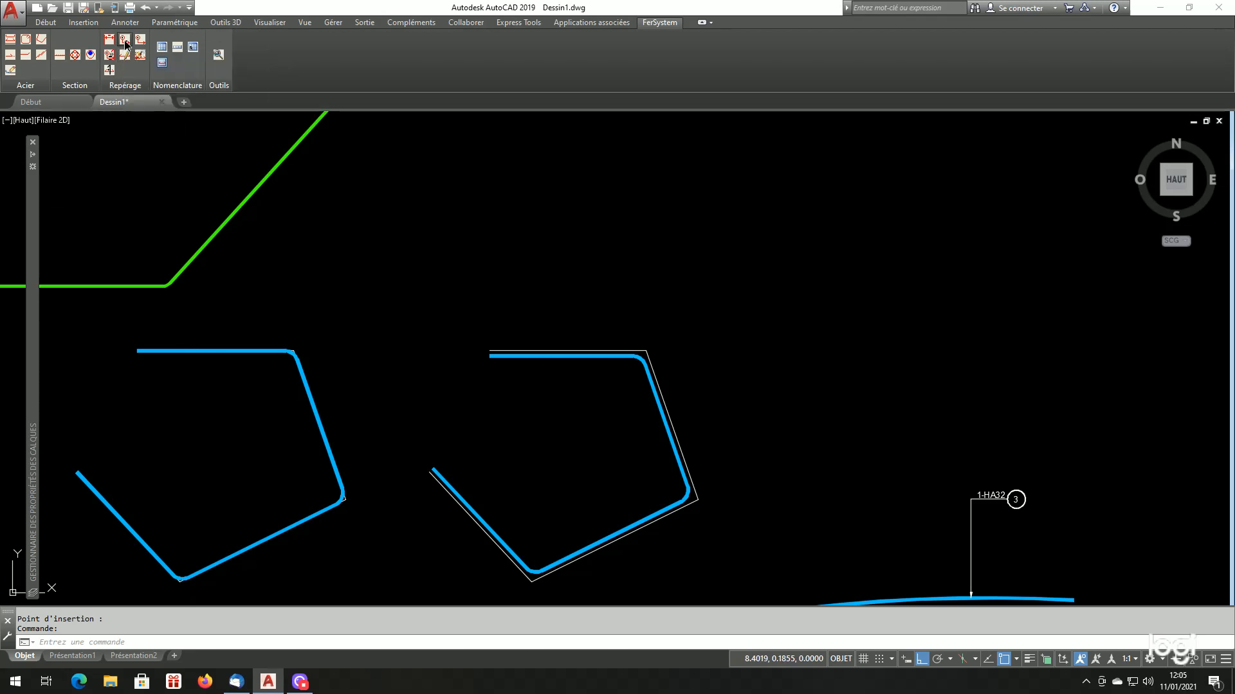
pyautogui.click(527, 250)
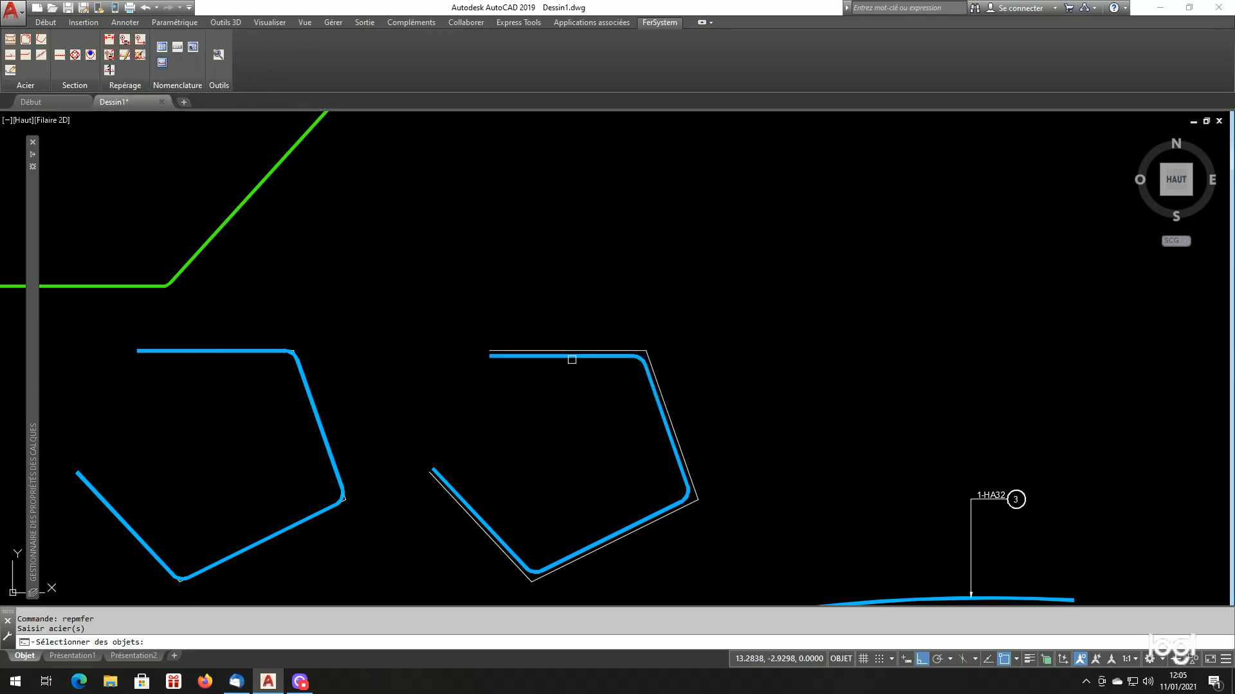
pyautogui.press('Return')
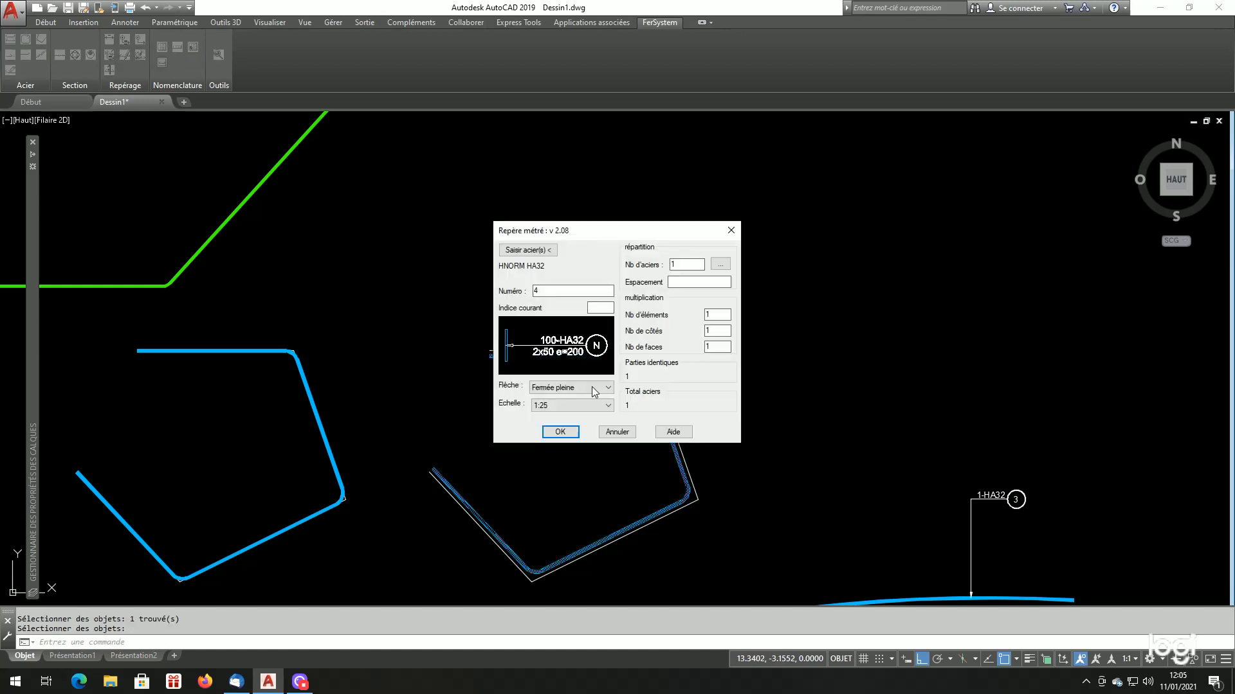
pyautogui.click(578, 430)
pyautogui.click(571, 351)
pyautogui.click(572, 284)
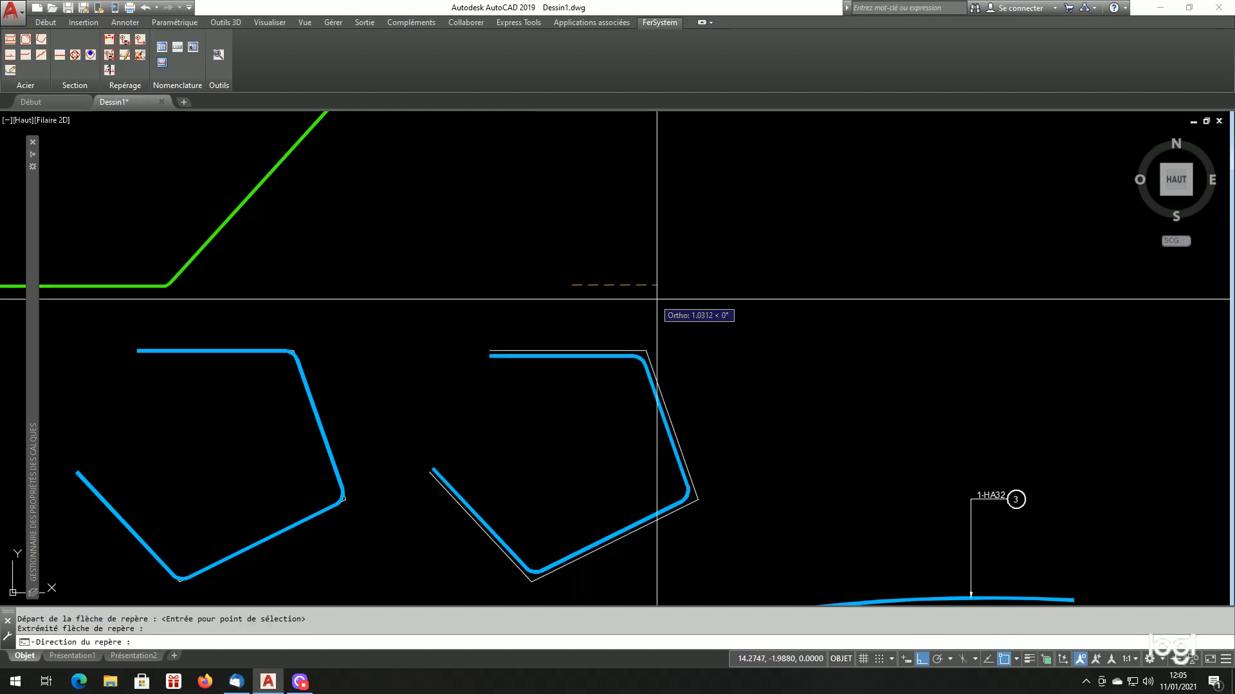
pyautogui.click(656, 299)
# Insert the single-bar schedule for mark 4 above the arc bar's schedule entry
pyautogui.scroll(-7, 579, 286)
pyautogui.scroll(2, 771, 238)
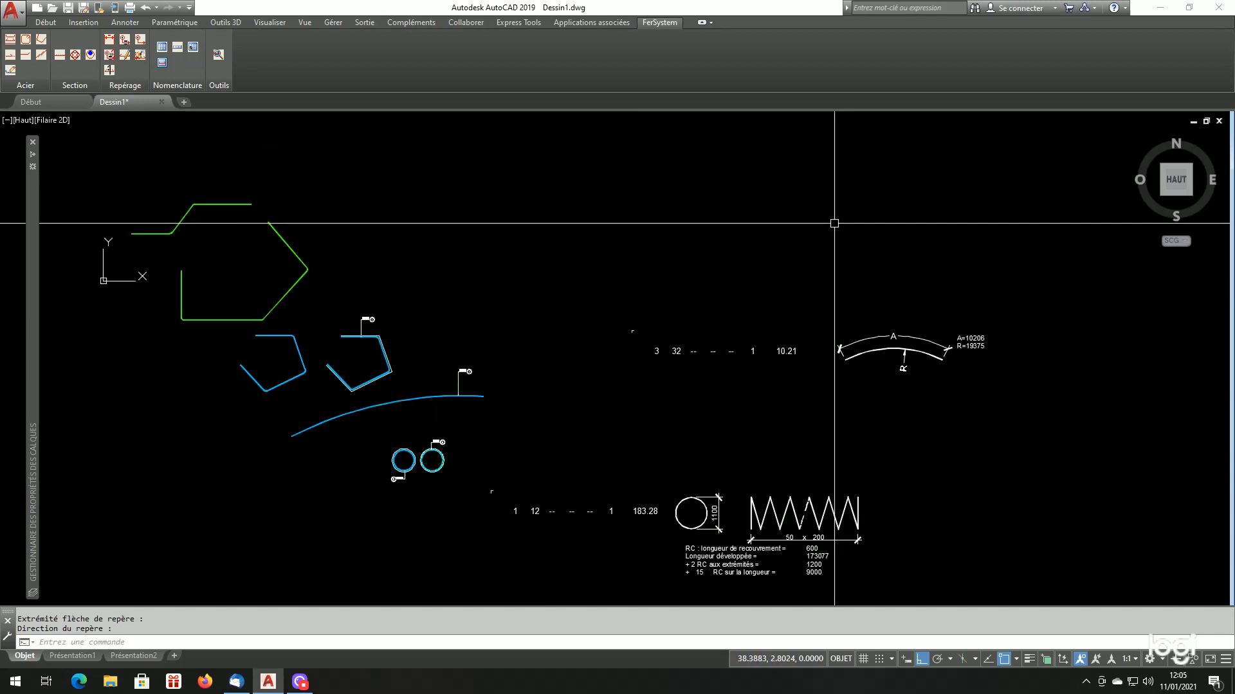
pyautogui.click(182, 48)
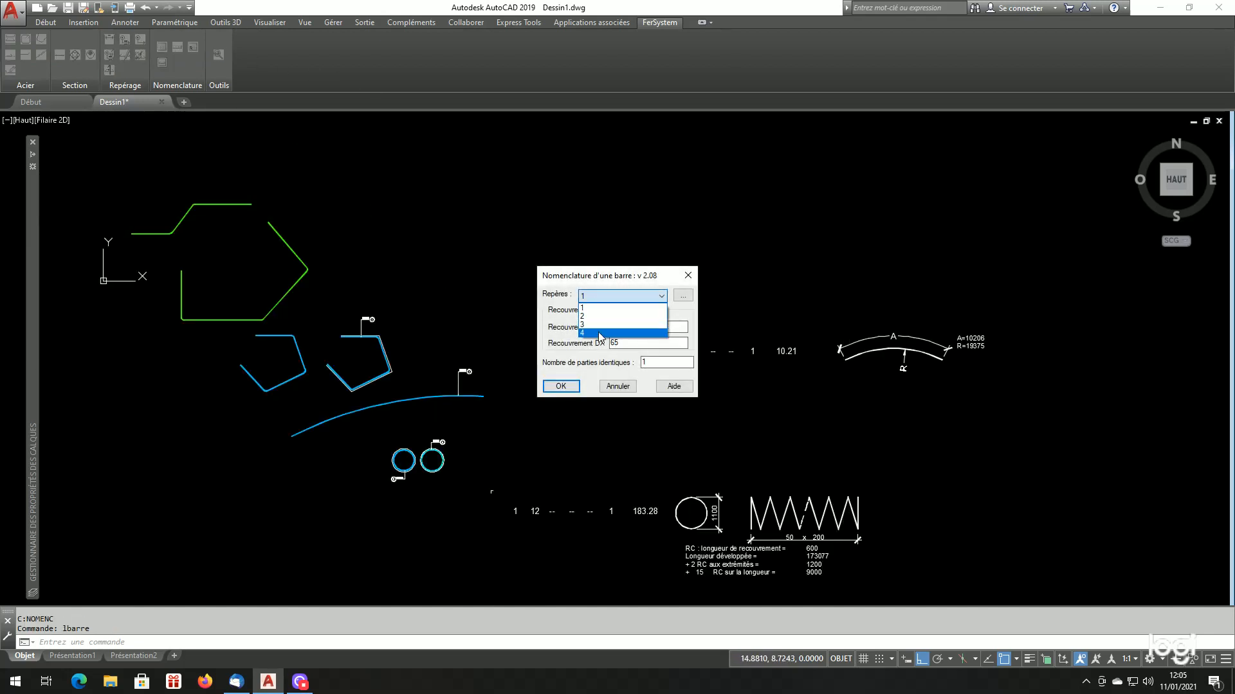
pyautogui.click(561, 387)
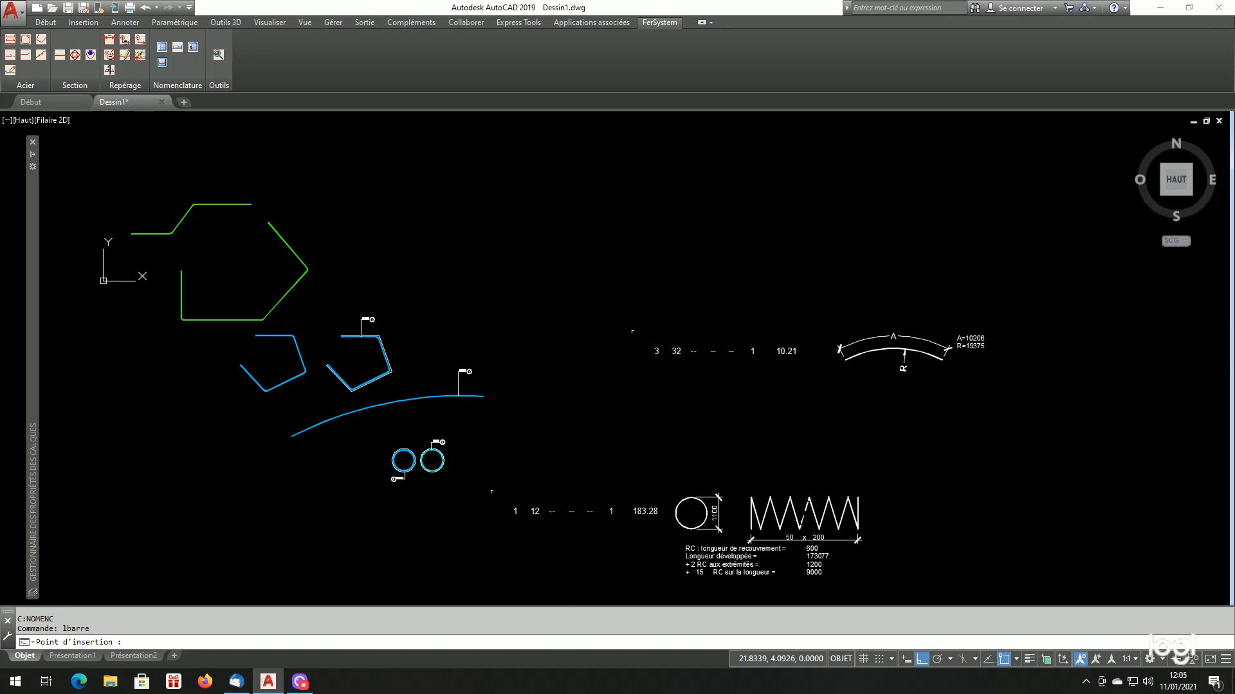
pyautogui.scroll(4, 774, 193)
pyautogui.scroll(-4, 727, 250)
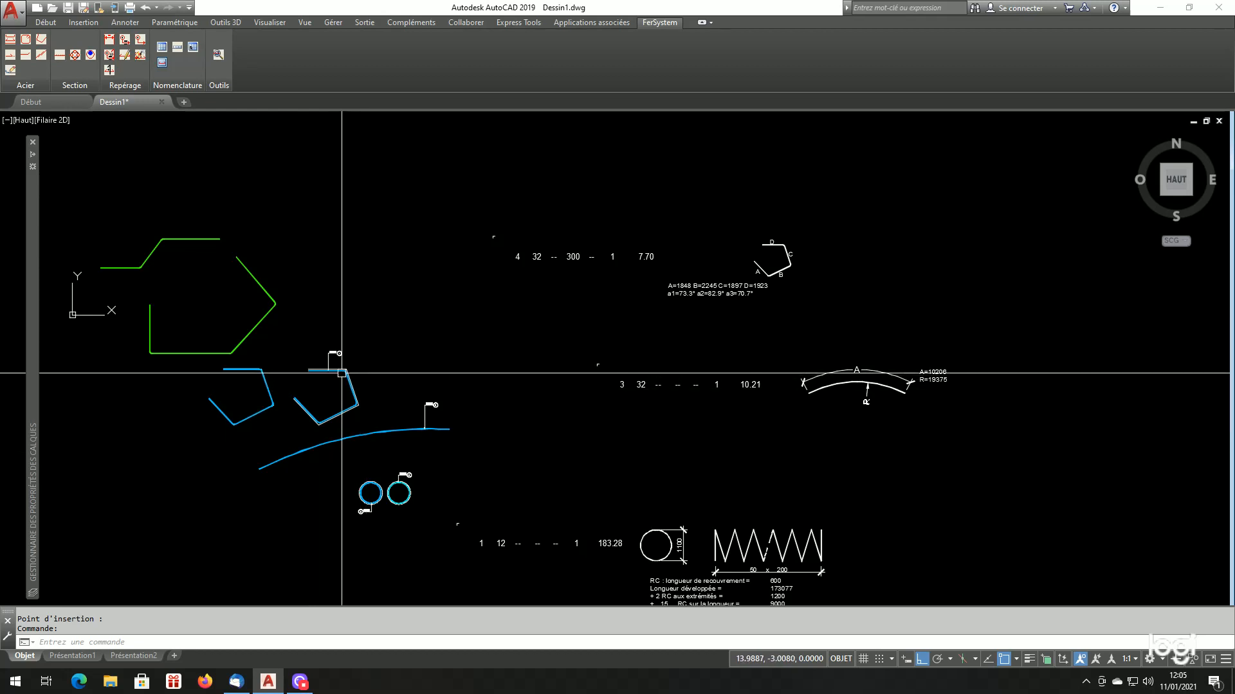
# Examine mark 4's schedule entry: total length, side lengths A to D, bend angles a1 to a3 and the shape sketch
pyautogui.scroll(3, 302, 380)
pyautogui.scroll(-3, 504, 363)
pyautogui.scroll(4, 901, 251)
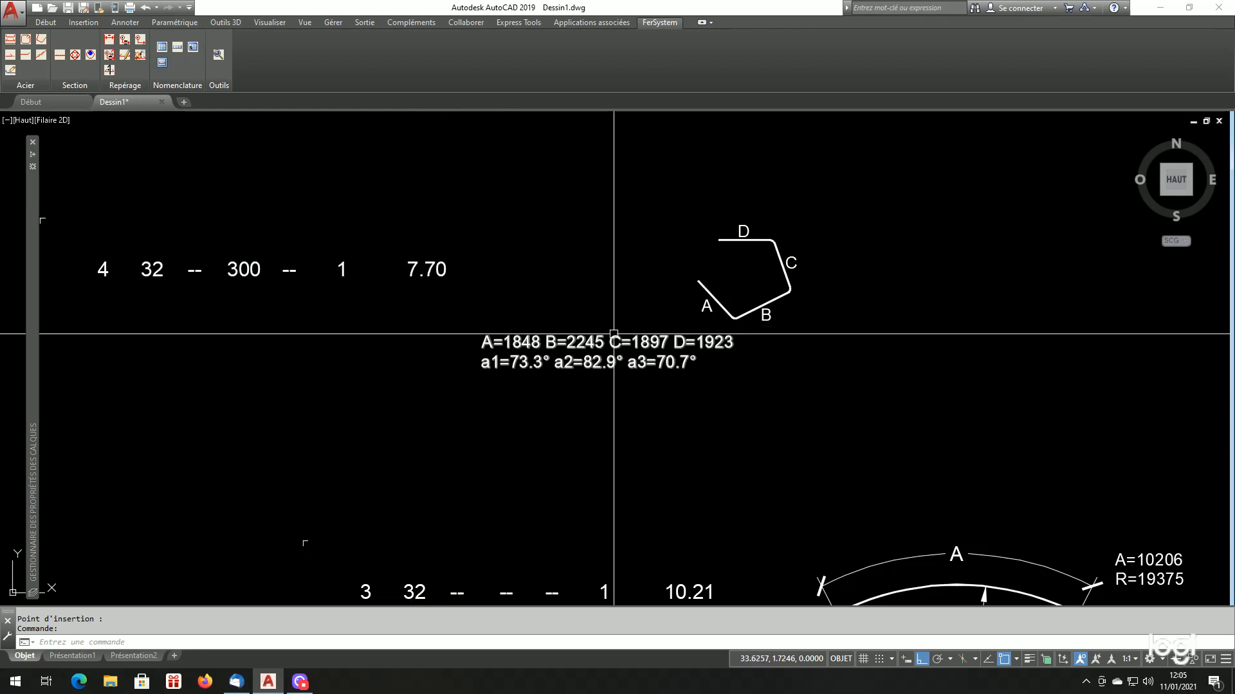
pyautogui.scroll(2, 704, 356)
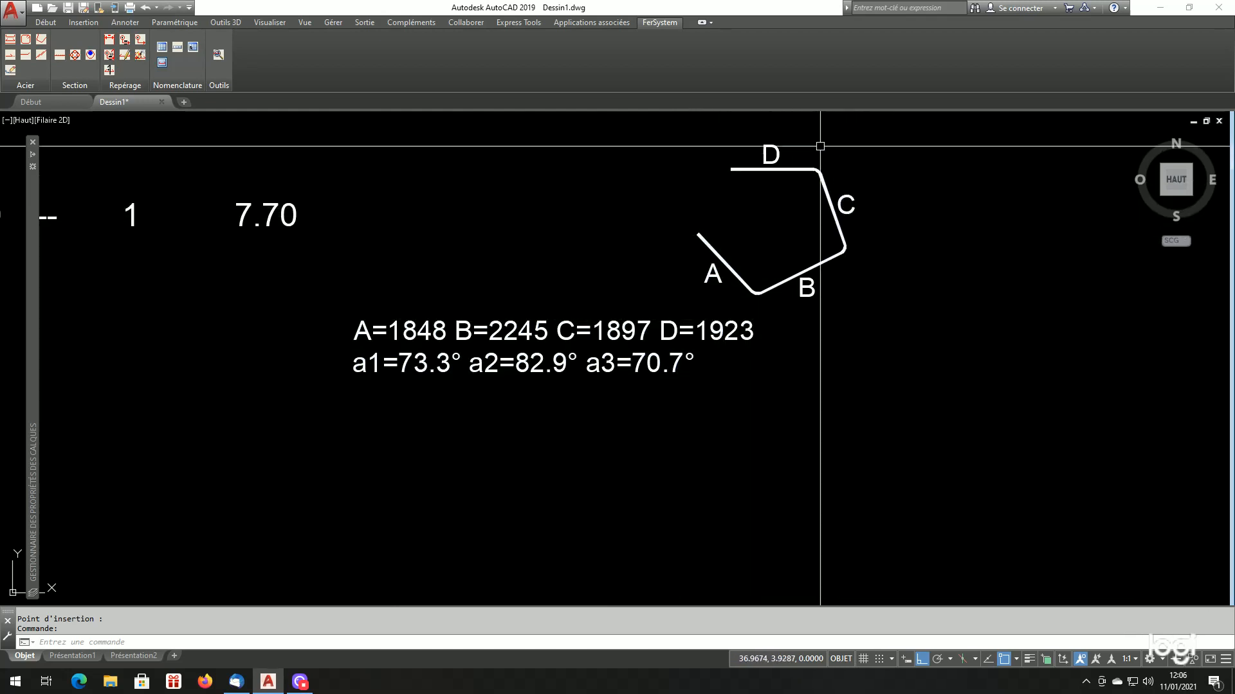
pyautogui.scroll(-6, 702, 246)
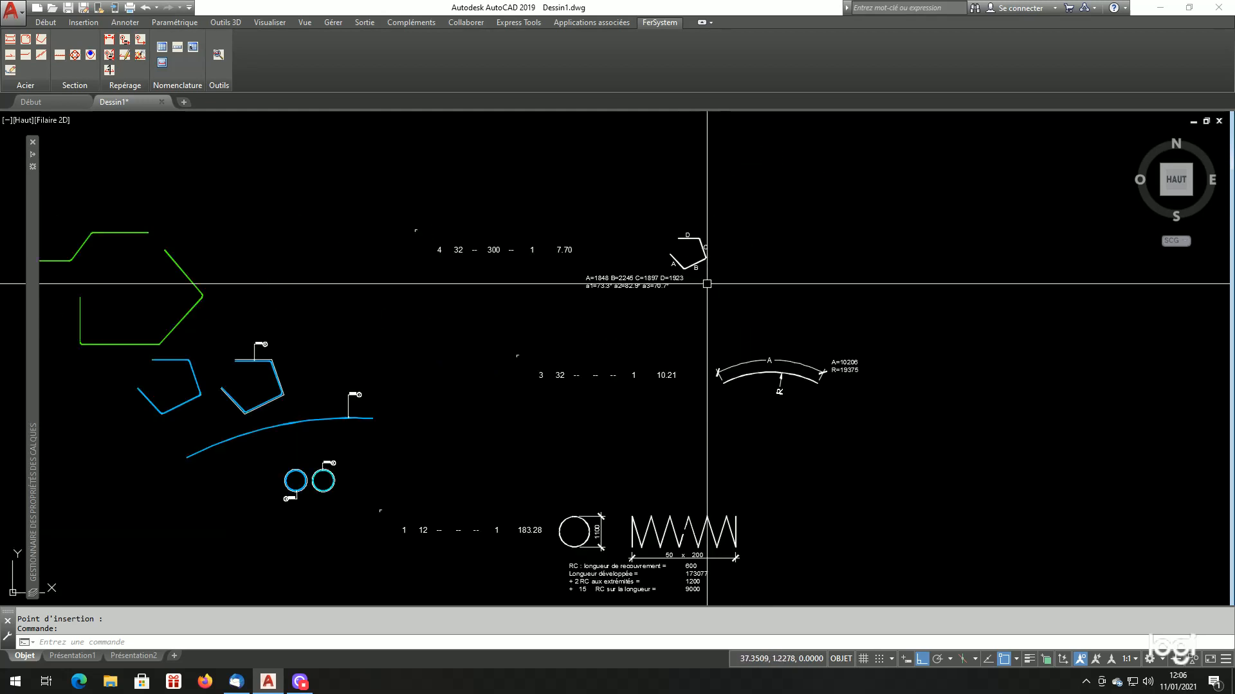
pyautogui.scroll(6, 703, 270)
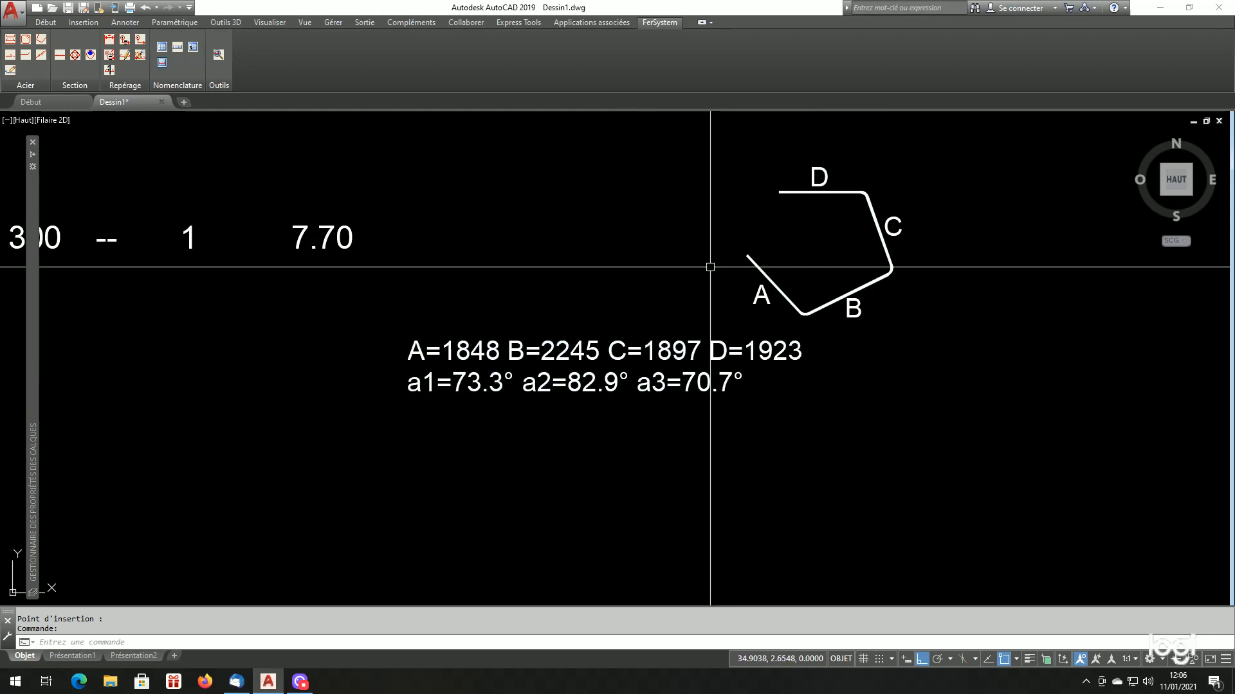
pyautogui.scroll(-9, 951, 382)
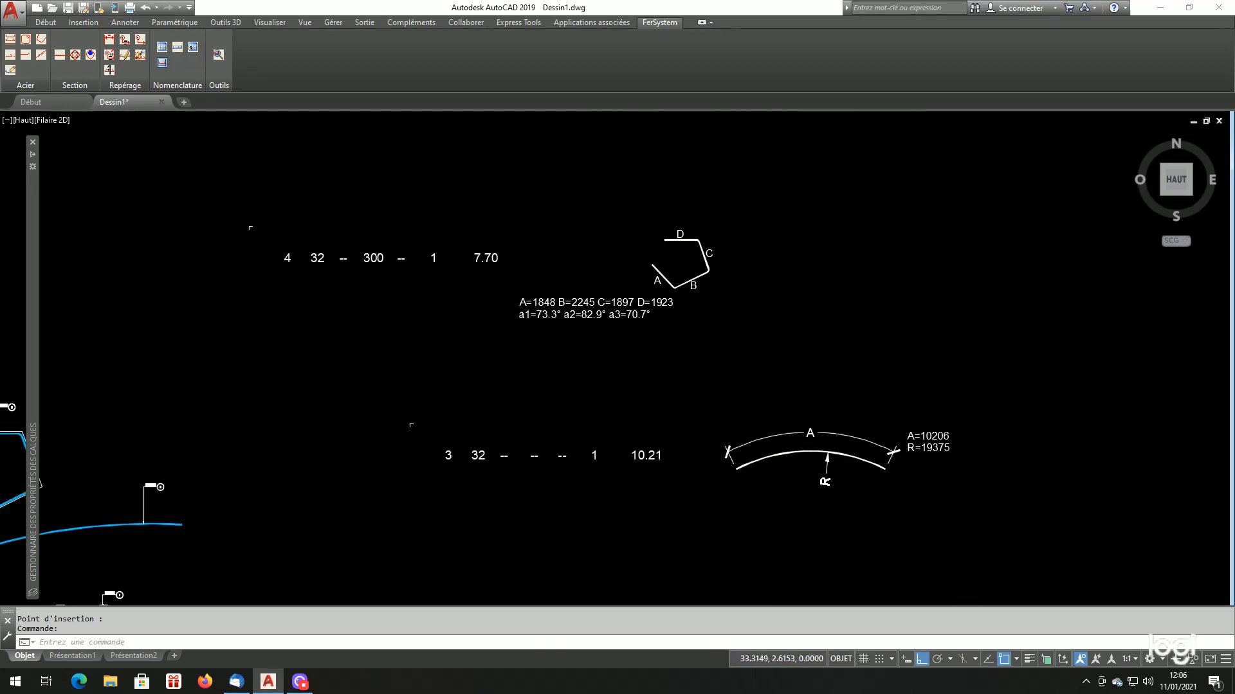
pyautogui.scroll(7, 642, 267)
pyautogui.scroll(-3, 703, 230)
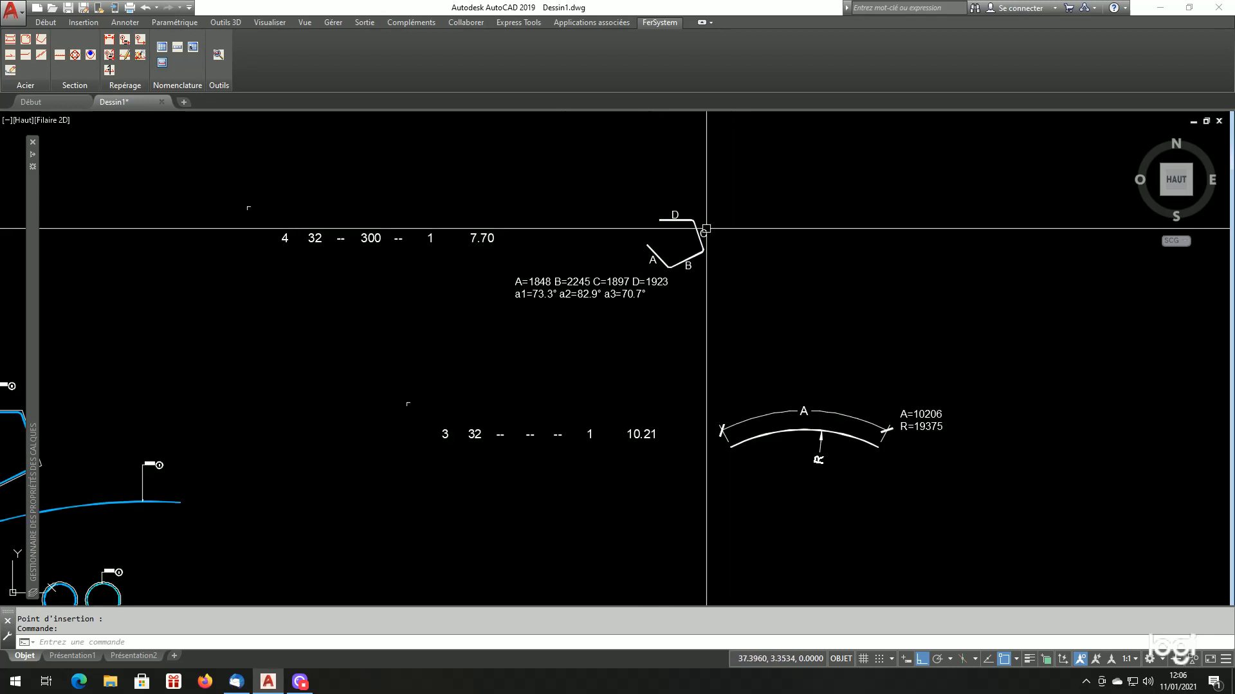
pyautogui.scroll(3, 672, 221)
pyautogui.scroll(-6, 750, 269)
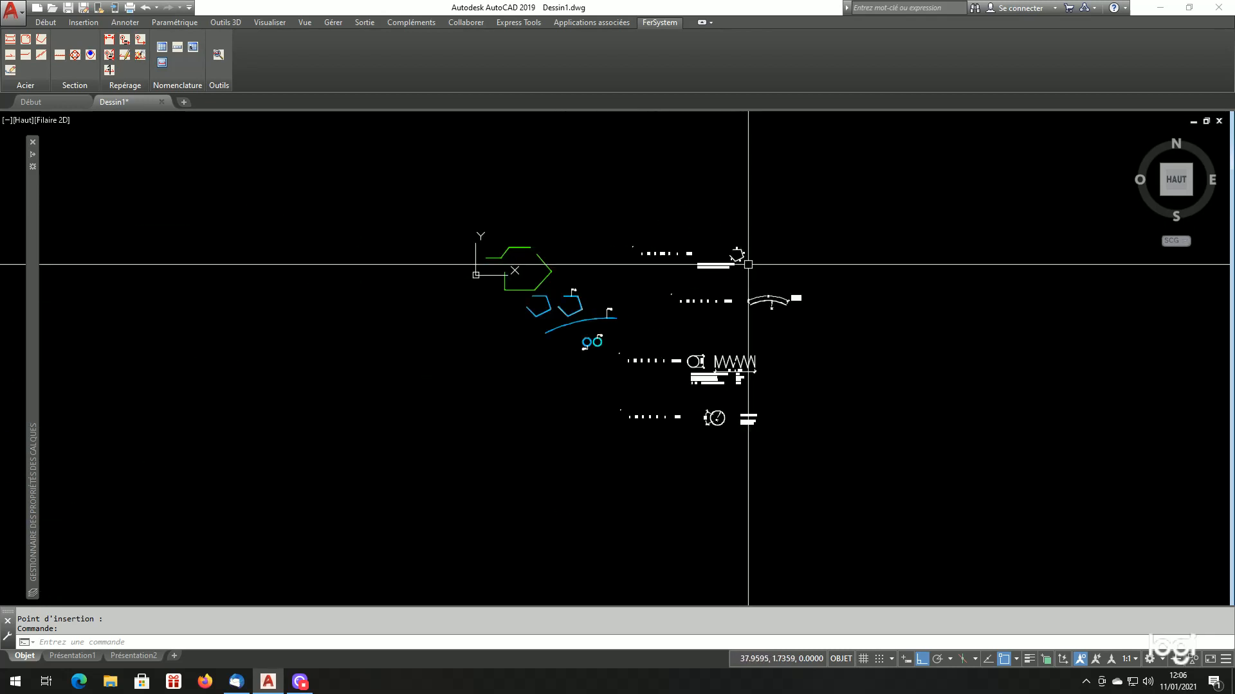
pyautogui.scroll(3, 752, 271)
pyautogui.scroll(-5, 751, 273)
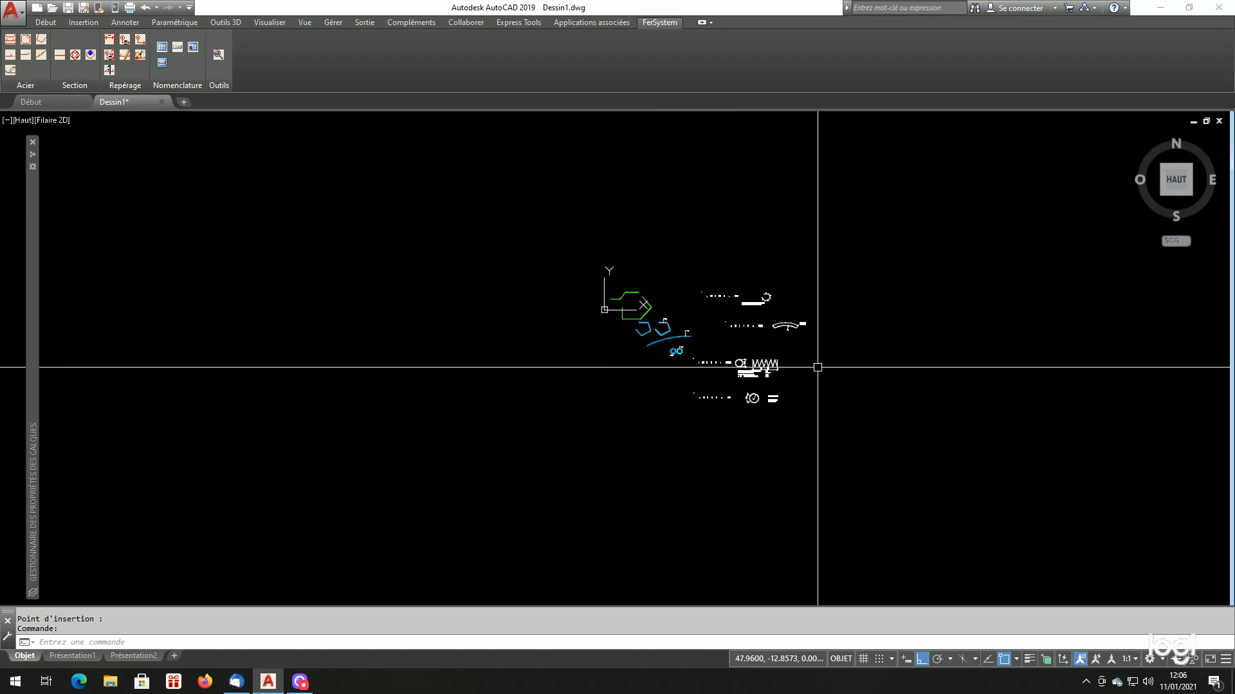
# Erase all the single-bar schedule entries to the right of the bars, including their sketches and notes
pyautogui.scroll(3, 824, 373)
pyautogui.click(836, 200)
pyautogui.click(653, 397)
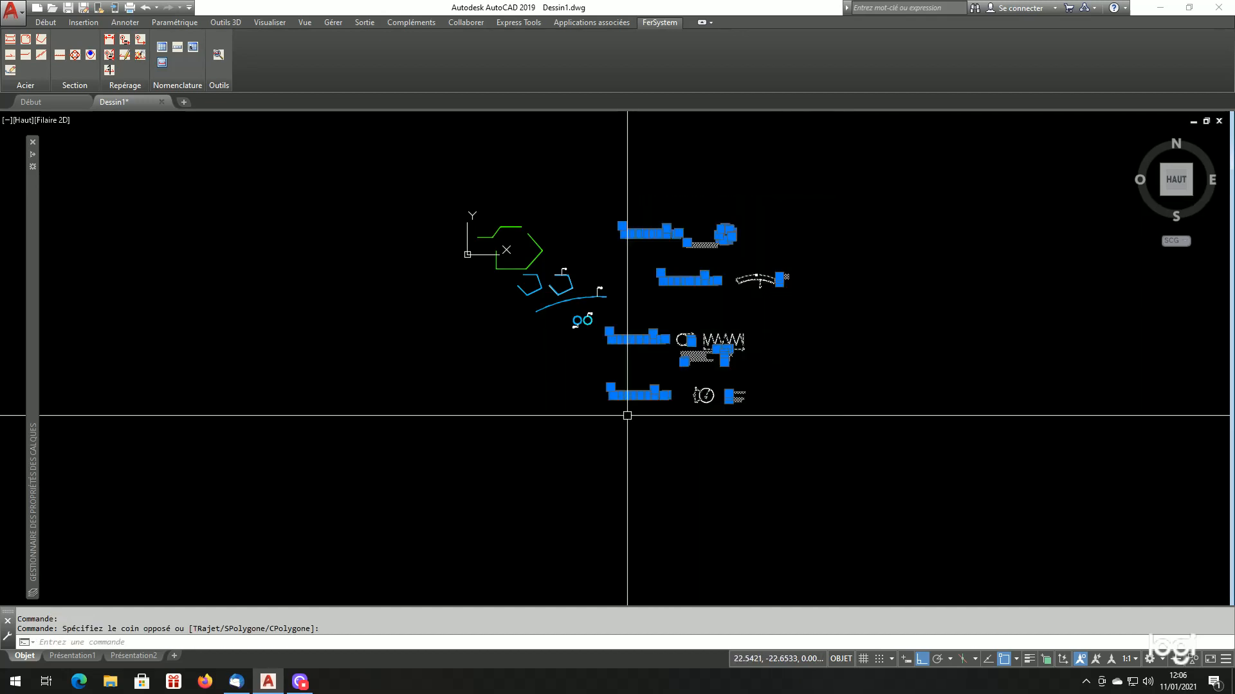
pyautogui.write('ef')
pyautogui.press('Return')
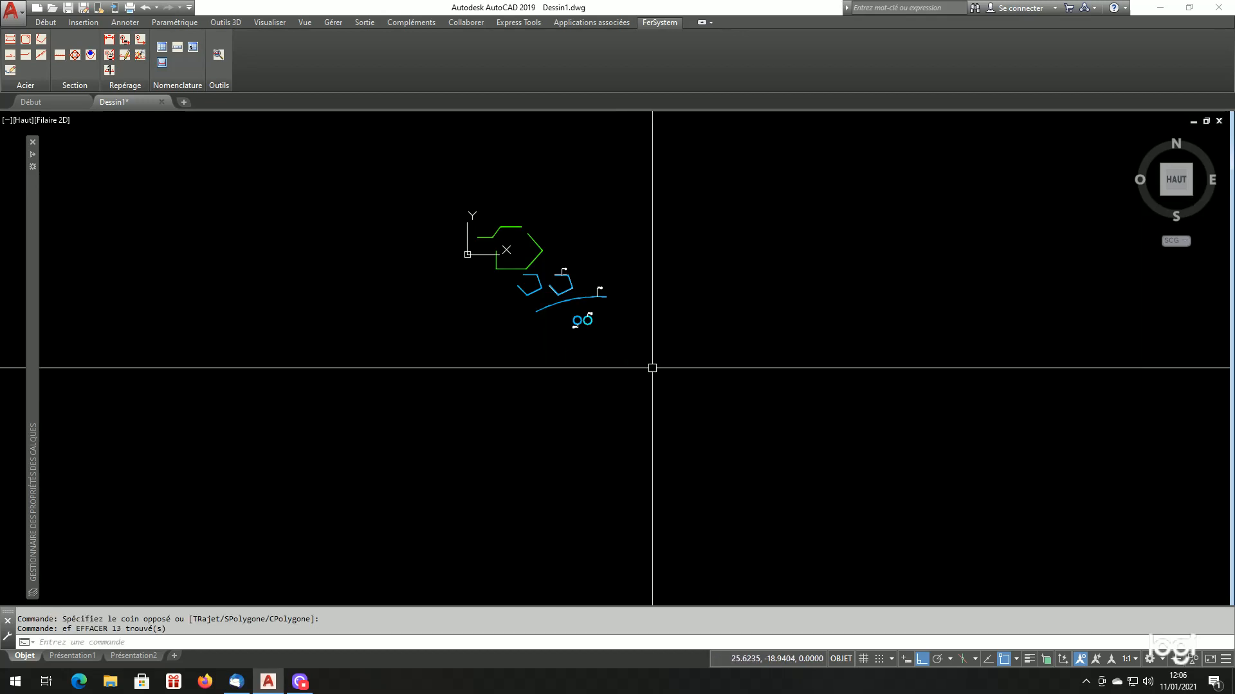
# Insert the general schedule for all marks to the right of the bars, with overlaps HA 50 and DX 65 and the steel recapitulation
pyautogui.click(162, 47)
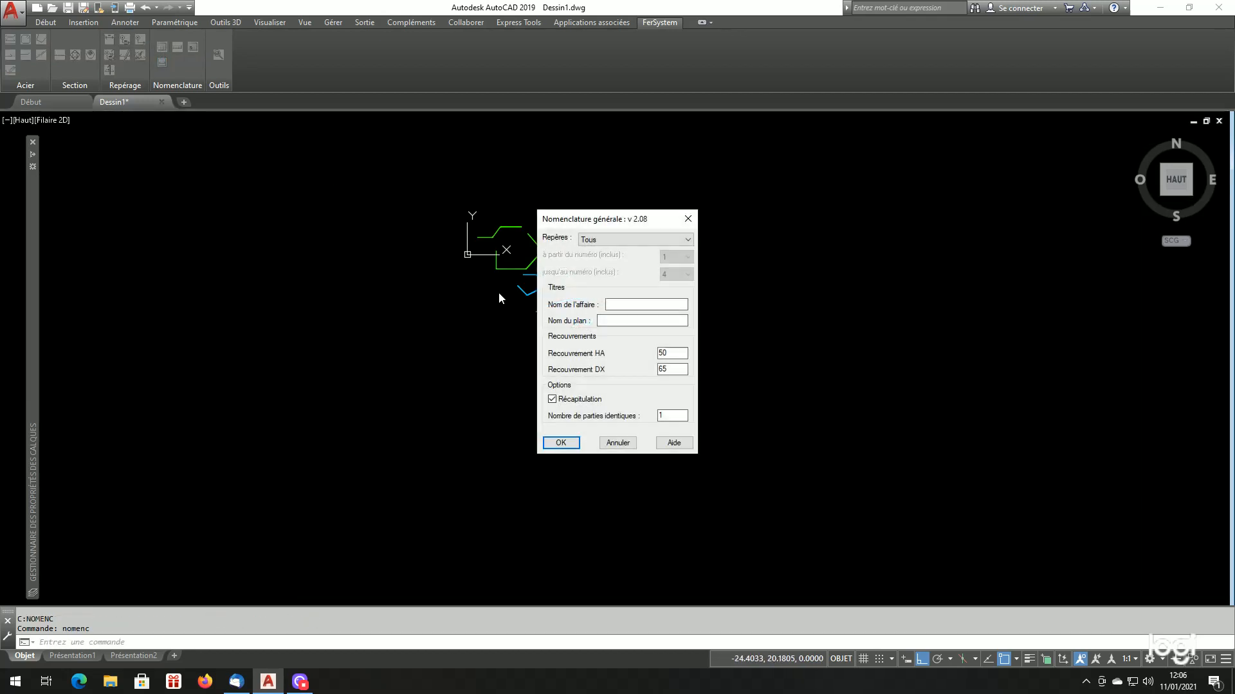
pyautogui.click(569, 449)
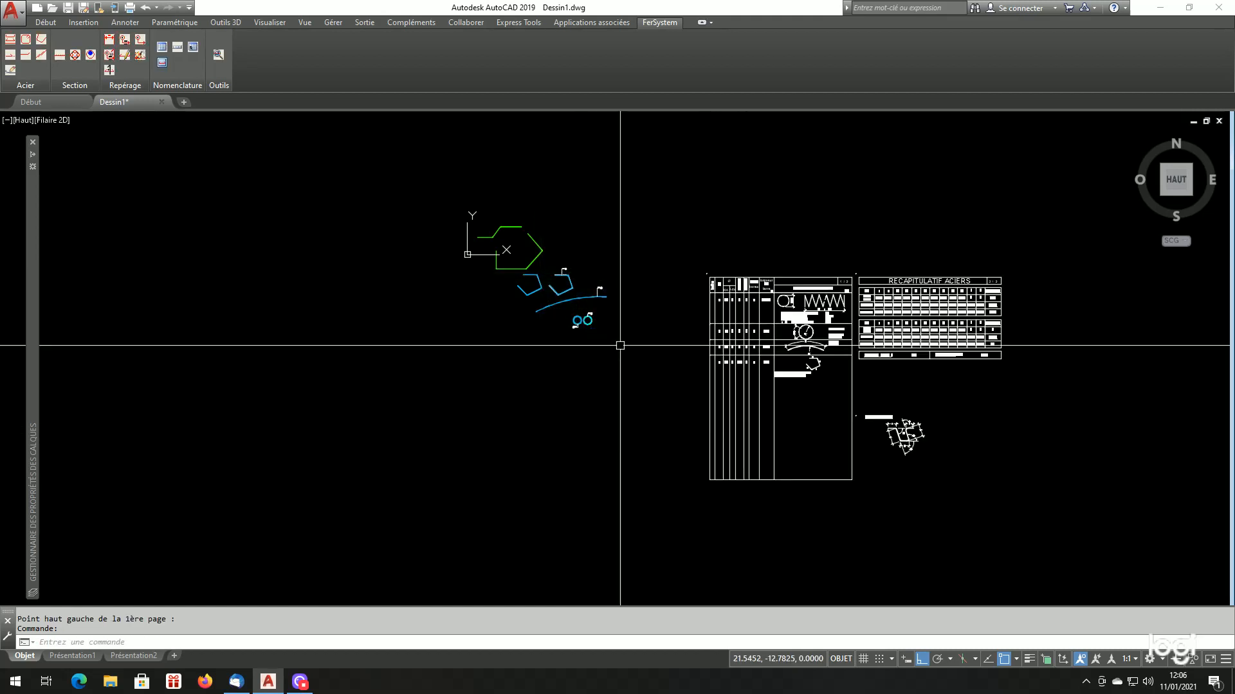
# Review the general schedule's rows for marks 1 to 4 and the accompanying steel recapitulation table
pyautogui.scroll(5, 797, 365)
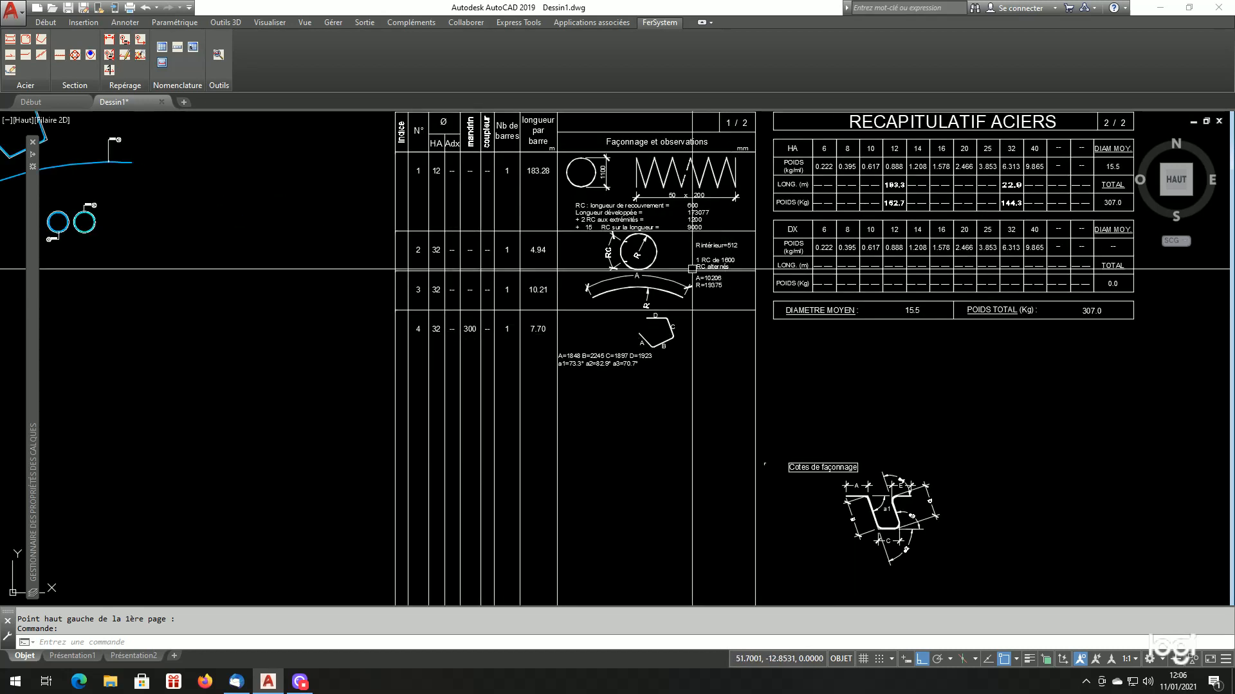
pyautogui.scroll(-3, 453, 256)
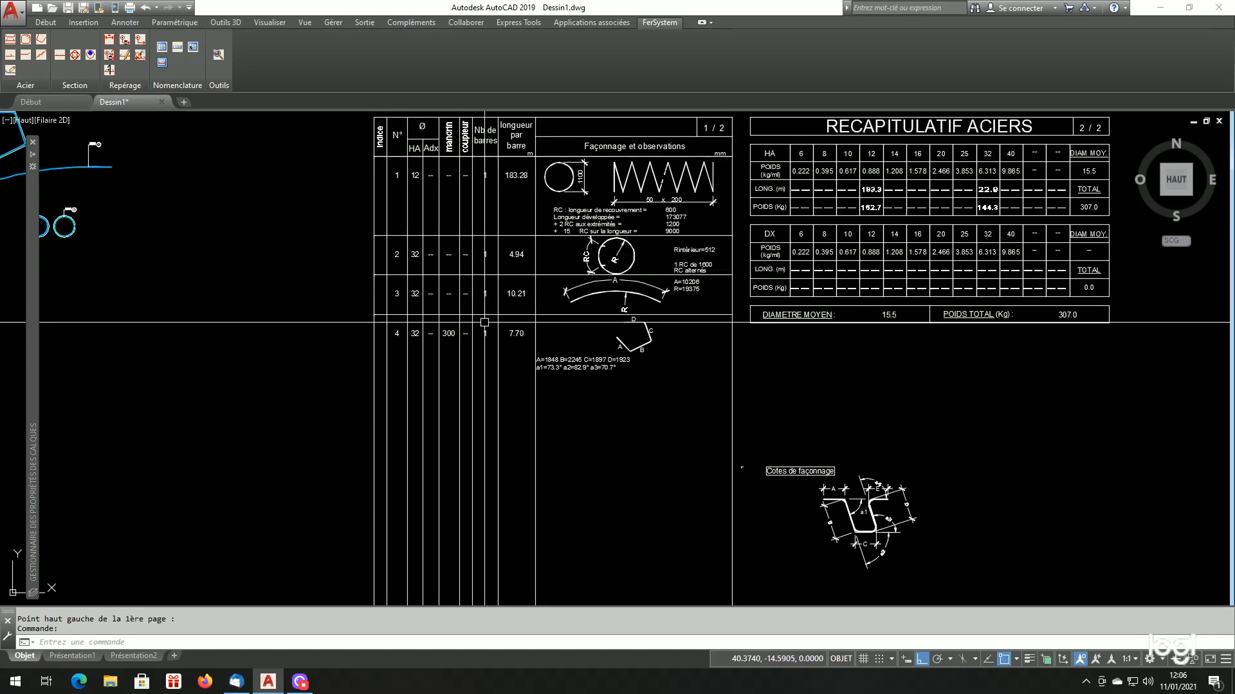
pyautogui.scroll(2, 604, 326)
pyautogui.scroll(-2, 645, 366)
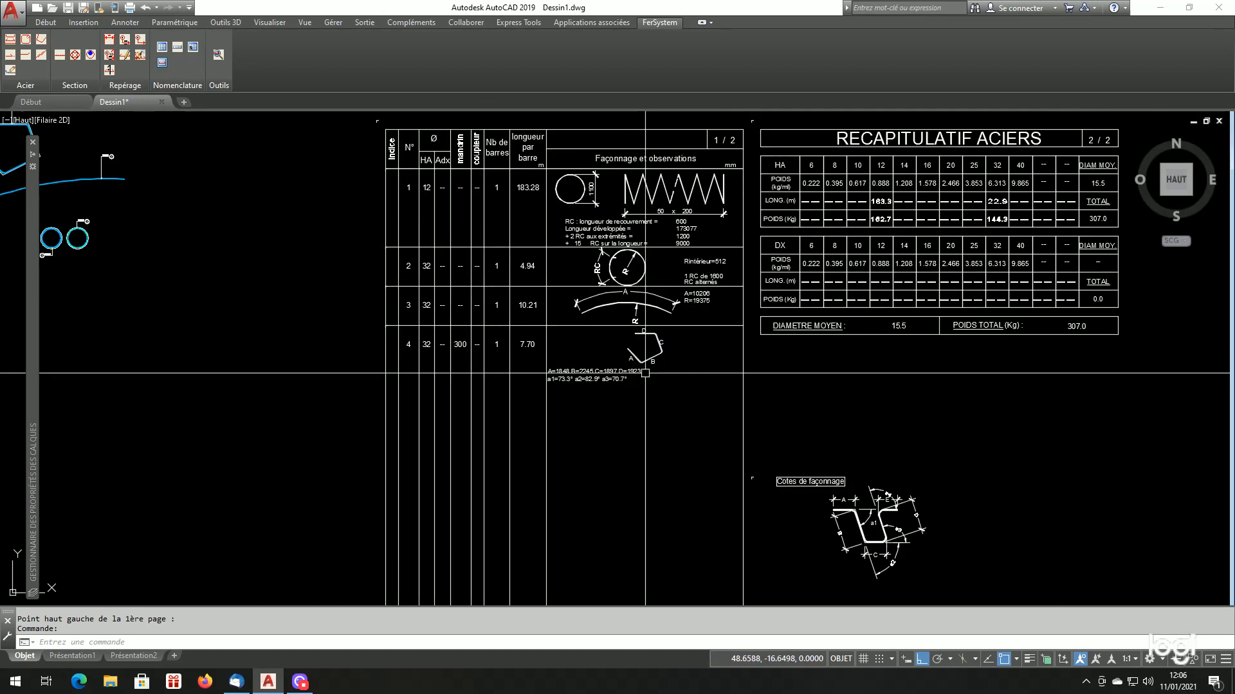
pyautogui.scroll(2, 662, 383)
pyautogui.scroll(-3, 785, 427)
# Examine the "Cotes de façonnage" sketch for how lengths A to E and angles a1 to a4 are measured
pyautogui.scroll(3, 601, 411)
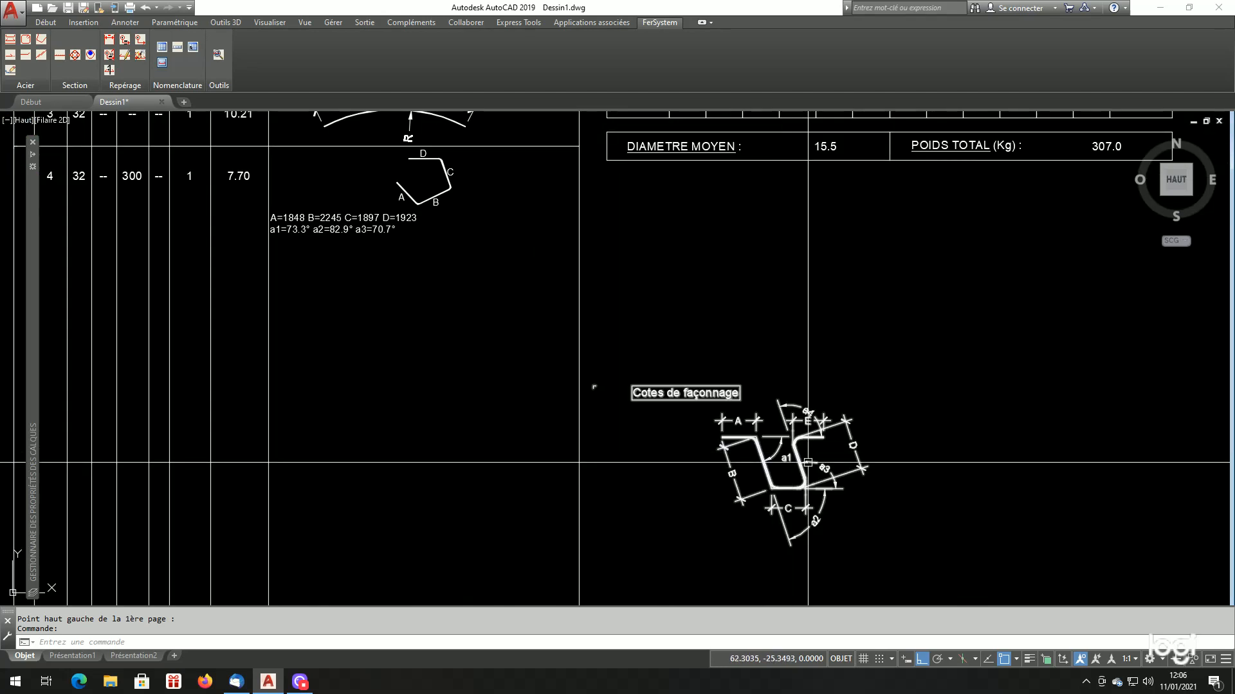
pyautogui.scroll(-1, 662, 407)
pyautogui.scroll(3, 808, 479)
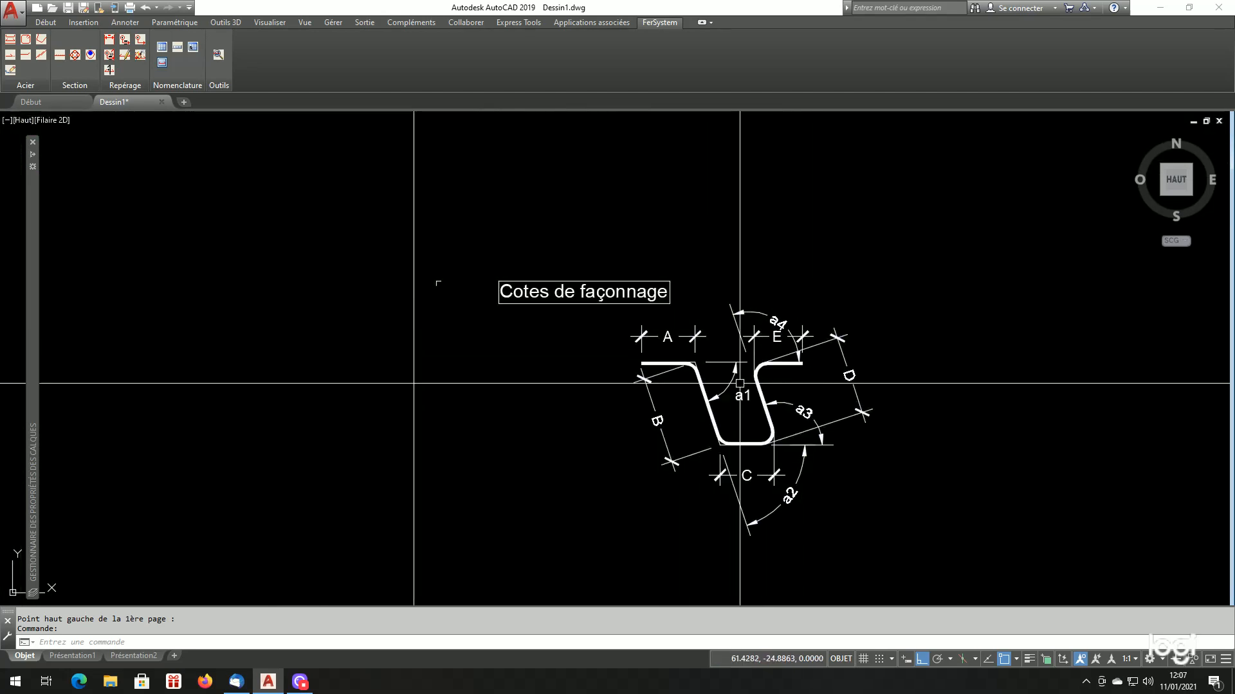
pyautogui.scroll(2, 746, 393)
pyautogui.scroll(2, 645, 368)
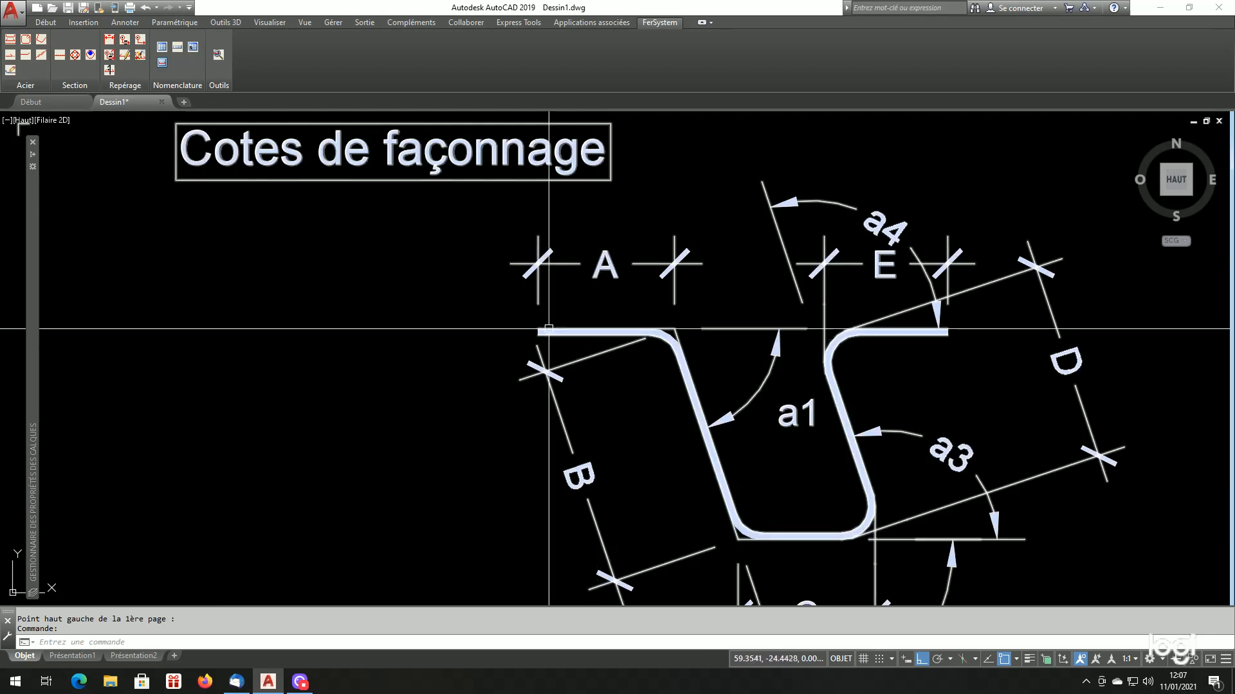
pyautogui.scroll(-2, 685, 318)
pyautogui.scroll(2, 689, 375)
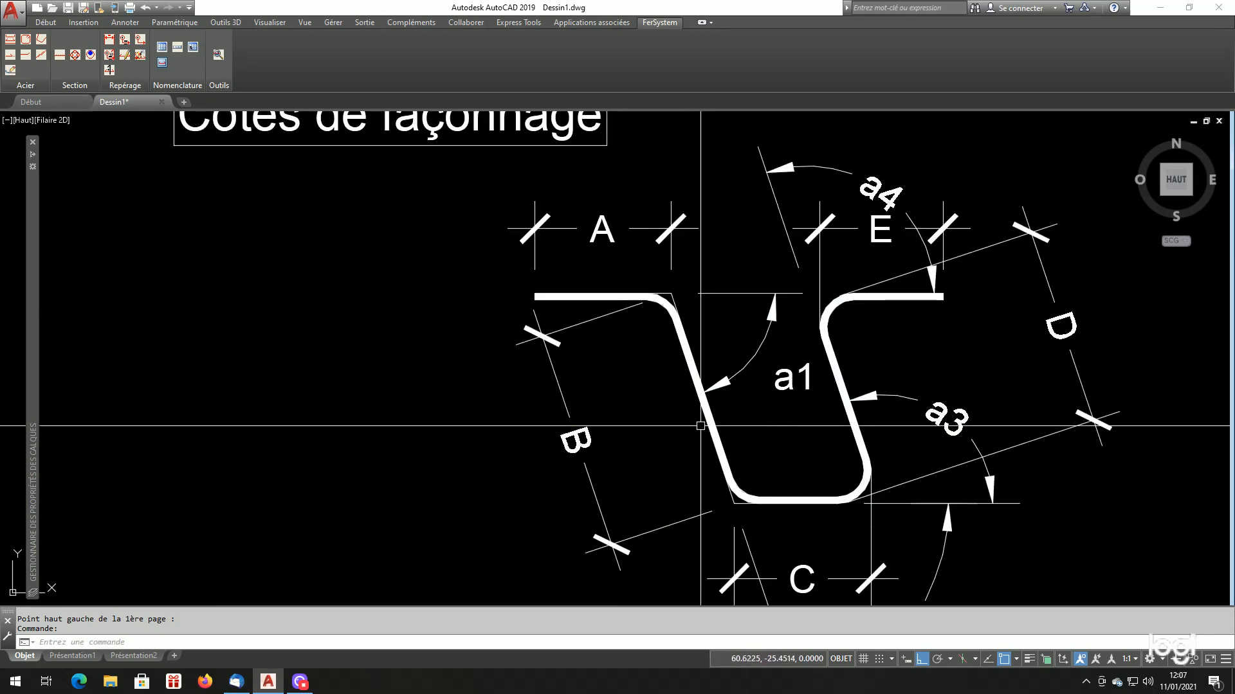
pyautogui.scroll(-2, 901, 260)
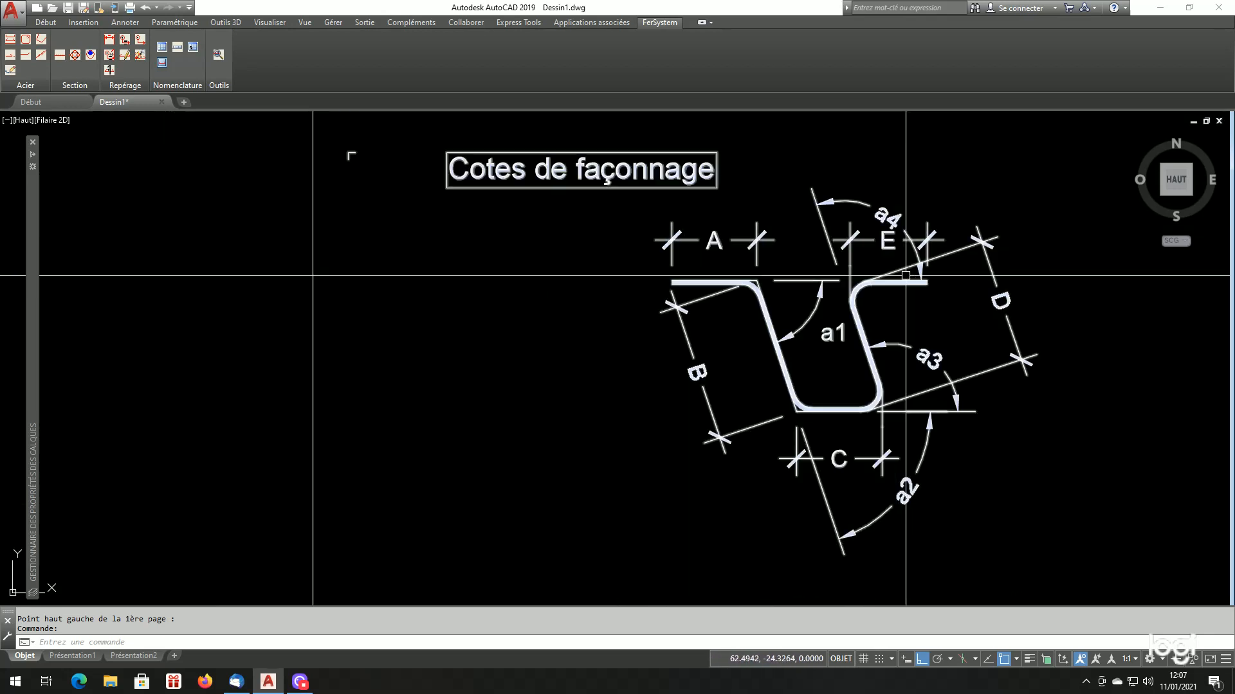
pyautogui.scroll(2, 952, 354)
pyautogui.scroll(-4, 562, 243)
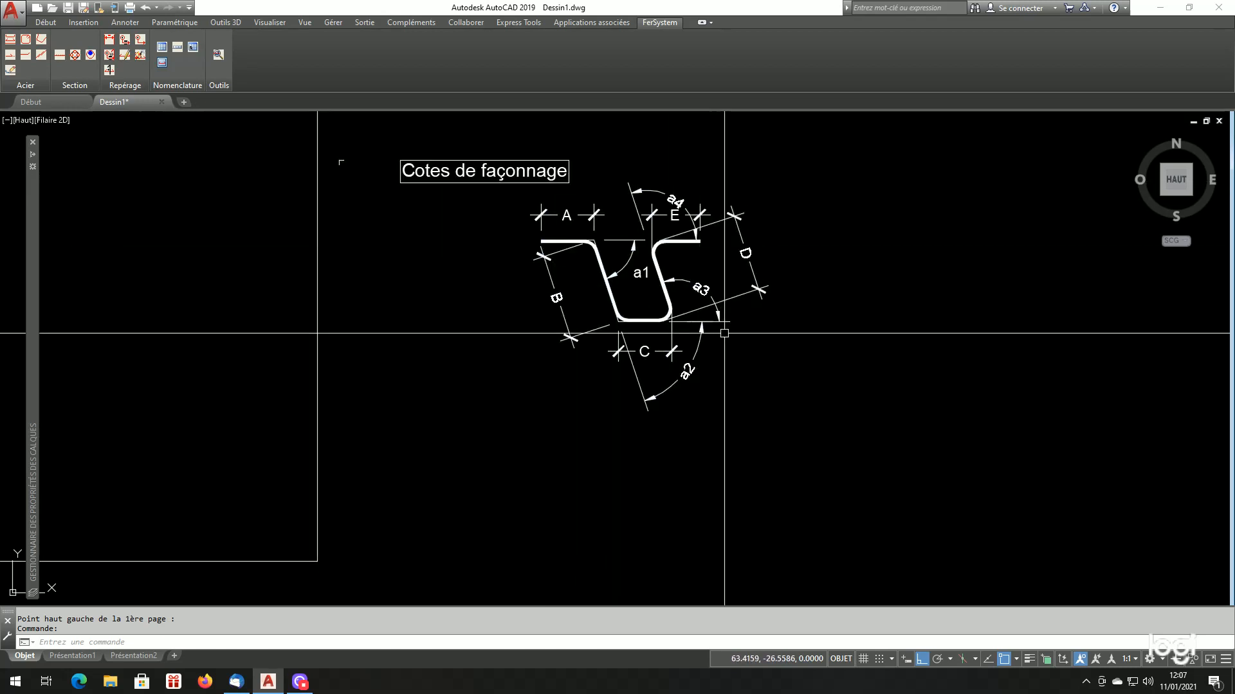
pyautogui.scroll(2, 566, 257)
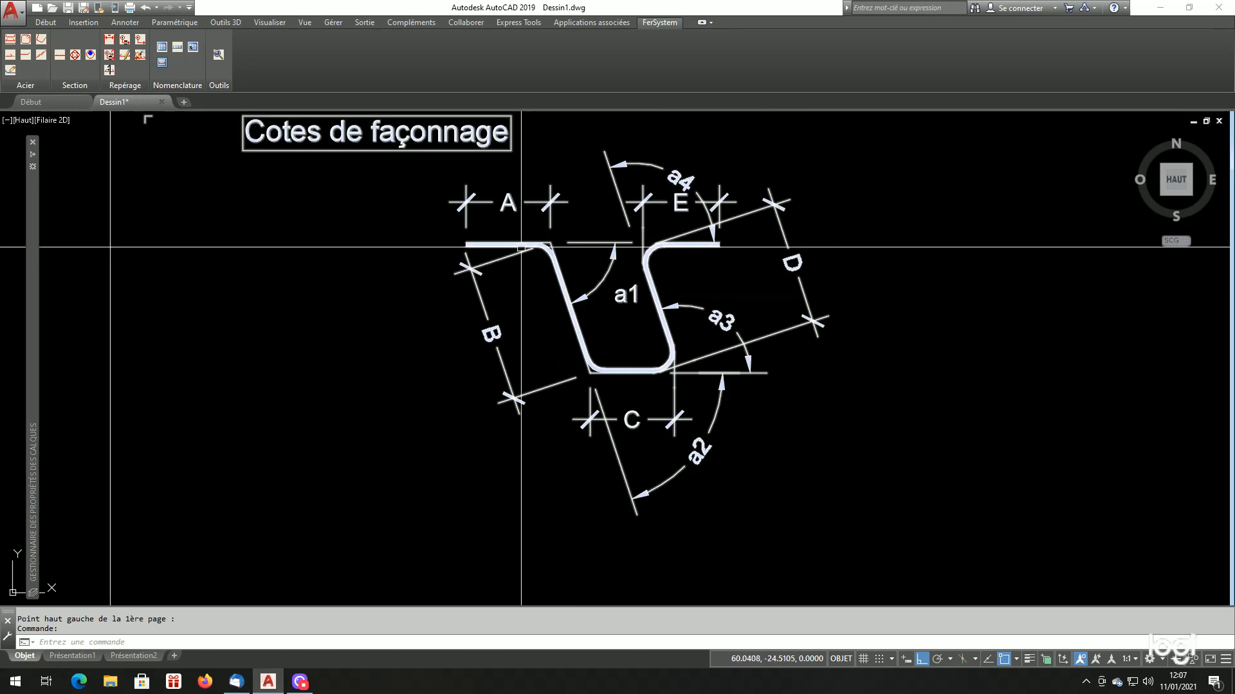
pyautogui.scroll(2, 508, 263)
pyautogui.scroll(-2, 468, 276)
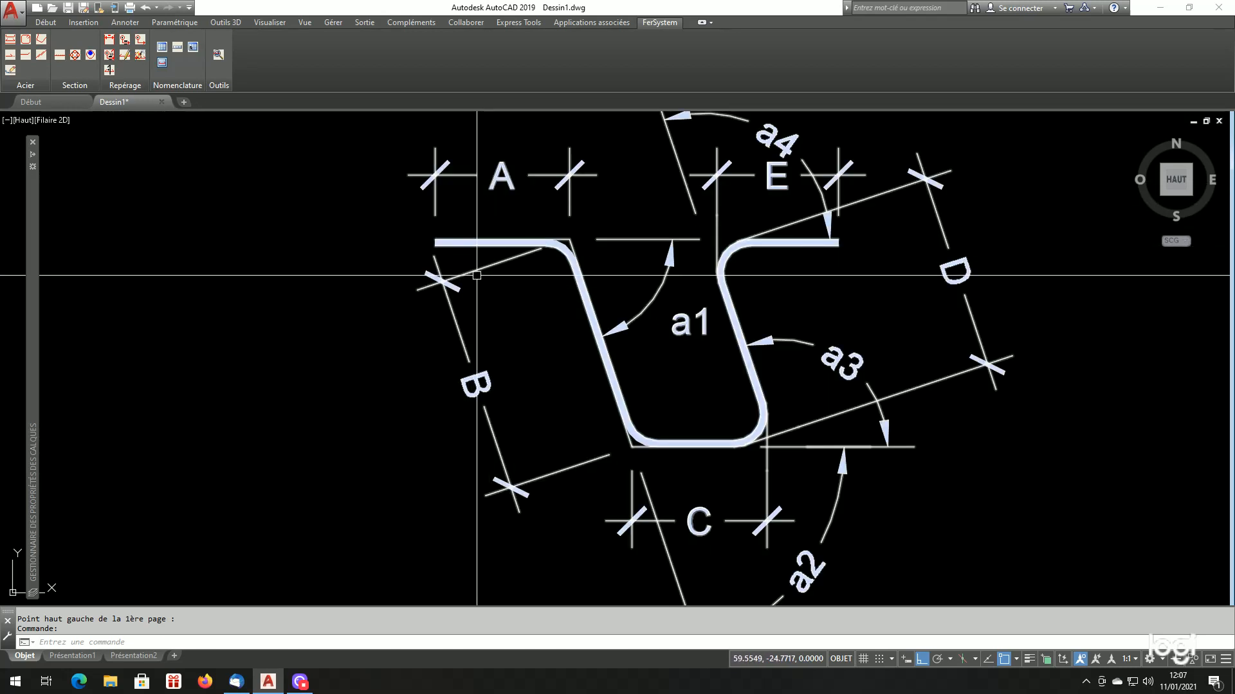
pyautogui.scroll(2, 480, 279)
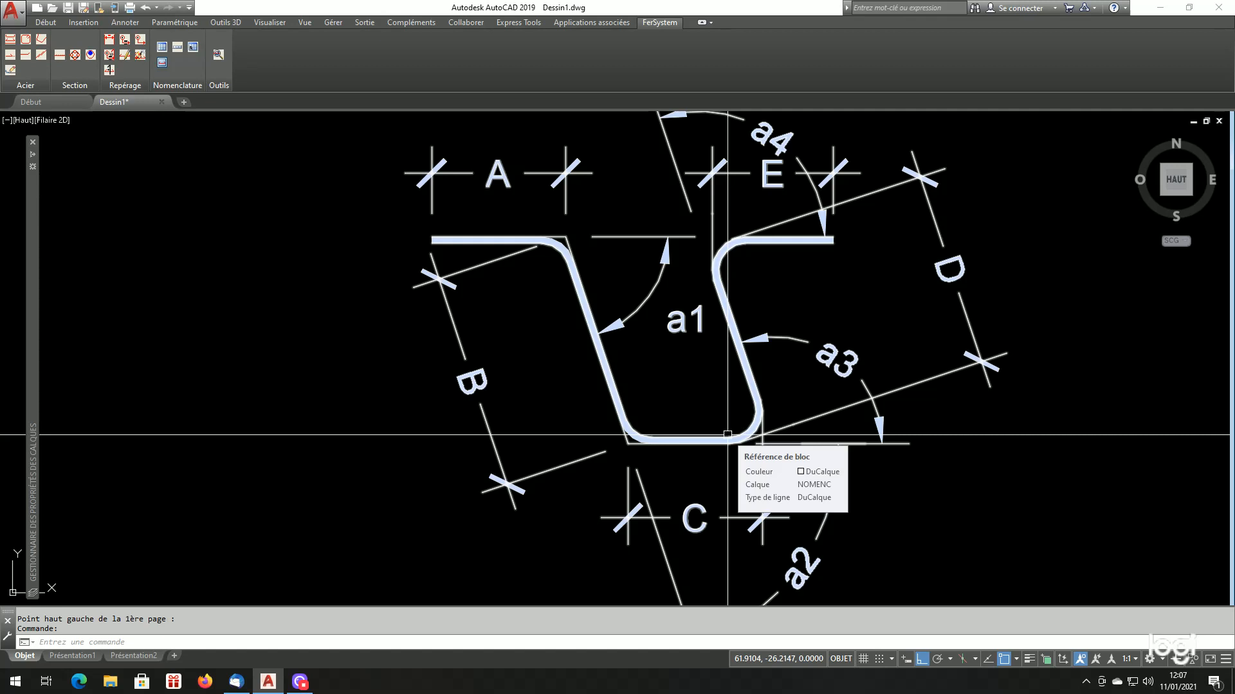
pyautogui.scroll(-2, 514, 283)
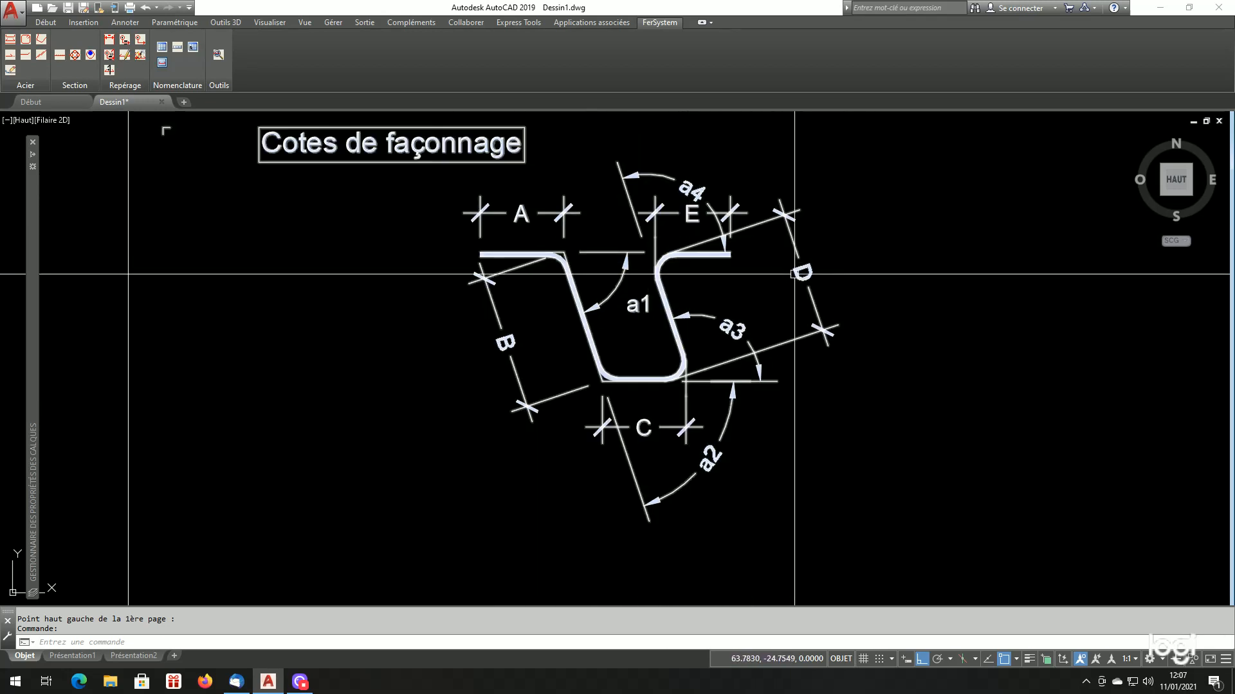
pyautogui.moveTo(794, 274)
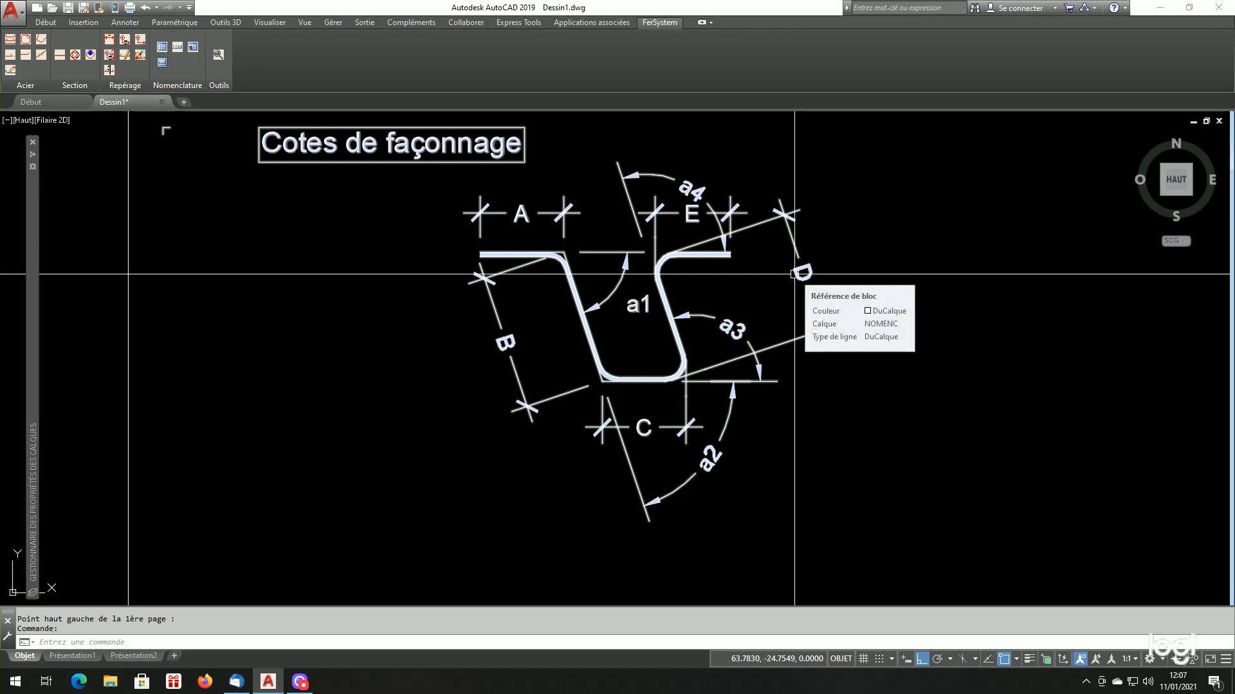
pyautogui.scroll(-8, 794, 273)
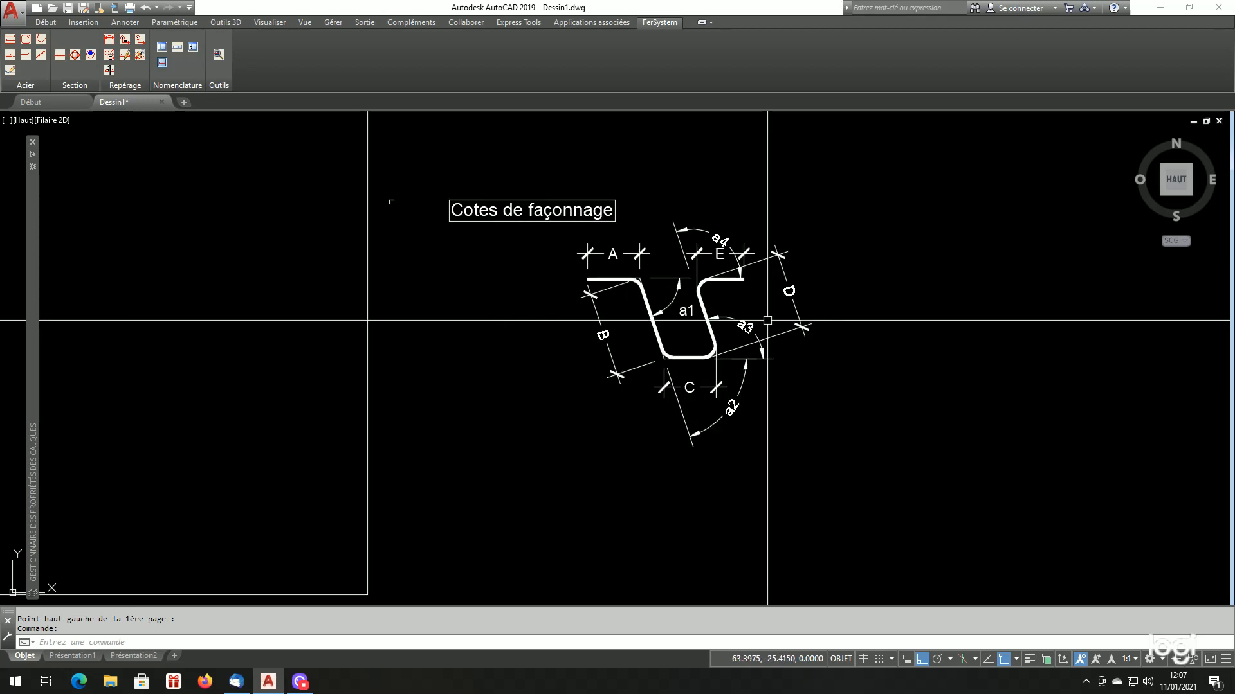
# Compare mark 4's lengths and angles with the shaping-dimension sketch, and review the complete schedule beside the bars
pyautogui.scroll(6, 614, 201)
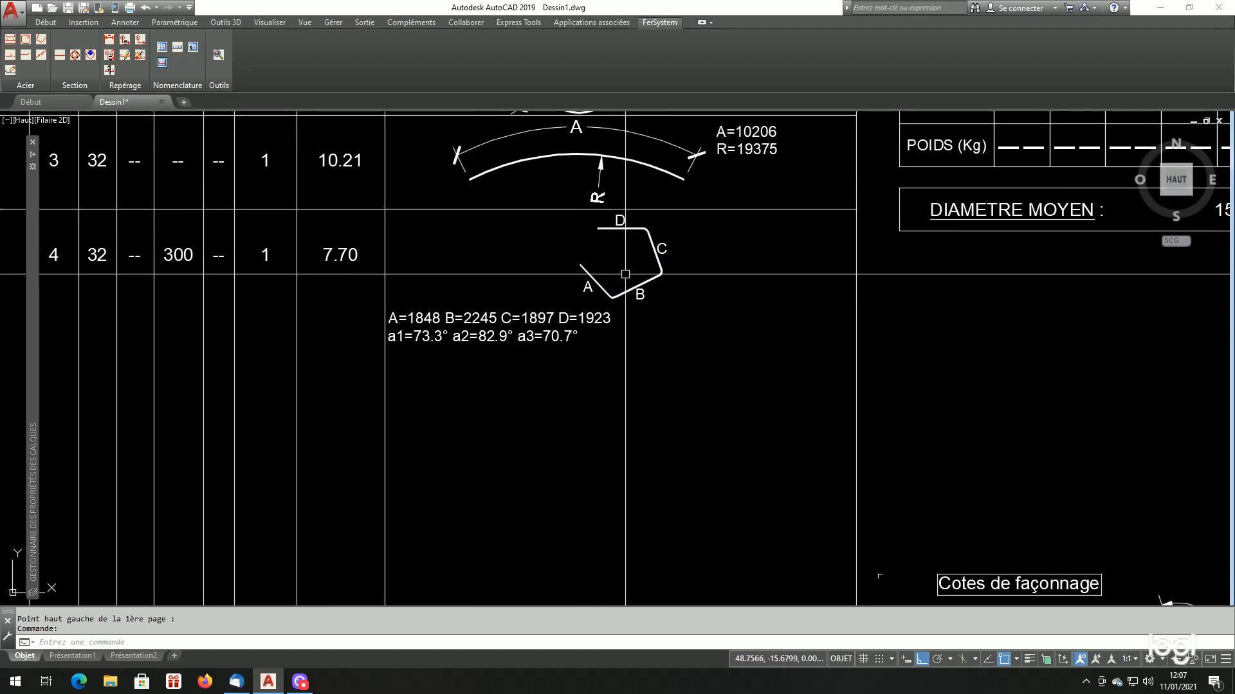
pyautogui.scroll(-4, 412, 338)
pyautogui.scroll(2, 823, 490)
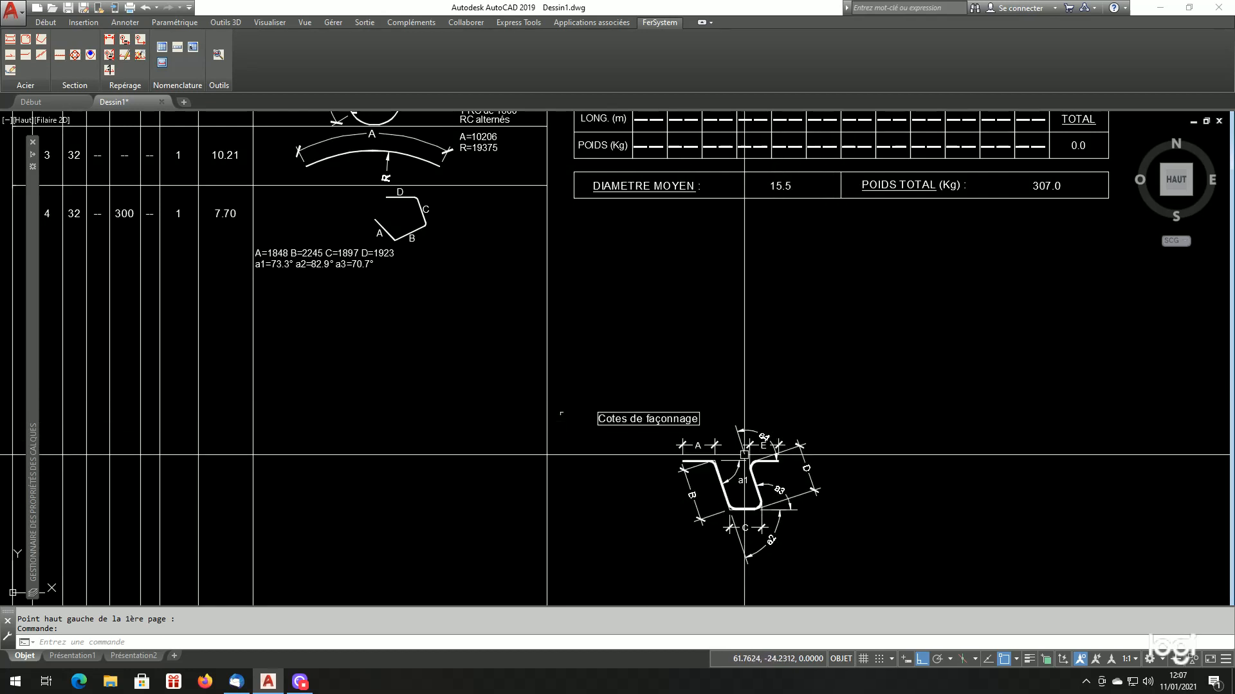
pyautogui.scroll(-5, 744, 496)
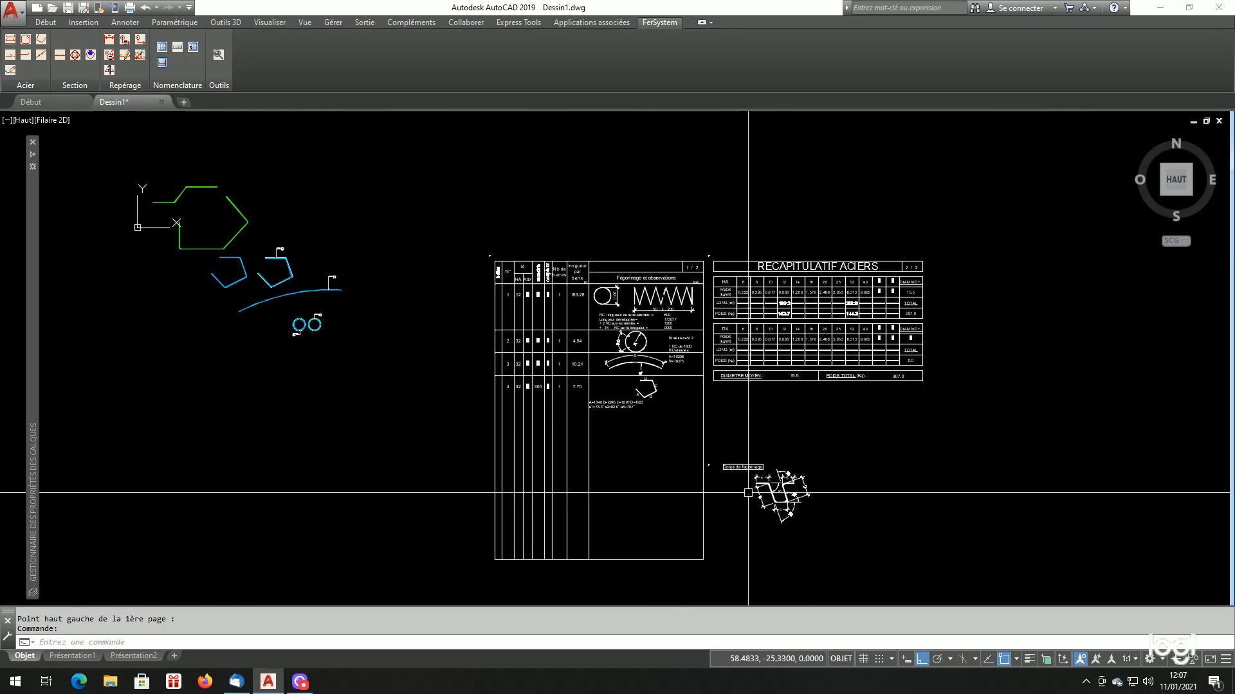
pyautogui.scroll(2, 684, 447)
pyautogui.scroll(-3, 693, 438)
pyautogui.scroll(4, 694, 438)
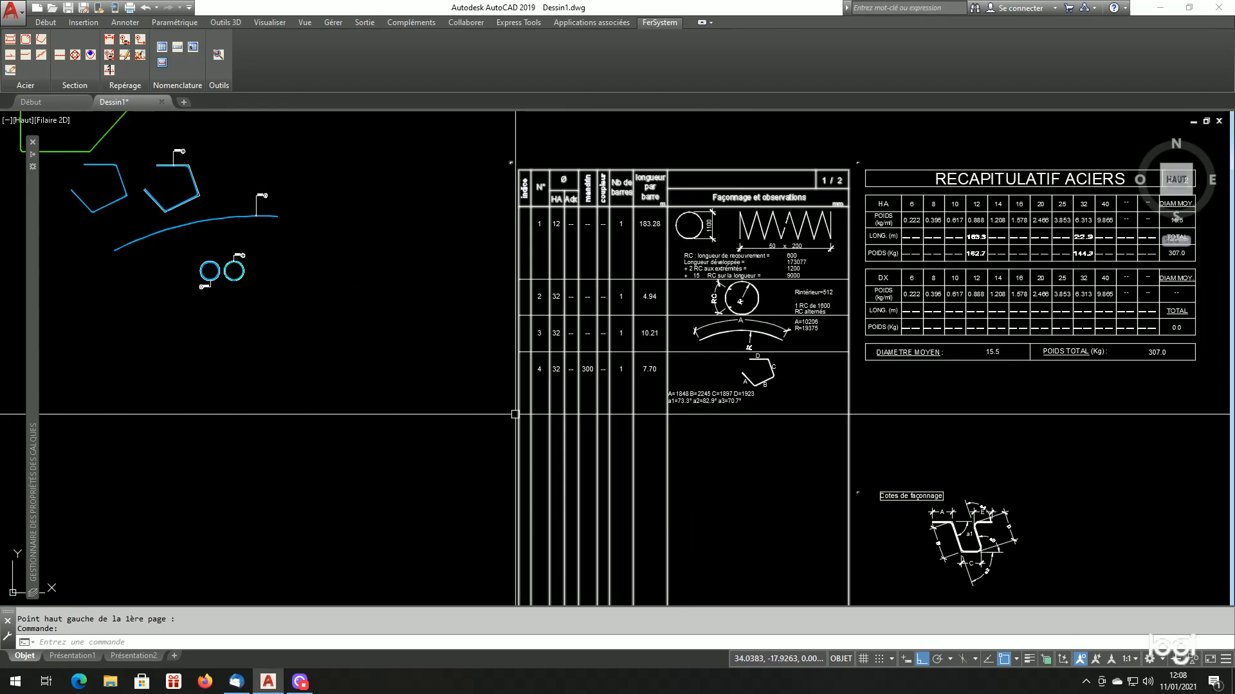